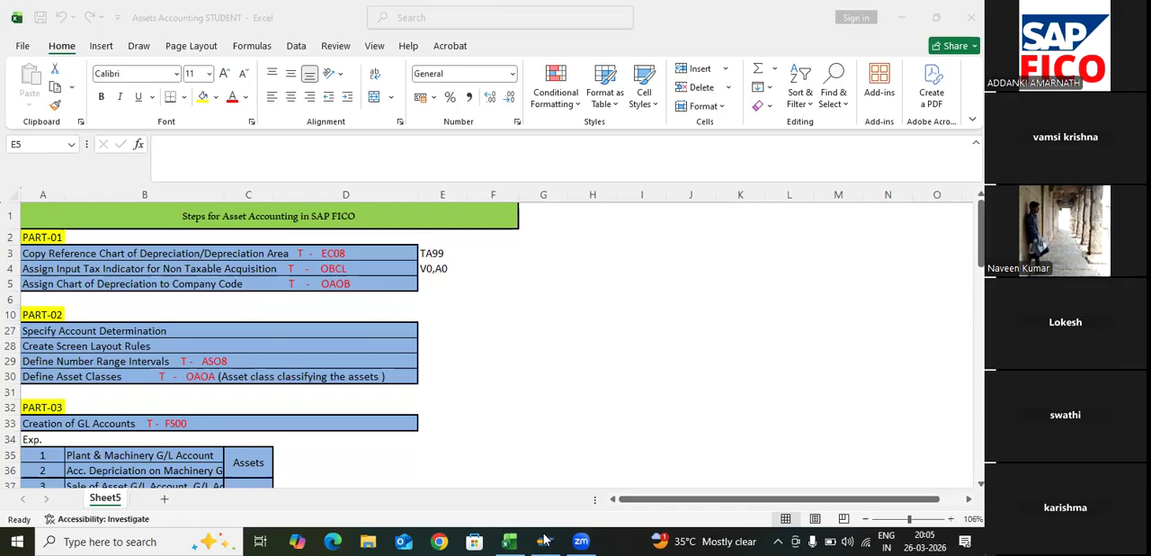
- Switch from the asset accounting workbook to SAP Logon and open the SAP system with SID EH7
click(135, 331)
key(Right)
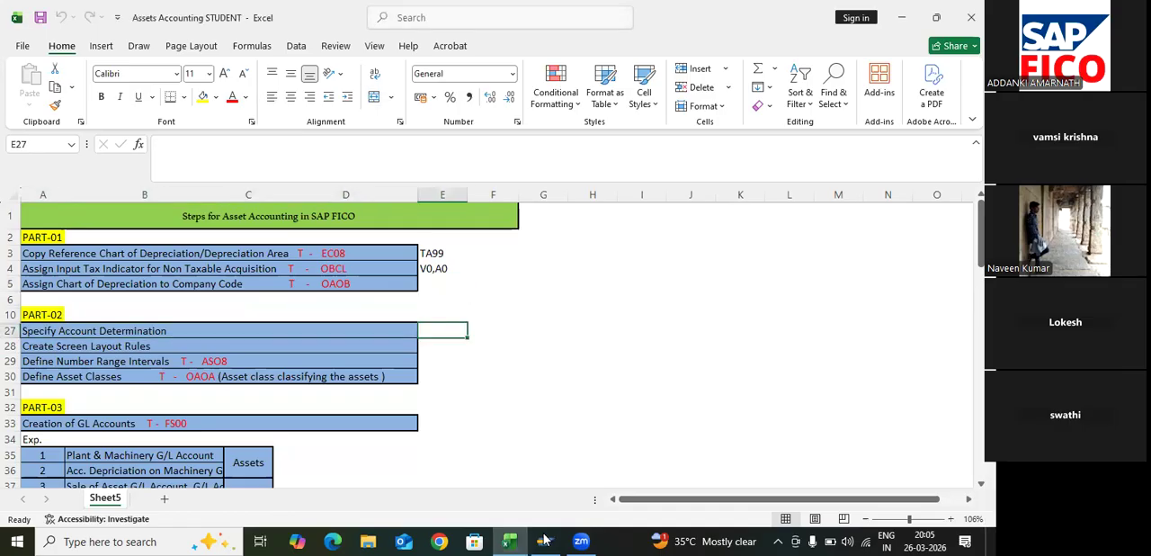
mouse_move(543, 540)
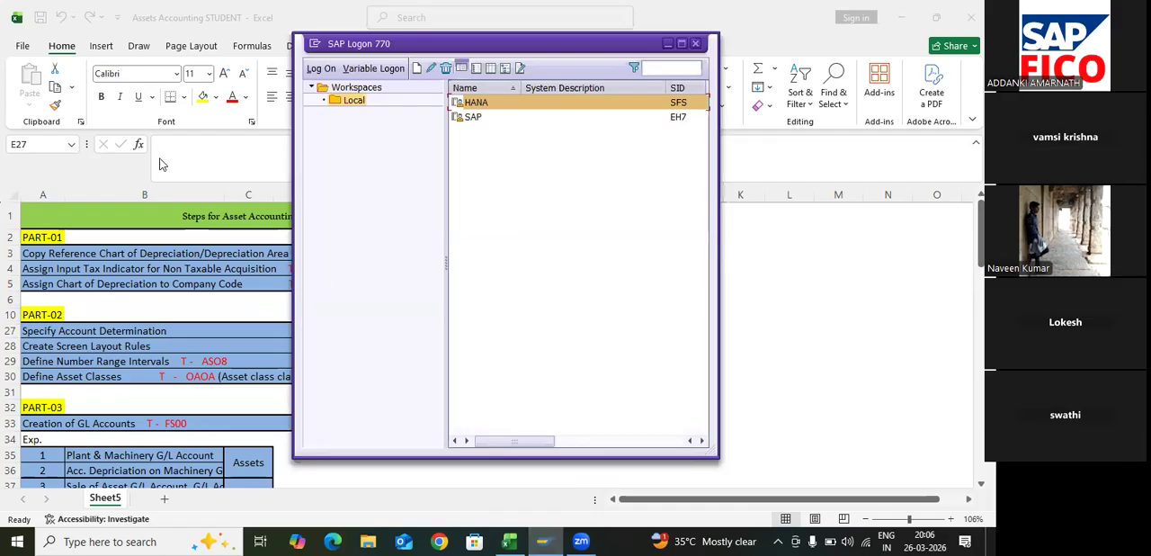
key(Down)
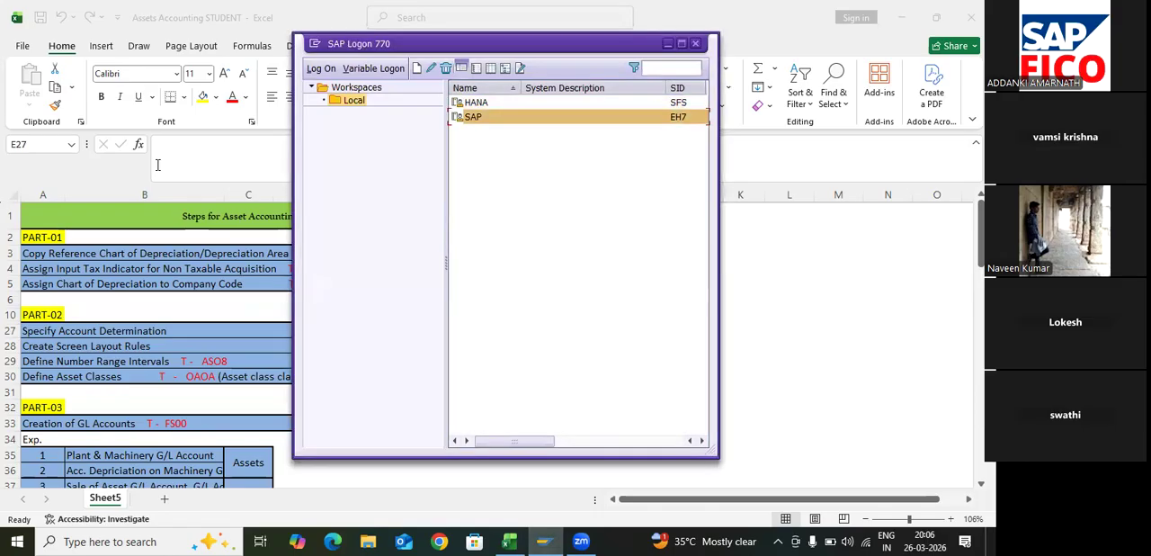
key(Return)
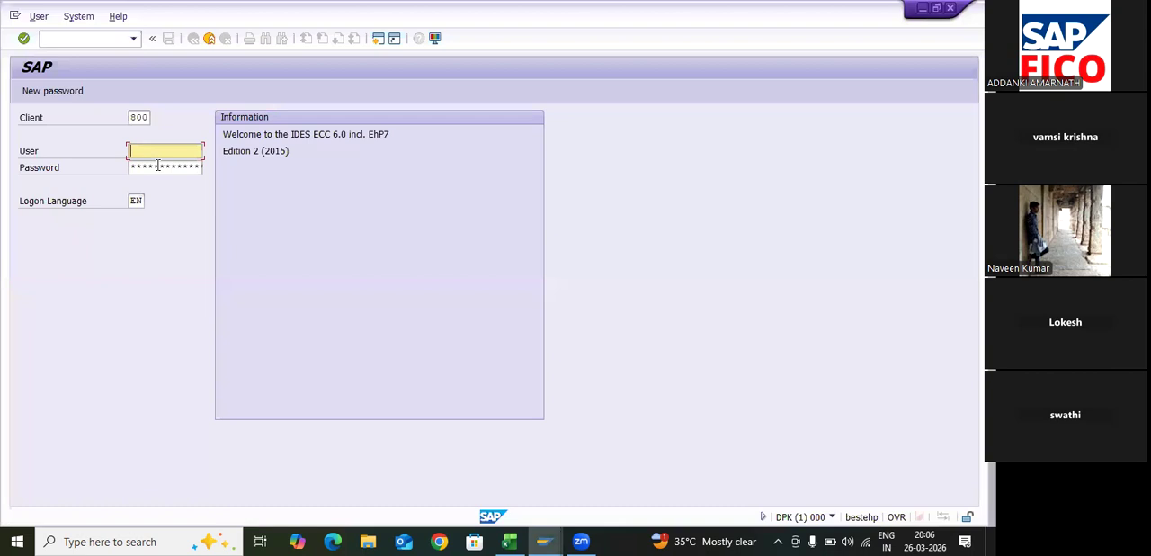
- Log on to client 800 with the user ID and the account password
key(Down)
key(Down)
key(Return)
key(Tab)
text(*****)
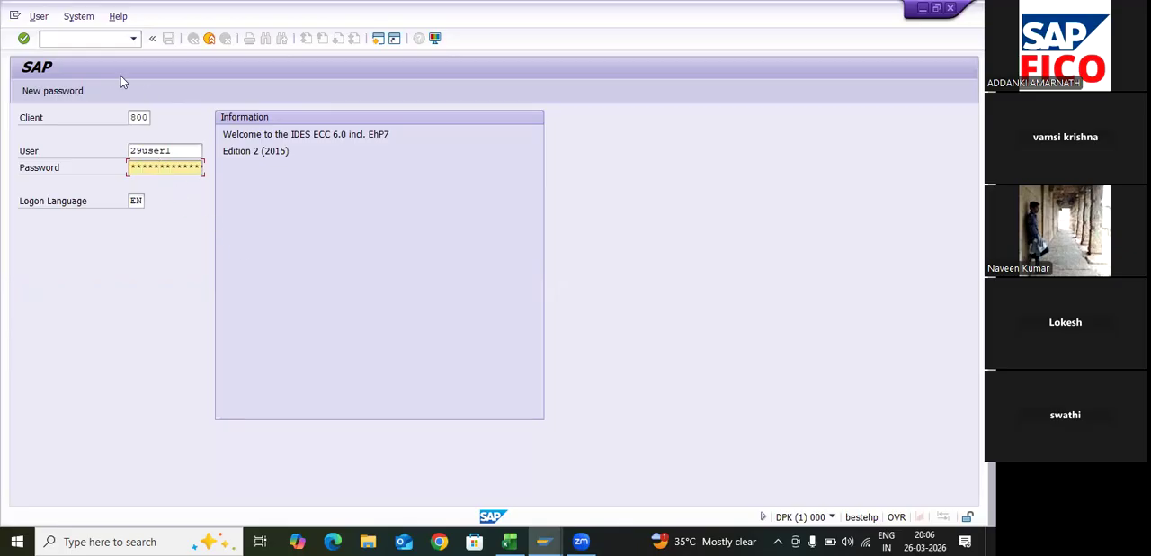
text(***)
key(Return)
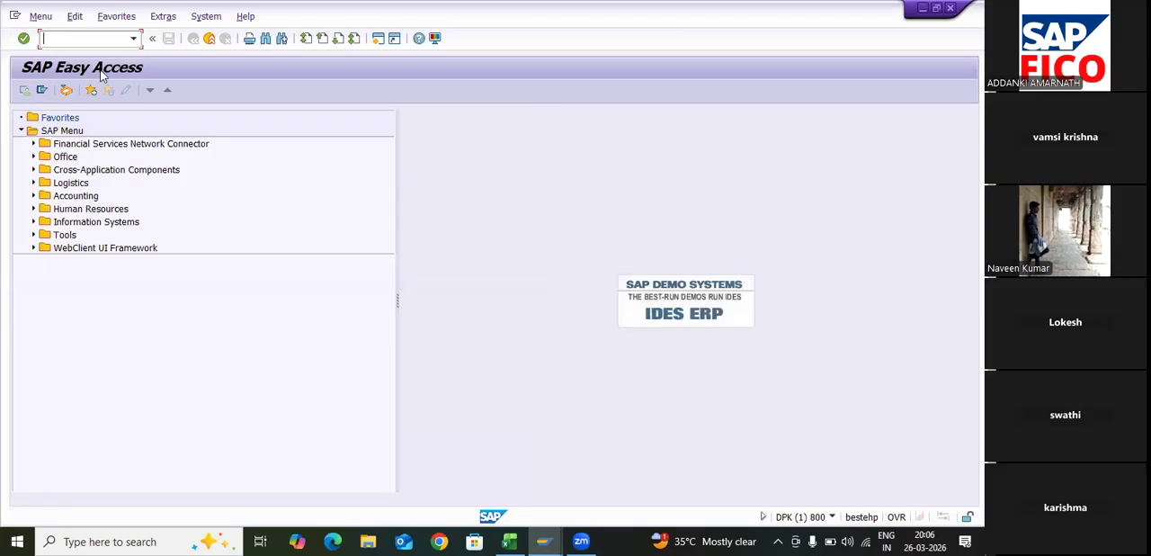
- Run transaction SPRO, display the SAP Reference IMG and expand Financial Accounting (New) > Asset Accounting > Organizational Structures > Asset Classes
text(spro)
key(Return)
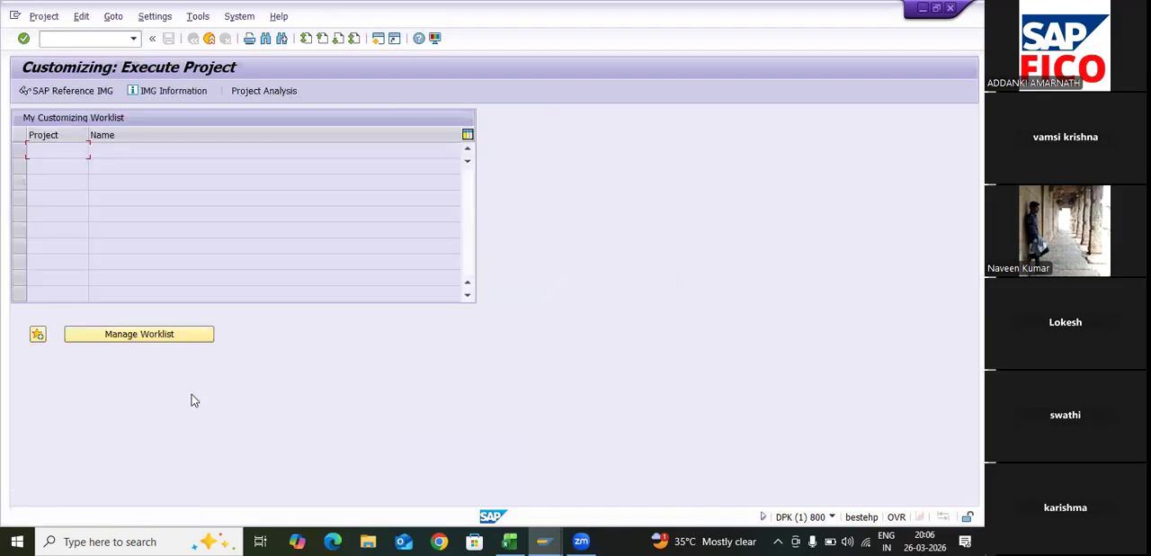
key(F5)
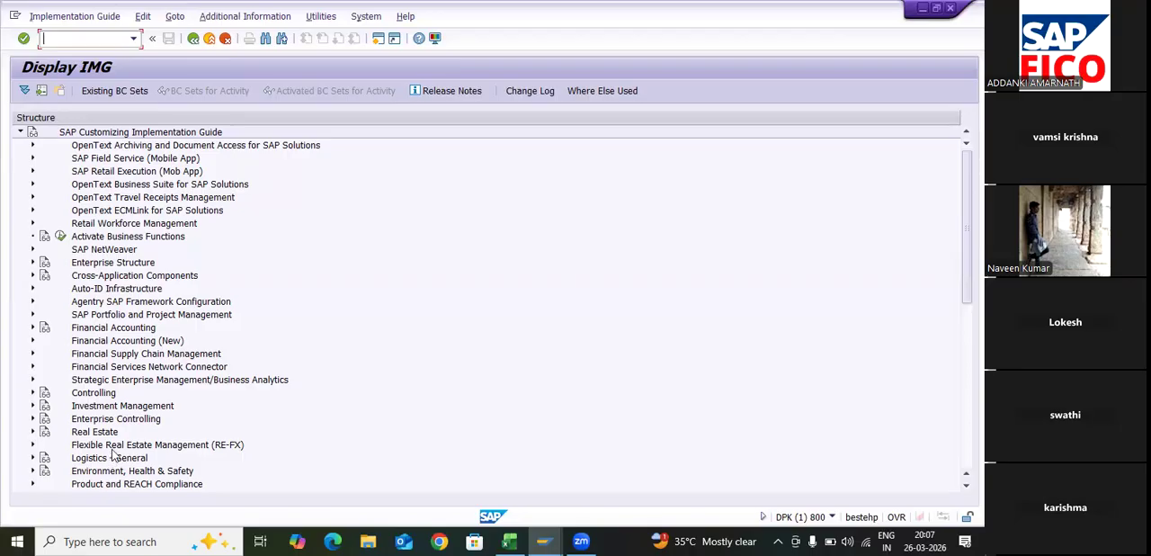
click(32, 340)
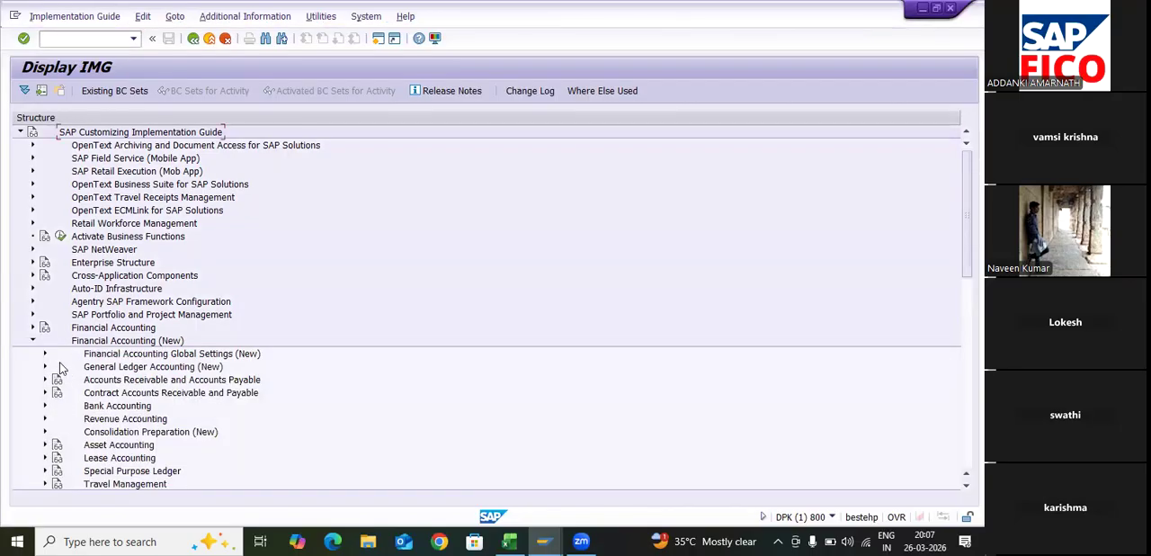
click(45, 444)
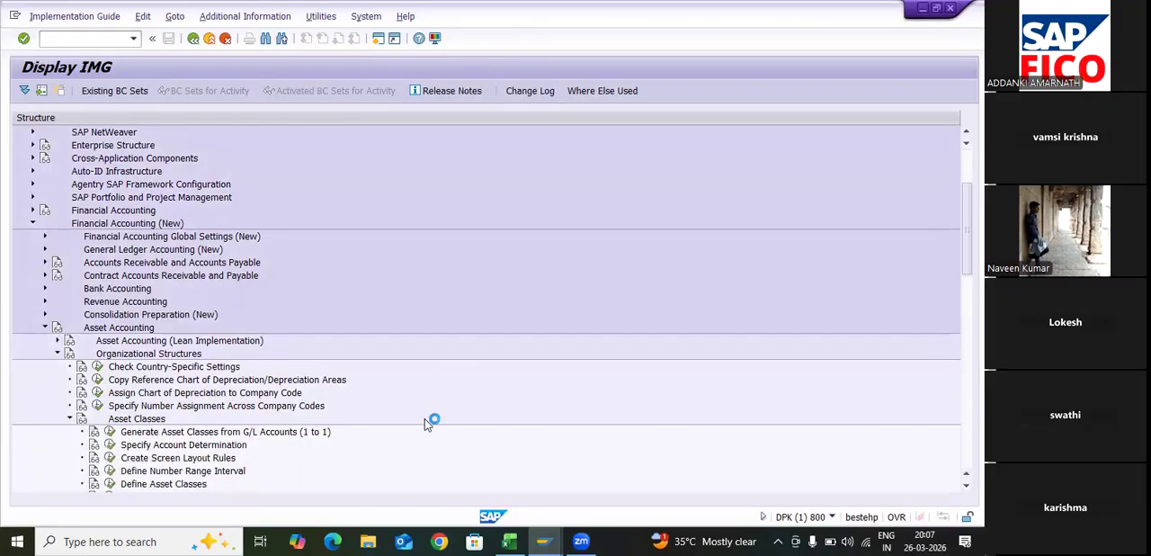
- Display the IMG Activity keys as additional information in the IMG structure
key(alt+a)
key(Right)
key(Down)
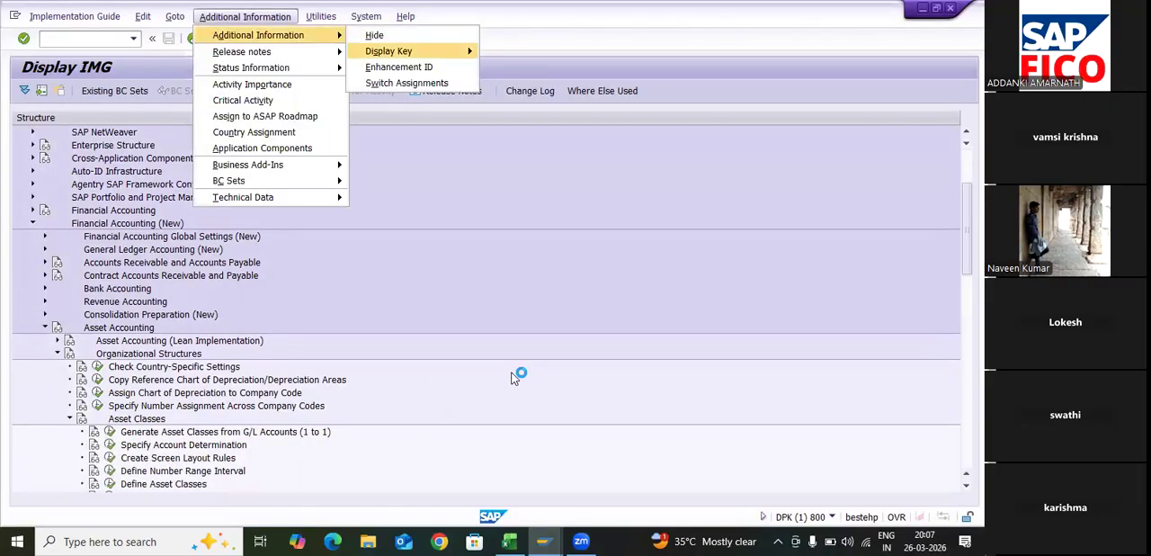
key(Right)
key(Down)
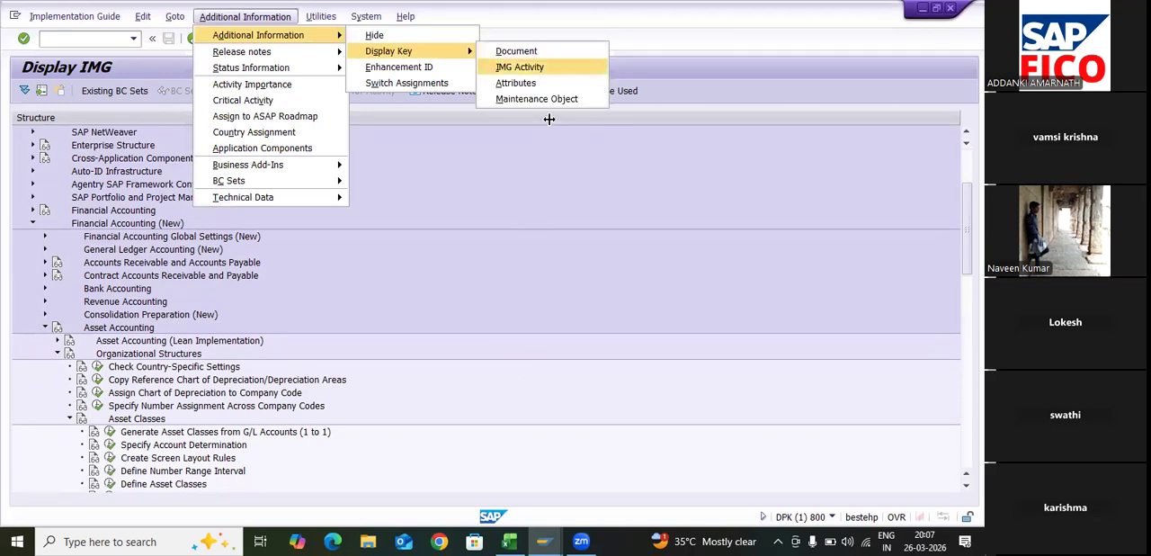
key(Return)
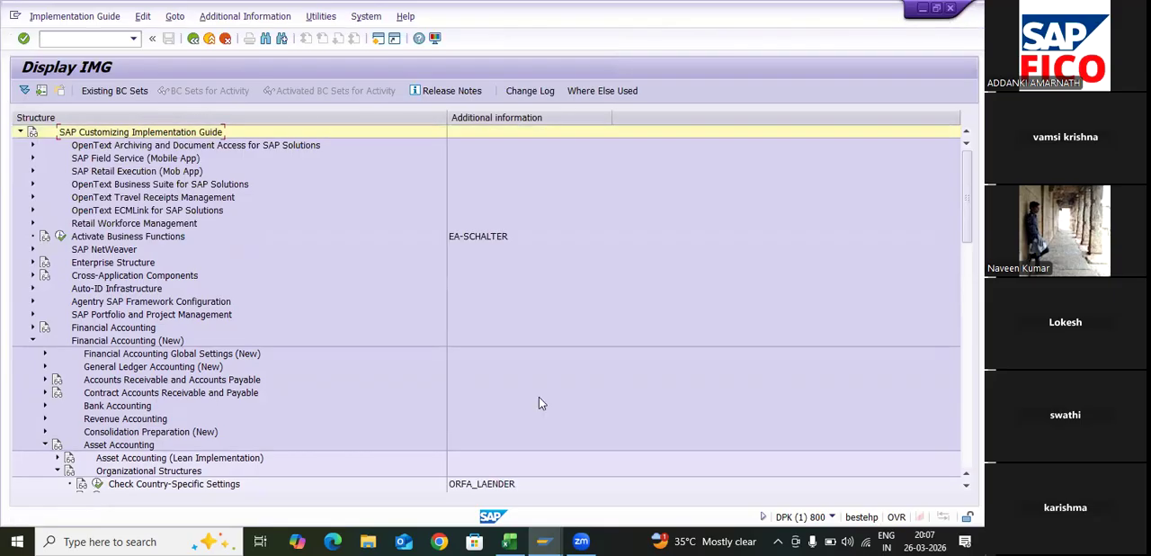
- Open Specify Account Determination under Asset Classes and start adding new entries
scroll(160, 400, down, 4)
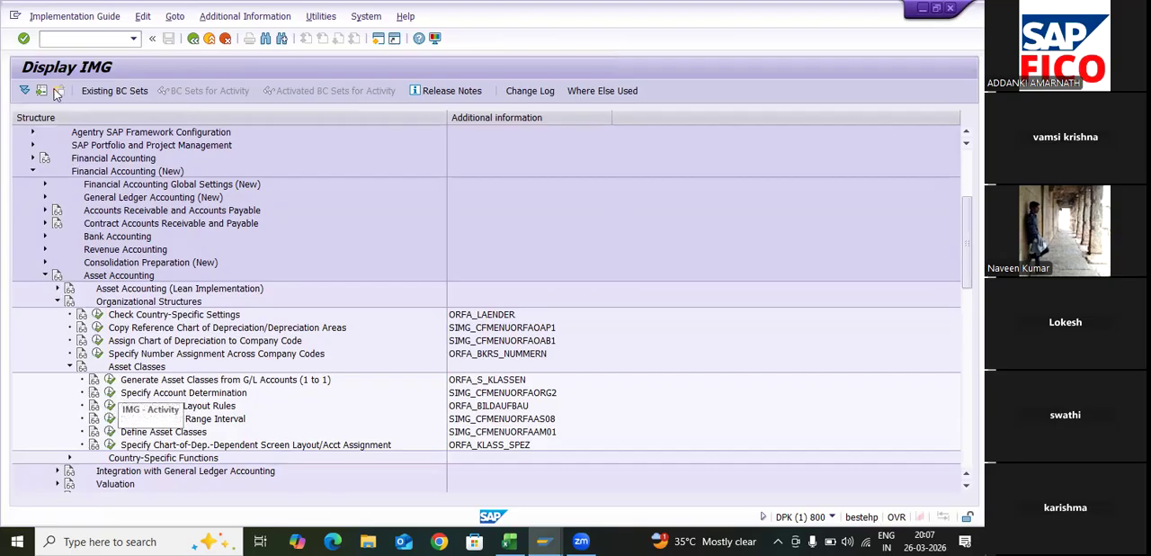
click(56, 93)
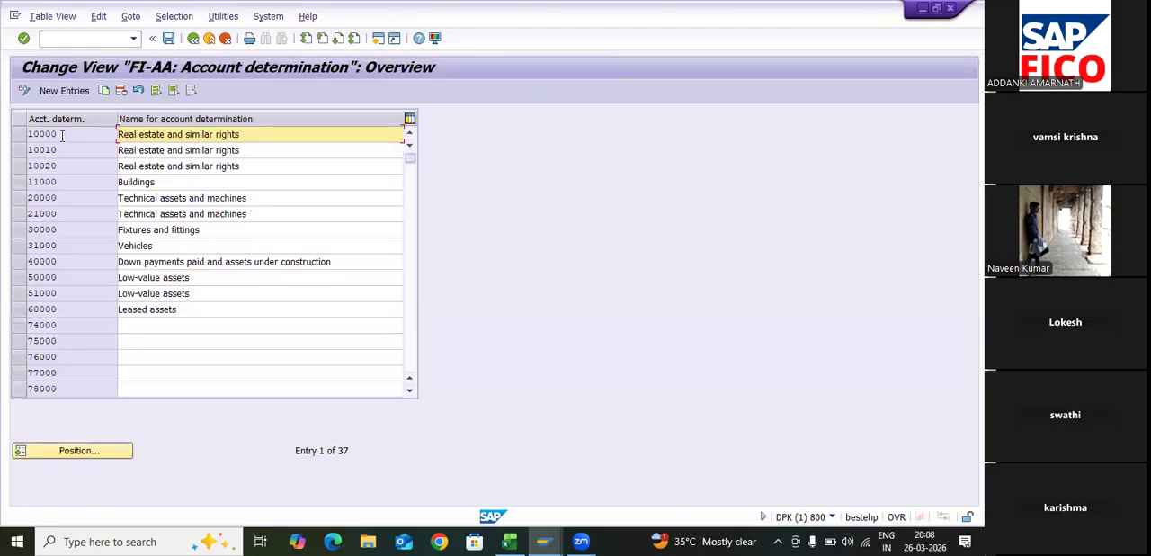
click(64, 91)
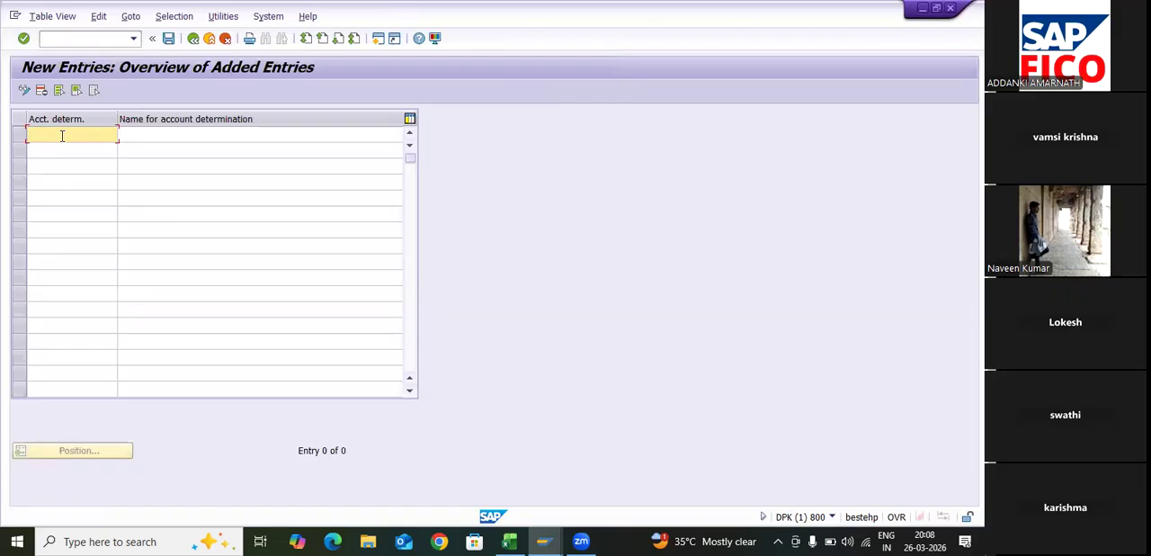
- Enter TA99P&M as the account determination key in the first row
text(TA99)
key(BackSpace)
key(BackSpace)
key(BackSpace)
key(BackSpace)
text(P)
key(BackSpace)
text(TA99)
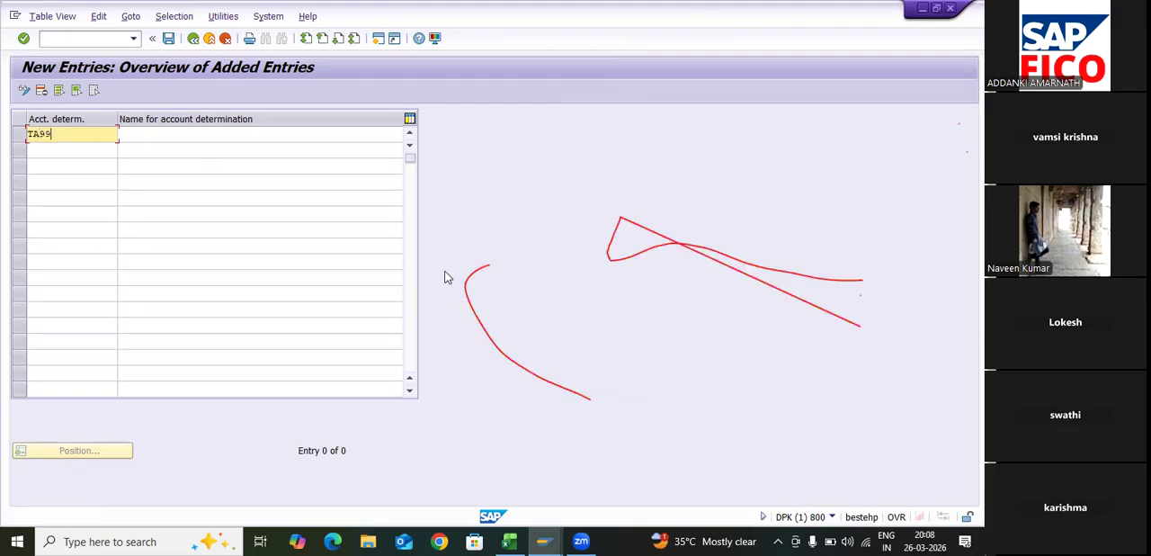
text(P)
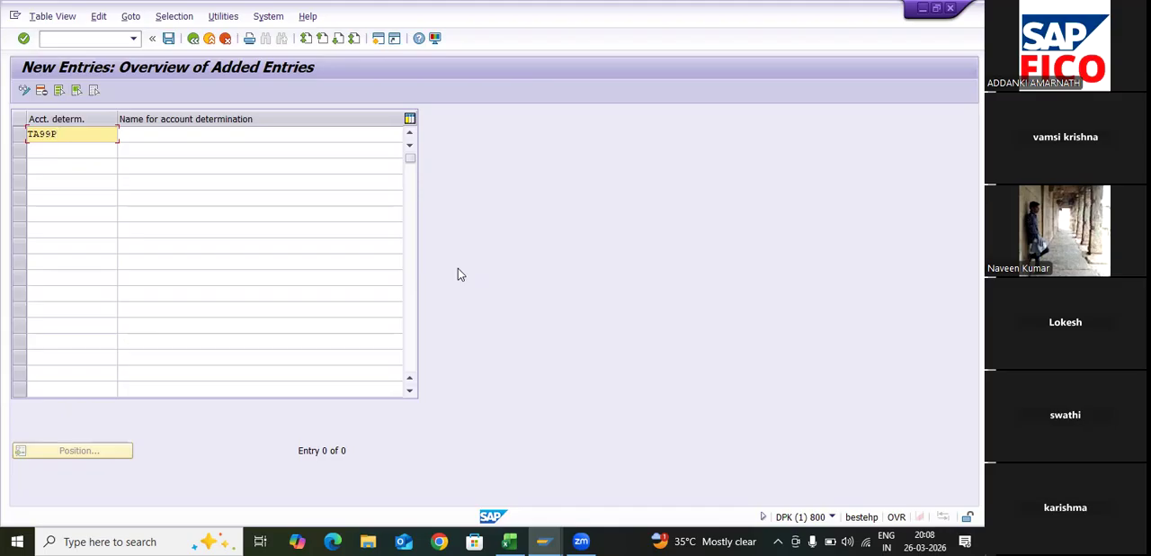
key(BackSpace)
text(&)
key(BackSpace)
text(P&M)
key(Tab)
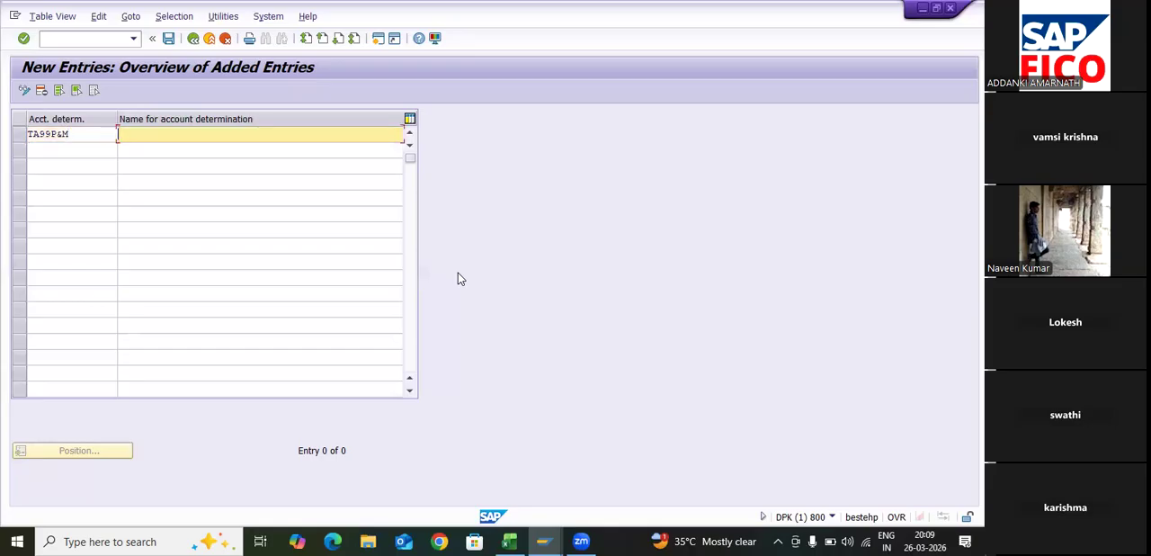
- Name the TA99P&M entry "Account Determination of Plant and Machinery" and save it
text(D)
text(Account )
text(Dte)
key(BackSpace)
key(BackSpace)
text(etermination of Plant and Machinery)
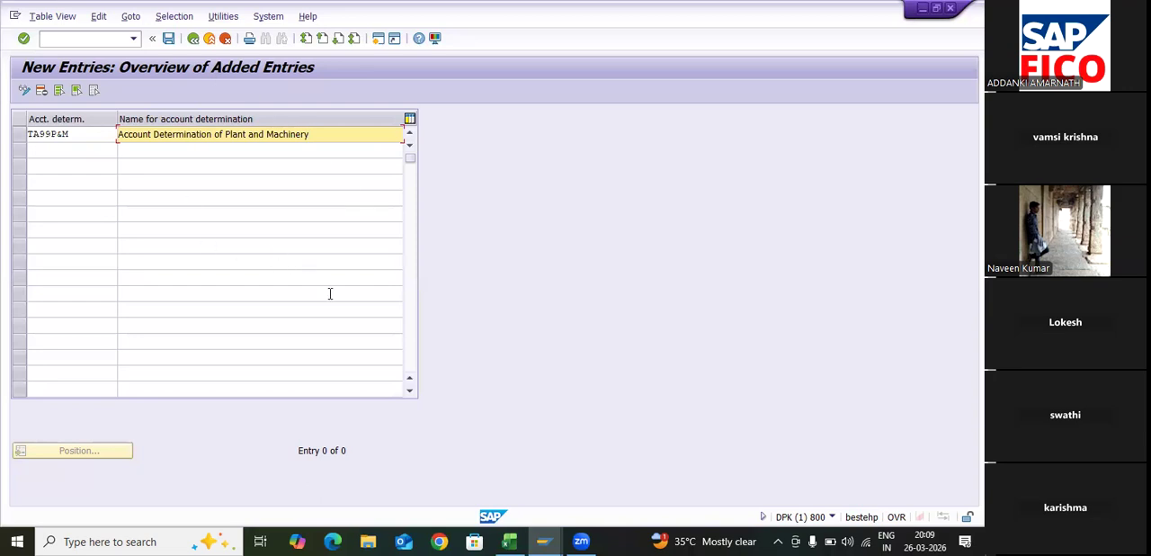
key(ctrl+s)
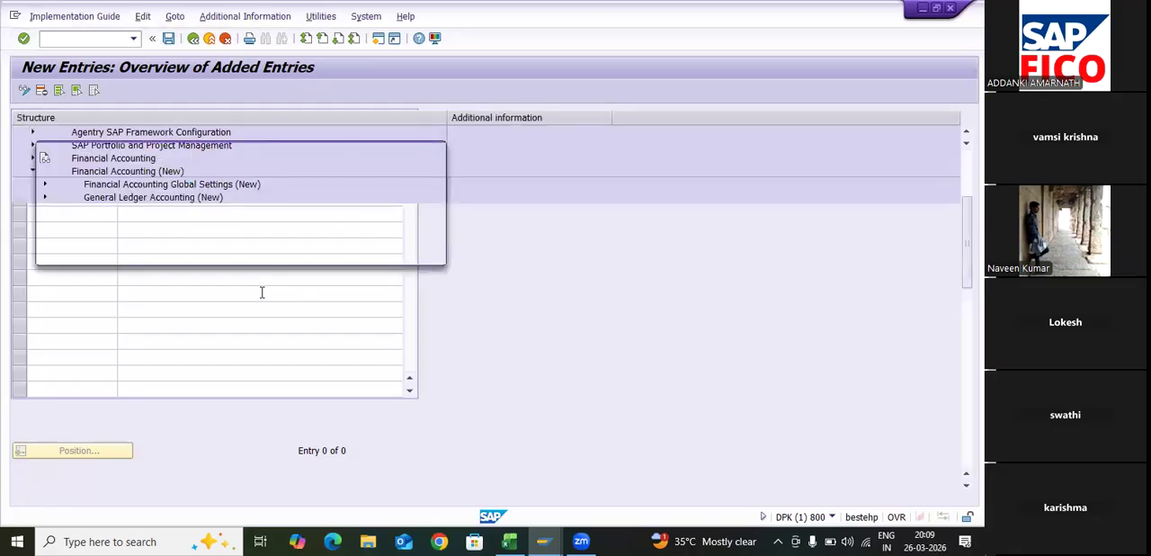
key(Return)
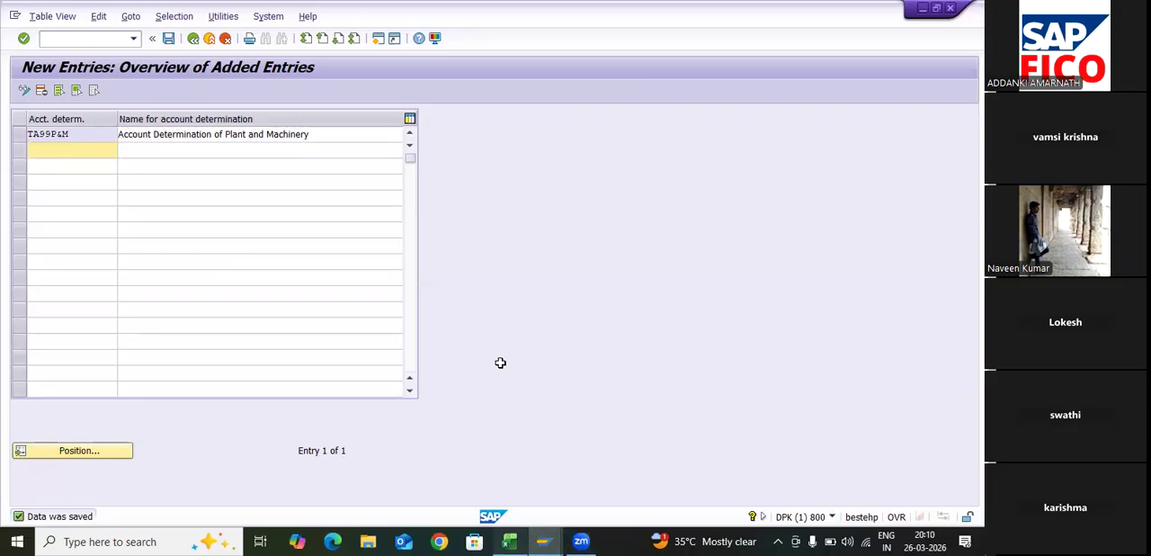
- Switch to Excel and record TA99P&M in cell E27 beside Specify Account Determination
key(alt+Tab)
text(T)
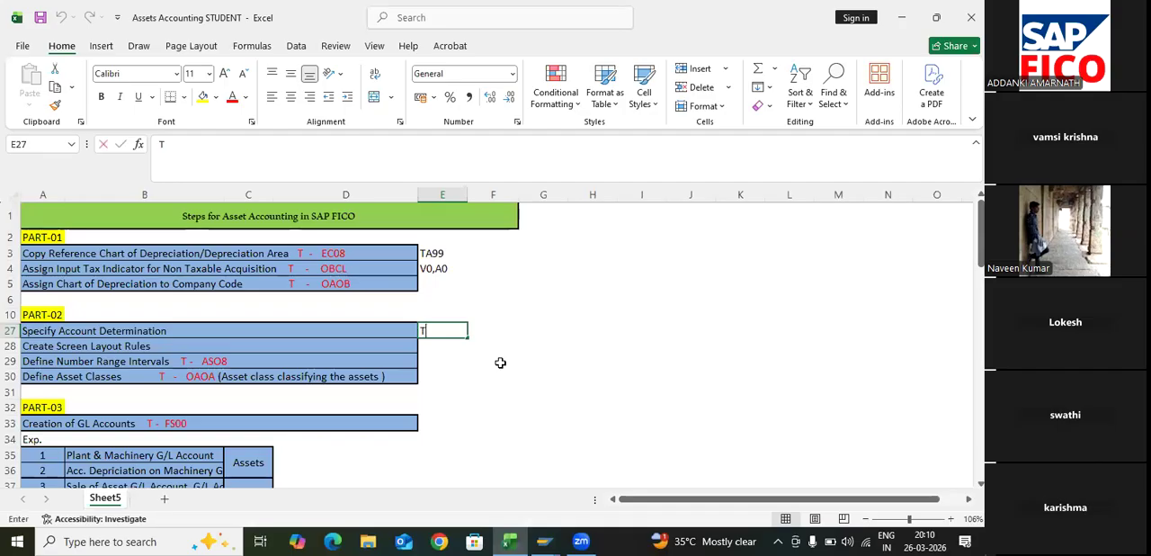
text(A99P&M)
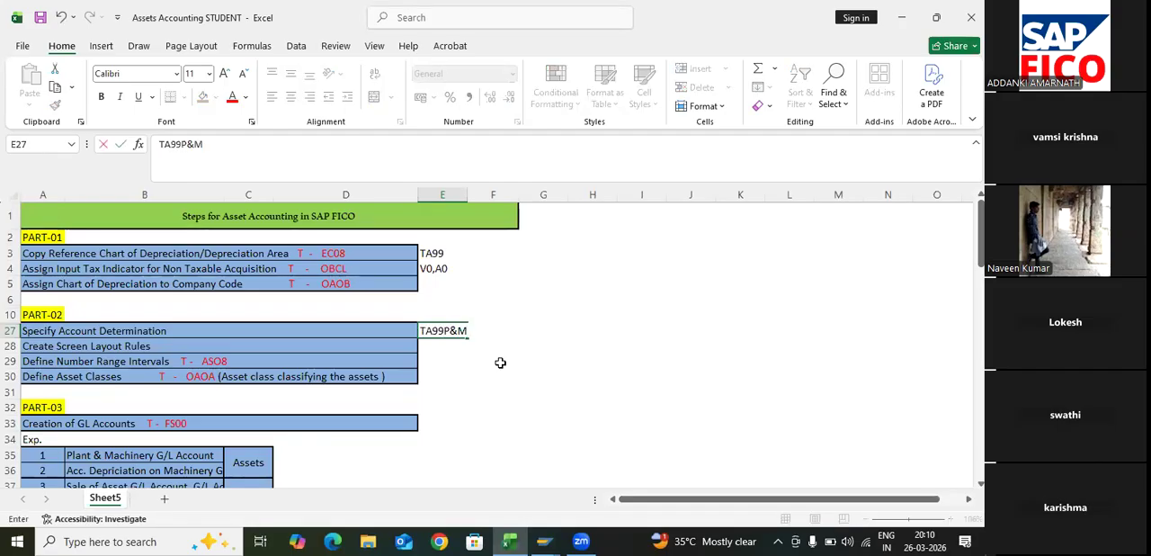
key(Return)
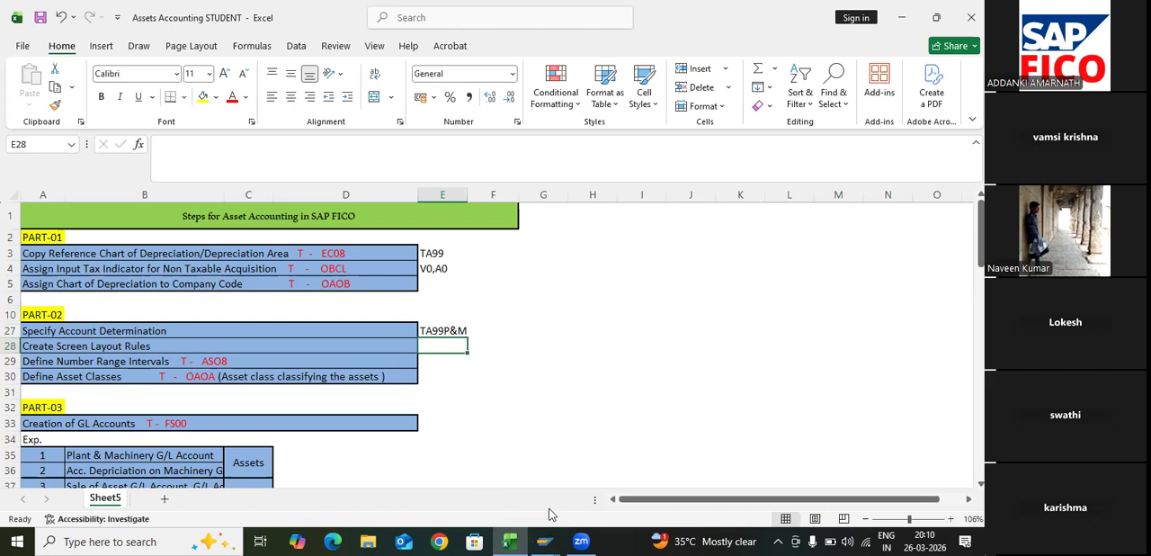
- Switch back to SAP, leave the account determination view and open Create Screen Layout Rules in the IMG
click(544, 539)
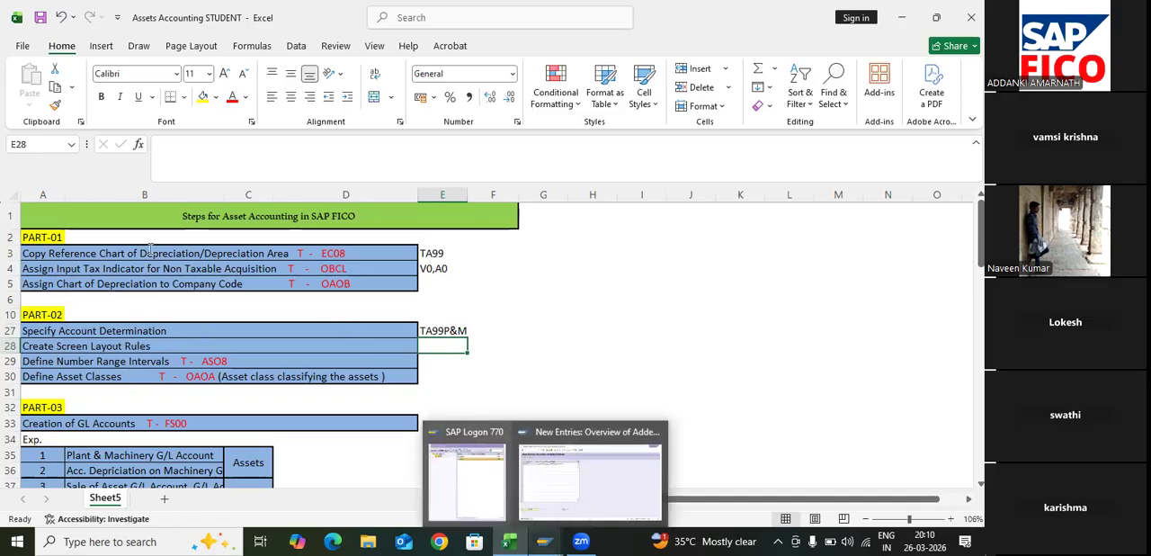
mouse_move(544, 541)
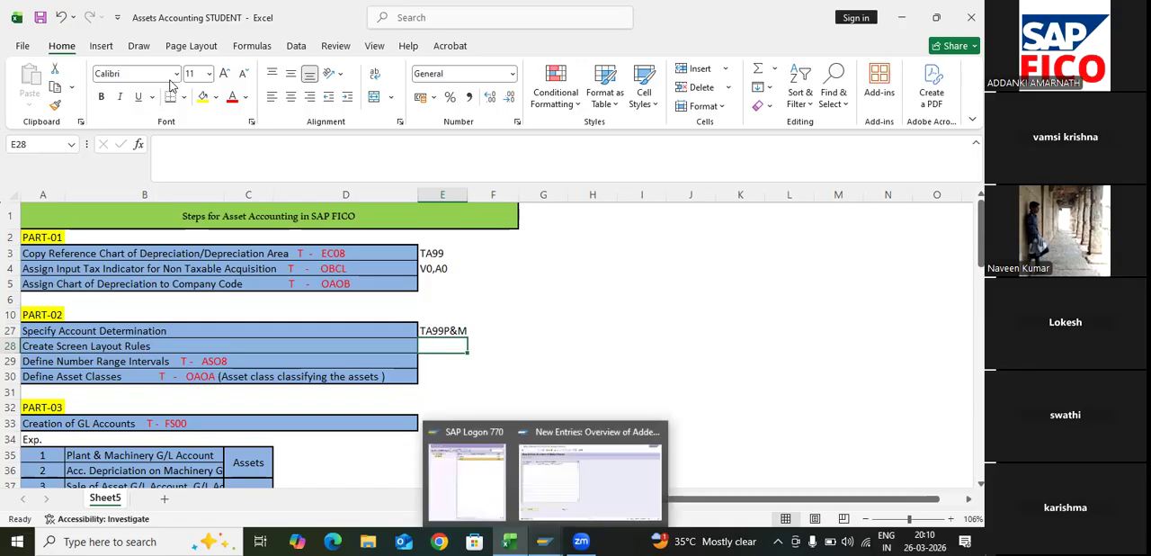
click(588, 481)
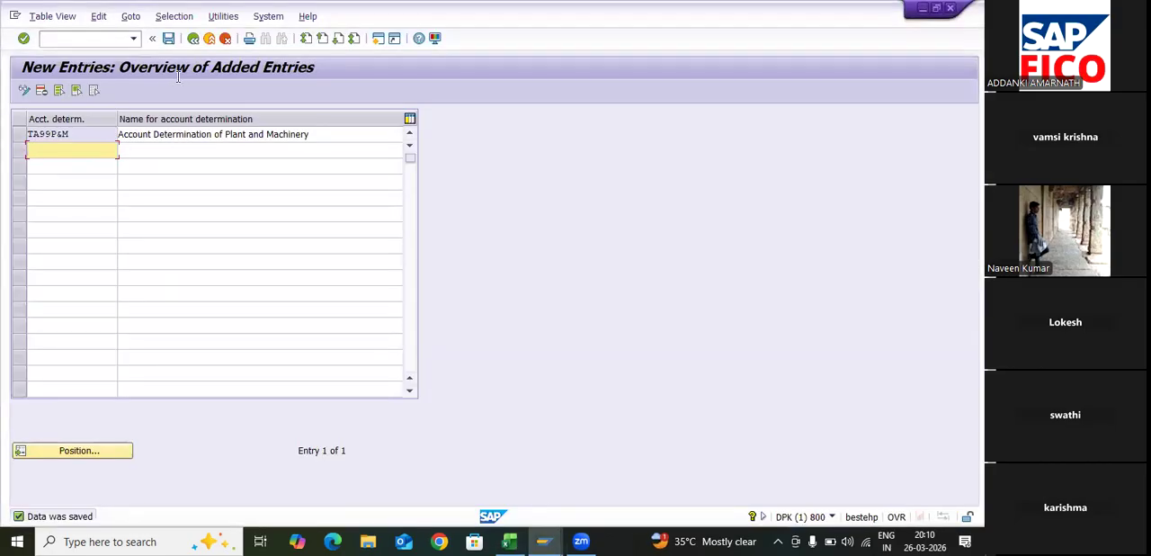
click(168, 38)
key(F3)
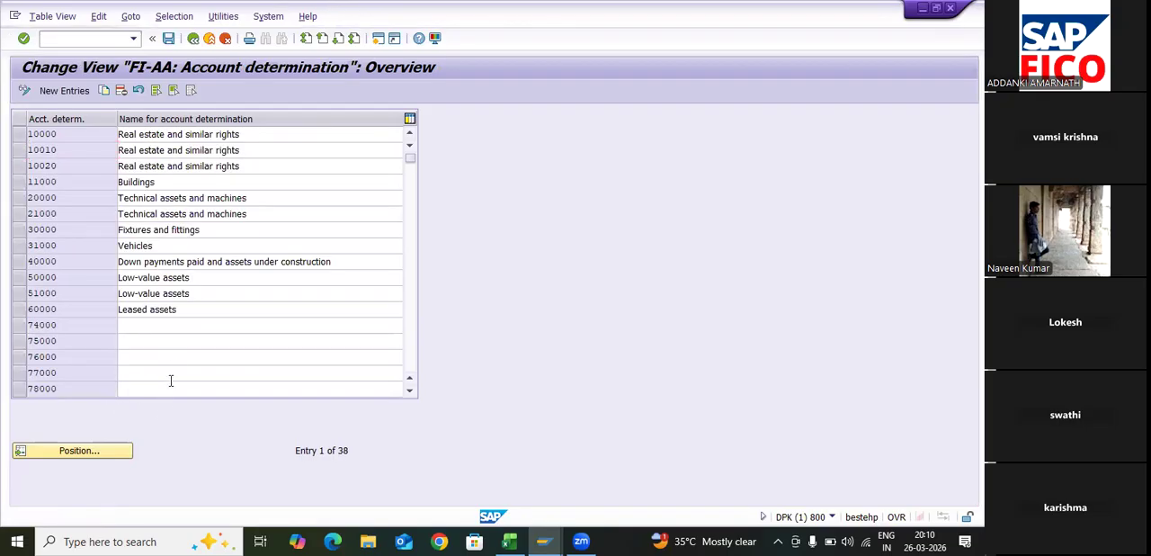
key(F3)
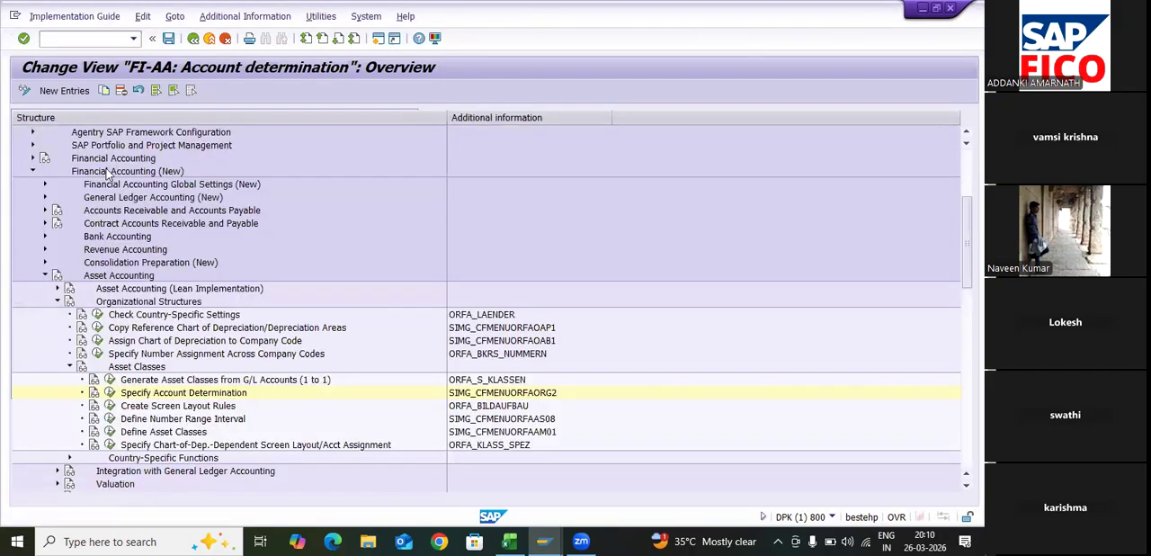
click(110, 406)
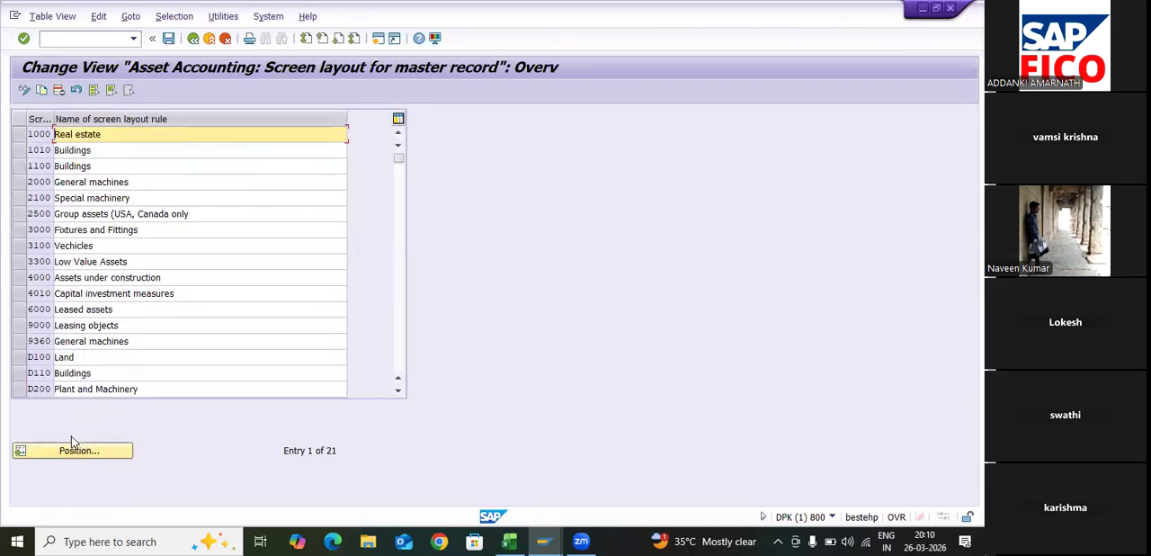
- Copy screen layout rule 2000 General machines and give the copy the key TAPM
click(74, 445)
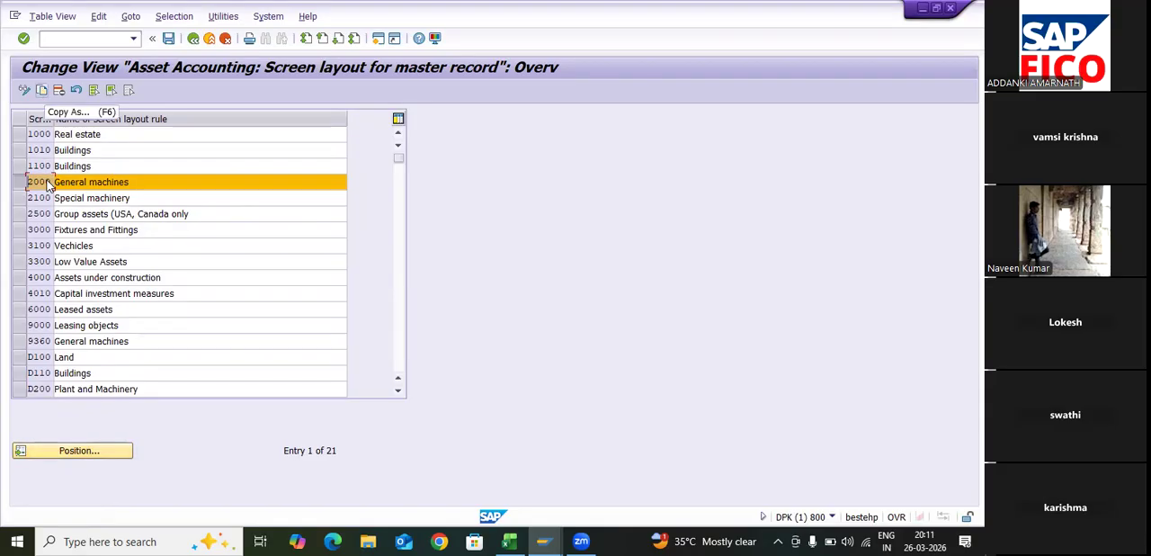
key(F6)
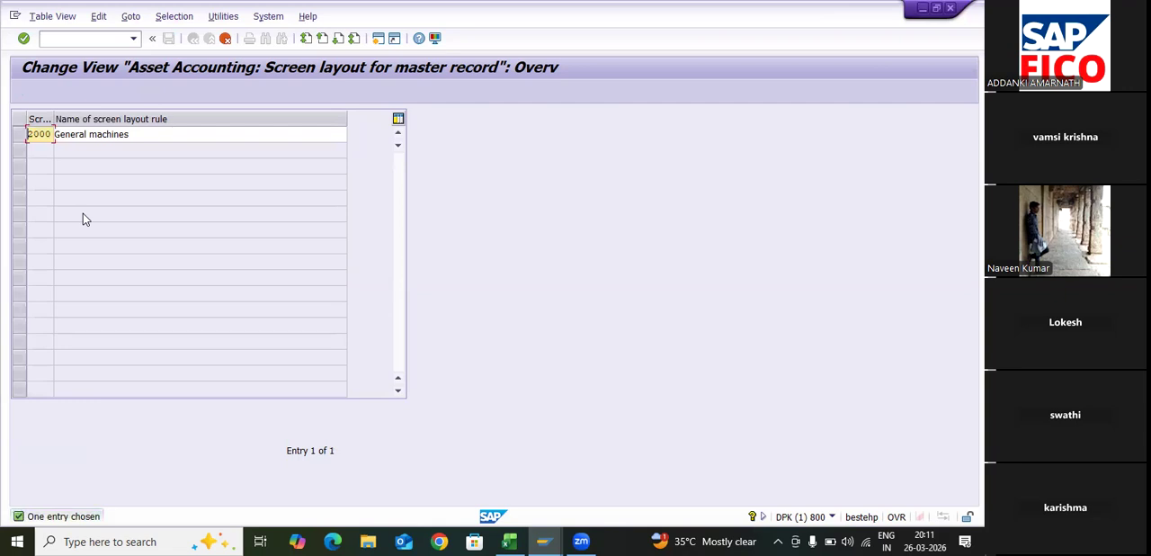
key(BackSpace)
key(BackSpace)
text(TAPM)
key(Tab)
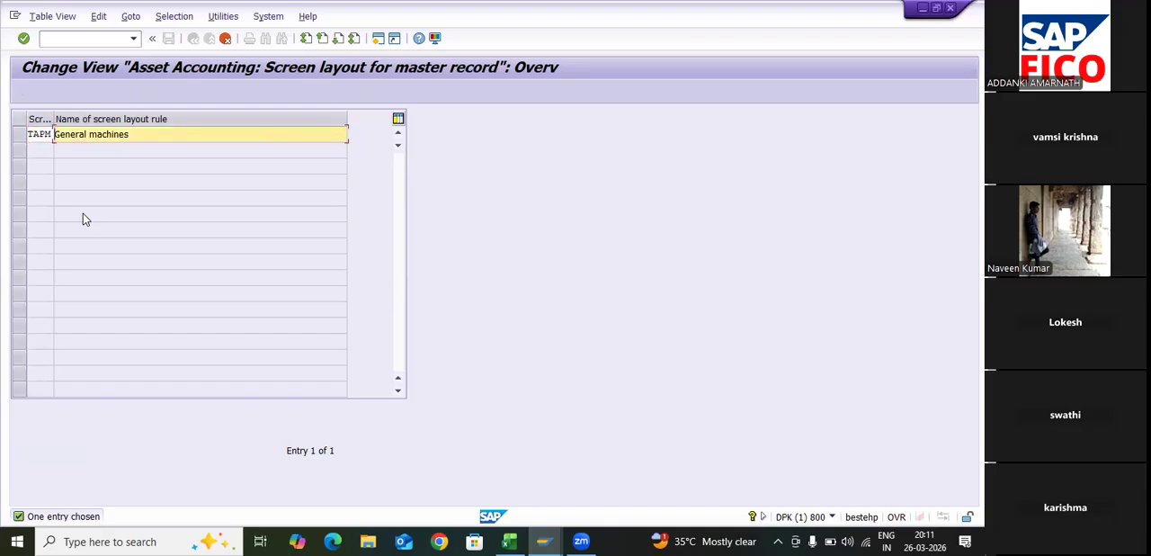
- Name the TAPM screen layout rule "Plant & Machinery TA99"
text(Plant)
key(Delete)
key(Delete)
text(& Mach)
text(inery)
text(Fo)
key(BackSpace)
key(BackSpace)
text(TA99)
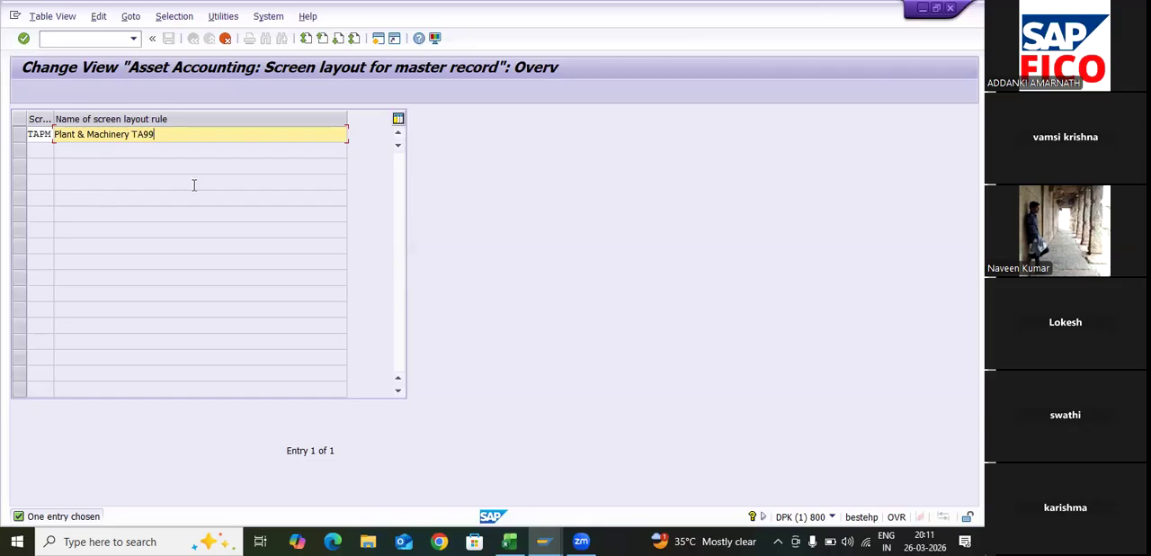
- Save the TAPM screen layout rule under customizing request DPKK900281 and return to the IMG structure
key(Return)
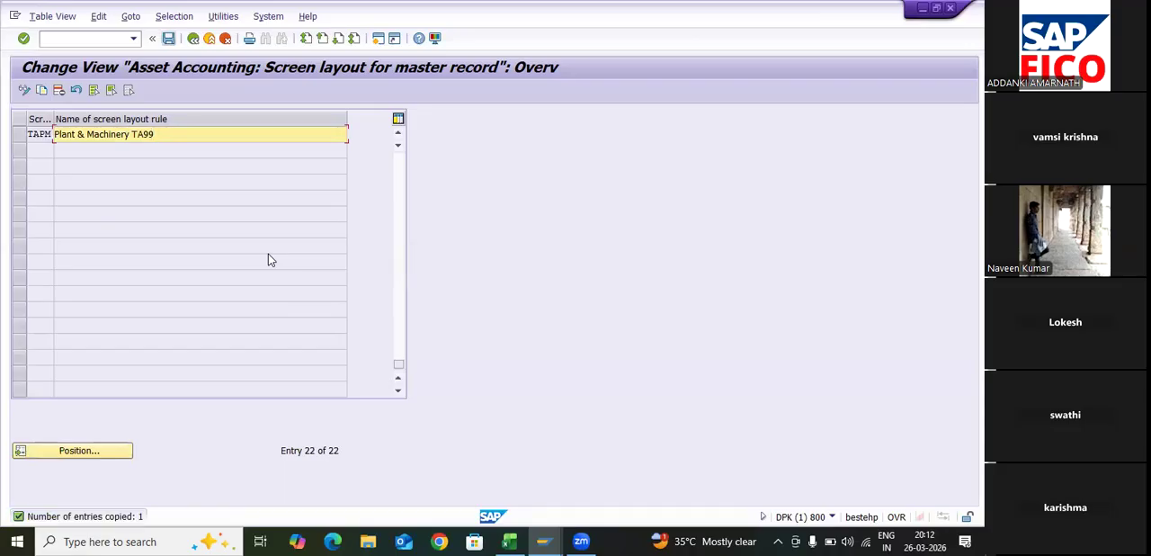
key(ctrl+s)
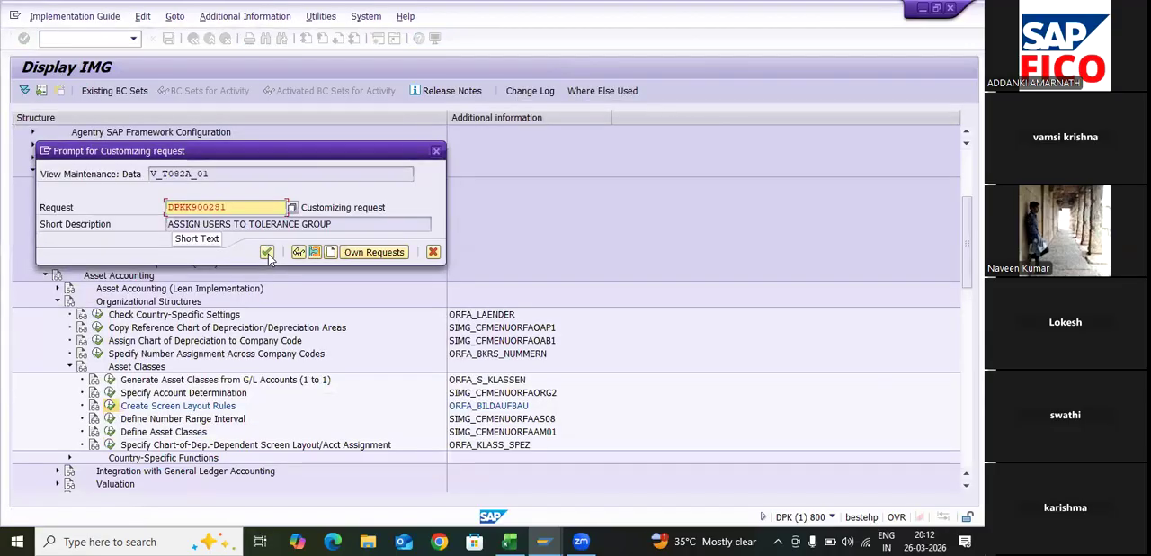
click(266, 252)
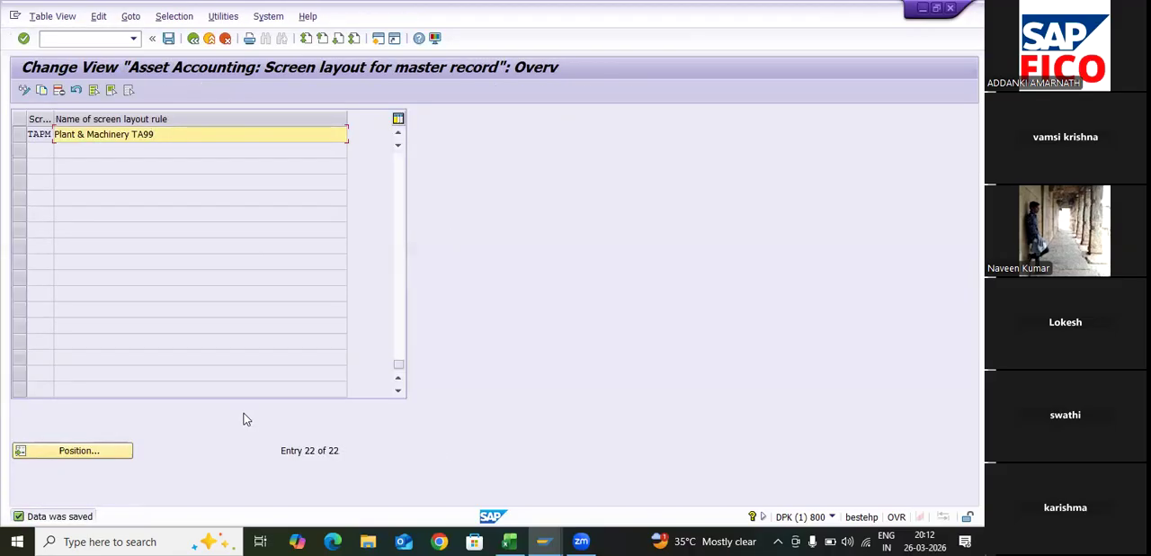
key(F3)
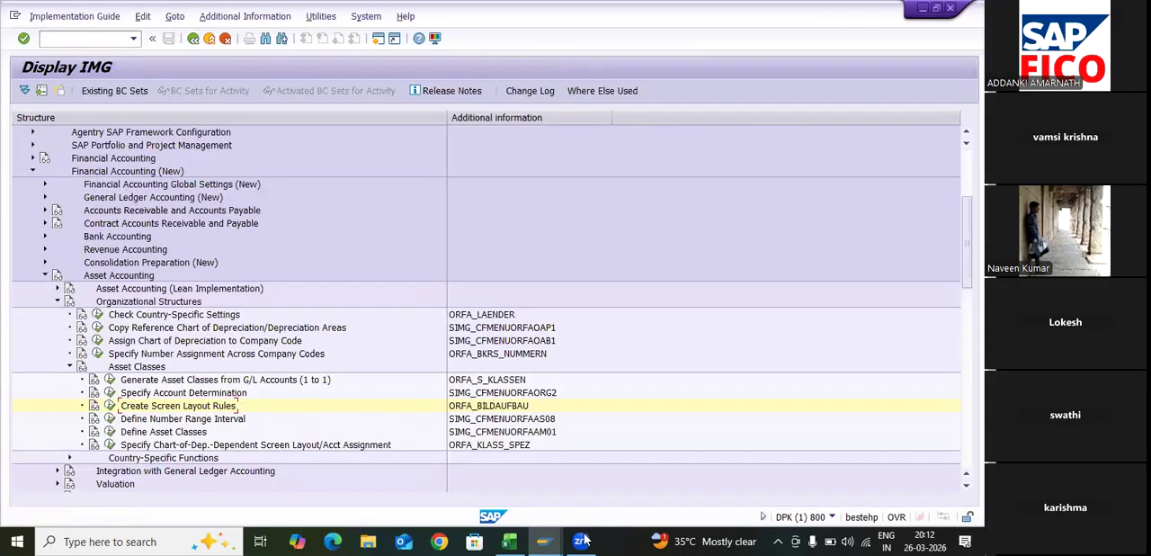
- Switch to Excel and record TAPM in cell E28 beside Create Screen Layout Rules
mouse_move(508, 541)
click(512, 450)
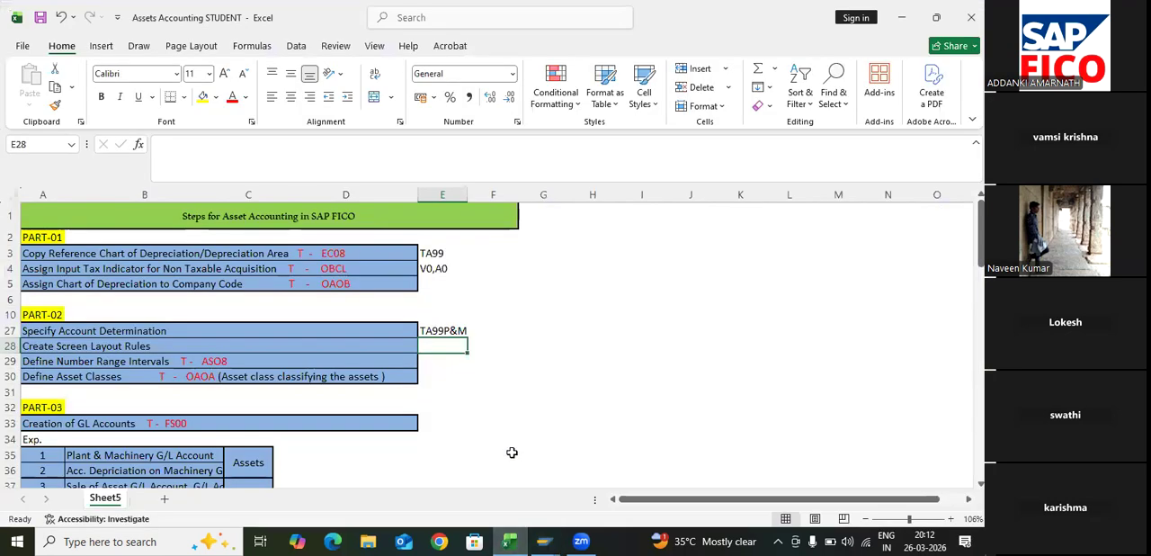
text(TA)
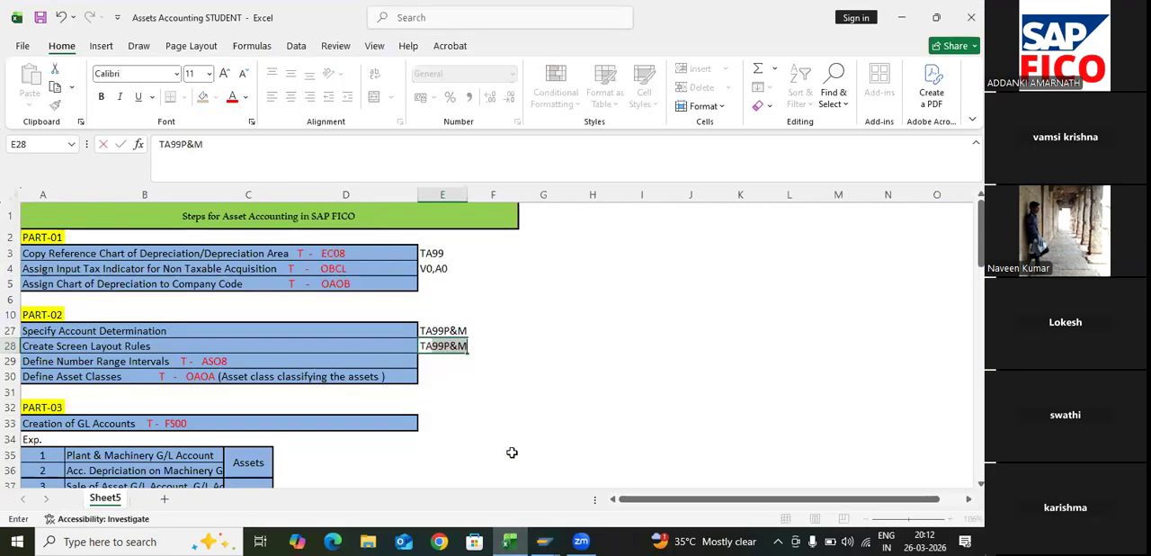
text(PM)
key(Return)
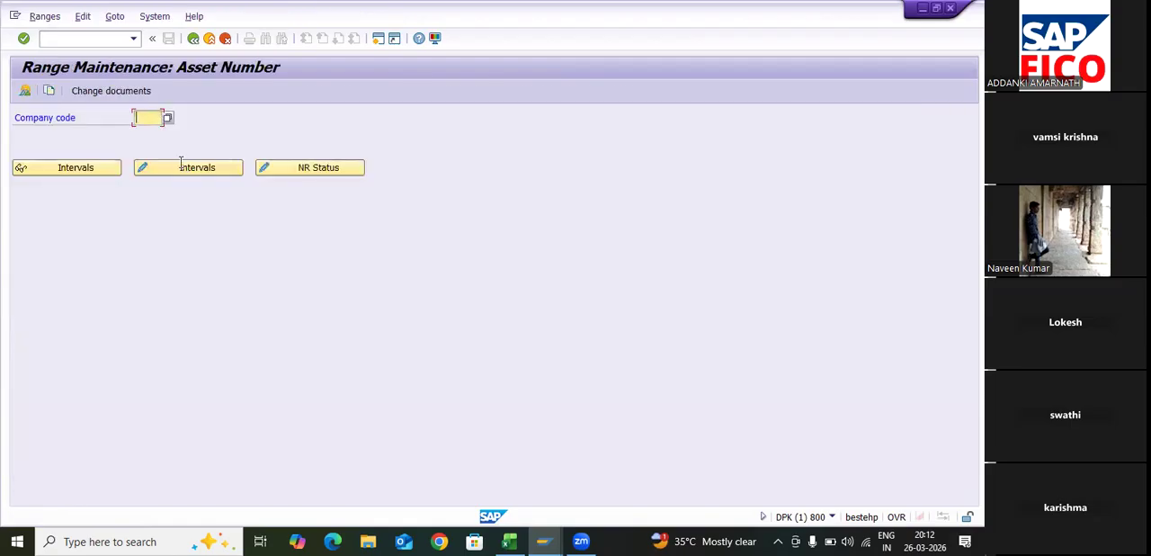
- Open the asset number intervals of company code TA99 for editing and define interval 01 from 100 to 10000
text(TA99)
key(F6)
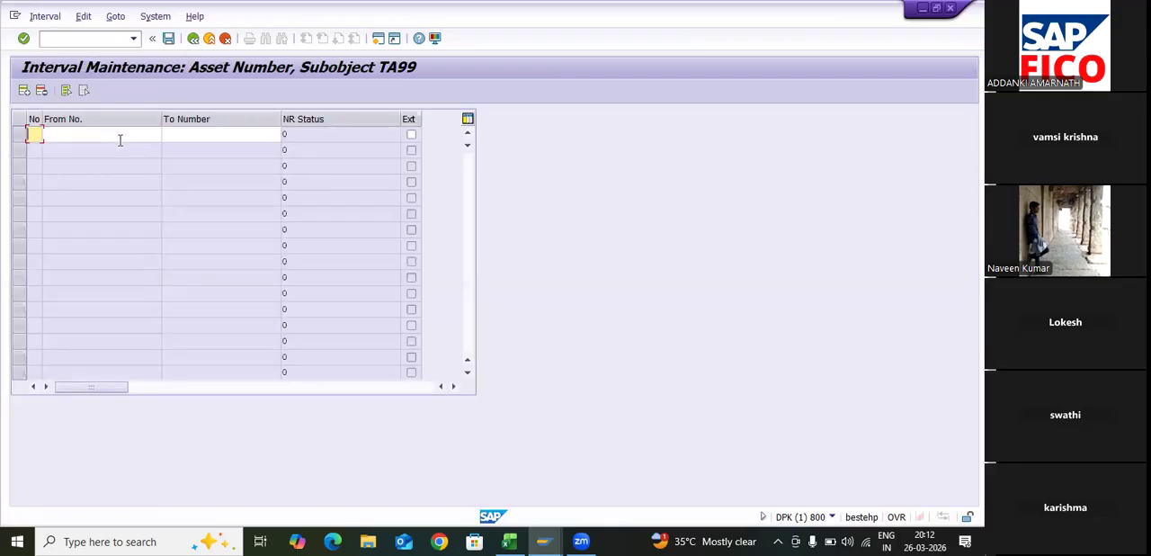
text(01)
key(Tab)
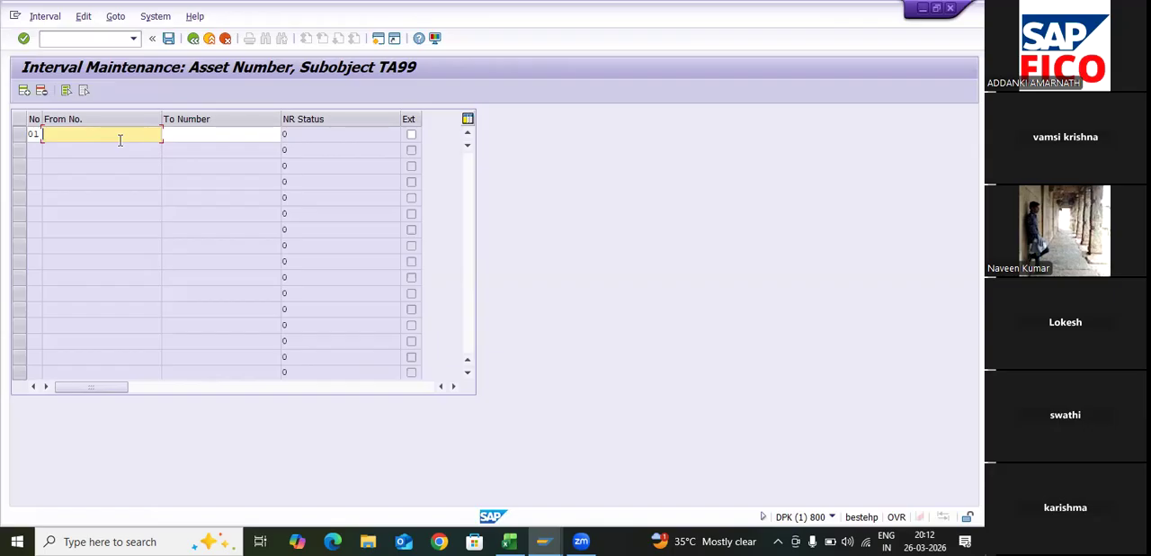
text(100)
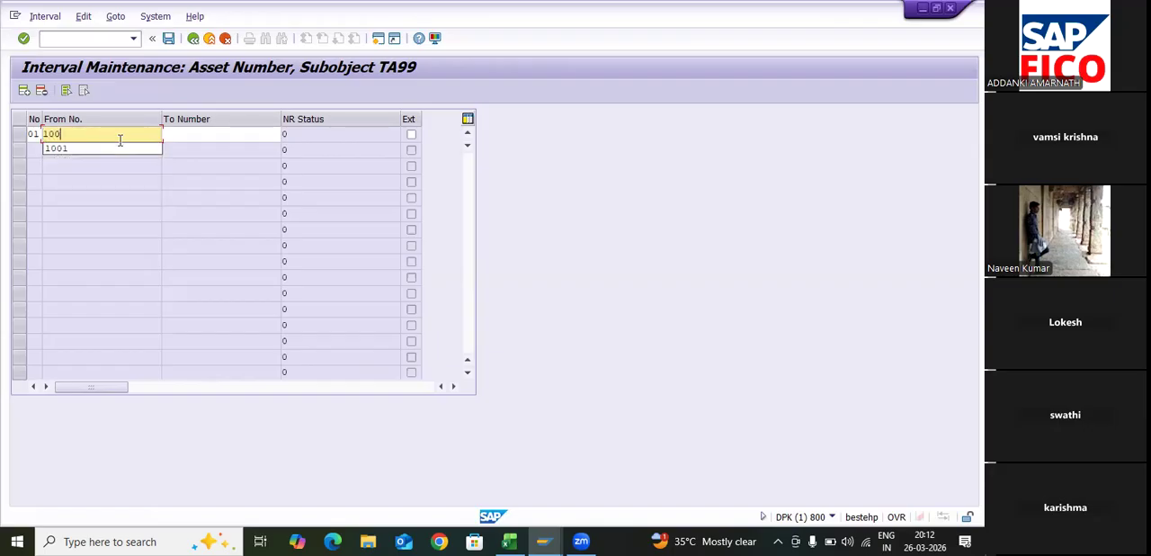
key(Tab)
text(1)
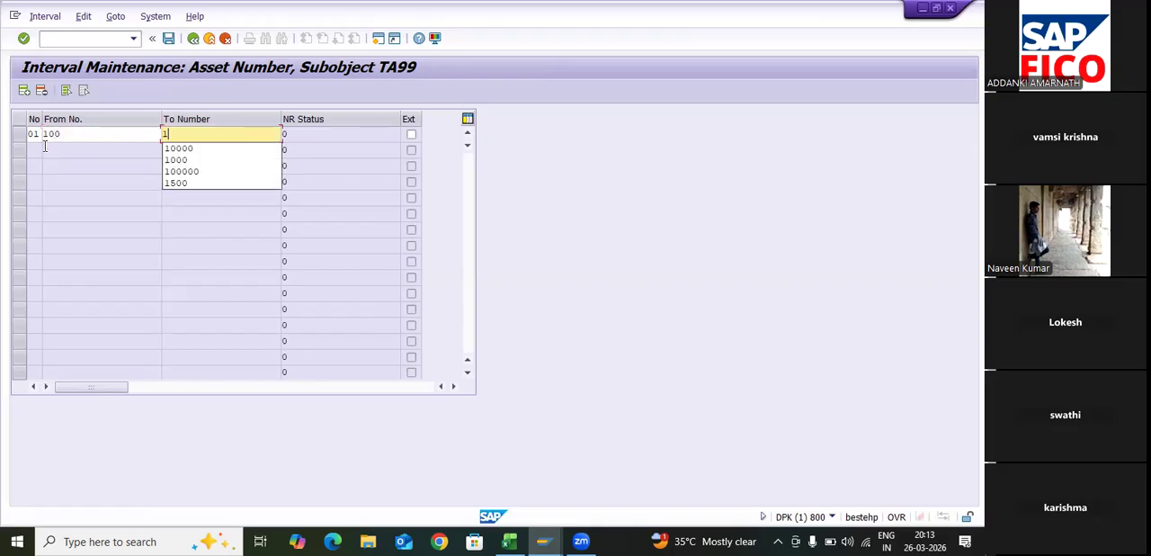
text(0000)
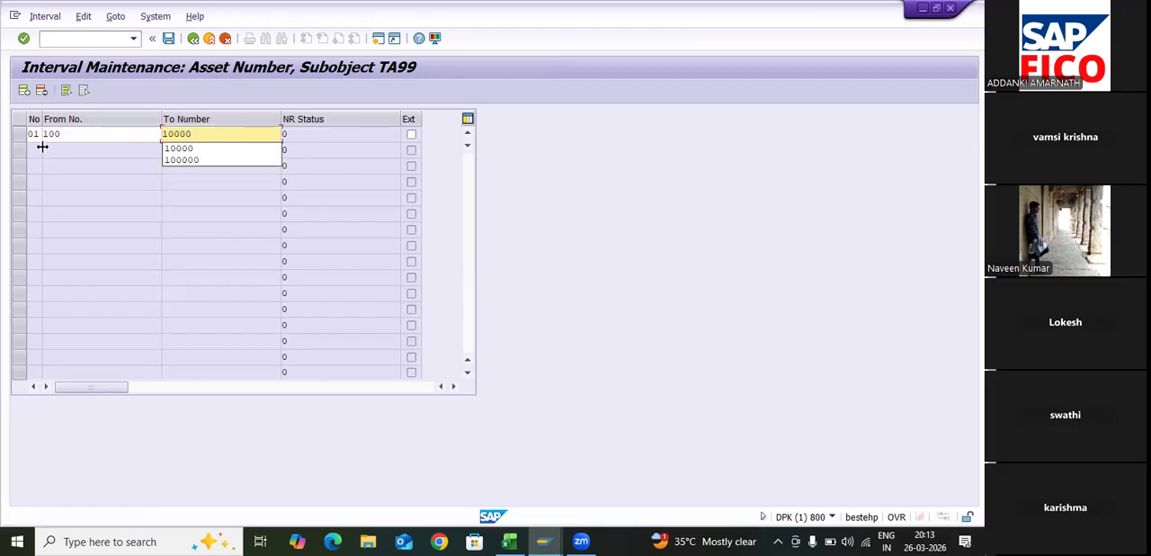
key(Tab)
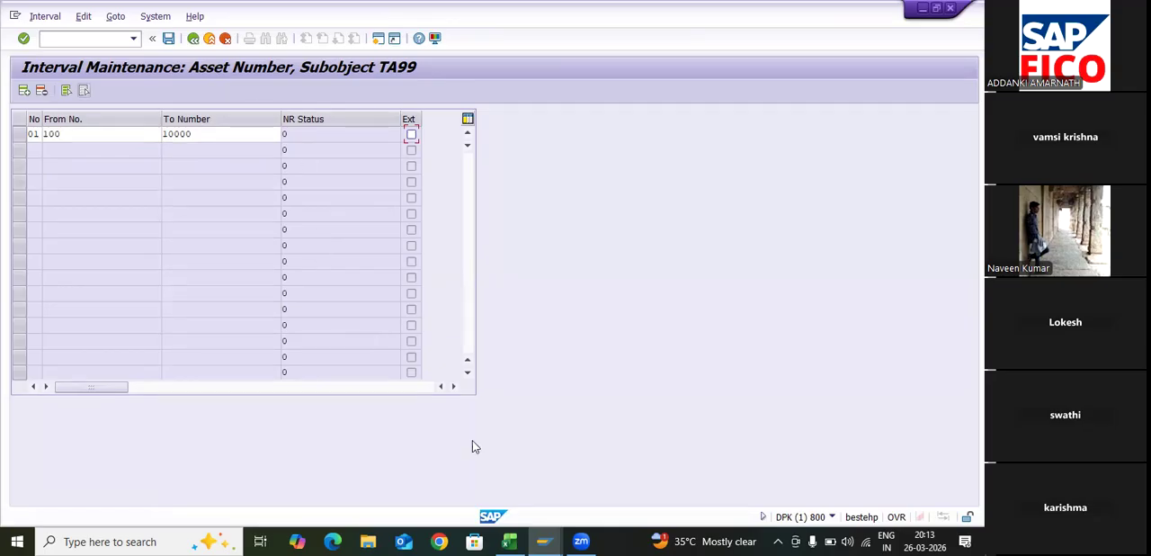
- Save the TA99 asset number interval, accept the transport notice and return to the IMG structure
key(shift+Tab)
key(Return)
key(ctrl+s)
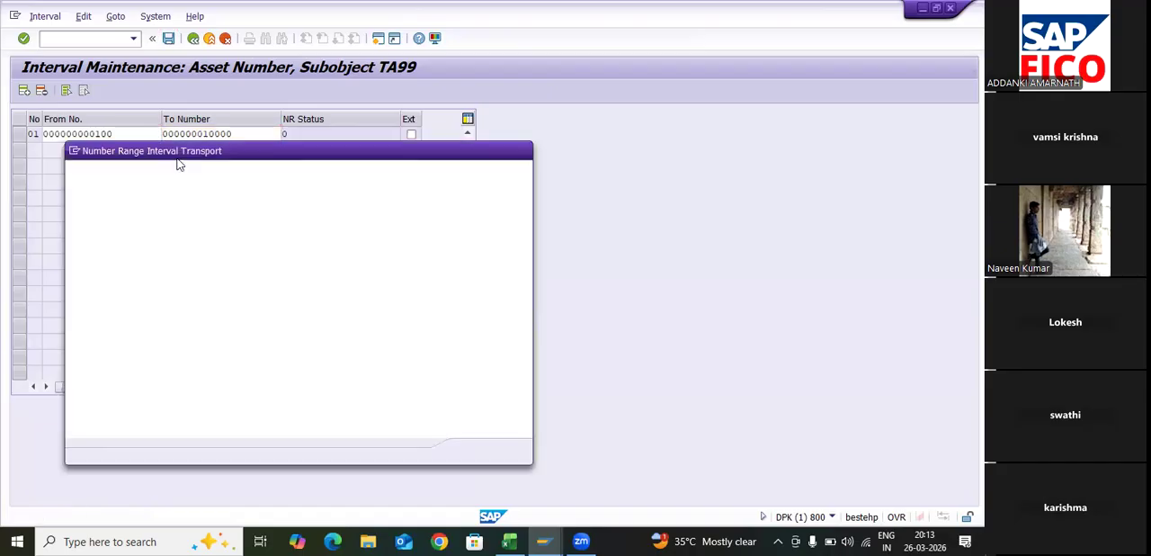
key(Return)
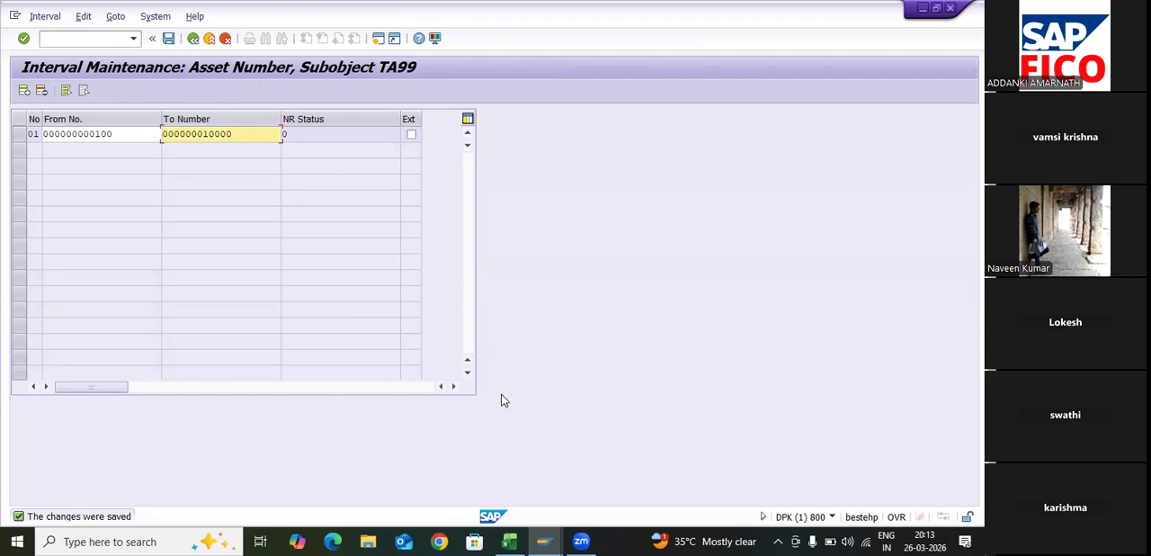
key(F3)
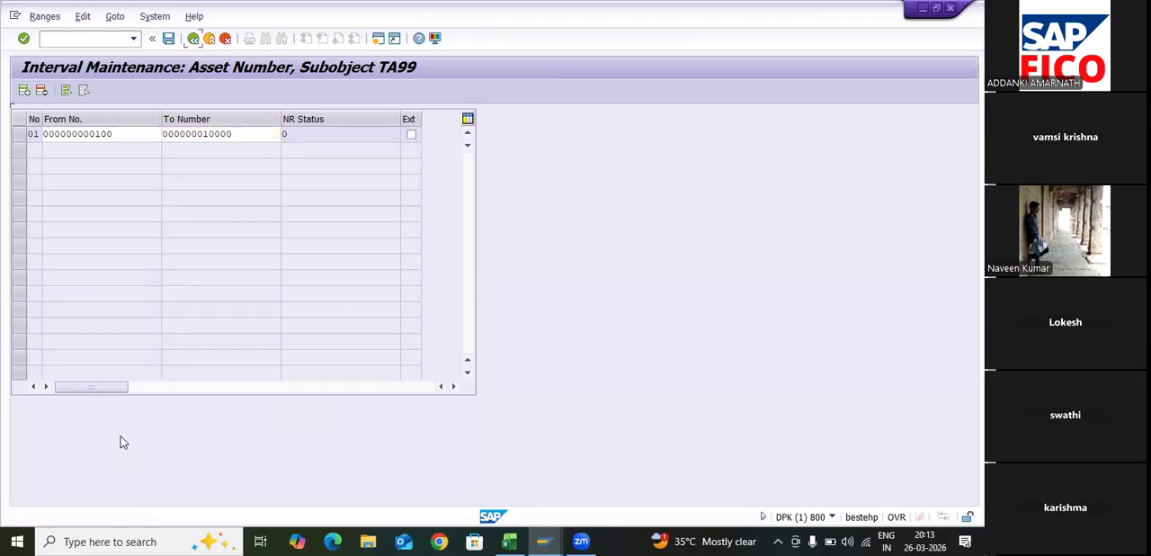
key(F3)
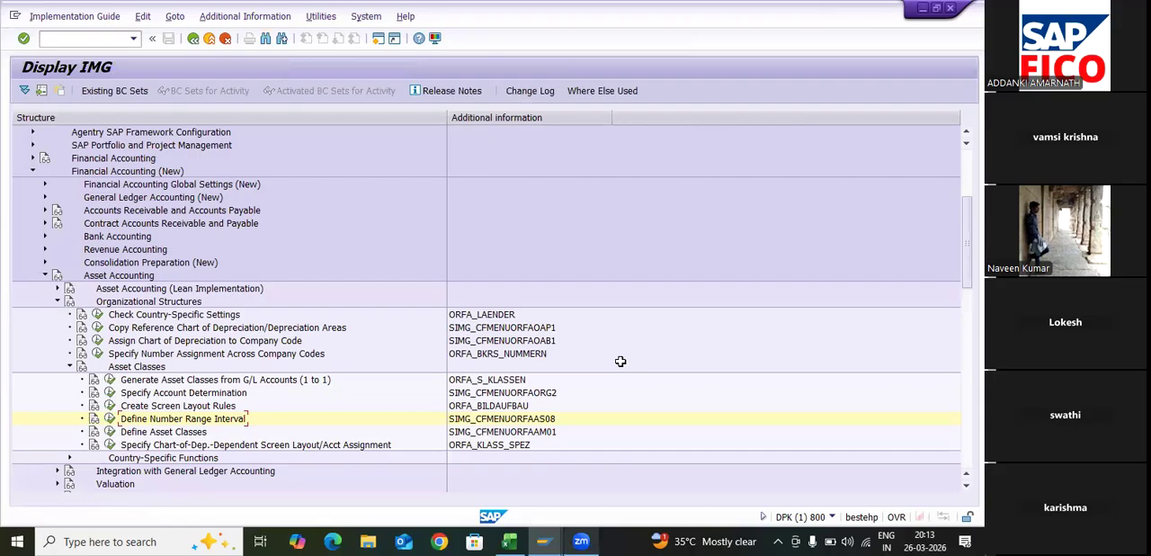
- Switch to Excel and record "100 to 10000" in cell E29 beside Define Number Range Intervals
key(alt+Tab)
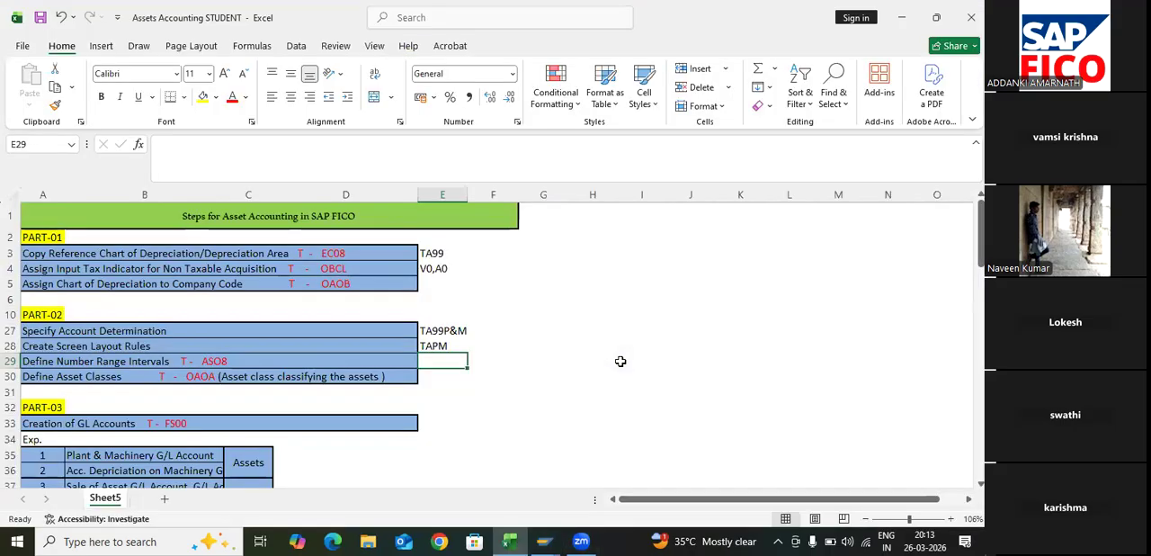
text(100)
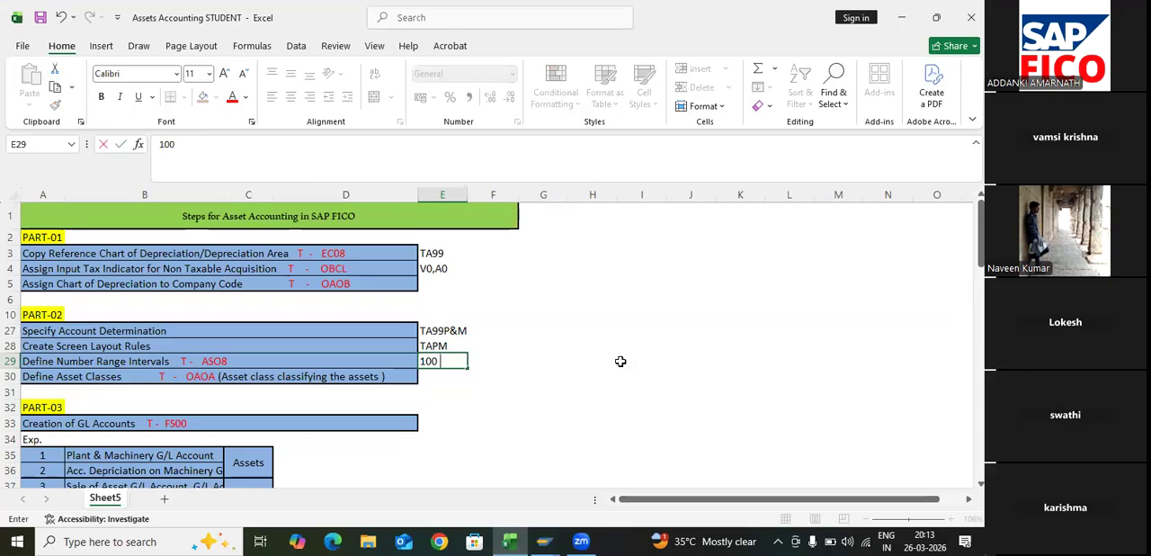
text( to 10000)
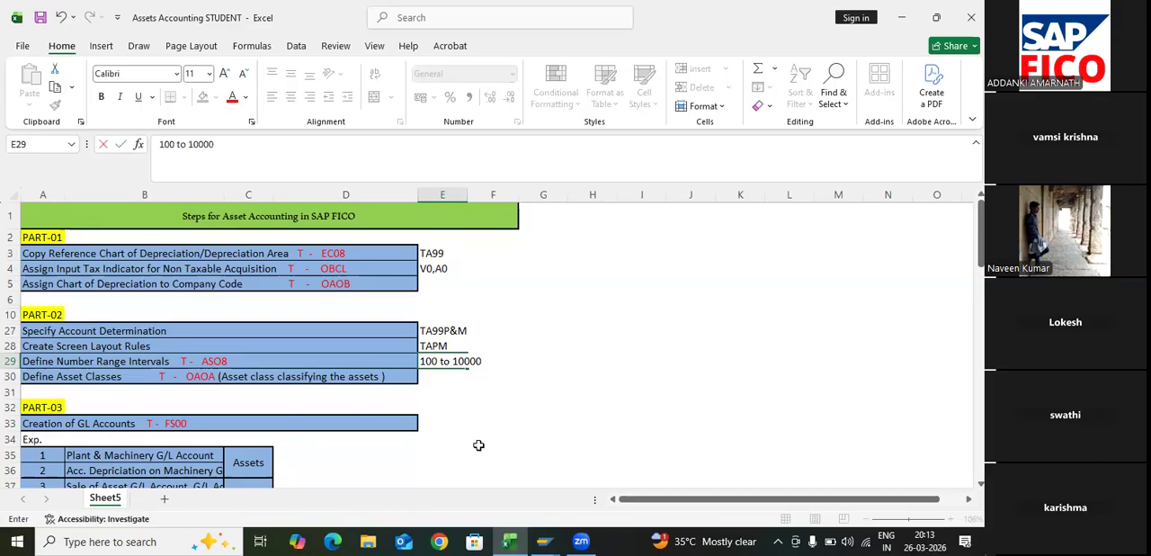
key(Return)
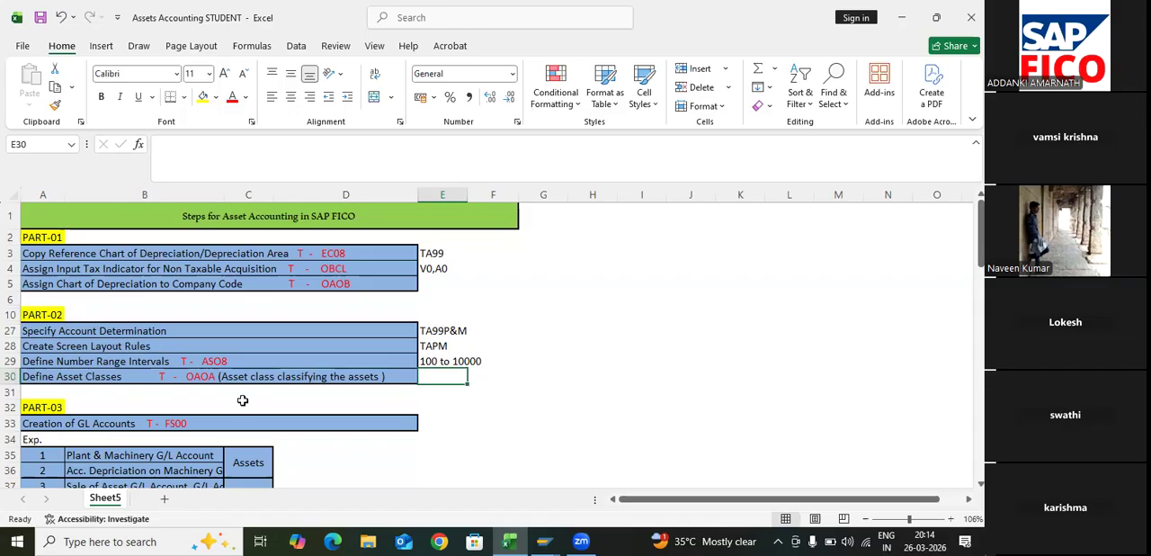
- Switch back to SAP, open Define Asset Classes in the IMG and start a new asset class entry
key(alt+Tab)
key(alt+Tab)
key(alt+Tab)
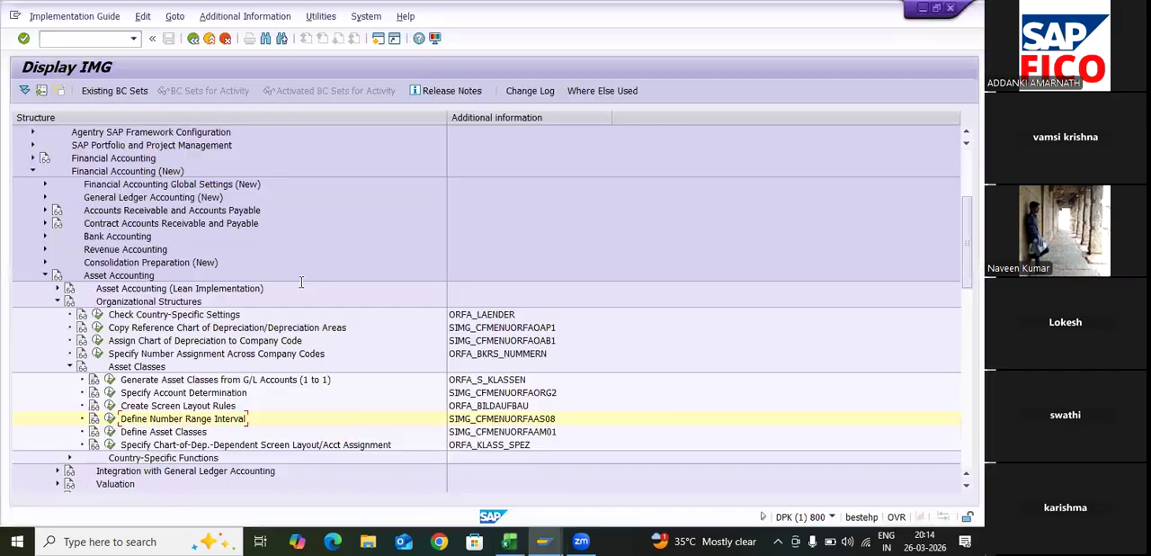
click(110, 431)
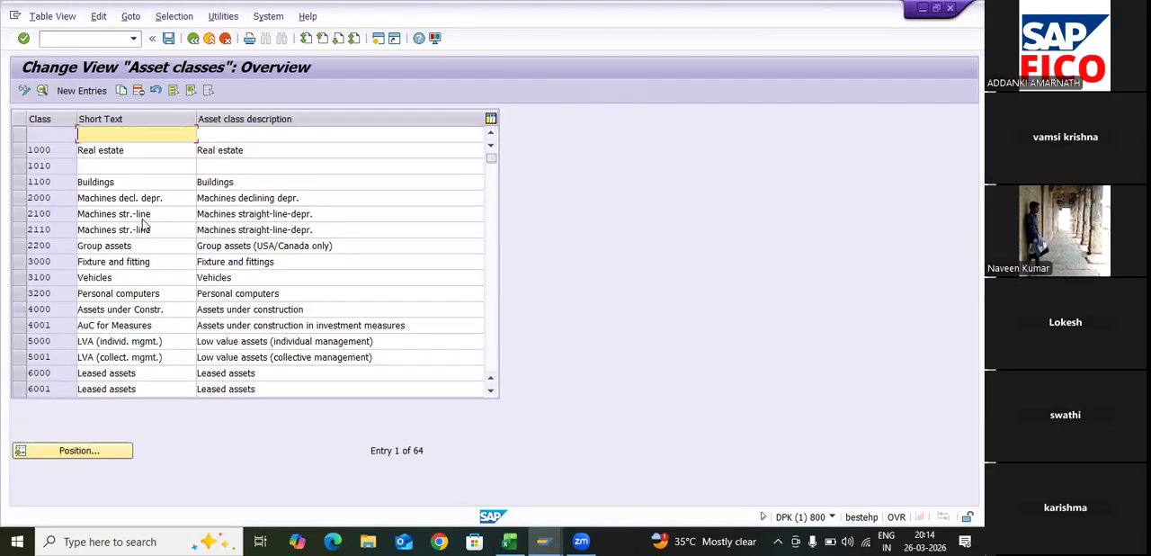
double_click(158, 135)
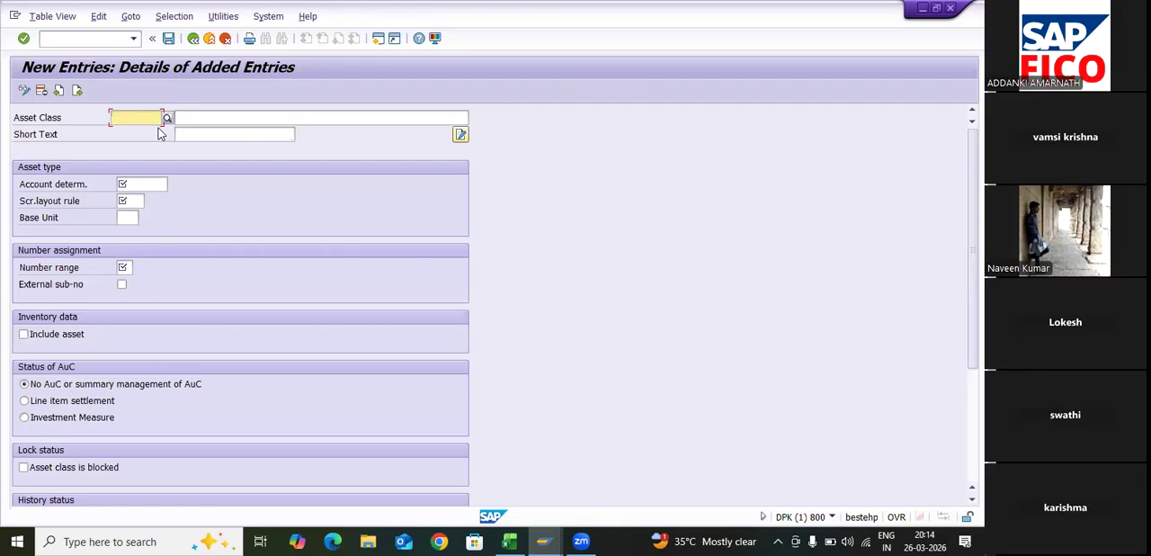
- Enter TA9PM as the new asset class key with the description "HEAVY PLANT AND MACHINERY"
text(TA9)
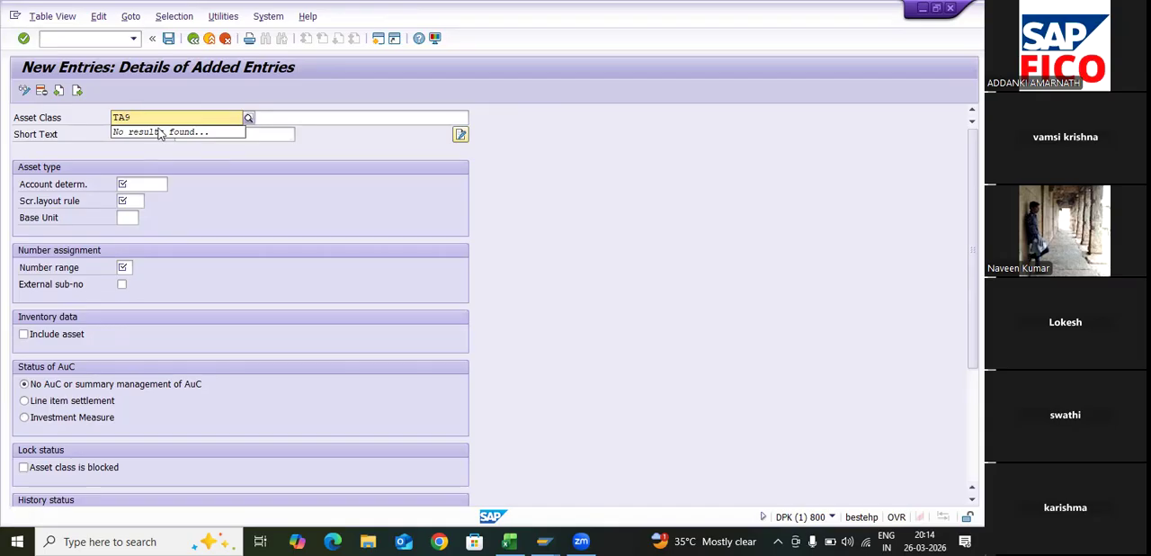
text(PM)
key(Tab)
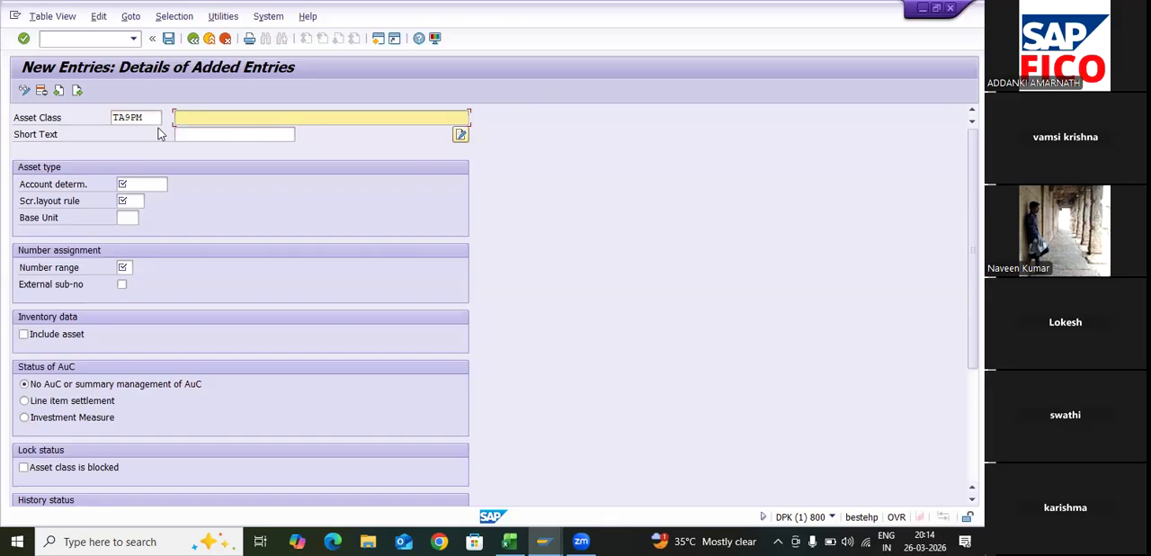
text(HEAVY PLANT AND MACHINERY)
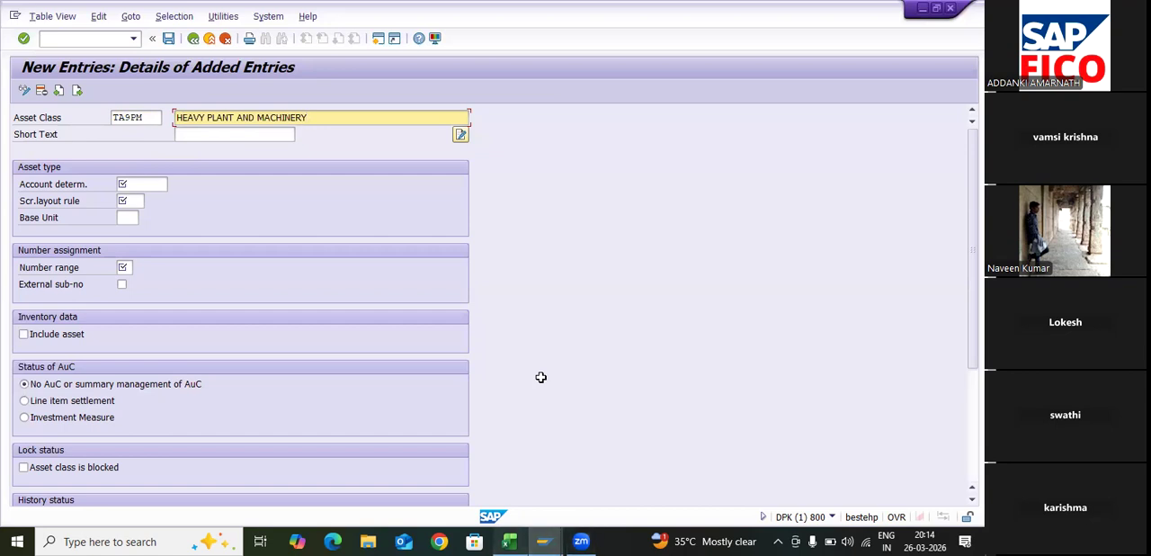
- Switch to Excel and record TA9PM in cell E30 beside Define Asset Classes
key(alt+Tab)
text(T)
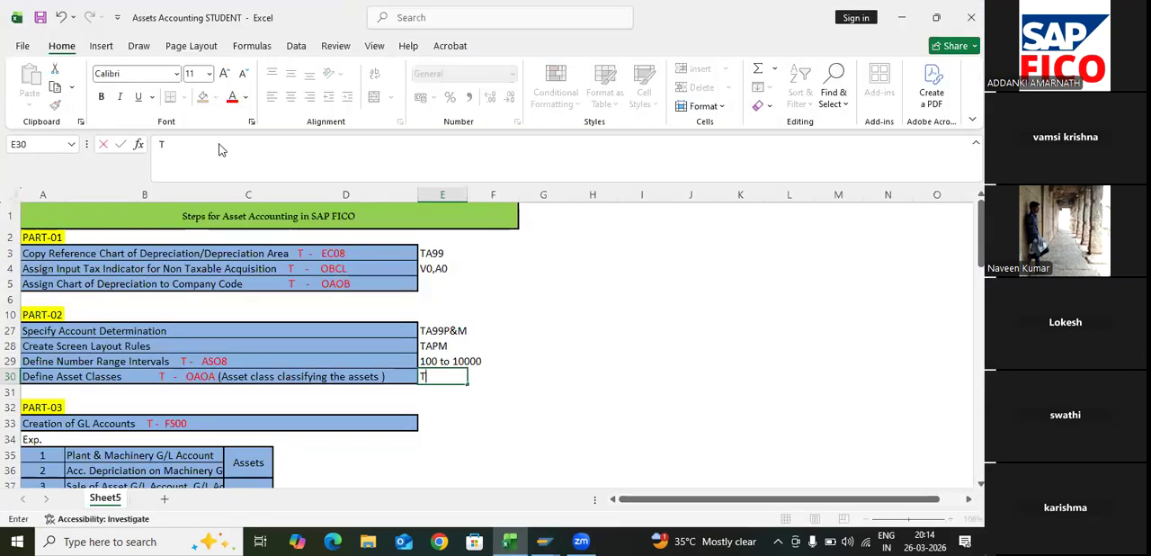
text(A9PM)
key(Return)
- Switch back to SAP and assign account determination TA99P&M to asset class TA9PM from the list of possible entries
key(alt+Tab)
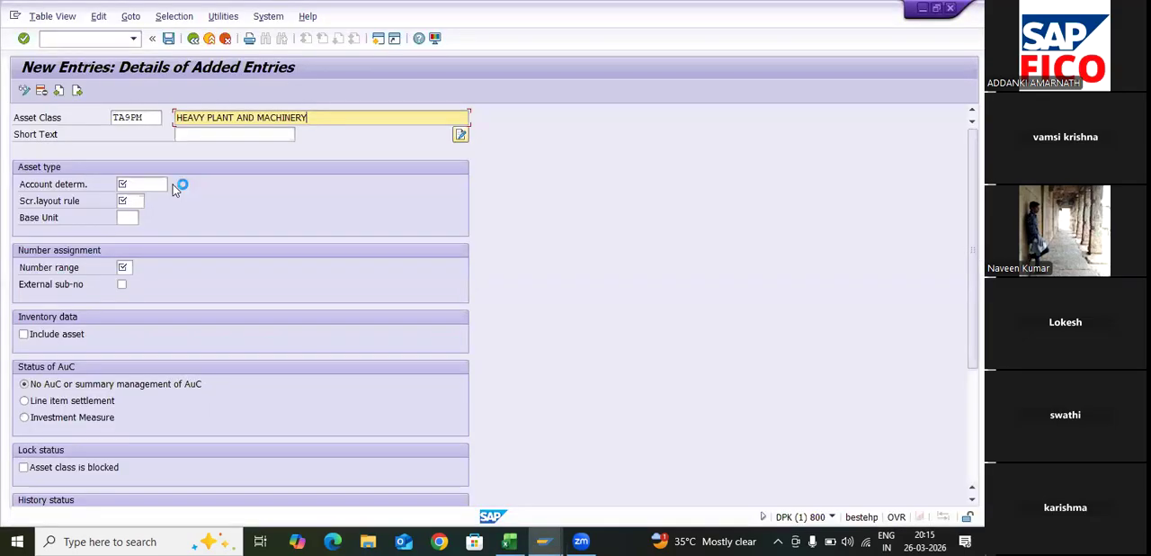
click(167, 182)
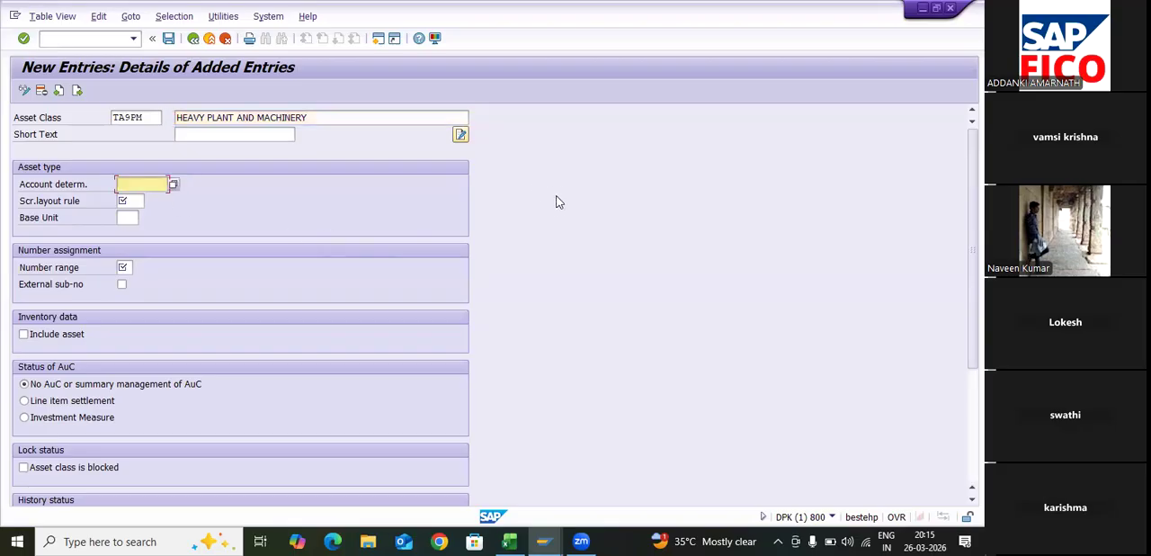
click(529, 278)
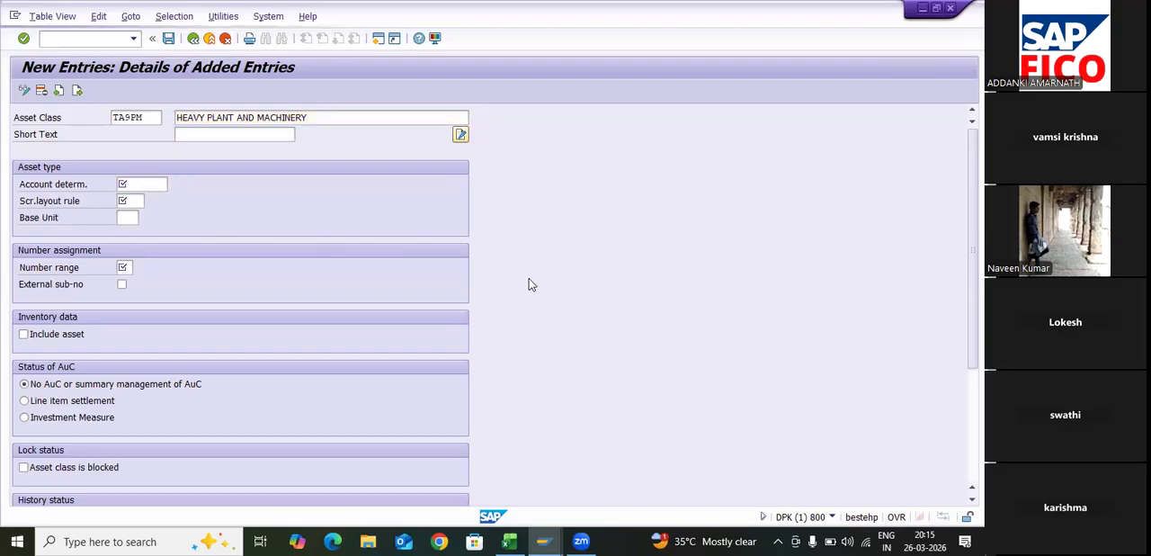
key(F4)
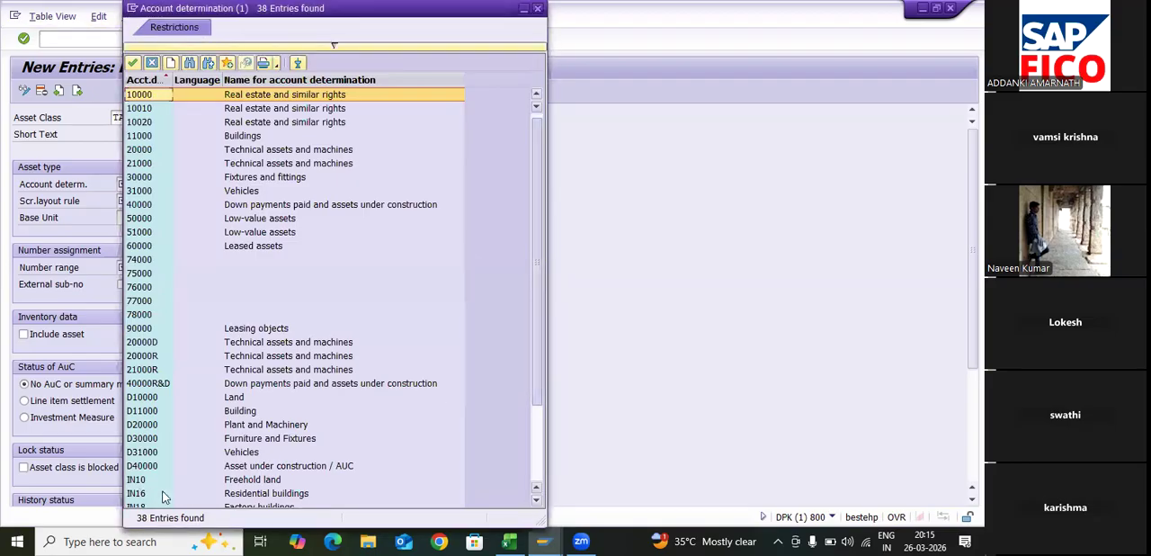
scroll(241, 501, down, 1)
scroll(241, 501, down, 1)
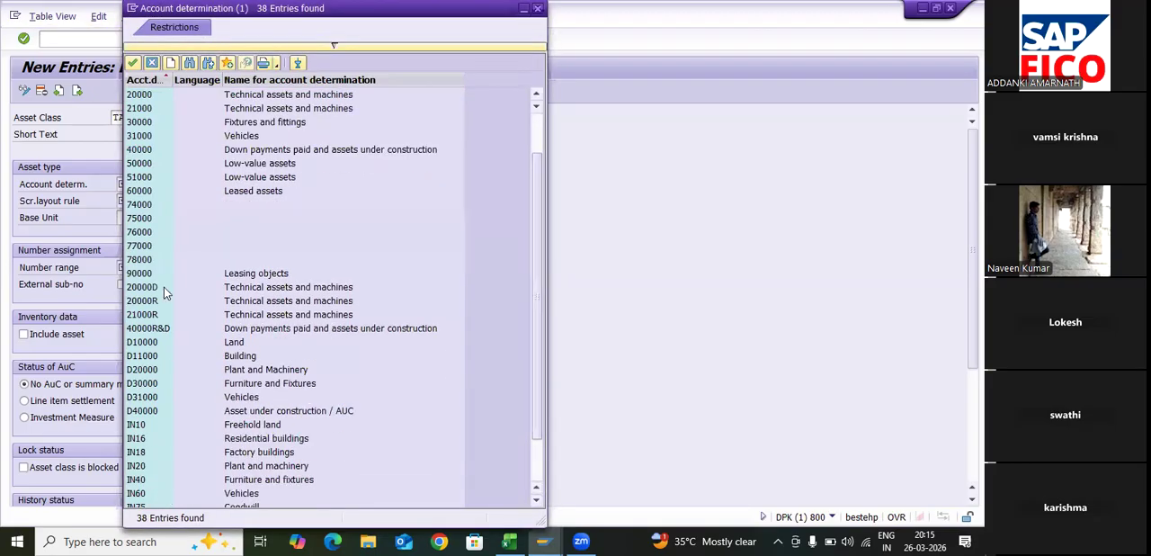
scroll(193, 143, down, 1)
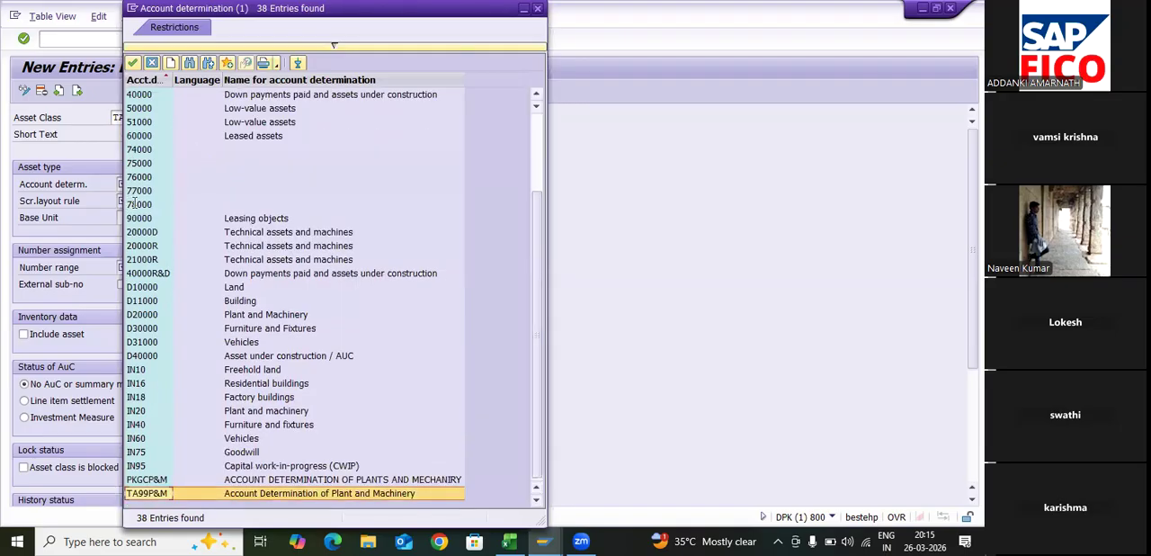
key(Return)
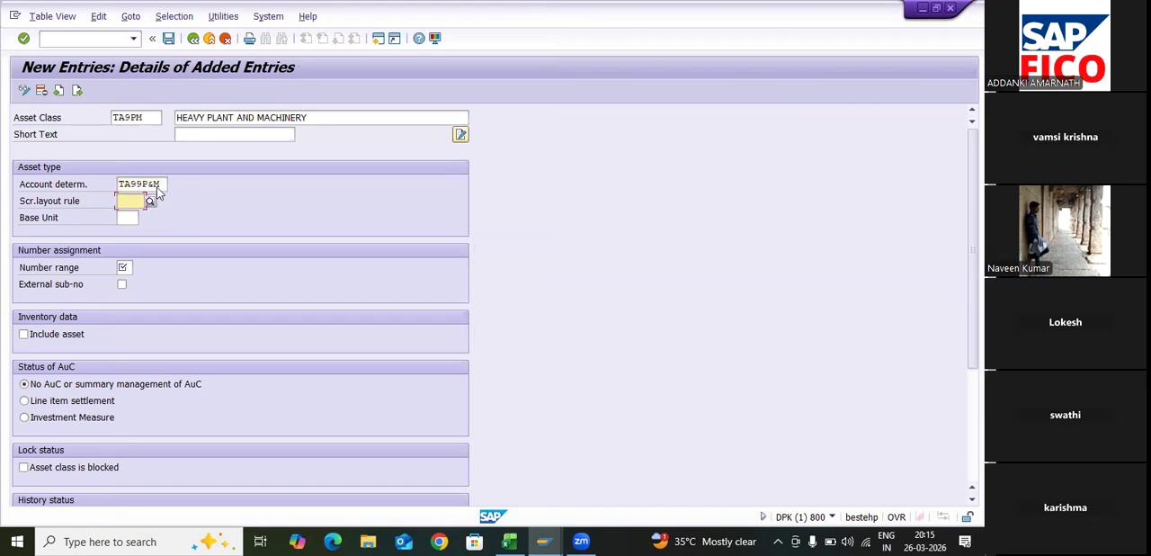
- Assign screen layout rule TAPM, Plant & Machinery TA99, to the asset class from the possible entries
click(232, 406)
key(F4)
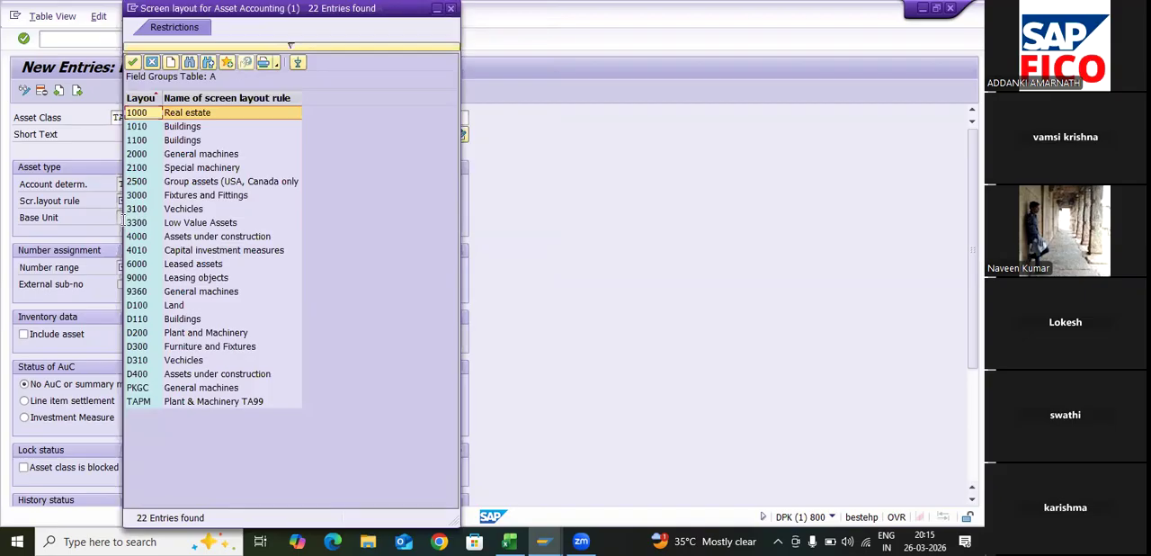
key(Up)
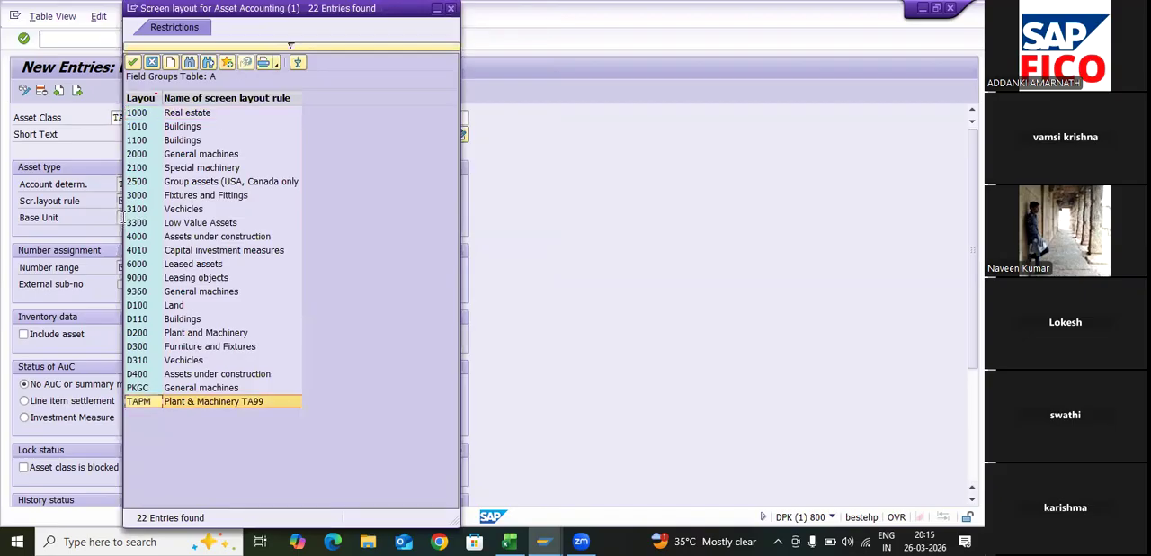
click(132, 61)
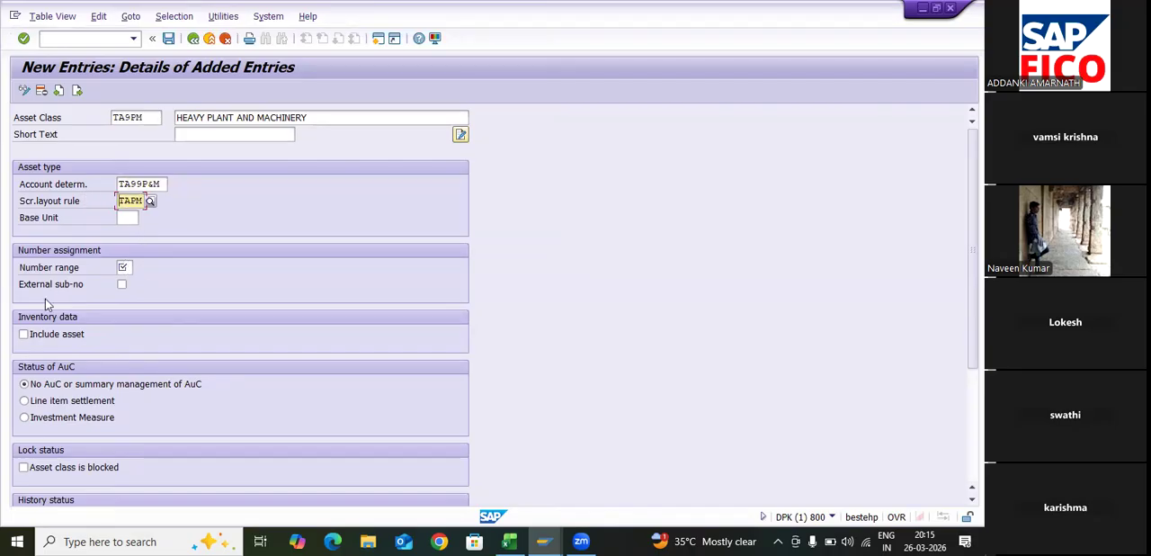
- Assign number range 01 to the asset class by choosing company code TA99's interval from the possible entries
key(Tab)
key(Tab)
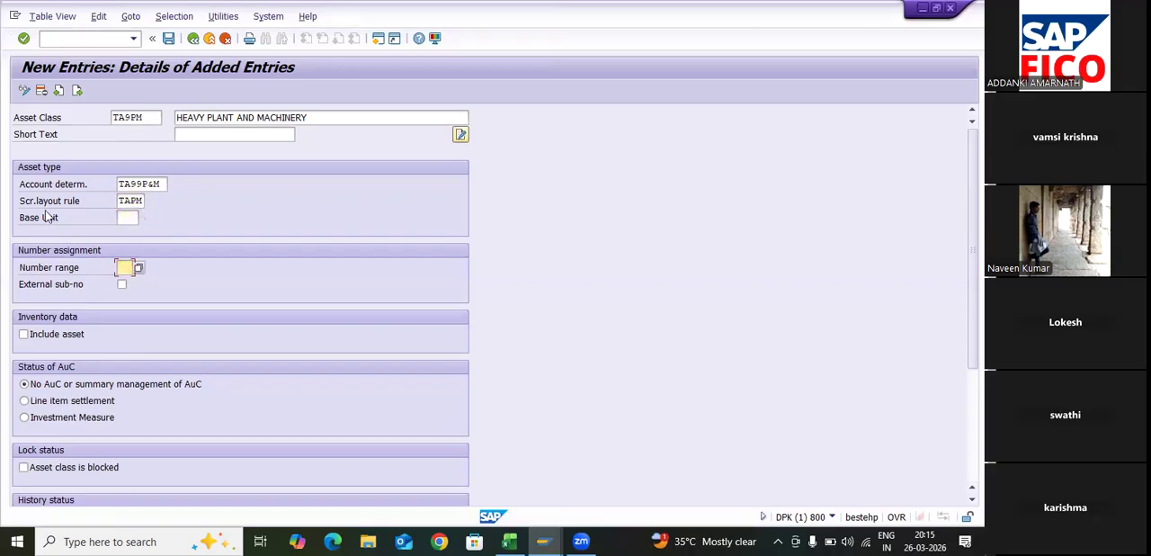
key(F4)
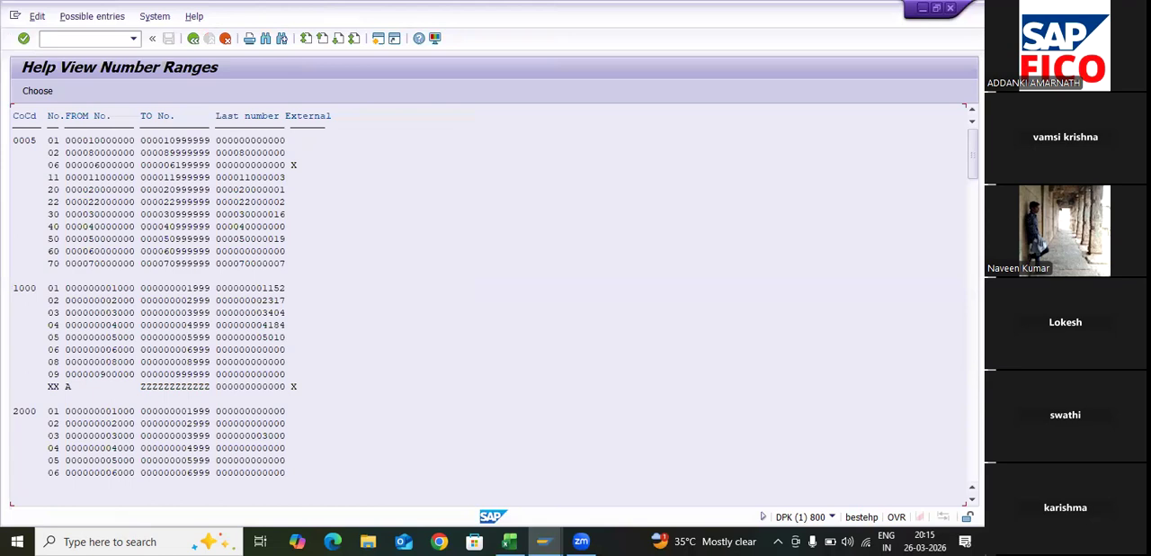
drag(972, 154, 973, 301)
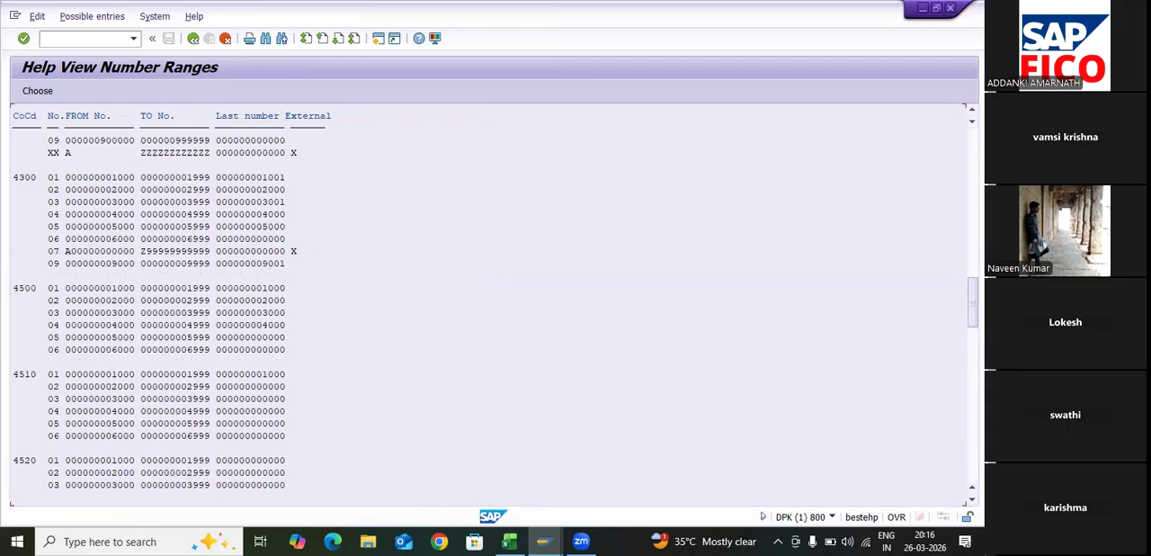
drag(972, 301, 972, 454)
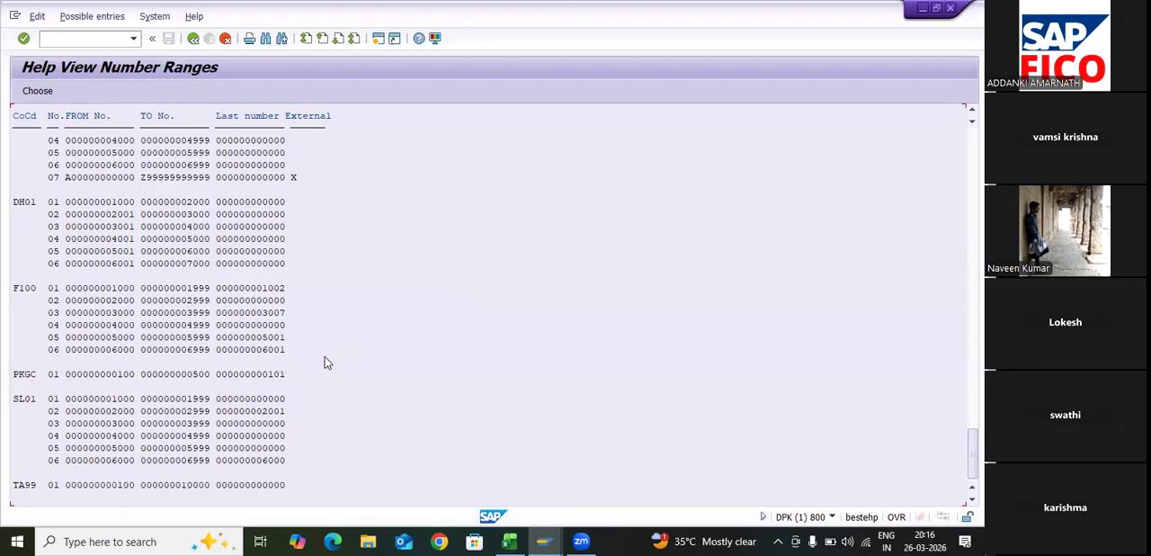
key(Down)
key(Return)
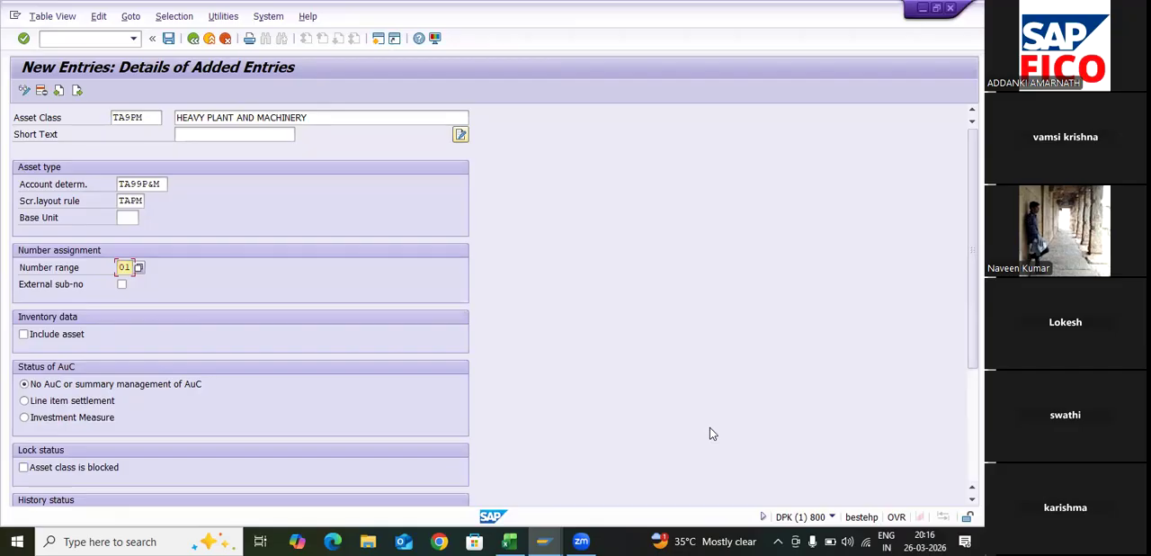
- Enable Include asset in the inventory data of asset class TA9PM and save the new entry
key(Tab)
key(Tab)
key(space)
scroll(497, 116, down, 3)
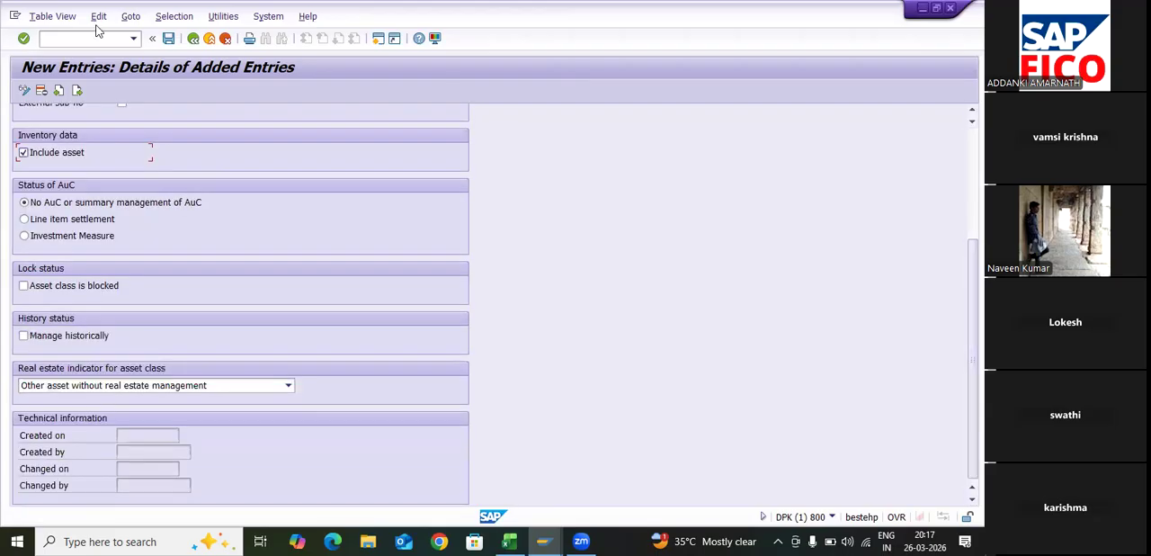
scroll(135, 32, up, 4)
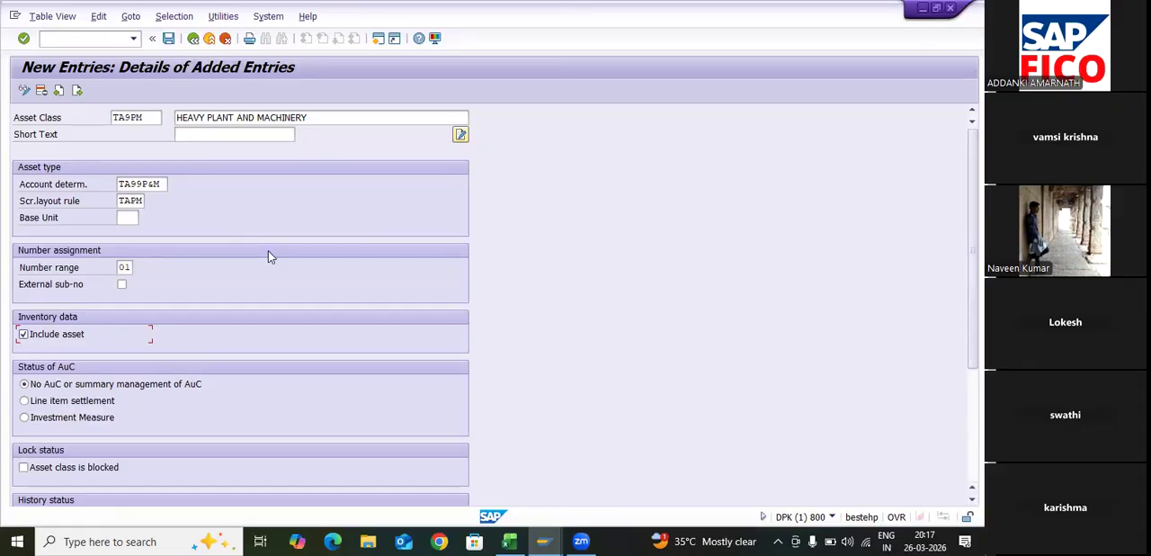
key(ctrl+s)
key(Return)
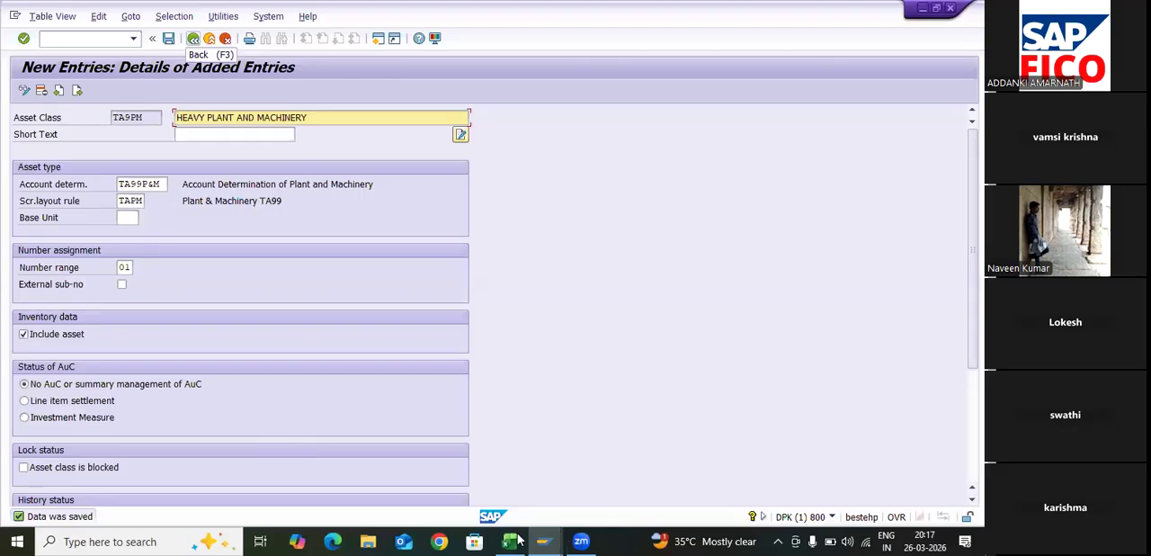
- Check the TA9PM note in Excel, switch back to SAP and return to the asset classes overview after saving again
mouse_move(509, 541)
click(510, 457)
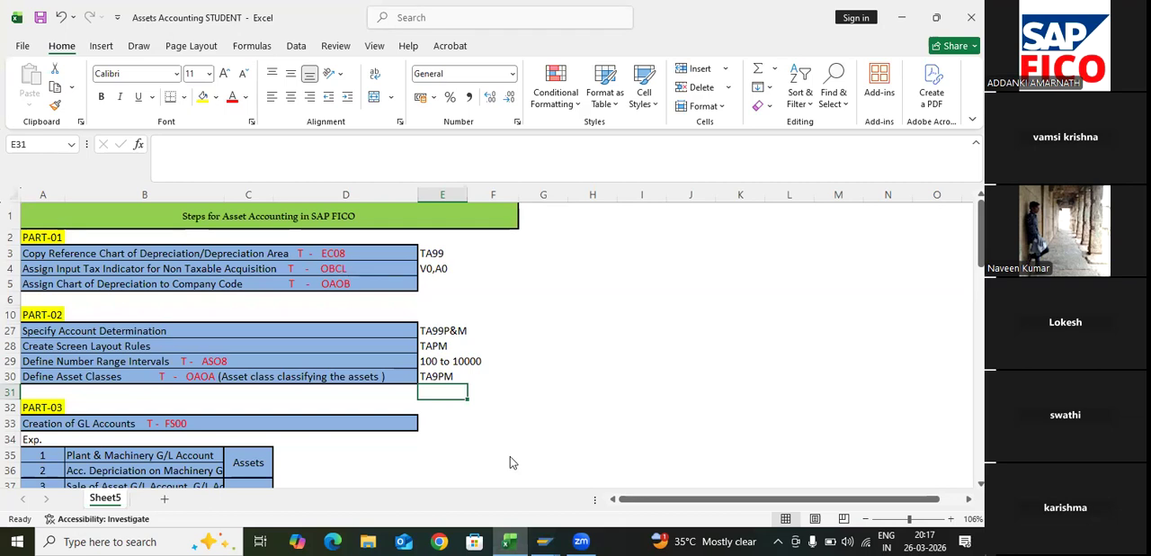
key(Up)
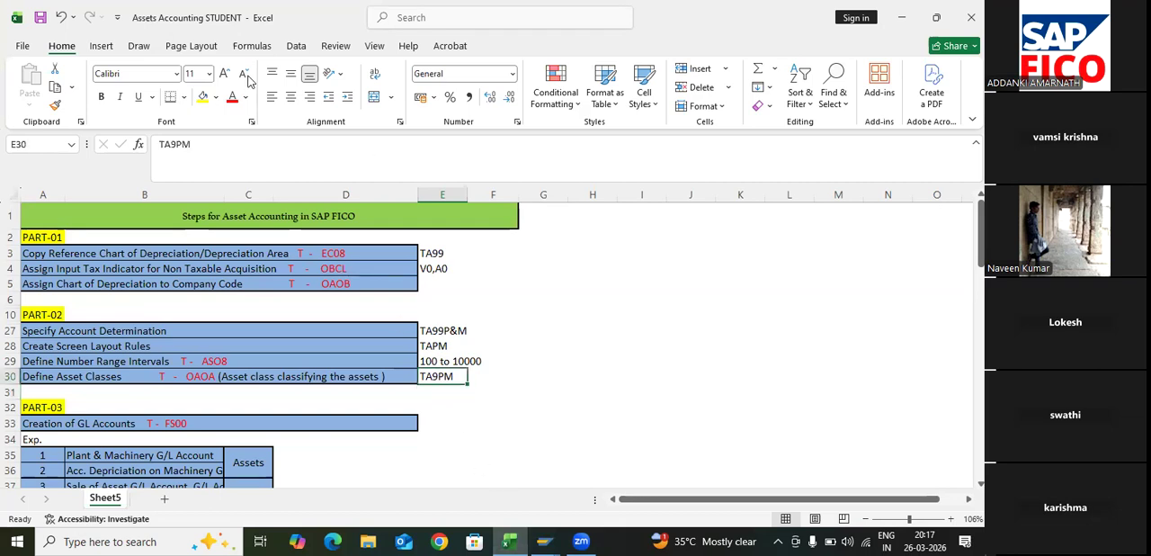
key(alt+Tab)
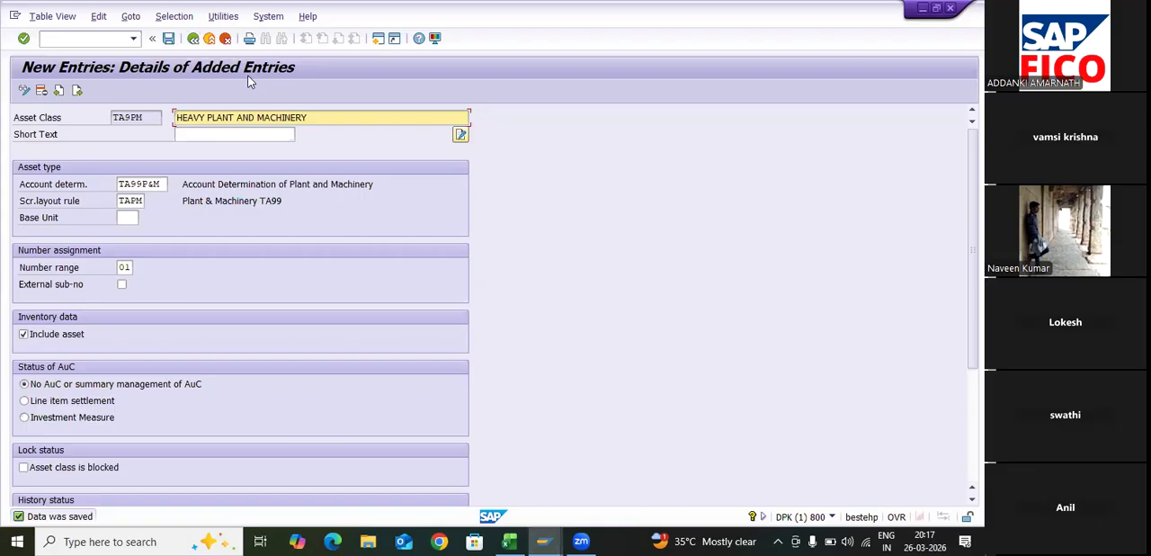
click(168, 39)
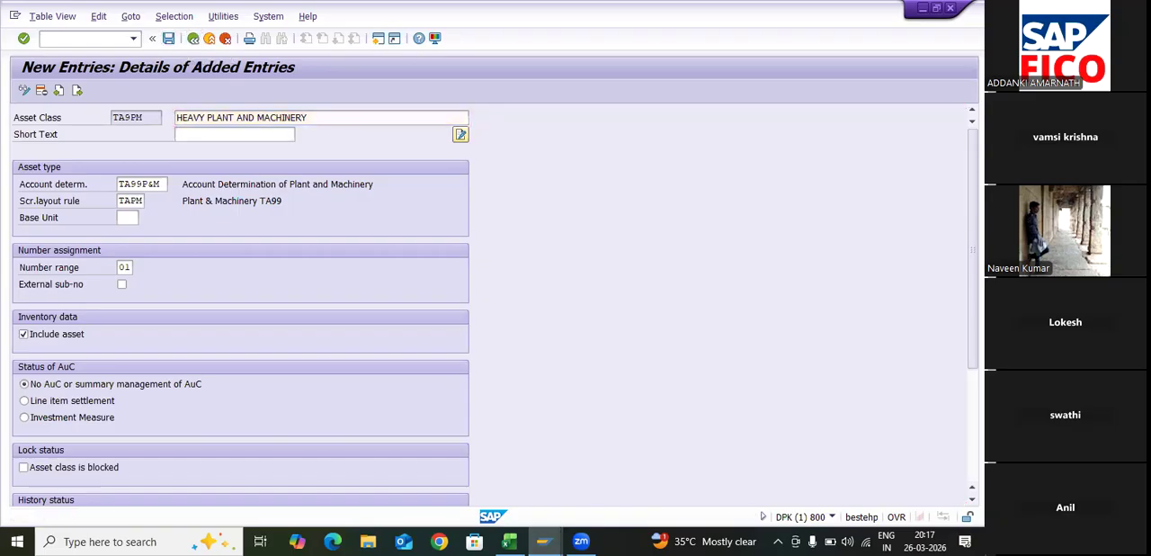
click(192, 38)
- Switch to Excel and review the PART-03 steps from Creation of GL Accounts to Assign GL Accounts
key(alt+Tab)
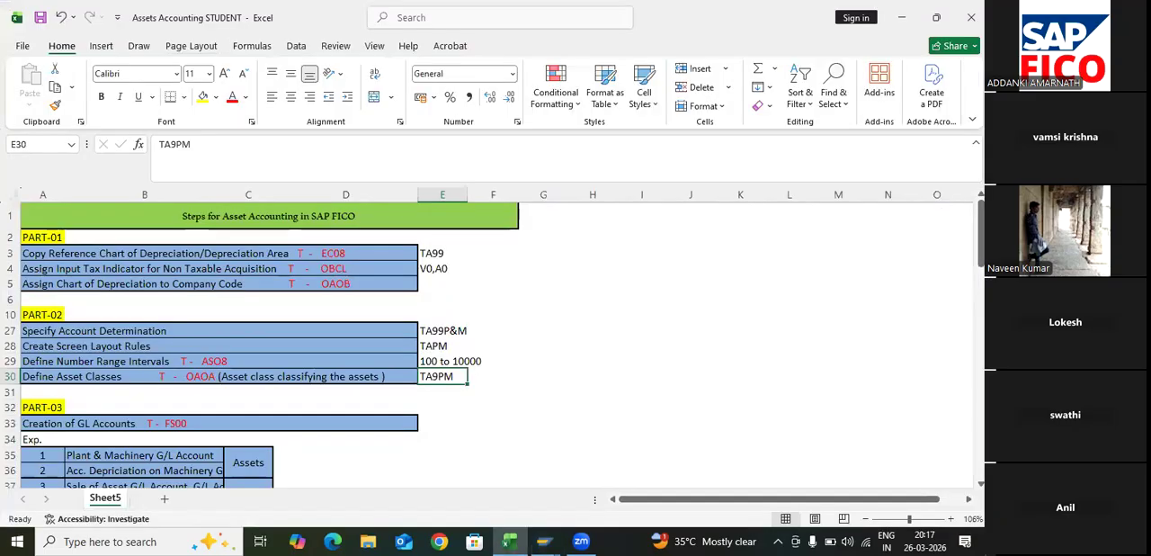
click(219, 423)
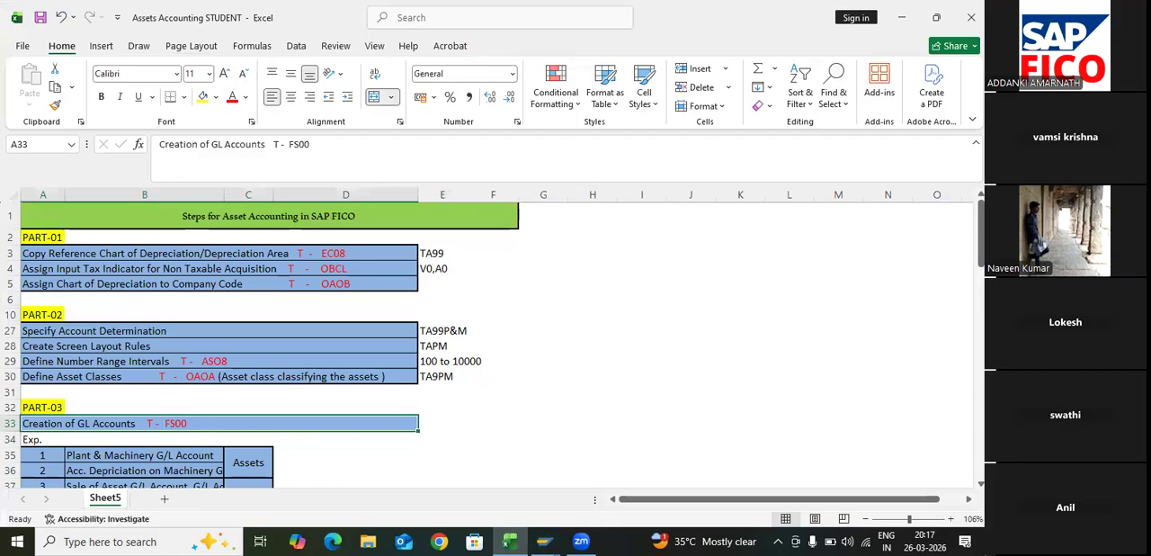
key(Right)
key(Down)
key(Down)
key(Down)
key(Down)
key(Down)
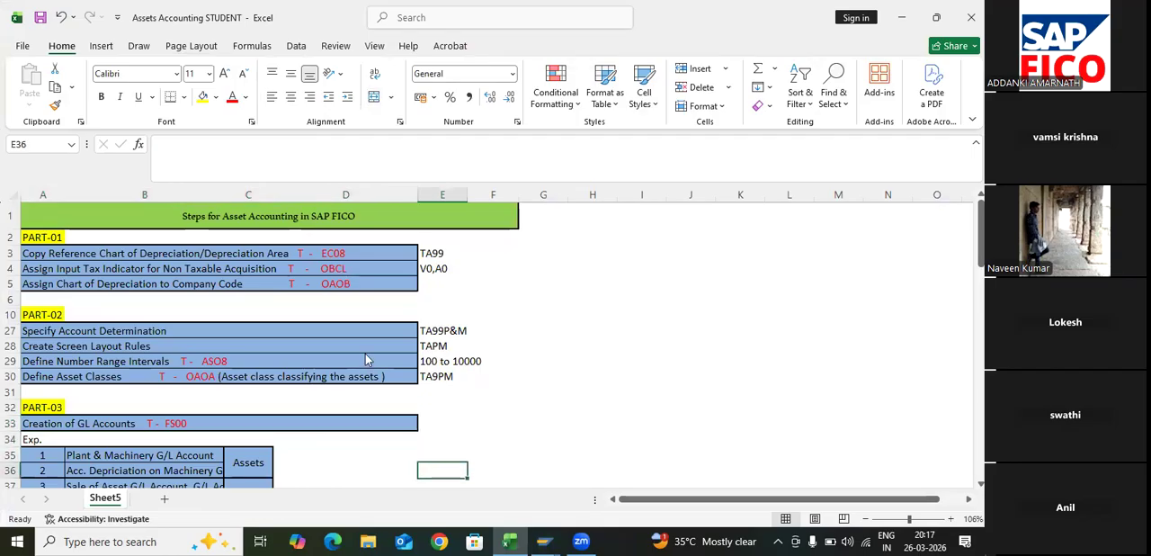
key(Down)
key(Down)
key(Down)
key(Down)
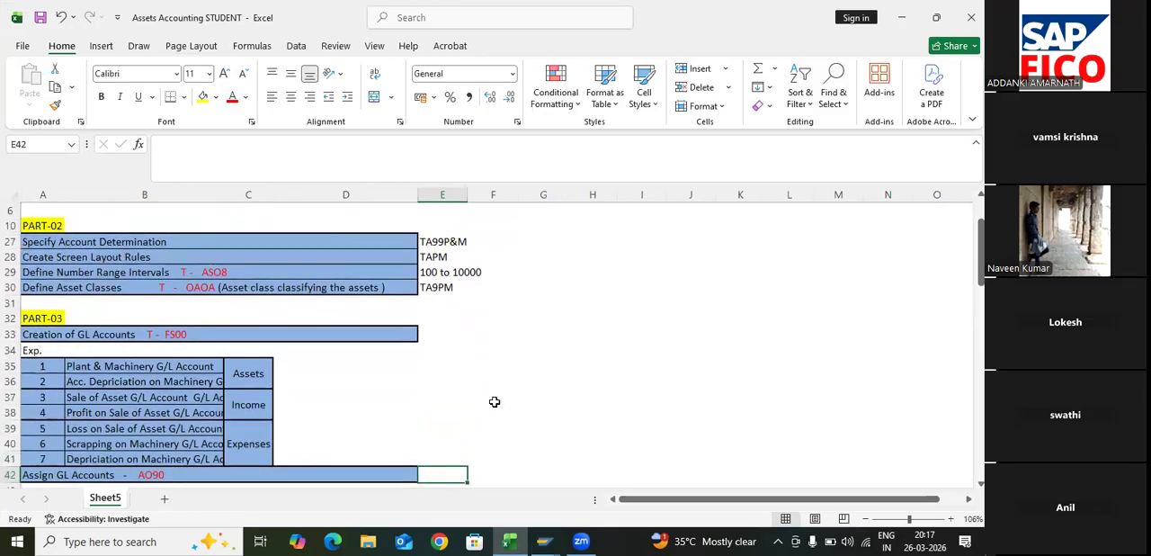
key(Up)
key(Up)
key(Up)
key(Up)
key(Up)
key(Up)
key(Up)
key(Up)
key(Up)
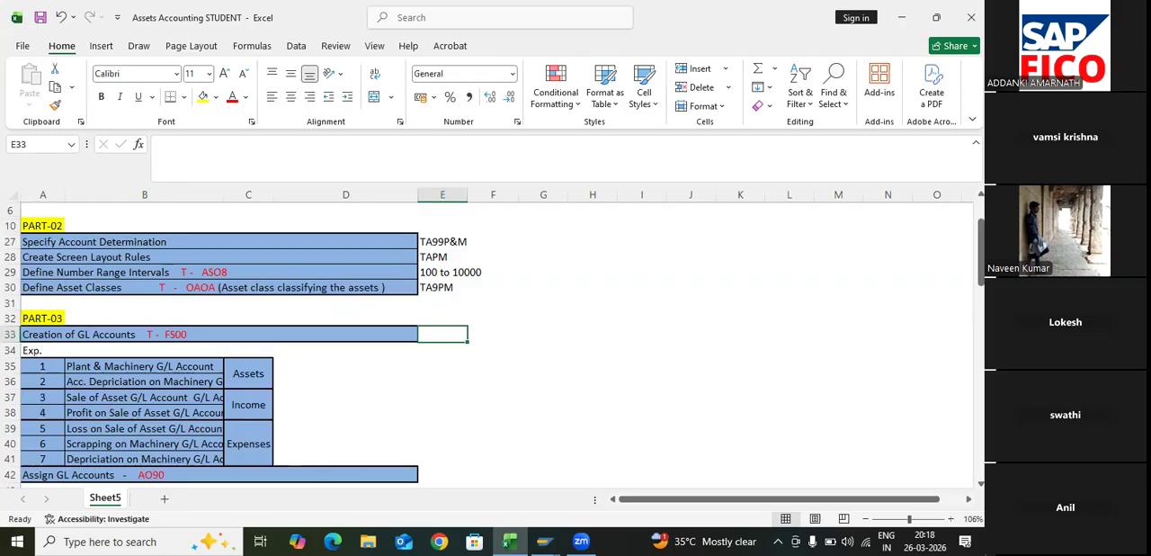
- Switch to the SAP asset classes window and open central G/L account maintenance with transaction code /NFS00
click(543, 540)
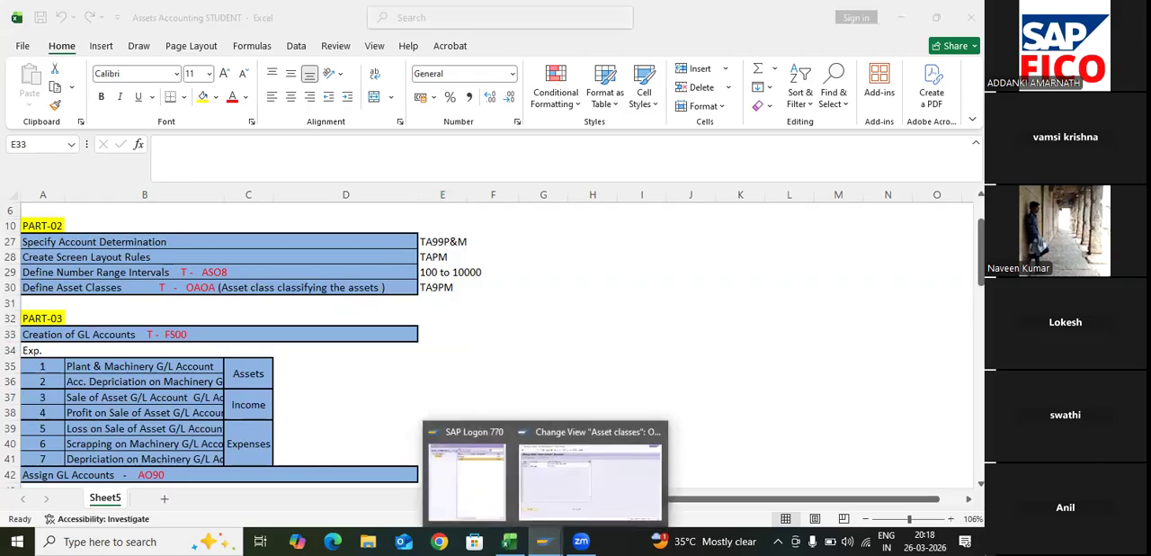
click(589, 476)
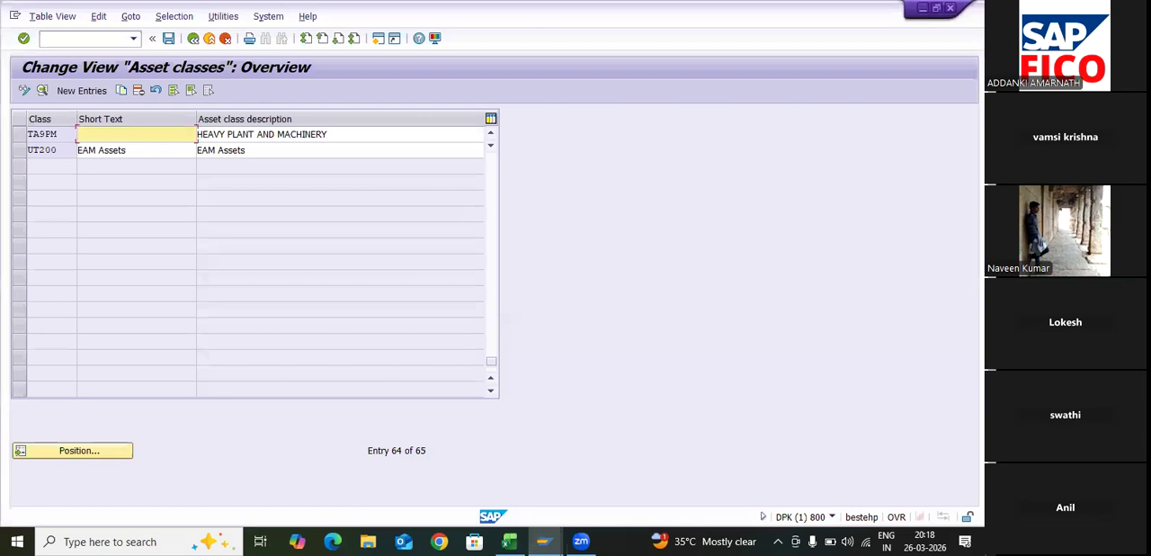
click(84, 38)
text(/nf)
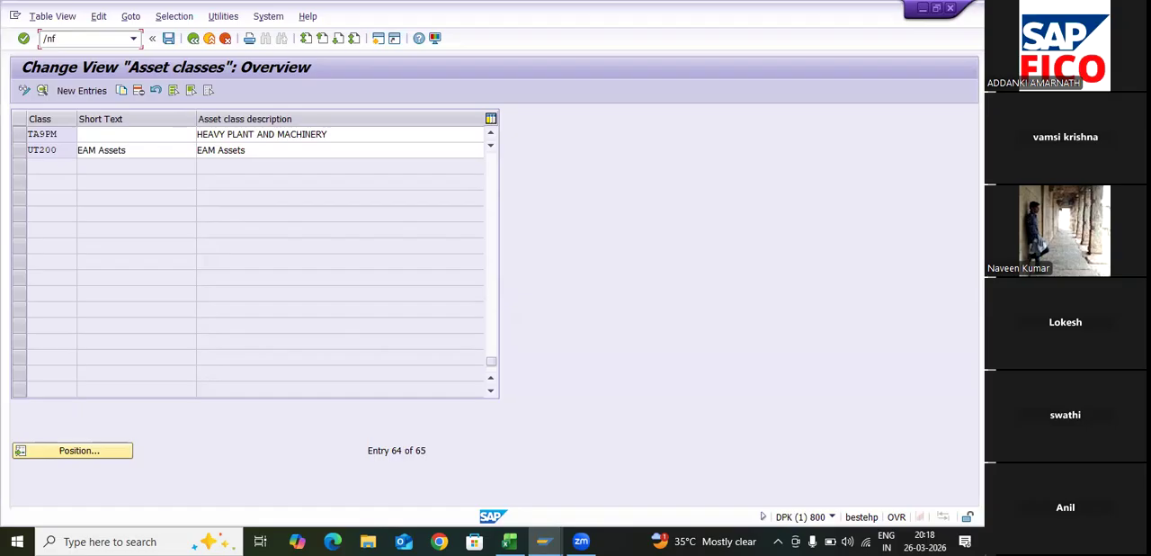
key(BackSpace)
key(BackSpace)
text(NFS00)
key(Return)
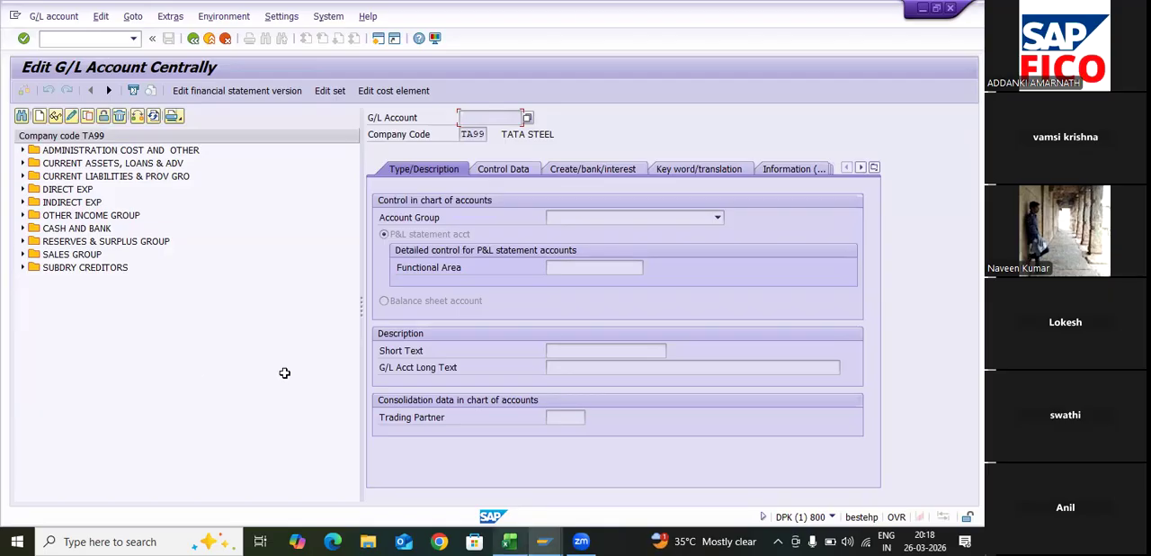
- Check the Plant & Machinery G/L Account line in Excel, and examine the existing CURRENT ASSETS, LOANS & ADV accounts in SAP
key(alt+Tab)
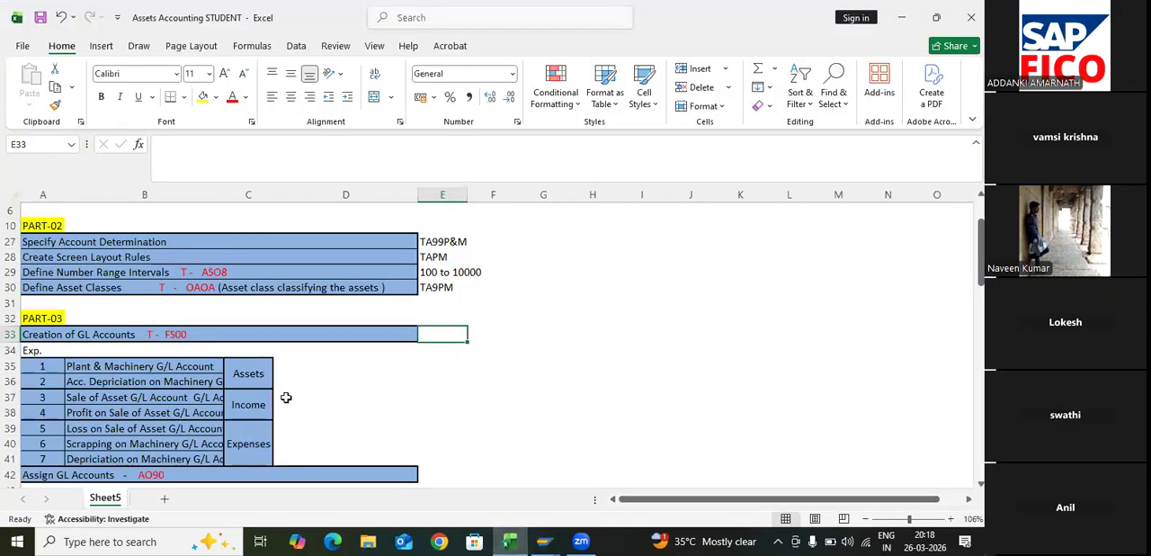
click(178, 366)
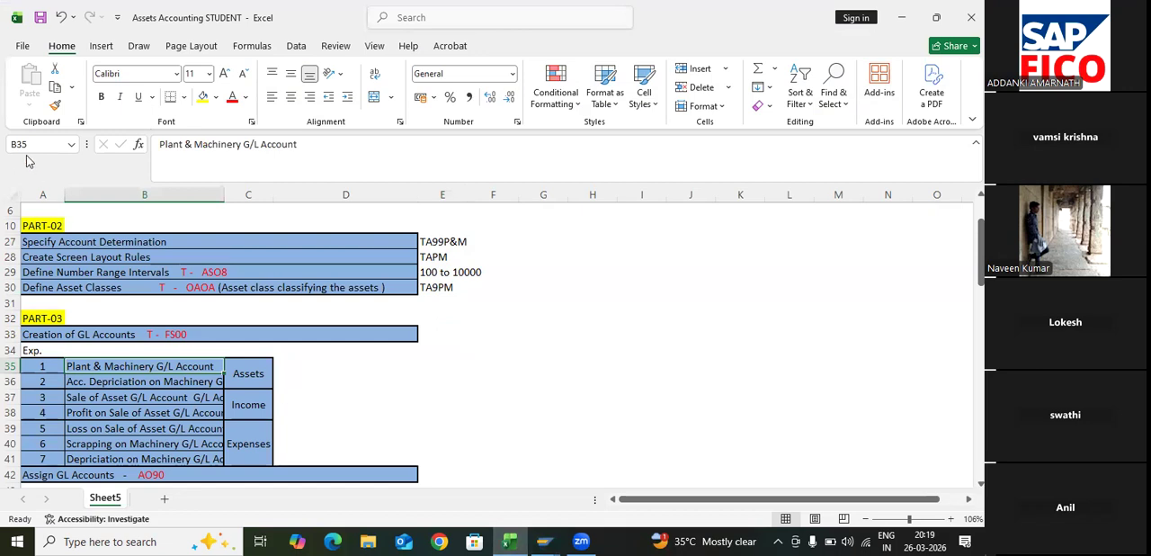
key(alt+Tab)
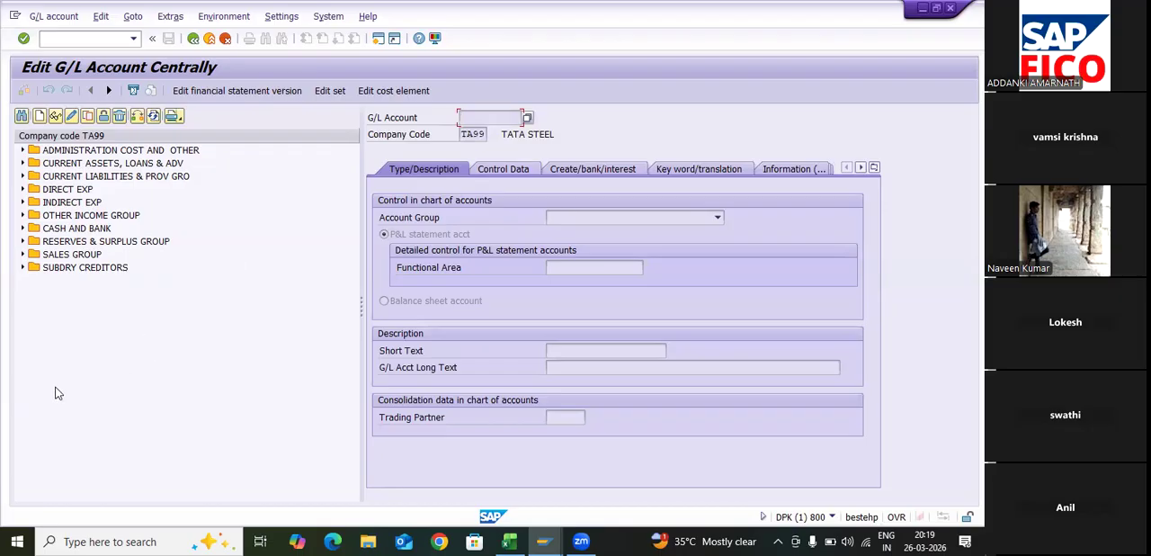
click(22, 163)
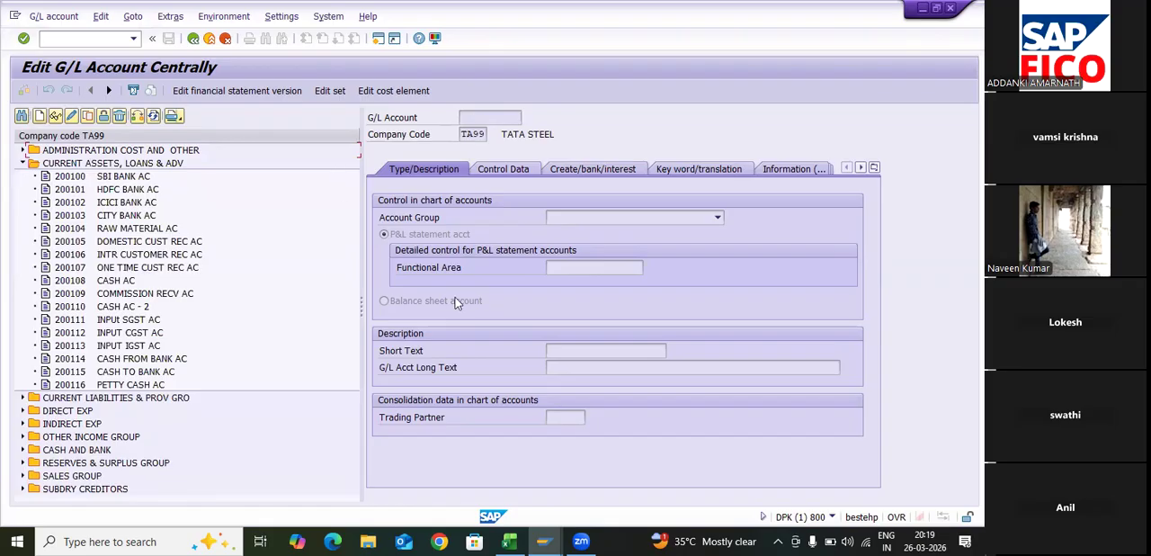
- Start creating G/L account 200117 in company code TA99 and try FIXED ASSETS GROUP as its account group
key(F5)
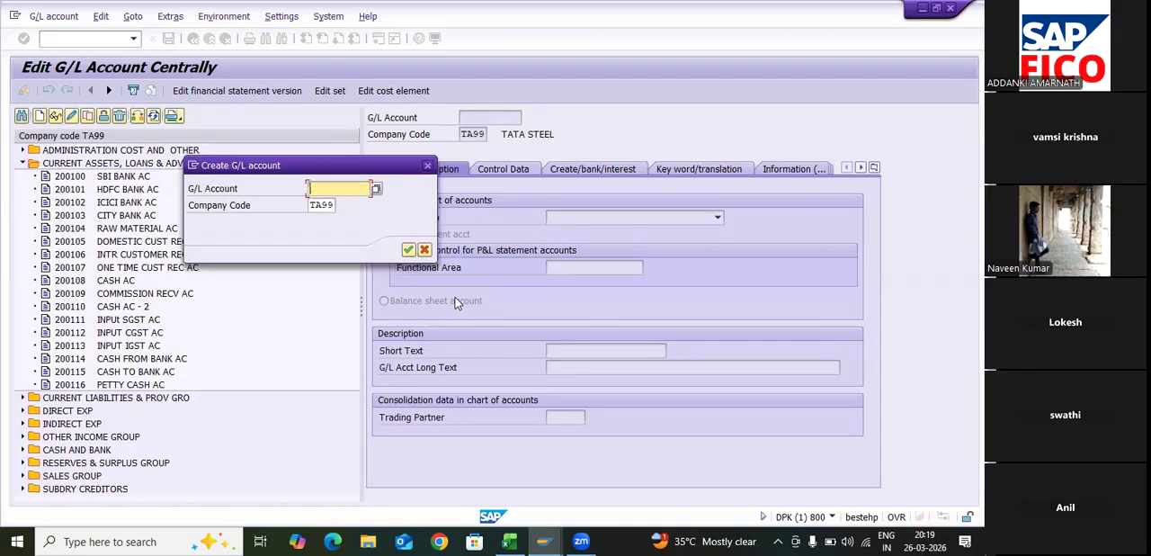
text(200117)
key(Return)
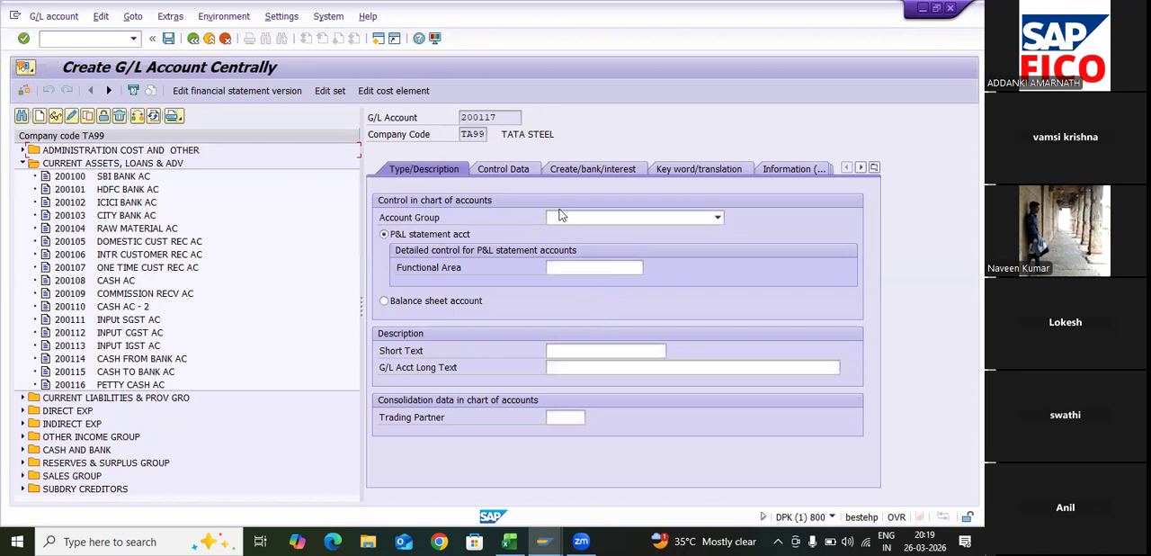
click(717, 217)
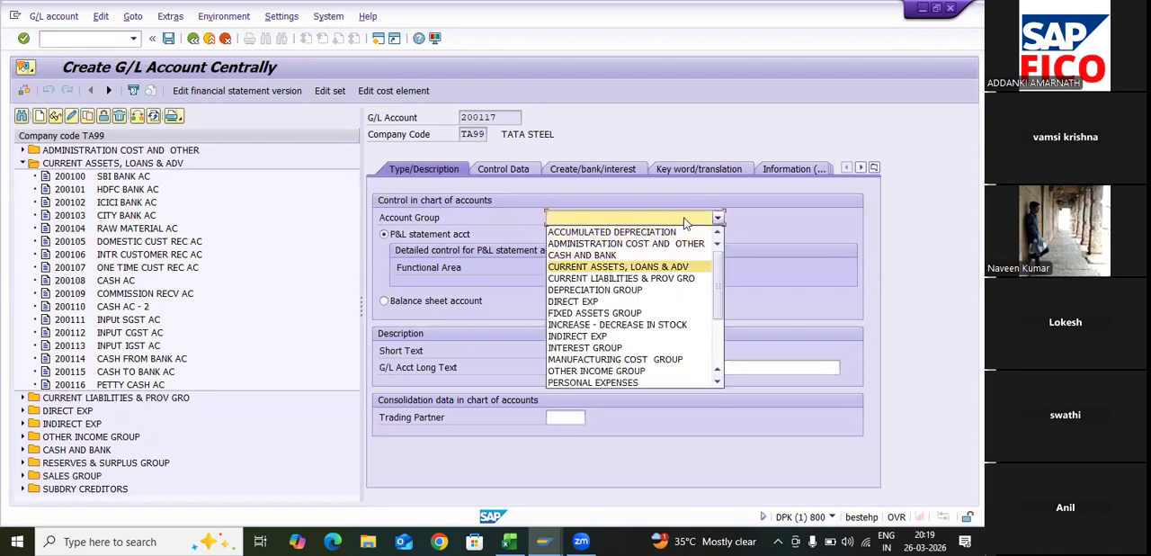
click(666, 312)
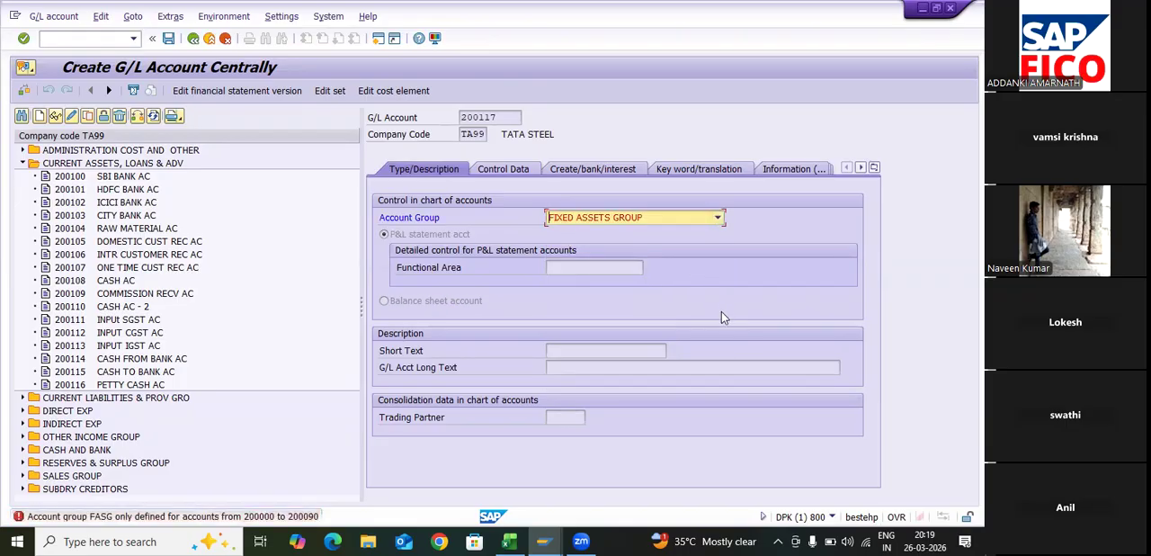
- Set the account group of G/L account 200117 to CURRENT ASSETS, LOANS & ADV and make it a balance sheet account
click(717, 217)
scroll(648, 256, down, 6)
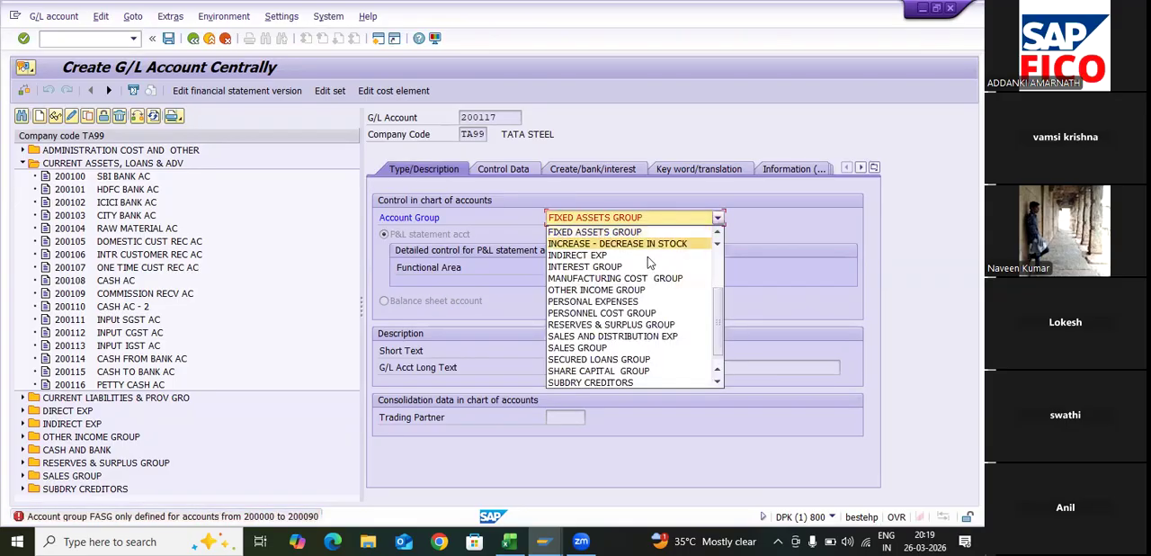
scroll(639, 246, up, 2)
scroll(637, 234, down, 1)
scroll(638, 235, up, 4)
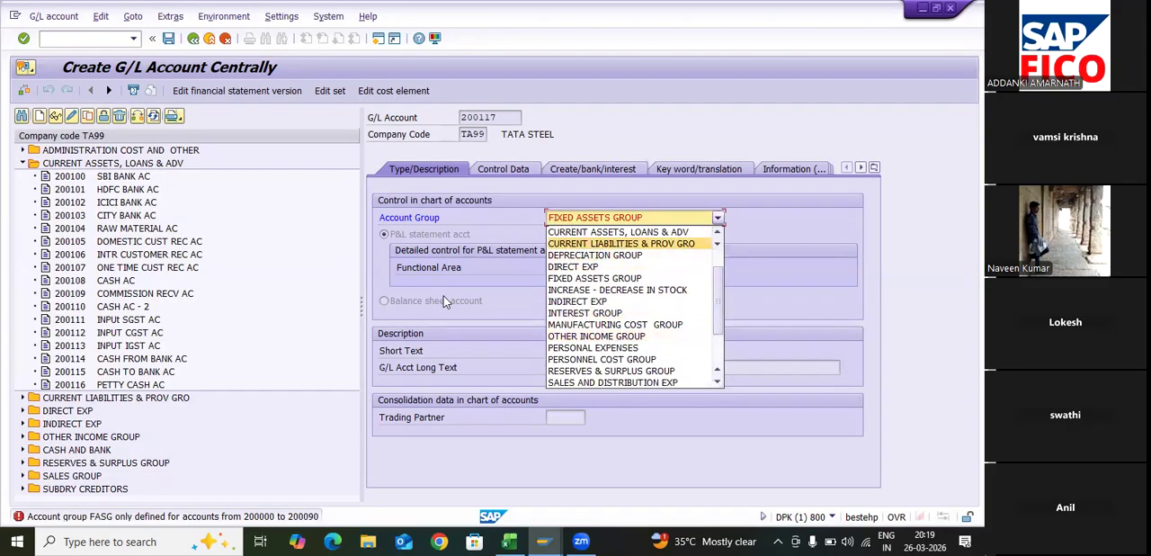
key(Up)
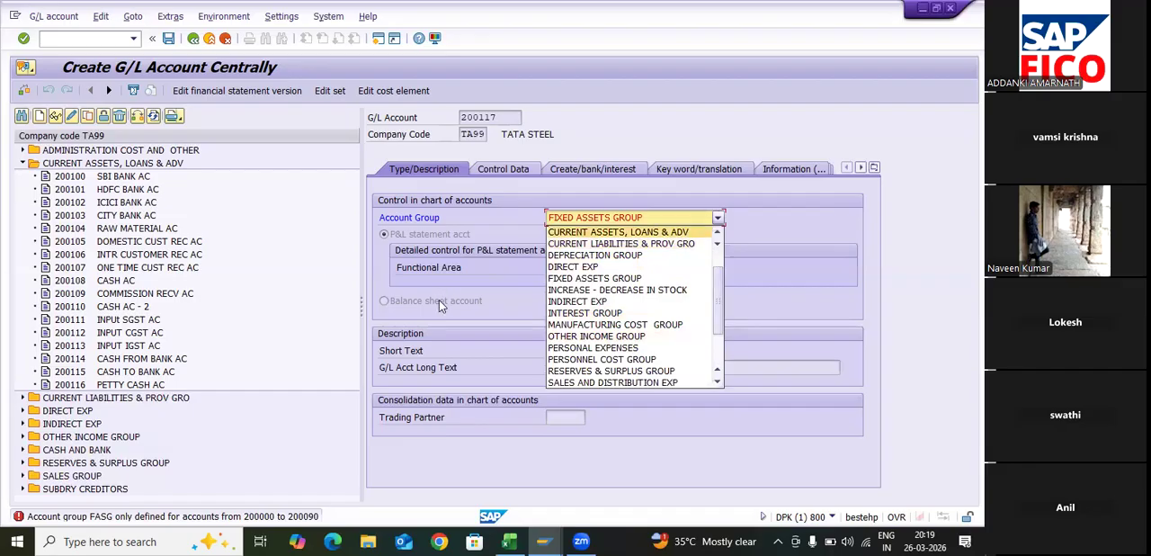
key(Return)
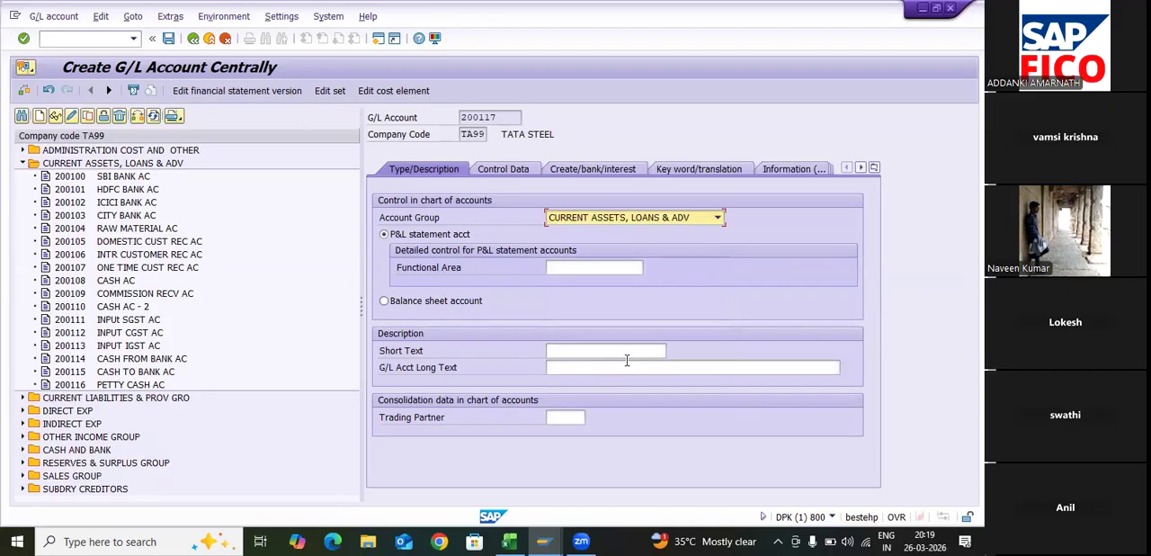
key(Tab)
key(Down)
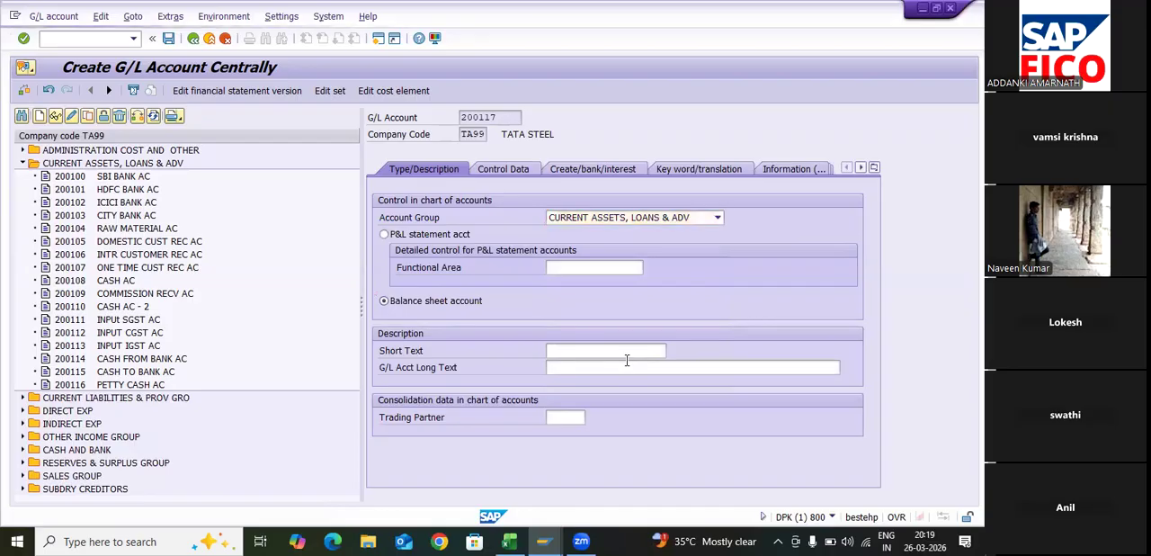
- Enter PLANT & MACHINERY AC as the short text and PLANT & MACHINERY ACCOUNT as the long text
click(627, 357)
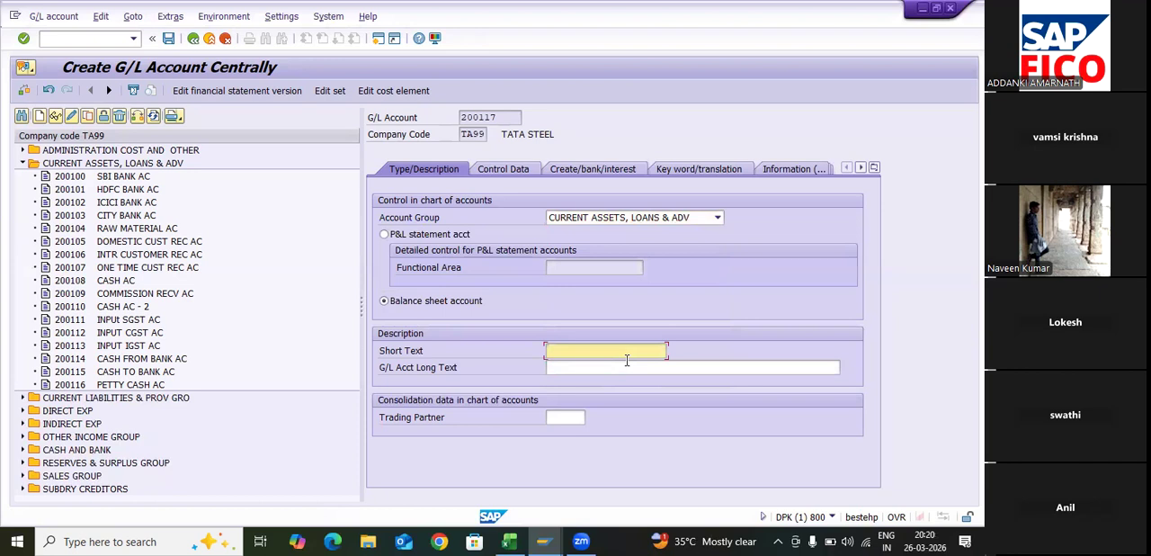
text(PLANT & MACHINERY AC)
click(617, 368)
text(PLANT)
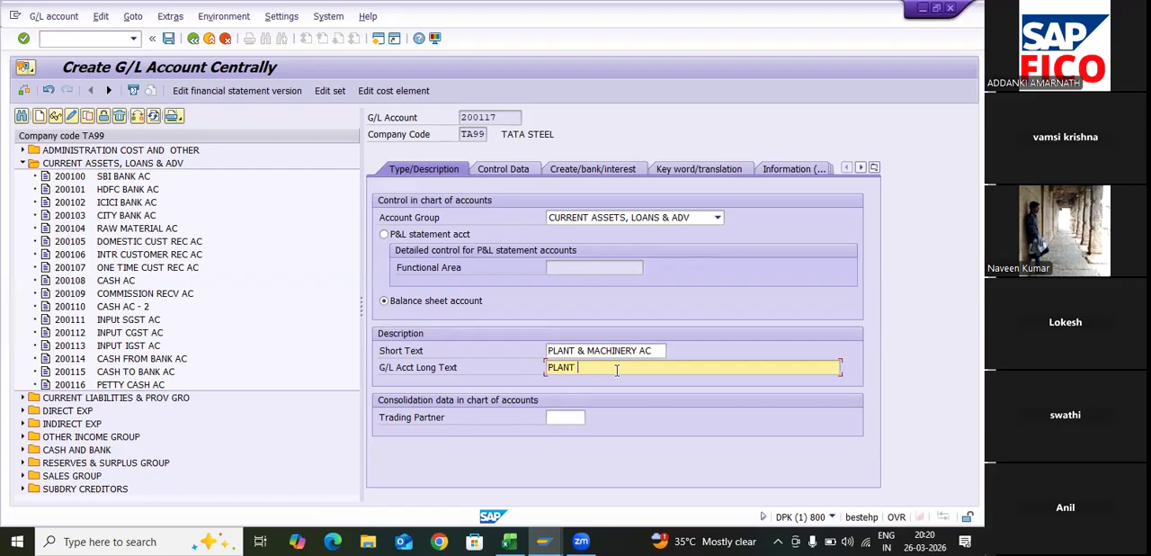
text( & MACHINERY ACCOUNT)
key(Return)
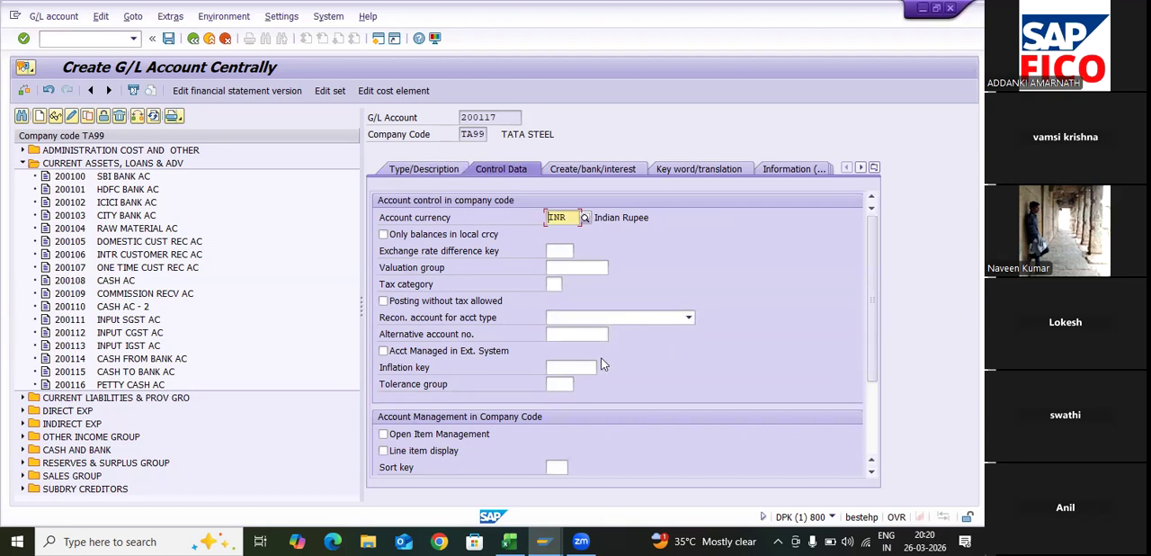
- In the account's control data, set the reconciliation account type to Assets and enable line item display
click(576, 321)
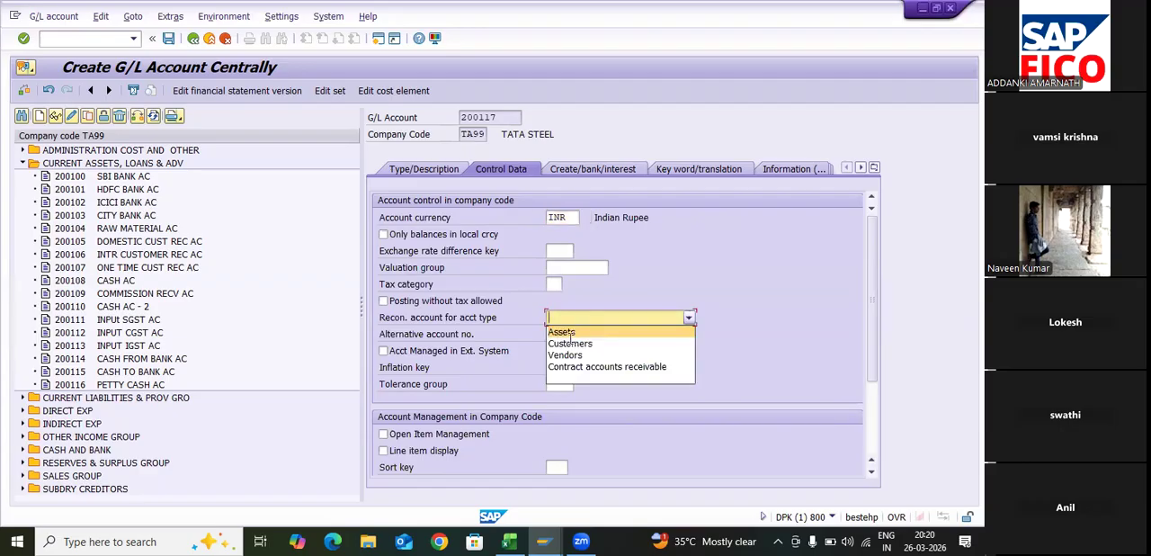
key(Down)
key(Down)
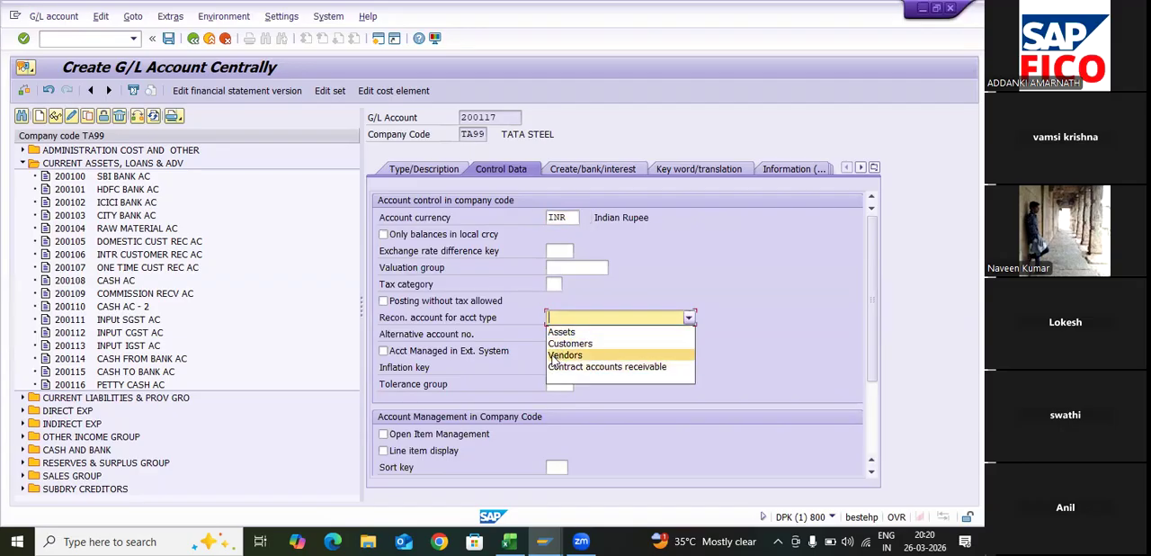
key(Up)
key(Up)
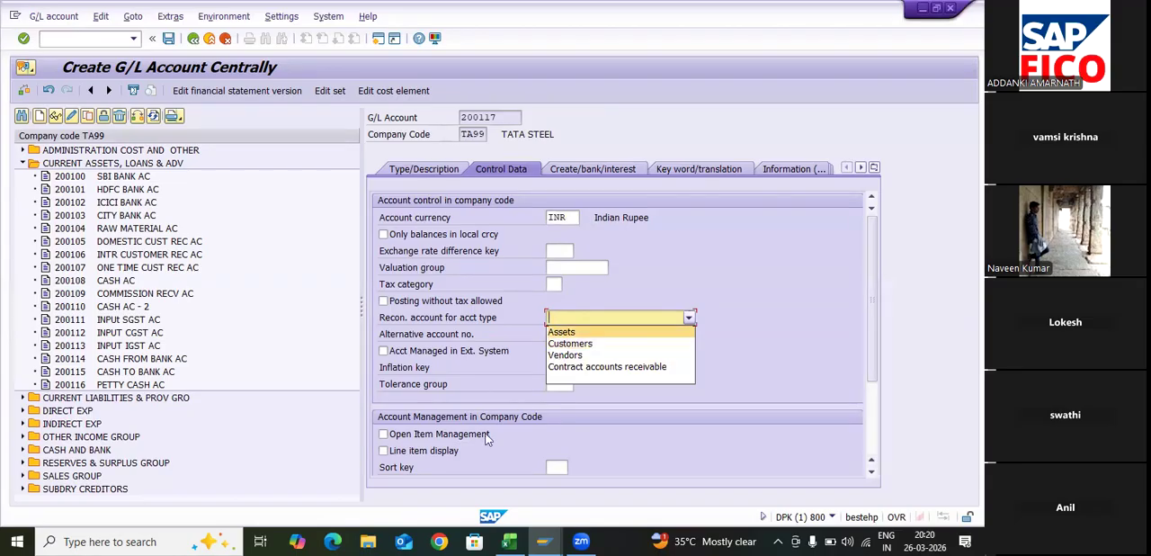
key(Return)
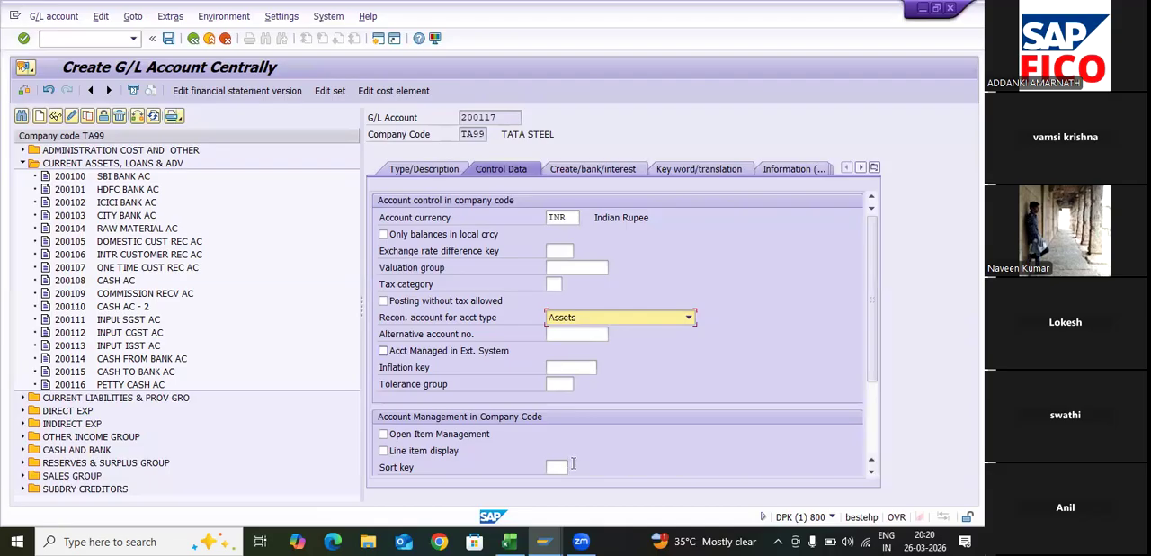
click(383, 450)
- Set the account's sort key to 001, Posting date
click(568, 466)
text(001)
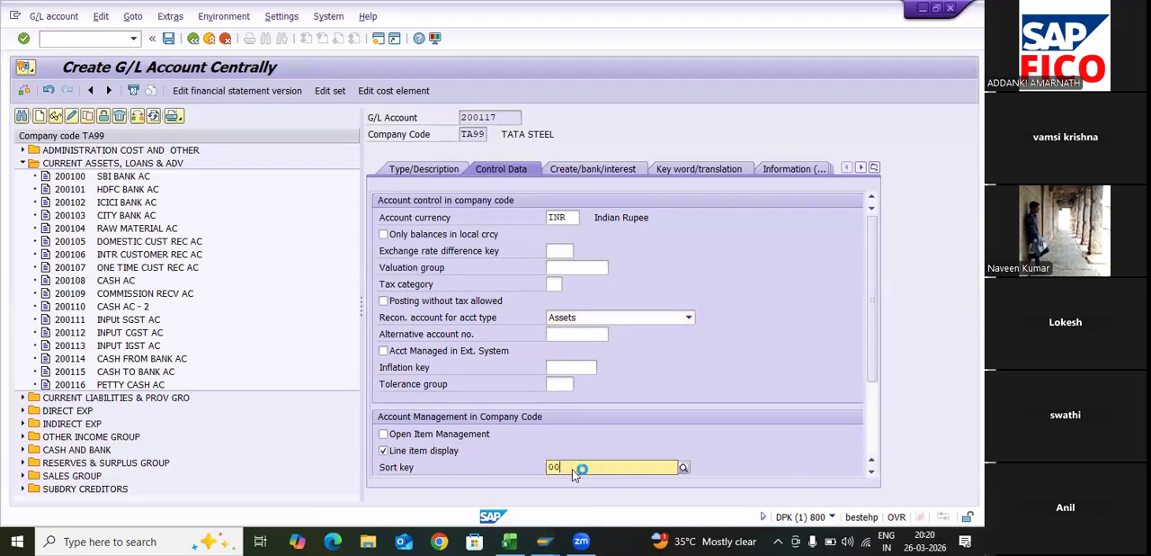
key(Down)
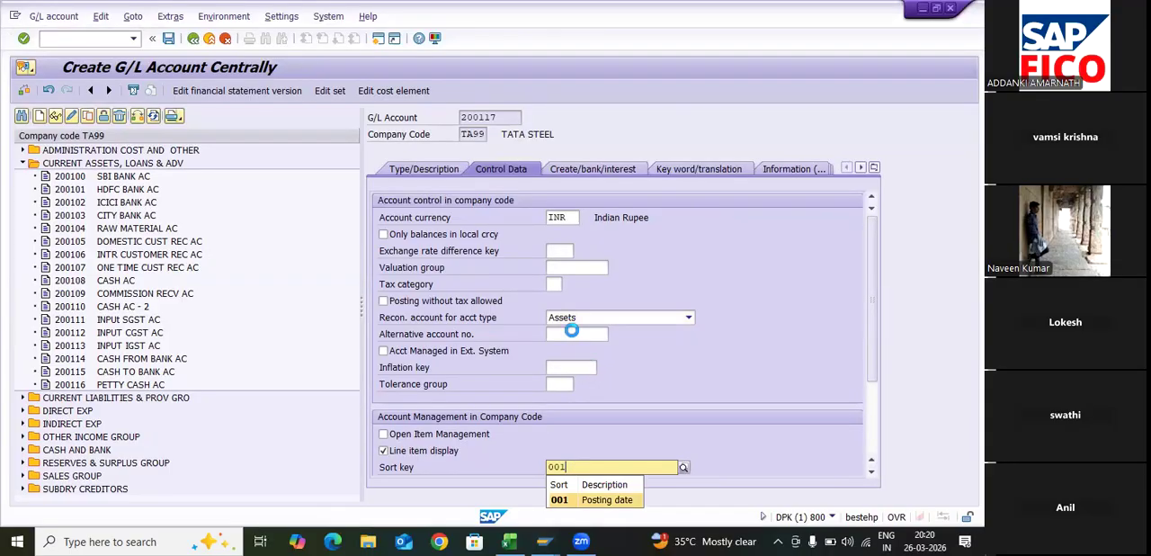
key(Return)
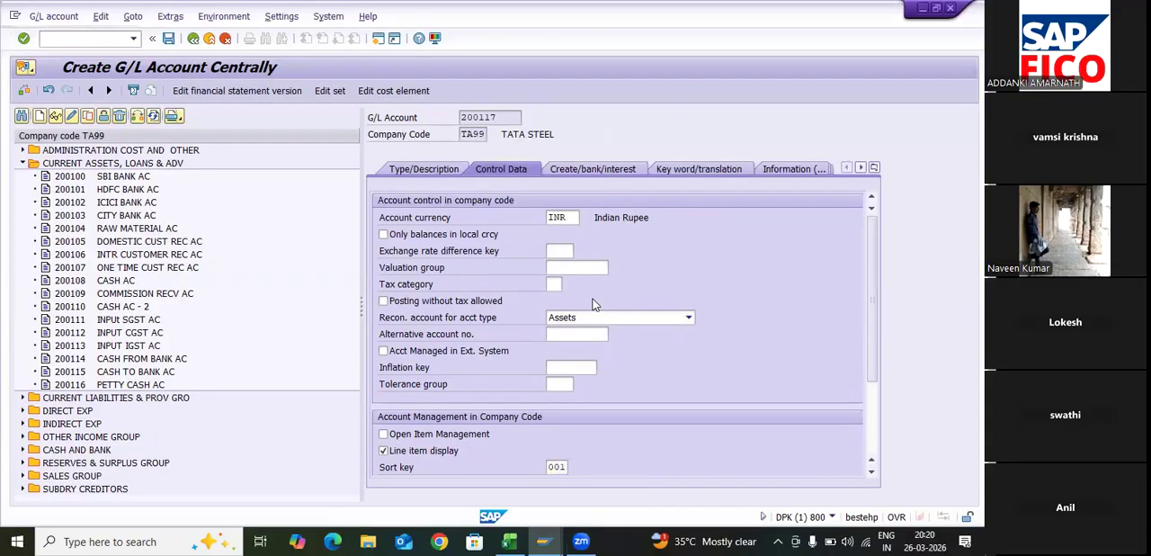
- Look up the available sort keys and choose 018, Asset number, for the account
key(F4)
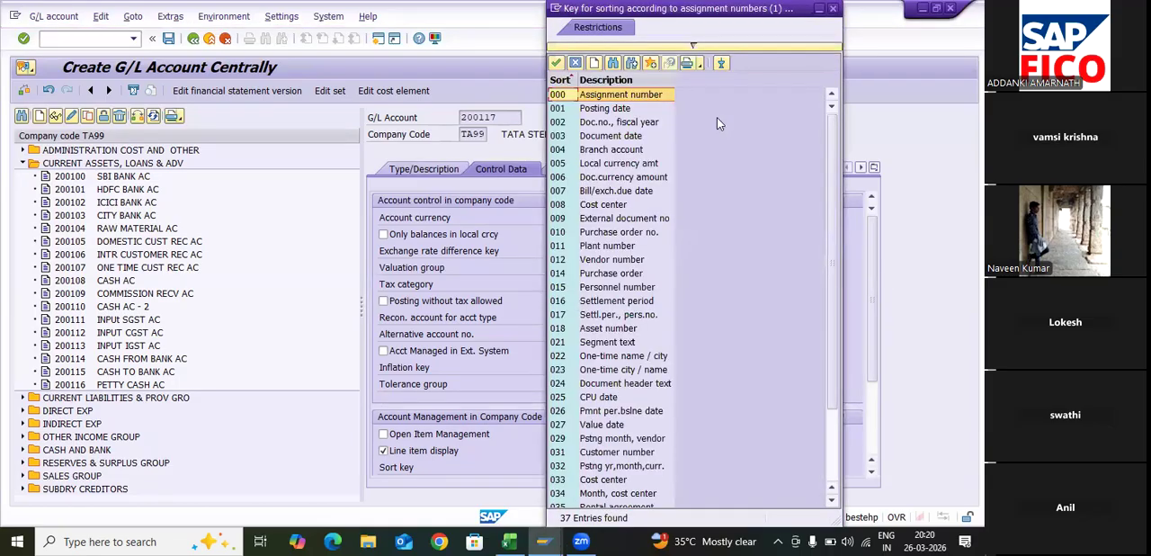
key(a)
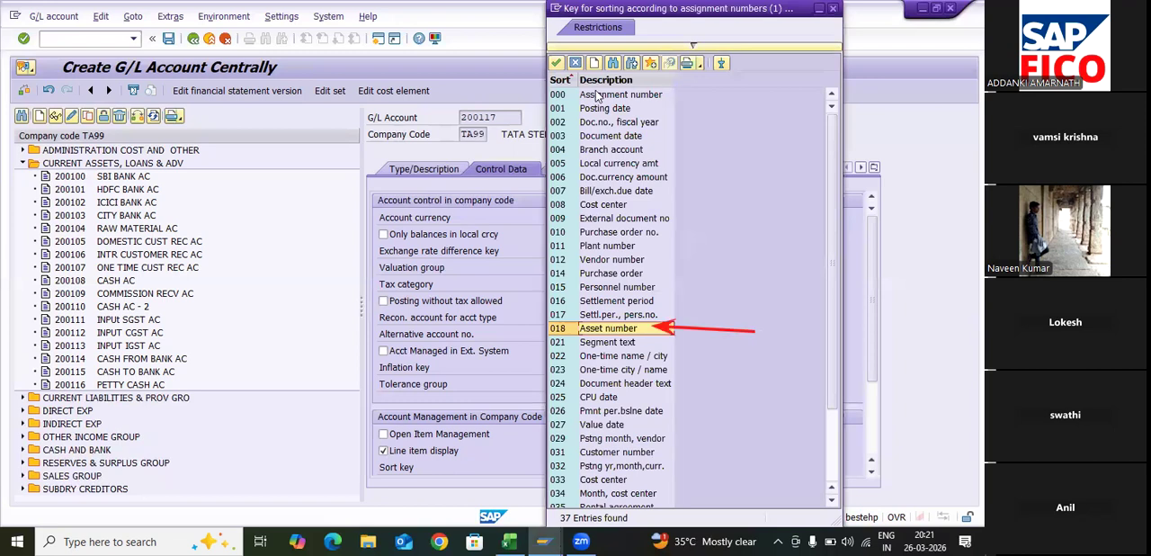
mouse_move(551, 382)
mouse_down()
mouse_move(582, 391)
mouse_move(597, 413)
mouse_up()
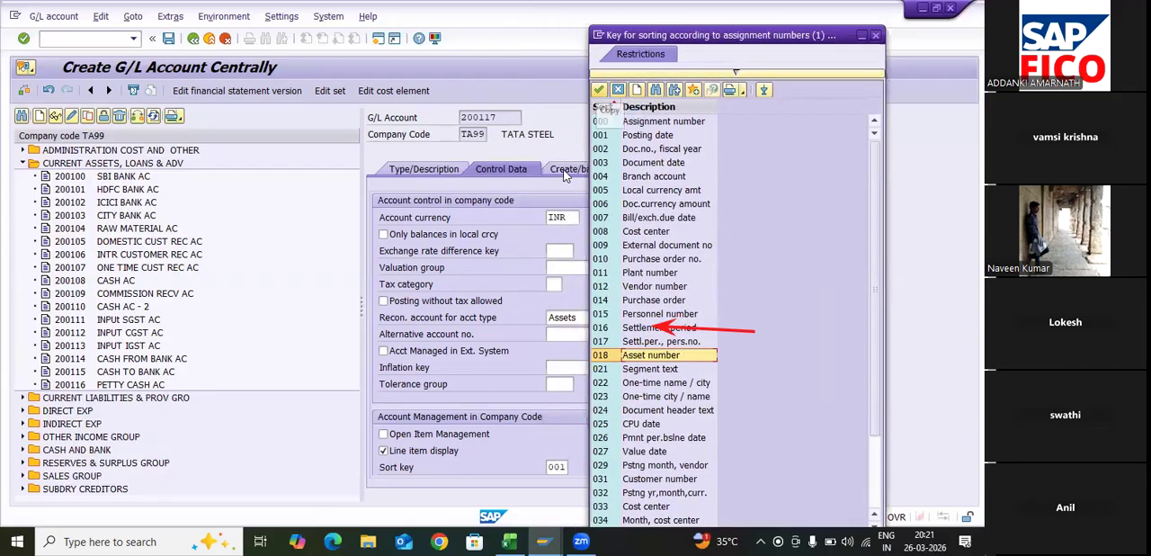
click(598, 89)
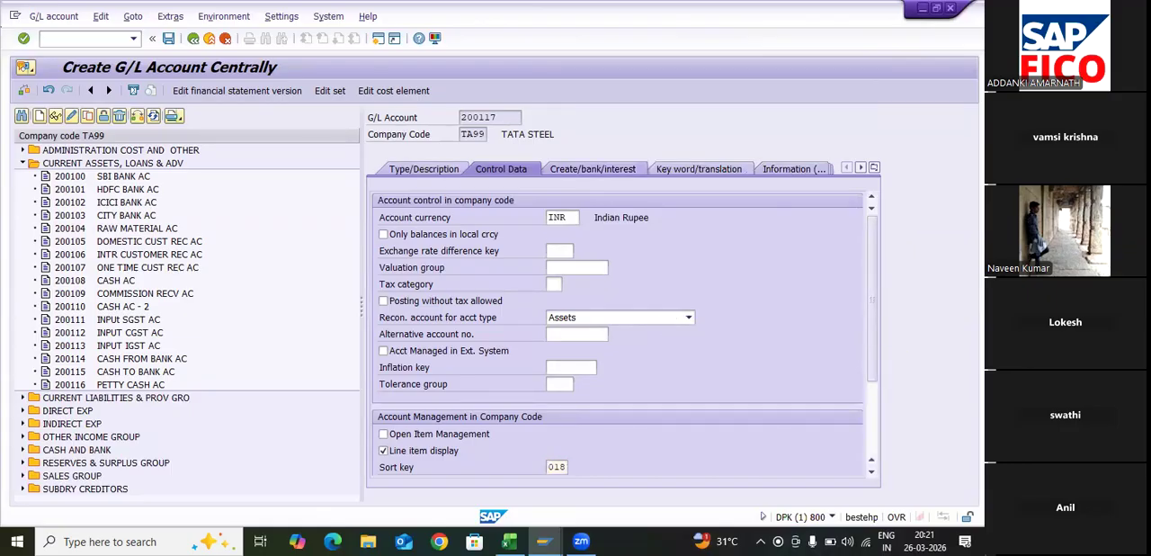
- Set the field status group to G067, Reconciliation accounts, and save G/L account 200117
click(591, 169)
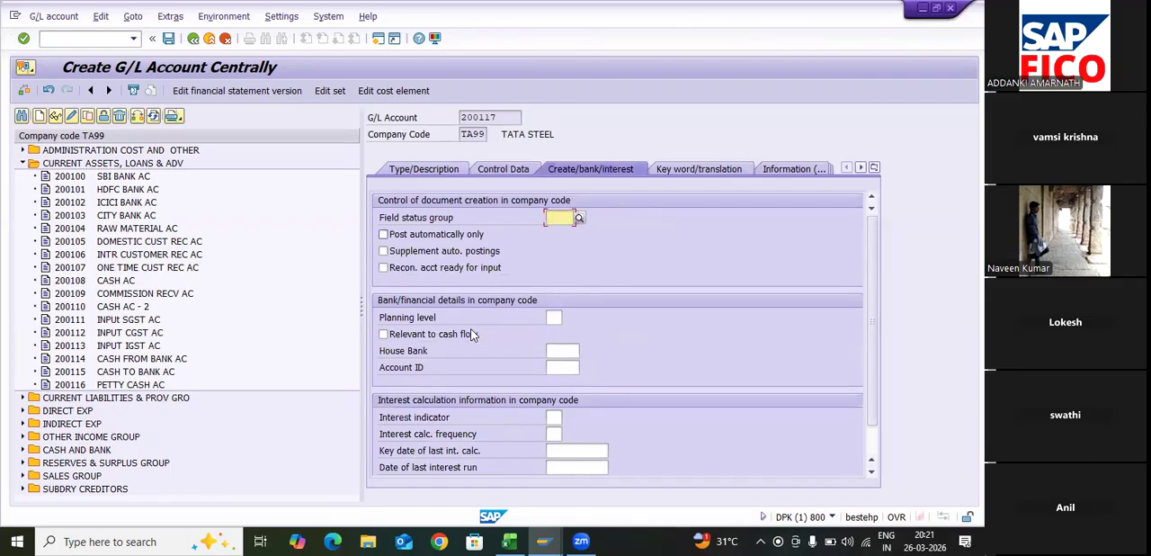
text(G001)
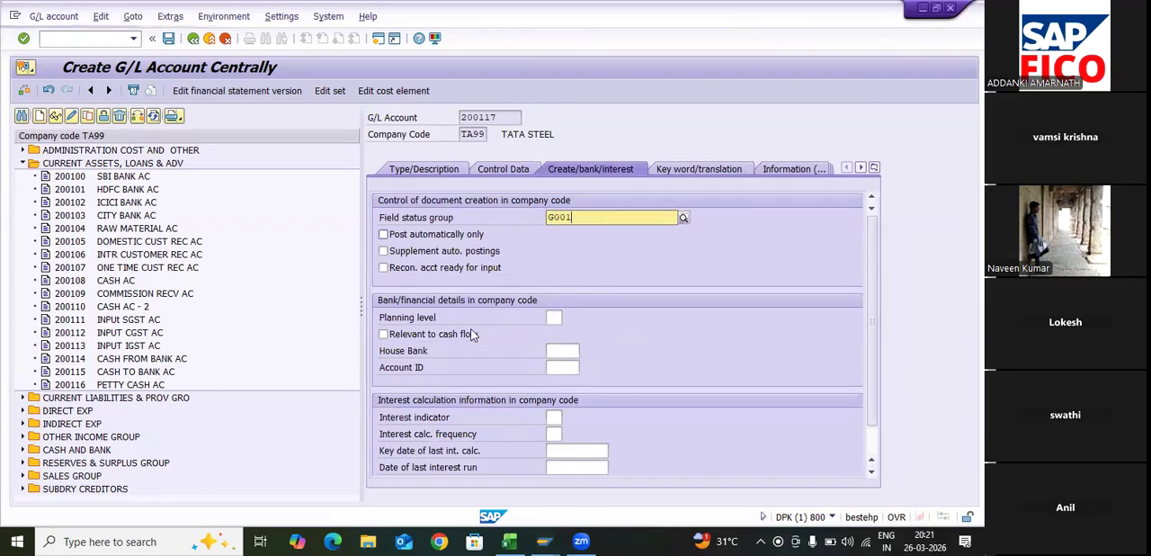
key(Return)
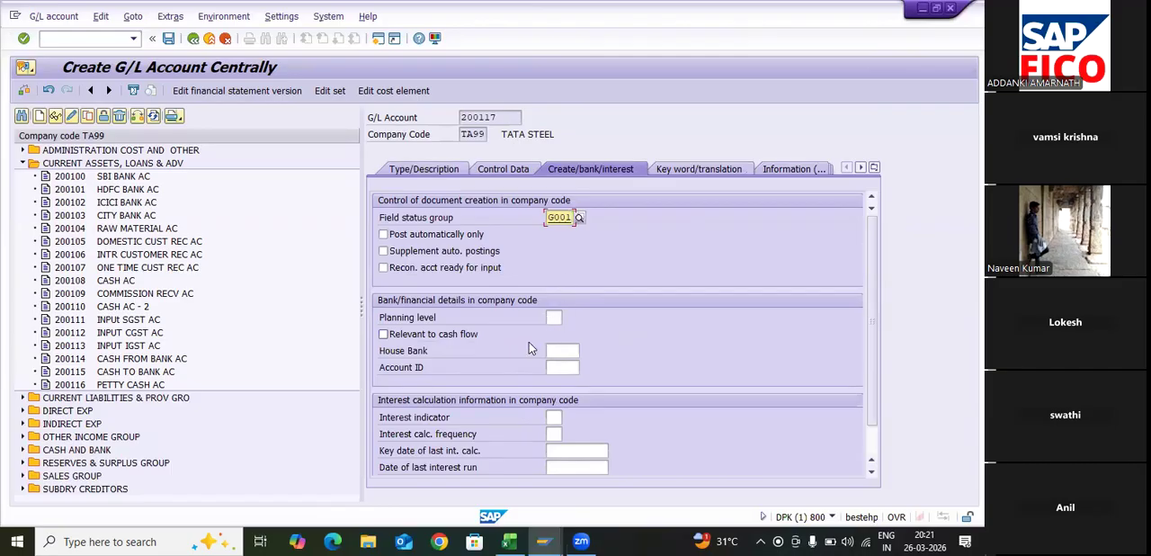
text(G067)
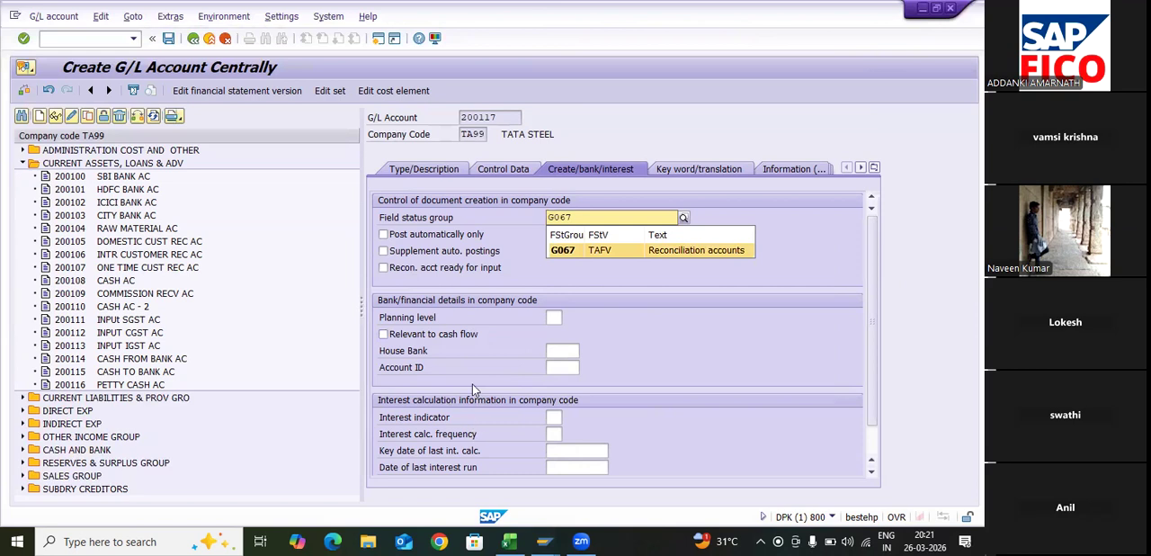
key(Return)
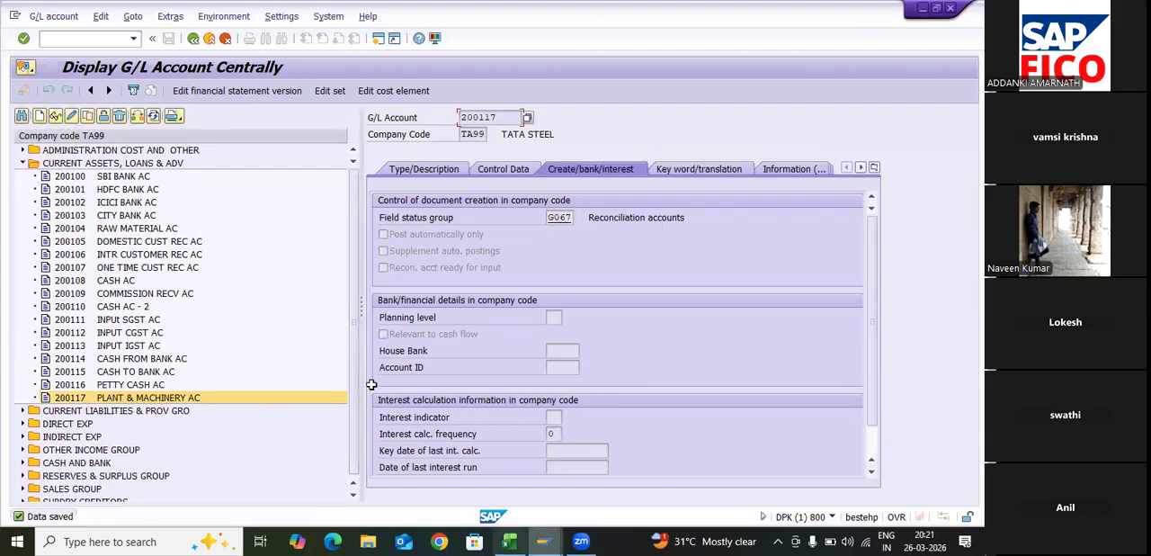
- Switch to Excel, go to the Acc. Depriciation on Machinery G/L Account line, and return to the SAP G/L account window
click(509, 541)
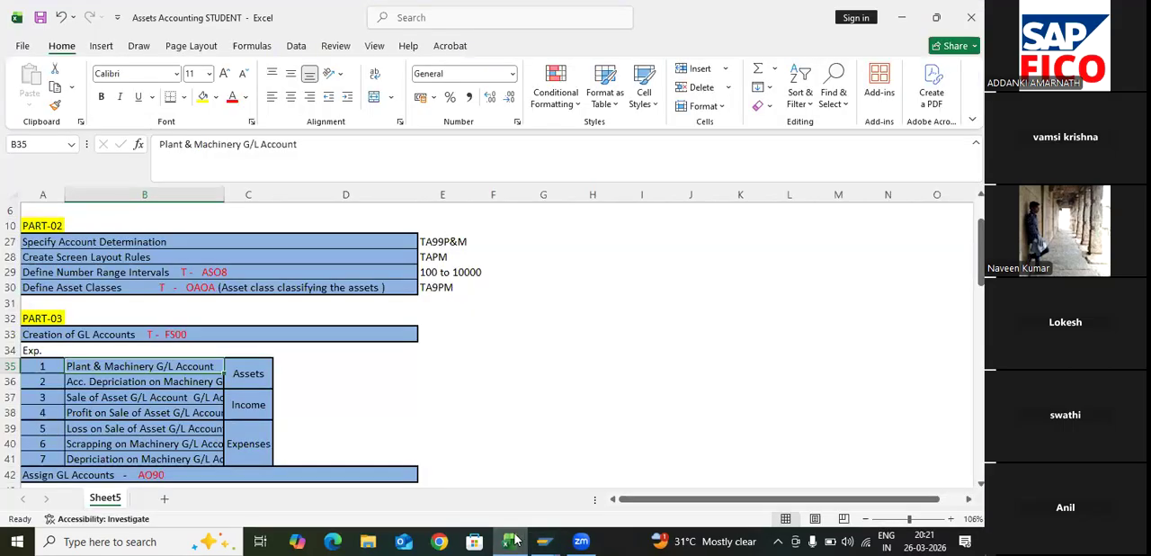
key(Down)
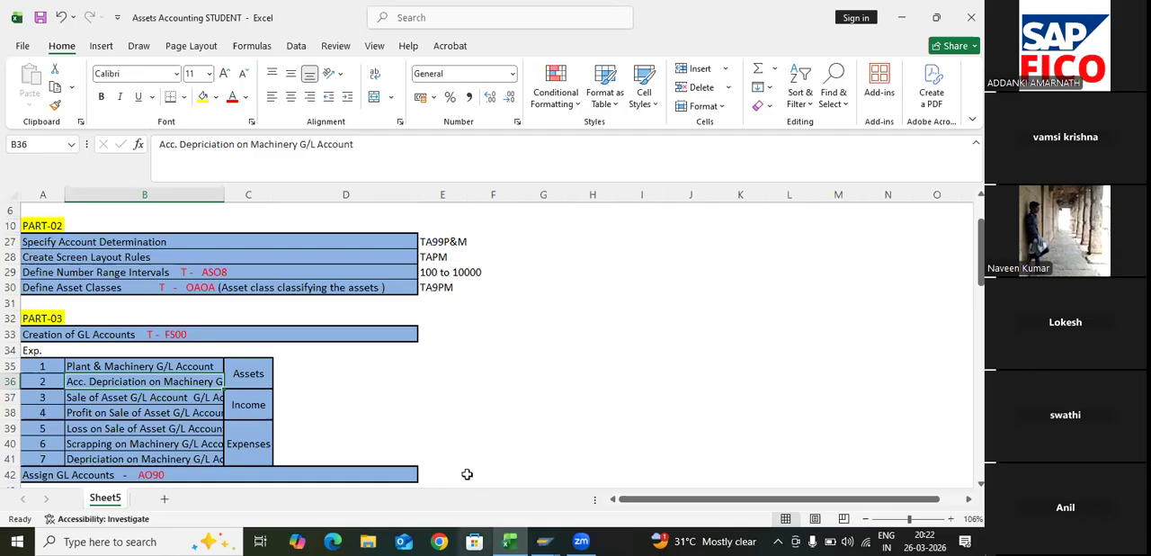
mouse_move(545, 540)
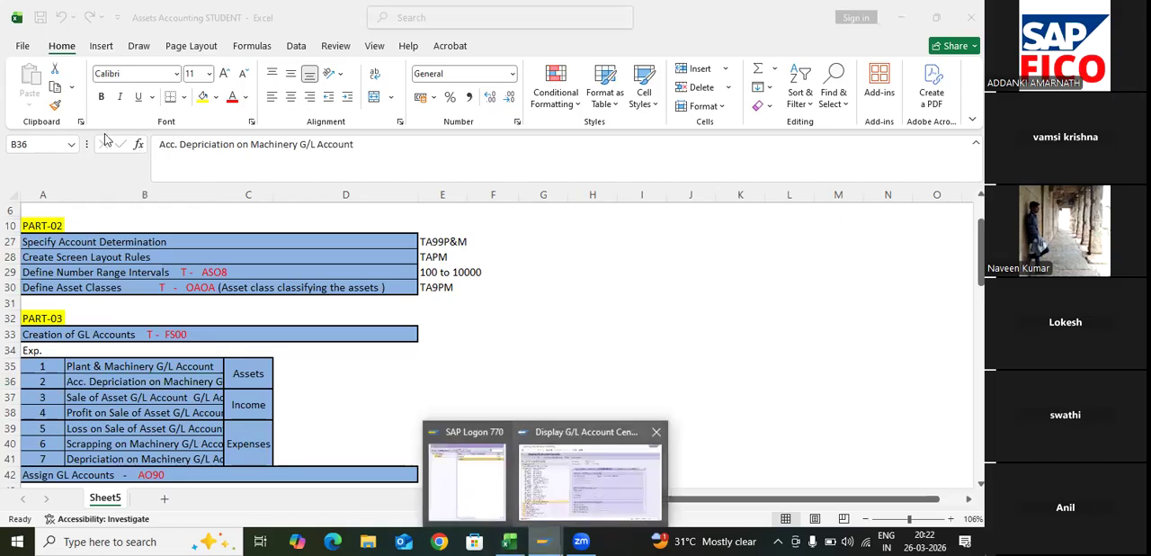
click(509, 468)
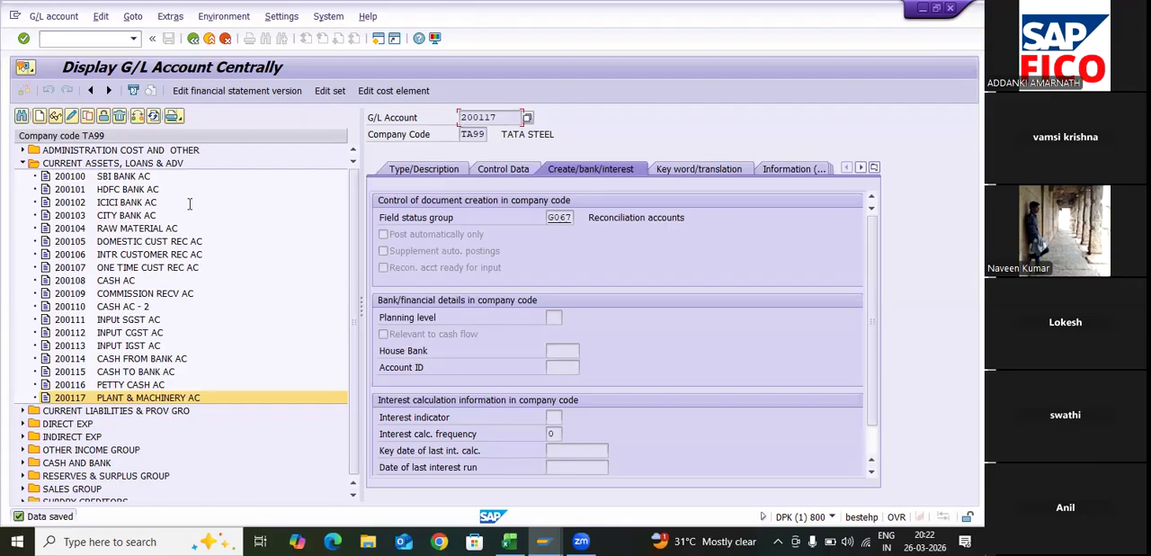
- Start creating G/L account 200118 in company code TA99
click(40, 116)
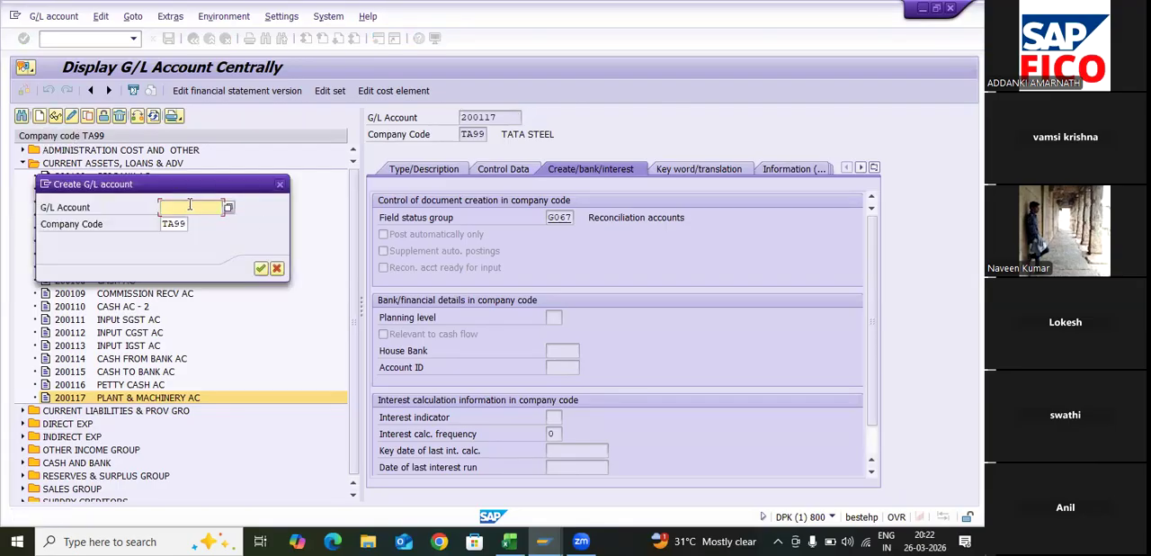
text(200)
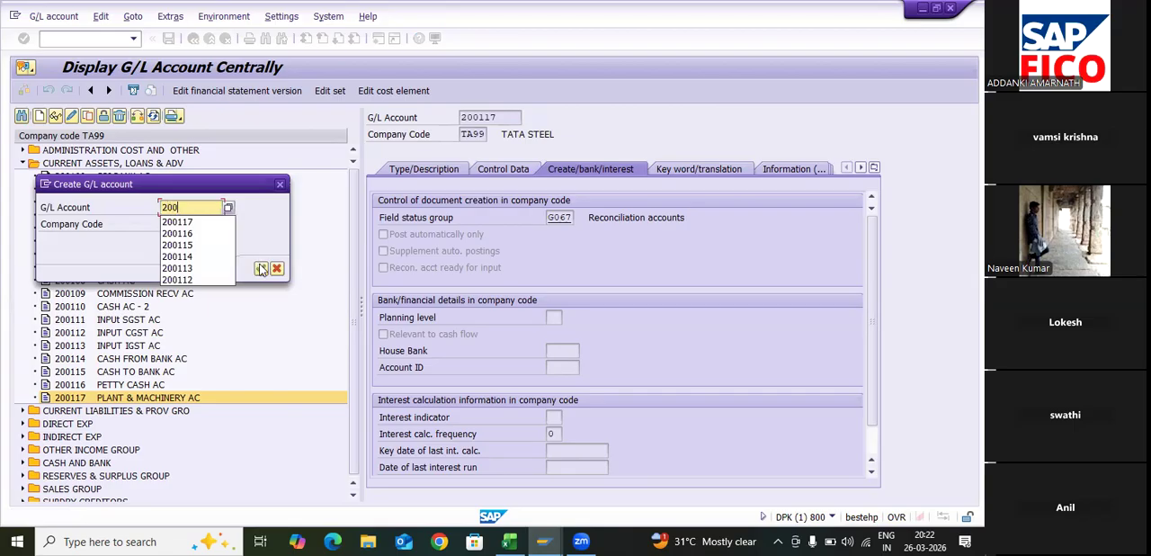
text(118)
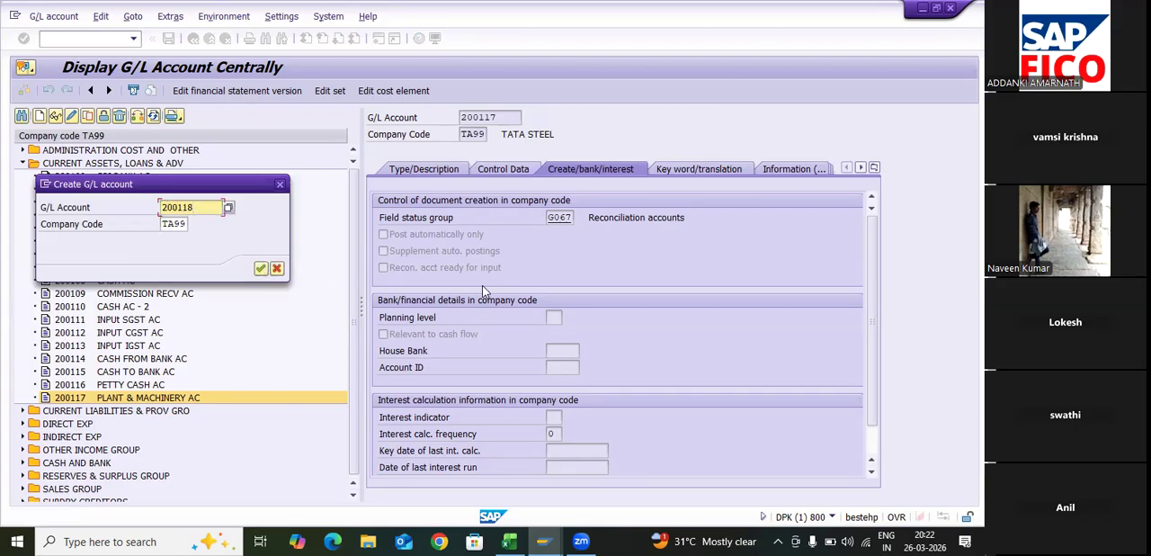
key(Return)
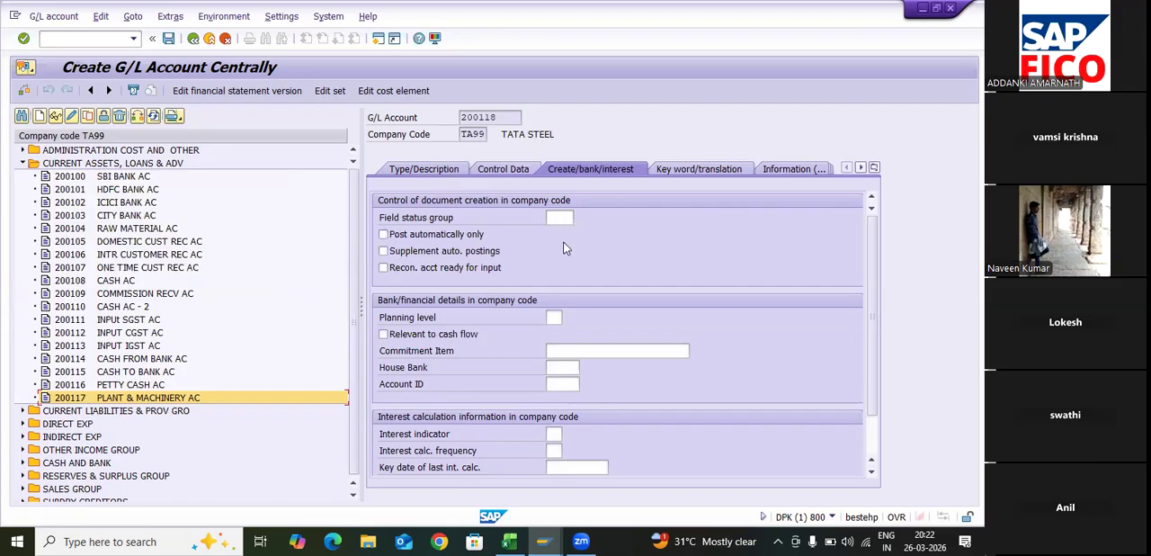
- Assign account group CURRENT ASSETS, LOANS & ADV to G/L account 200118 and make it a balance sheet account
click(424, 169)
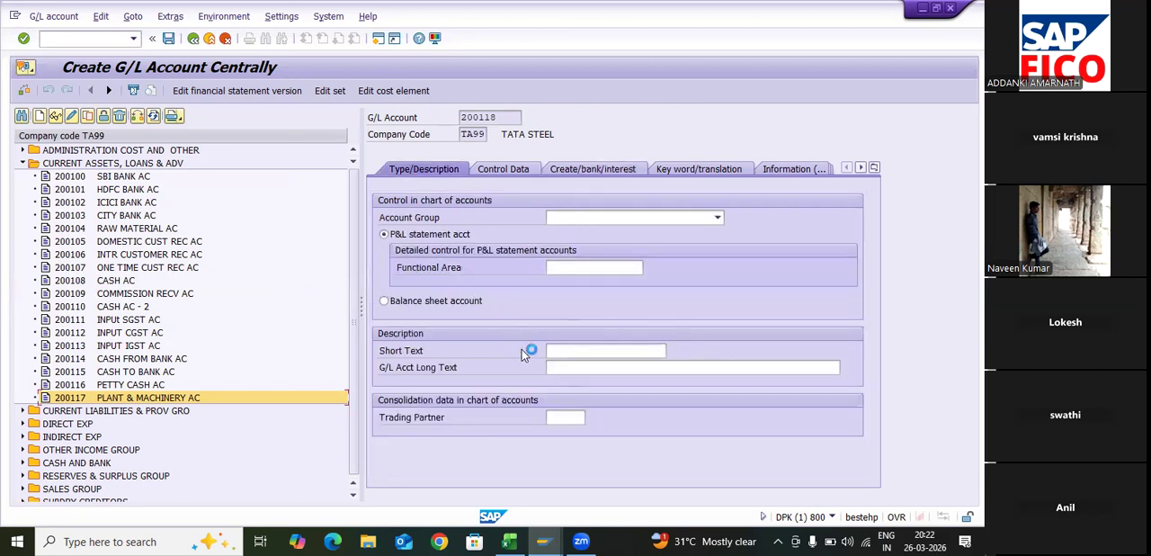
key(Down)
key(Down)
key(Down)
key(Down)
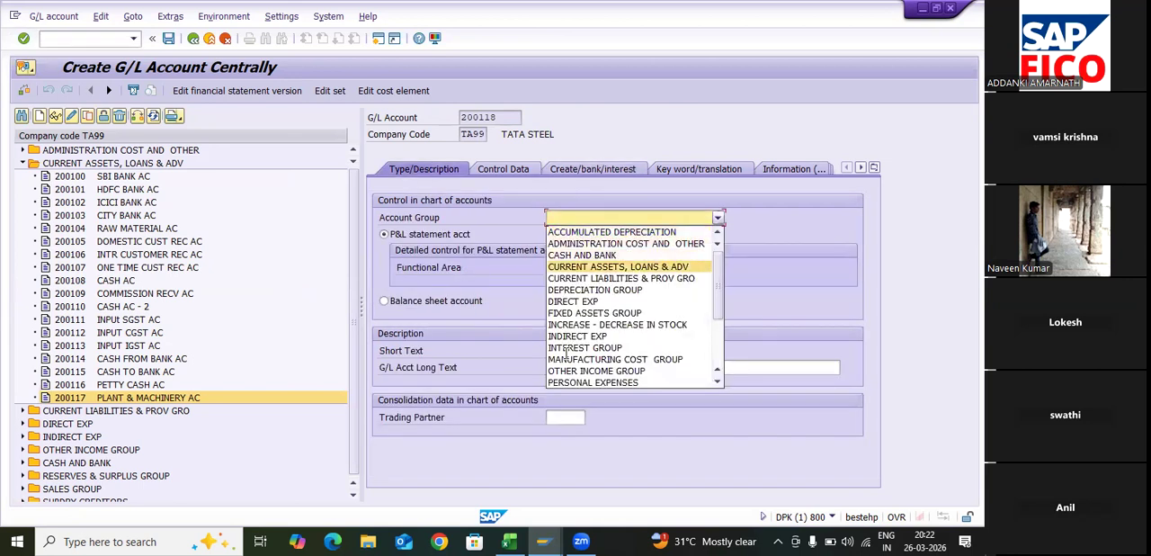
key(Return)
key(Tab)
key(Down)
key(space)
click(566, 353)
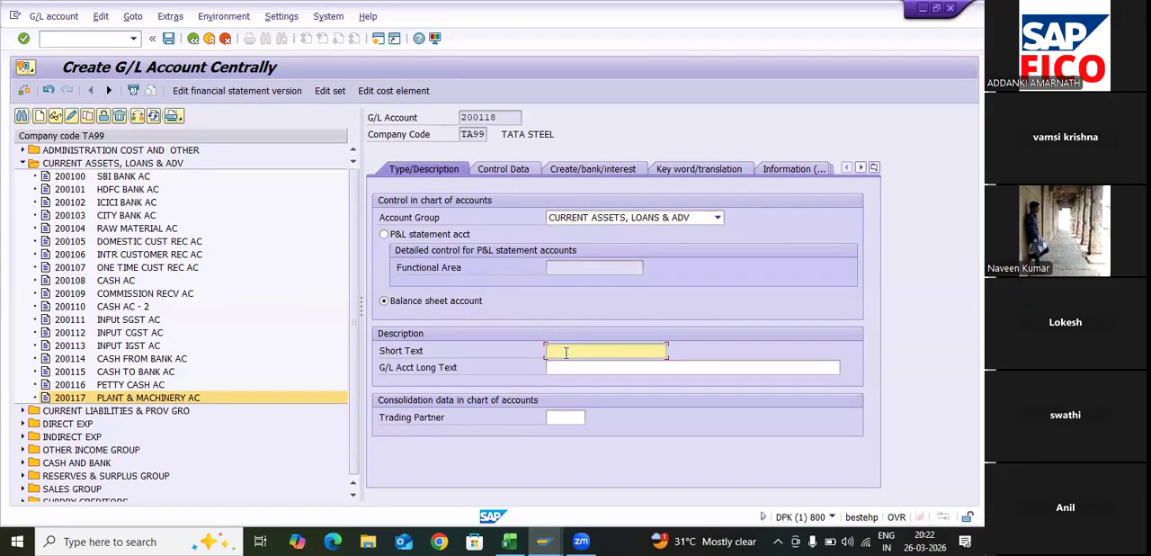
- Enter ACC DEP MACH AC as the short text of G/L account 200118
text(ACC DEP MACH AC)
- Enter ACCUMULATED DEPRECIATION ON HEAVY PLANT AND MAC AC as the long text of G/L account 200118
click(602, 367)
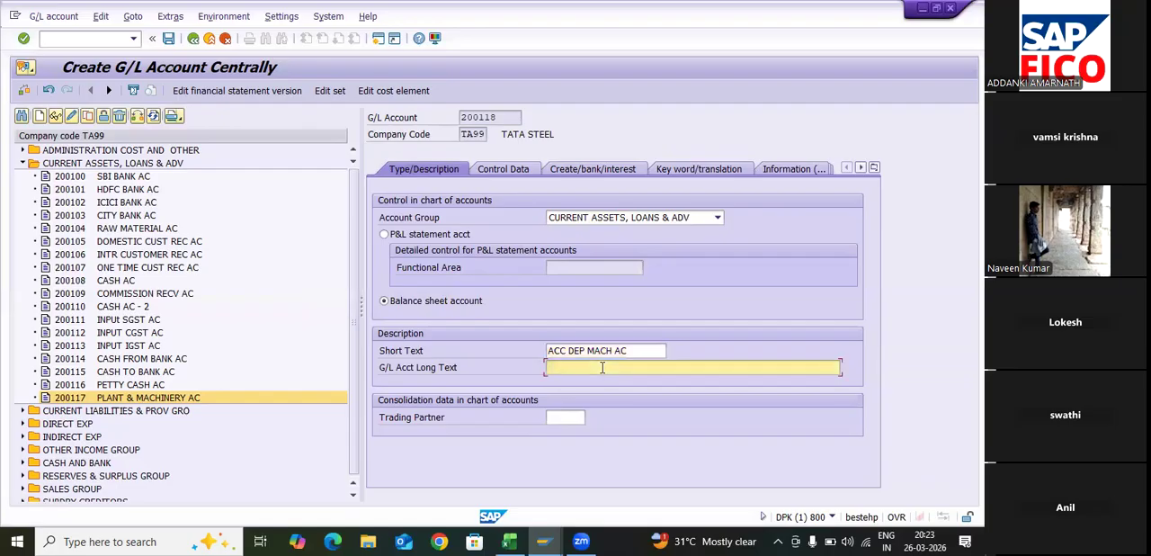
text(ACC)
text(OUNT)
key(BackSpace)
key(BackSpace)
key(BackSpace)
key(BackSpace)
key(BackSpace)
text(CUMULATED DEPRECIATION ON HE)
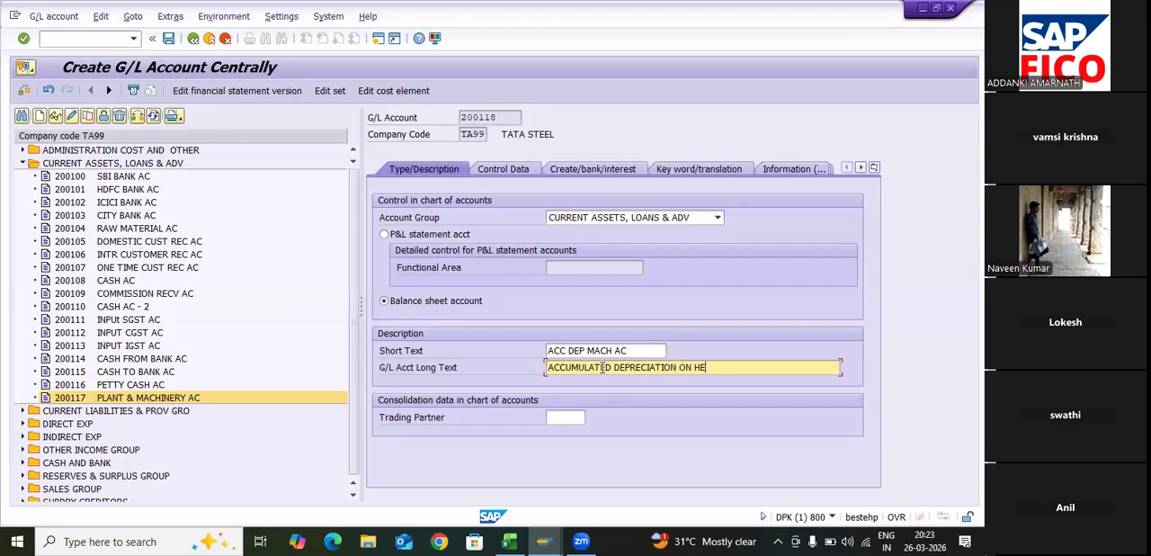
text(AVY PLANT AND MACHIN)
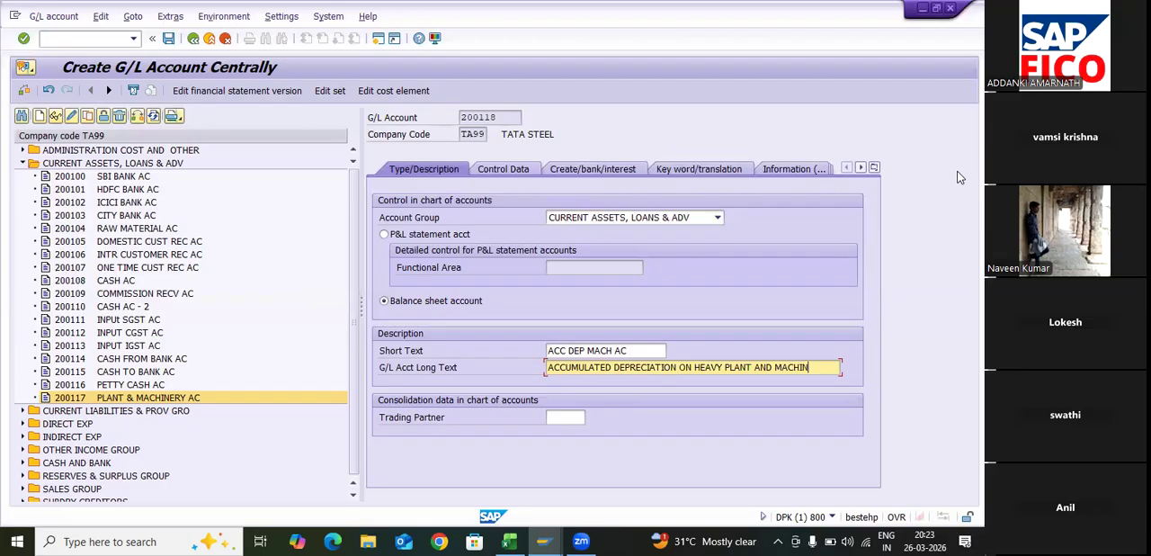
key(BackSpace)
key(BackSpace)
key(BackSpace)
text(AC)
- In the control data of G/L account 200118, set the reconciliation account type to Assets
click(503, 169)
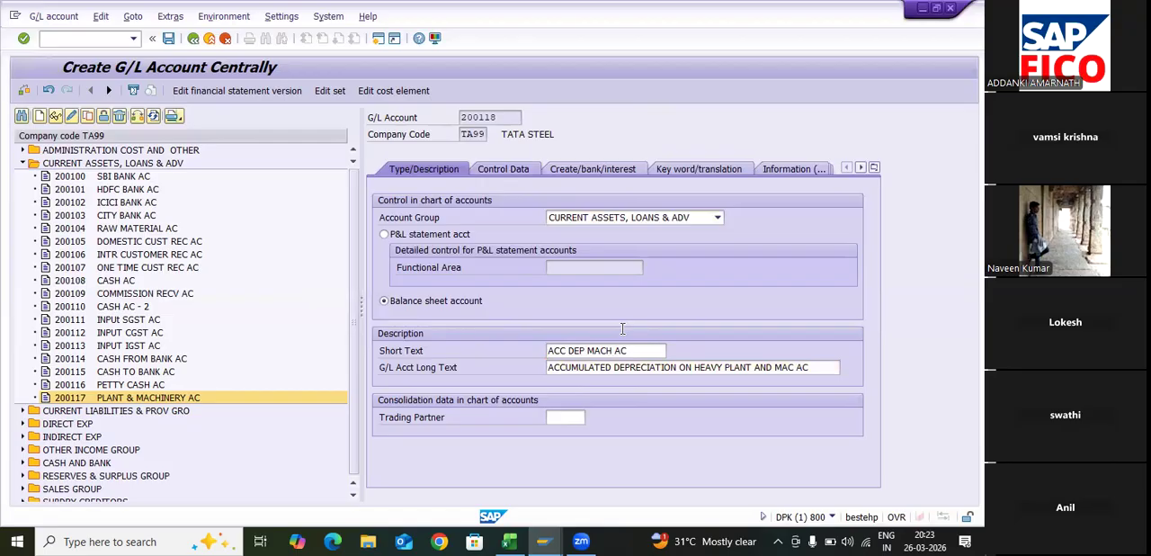
click(595, 322)
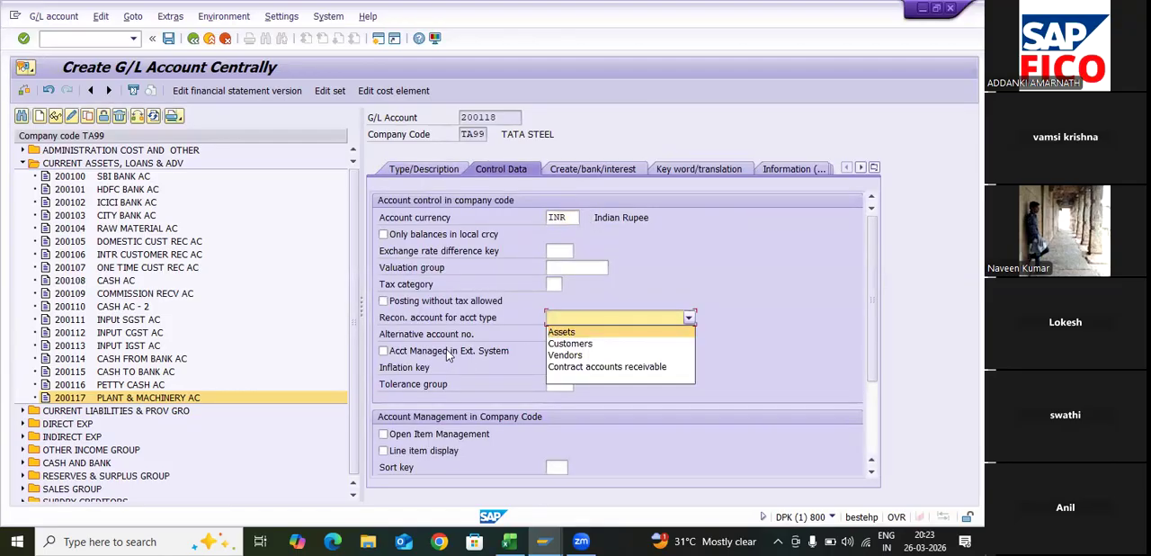
key(Return)
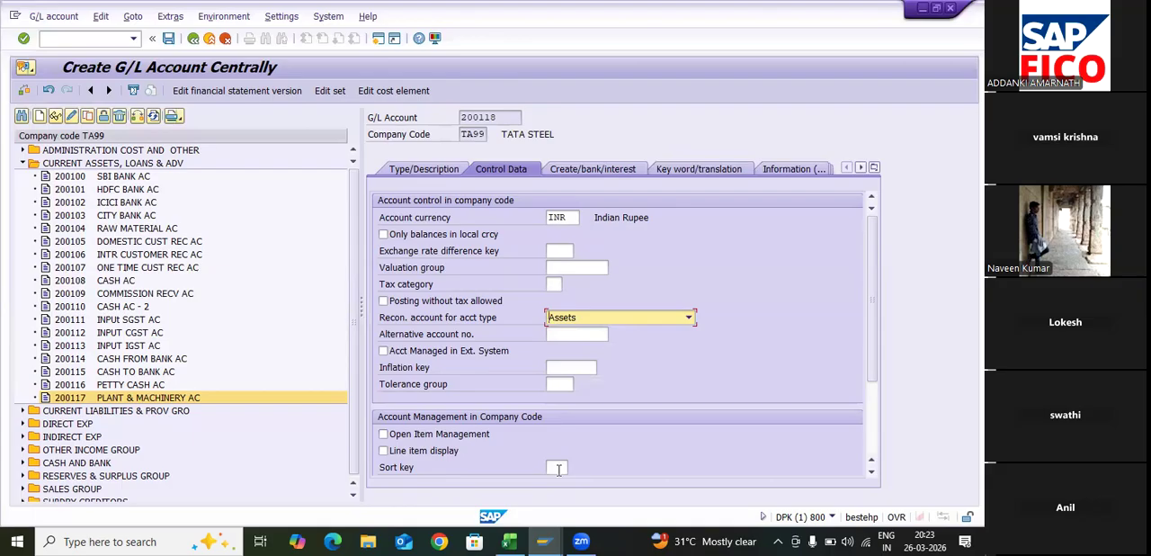
- Enable line item display for G/L account 200118 and set its sort key to 018
click(383, 451)
click(556, 467)
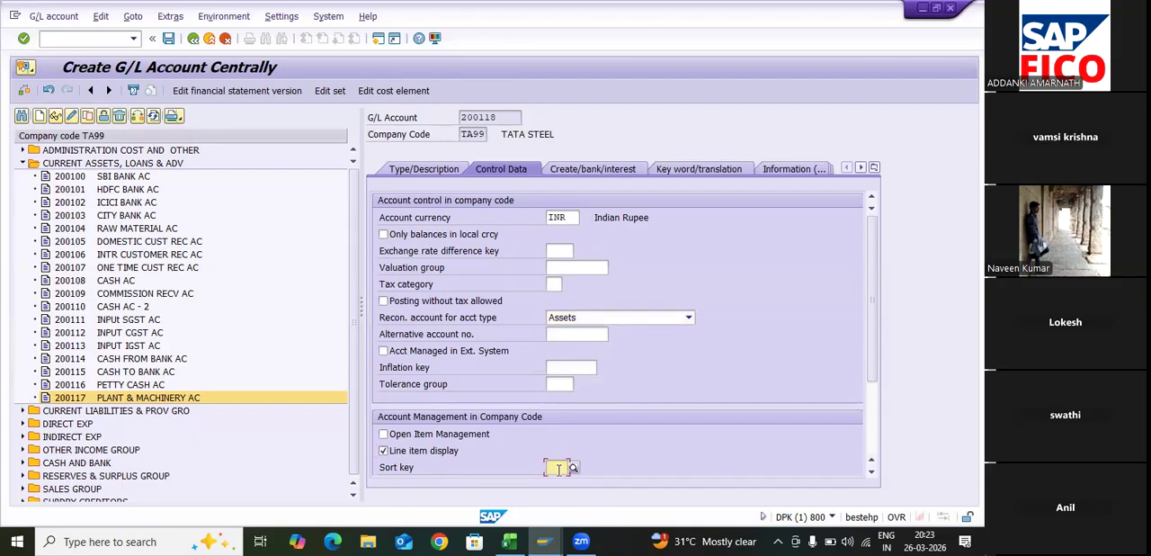
text(G)
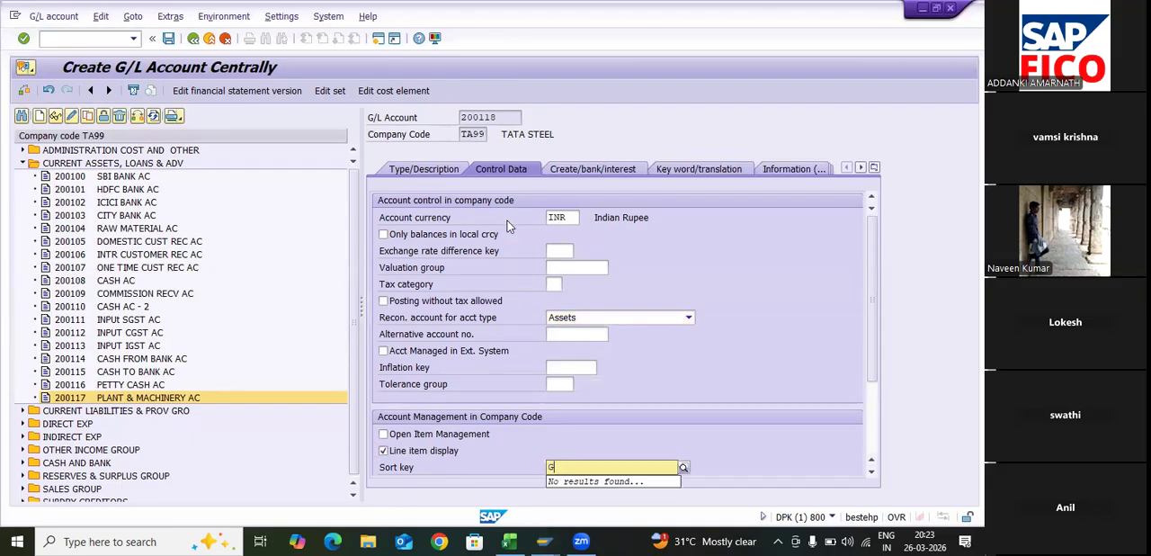
click(548, 197)
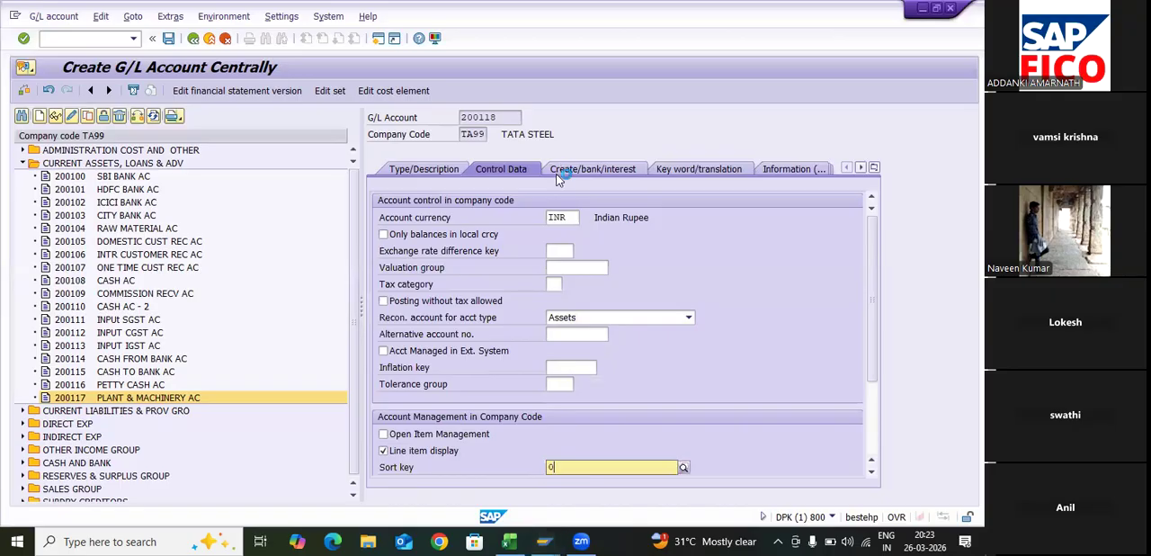
text(18)
key(Return)
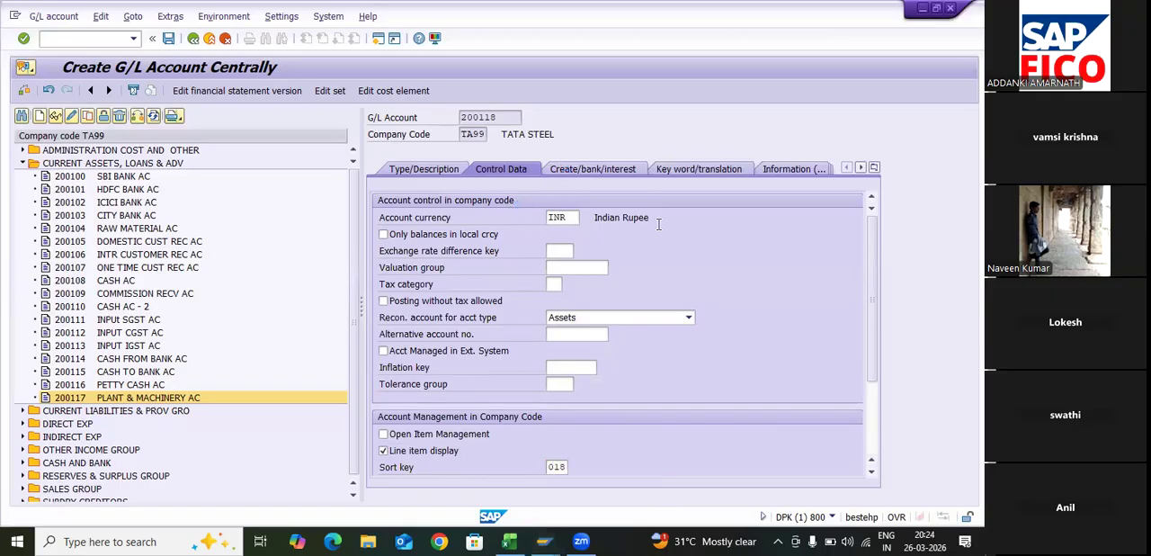
- Set the field status group to G067, recheck the control data, and save G/L account 200118
key(ctrl+Page_Down)
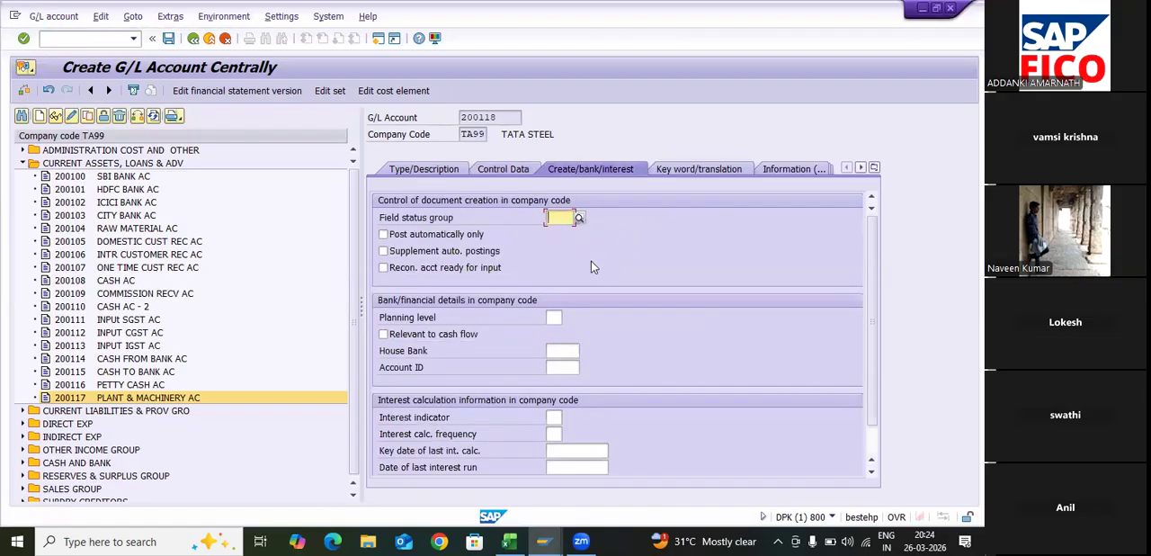
text(G0)
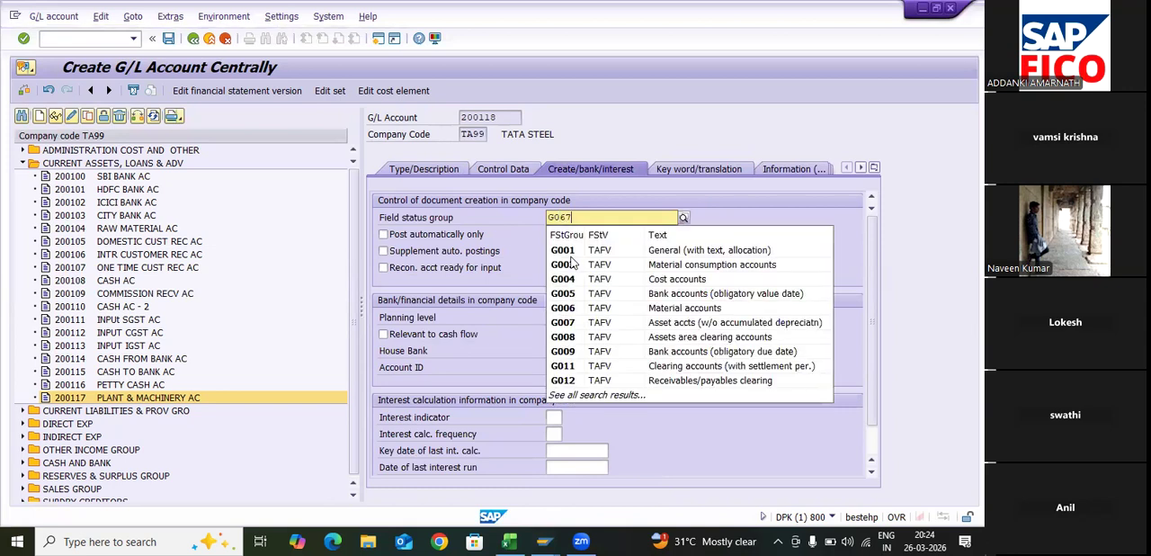
text(67)
click(570, 252)
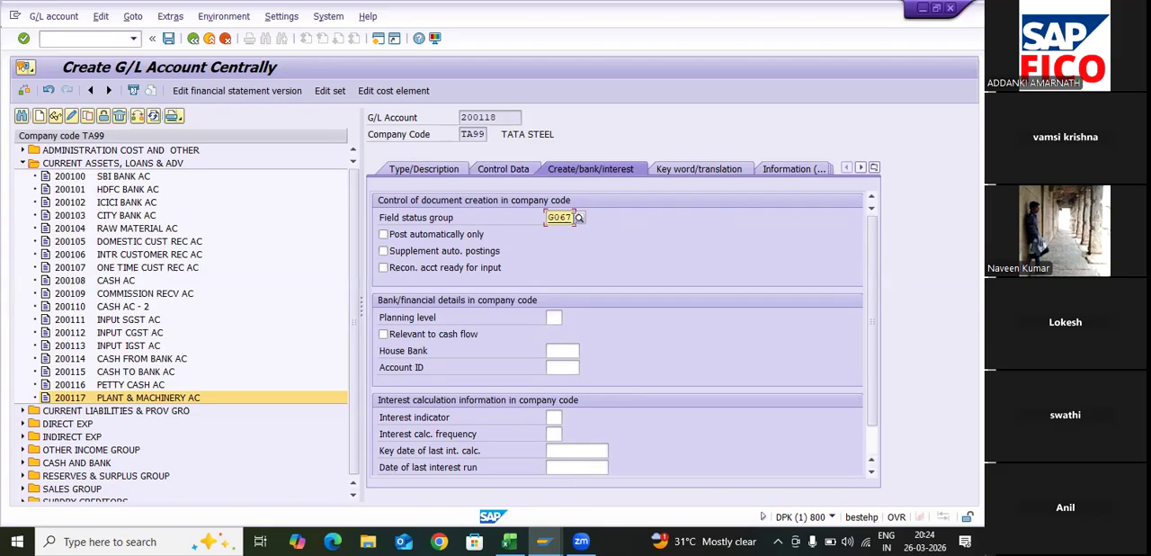
click(505, 169)
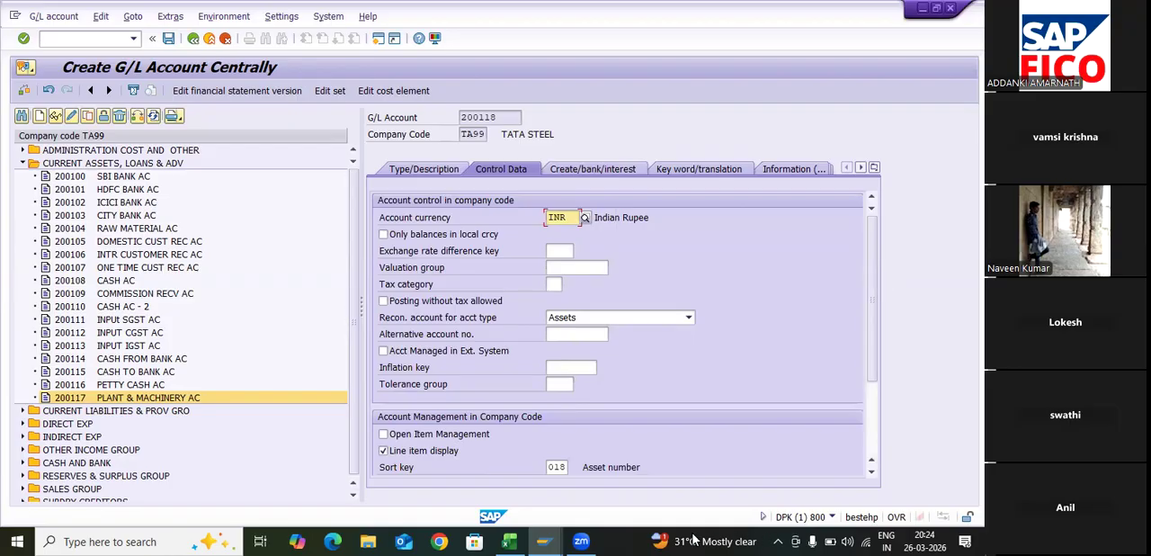
click(621, 169)
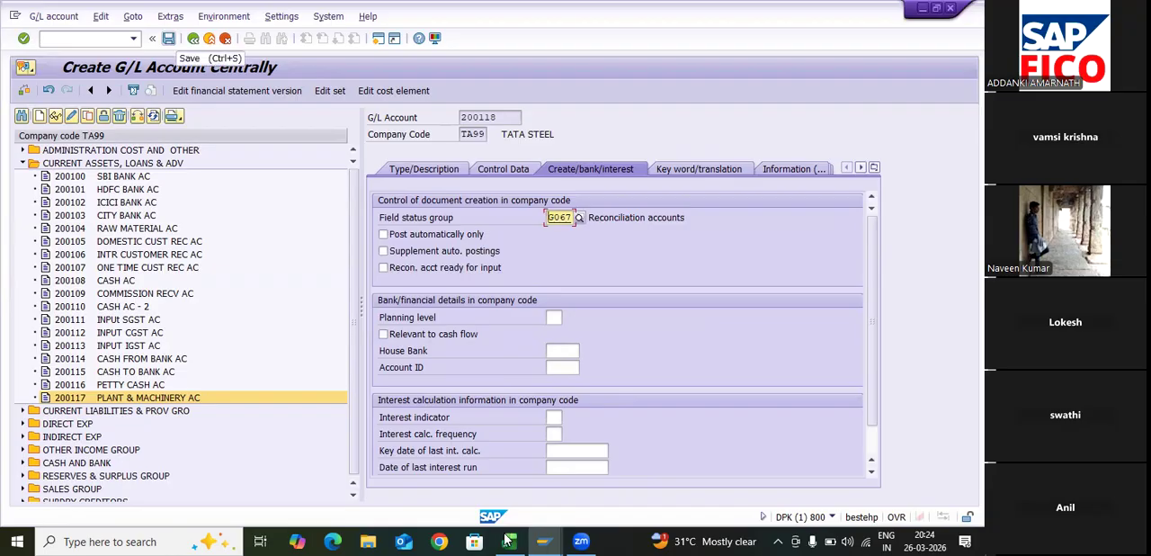
click(168, 38)
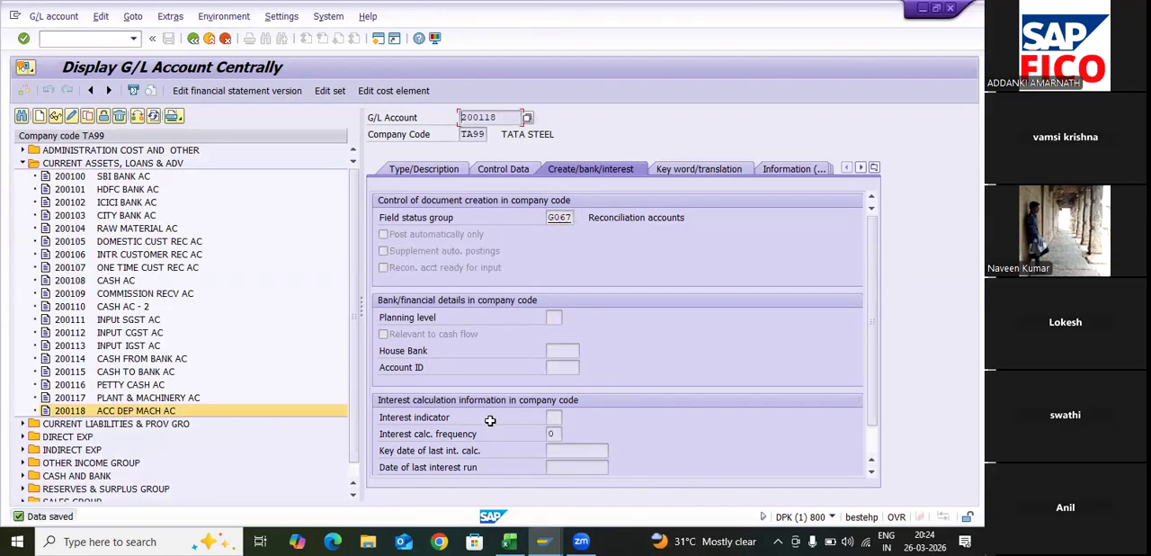
- Switch to Excel, go to the Sale of Asset G/L Account line, and return to the SAP G/L account window
key(alt+Tab)
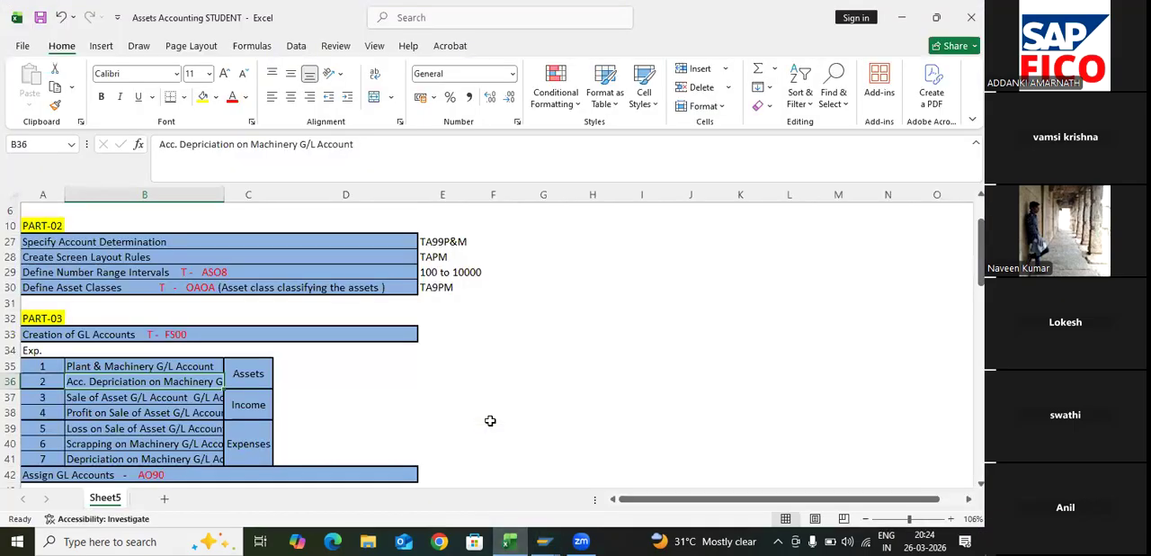
key(Down)
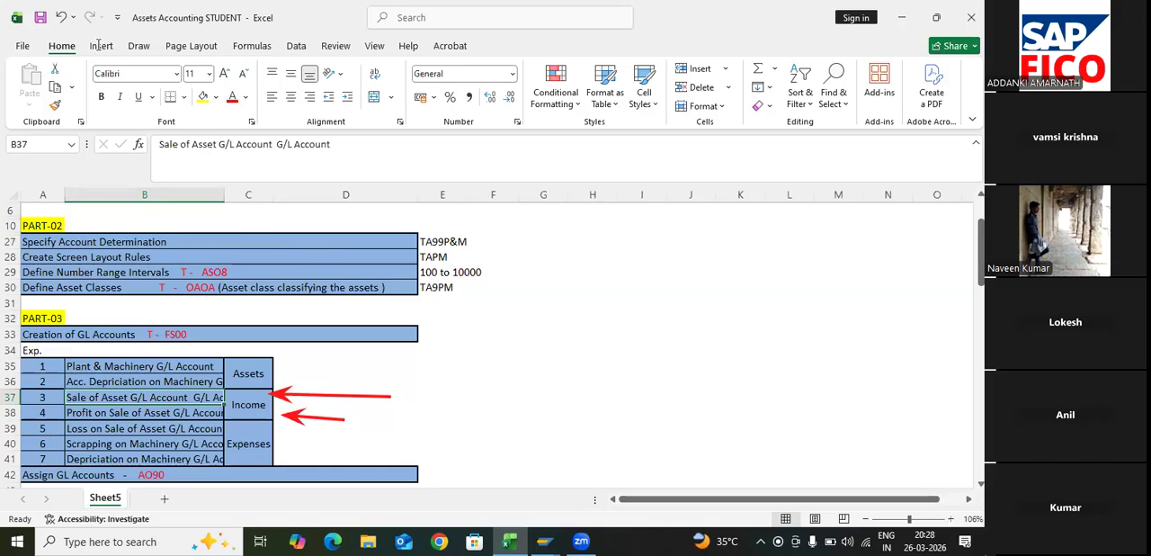
click(543, 540)
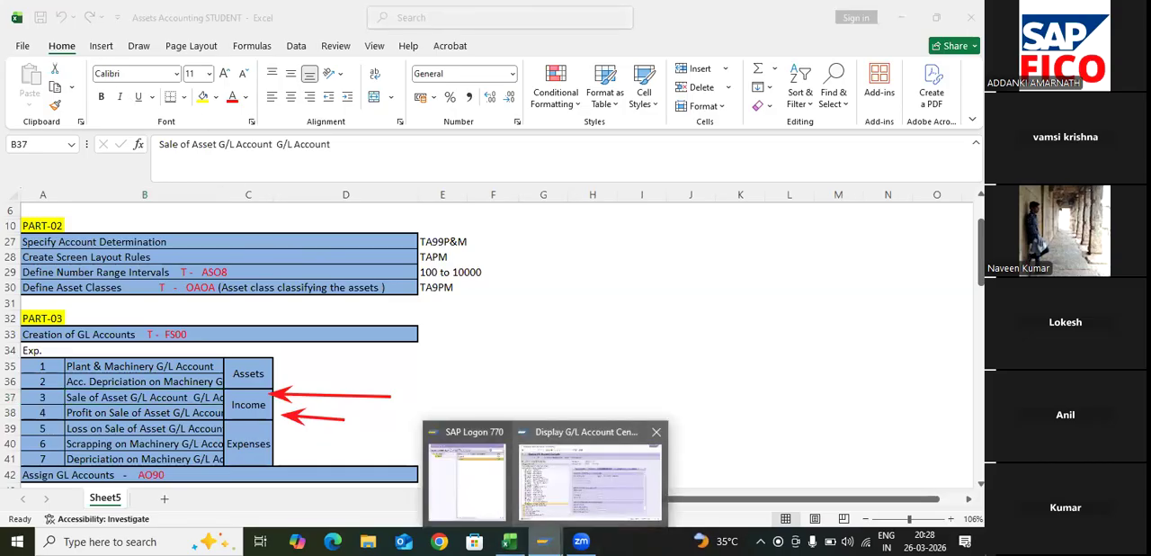
click(589, 479)
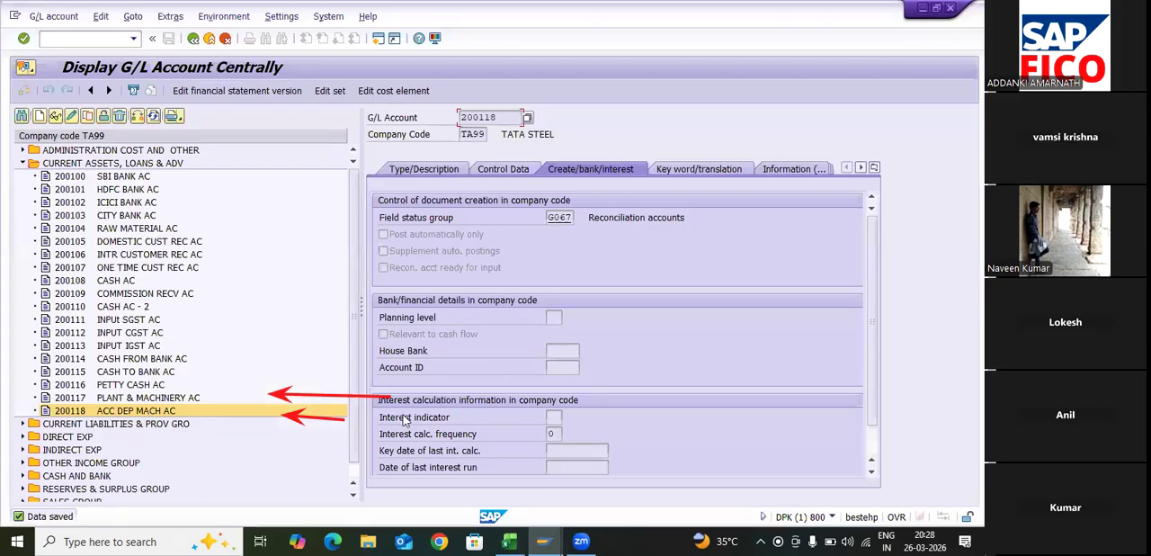
double_click(431, 333)
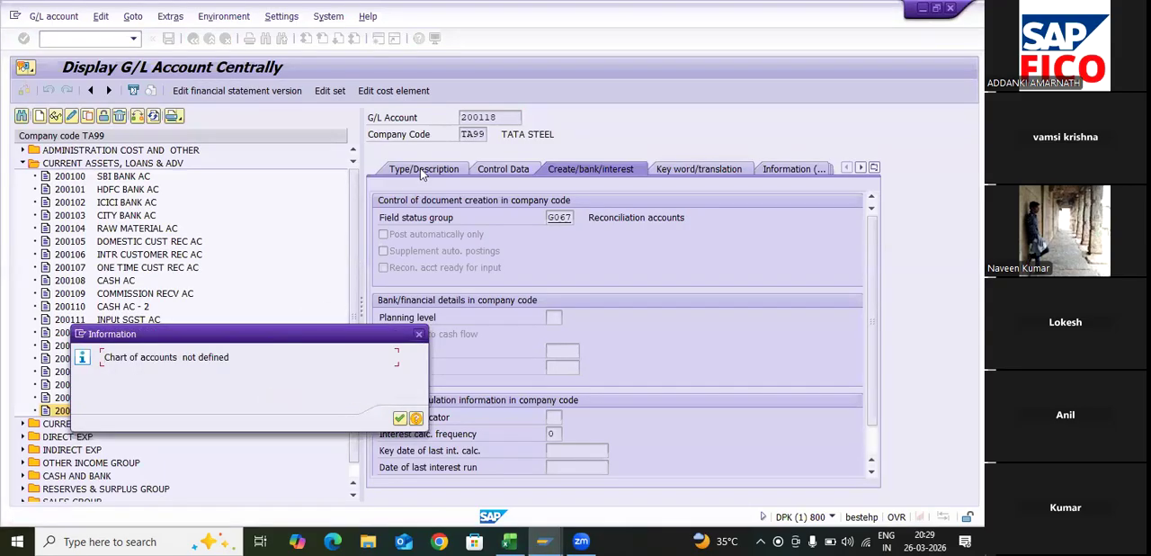
click(399, 419)
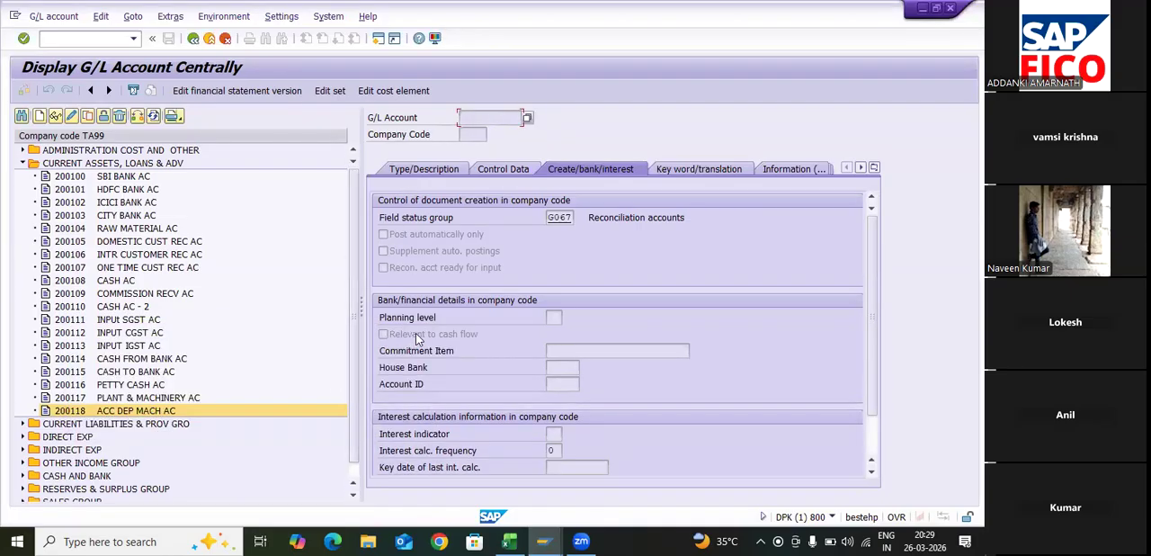
click(68, 410)
click(72, 116)
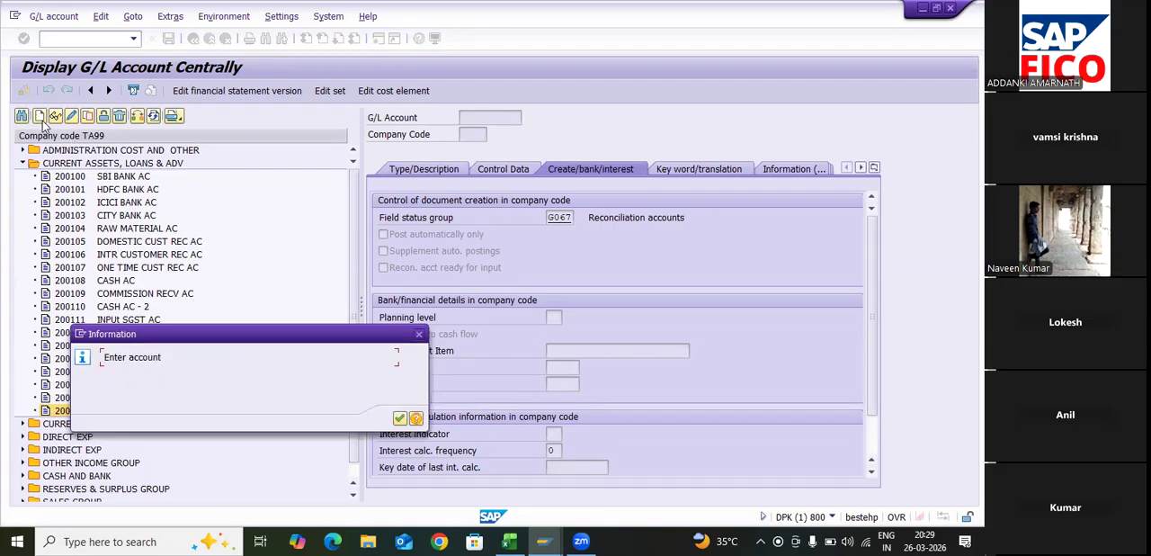
click(399, 418)
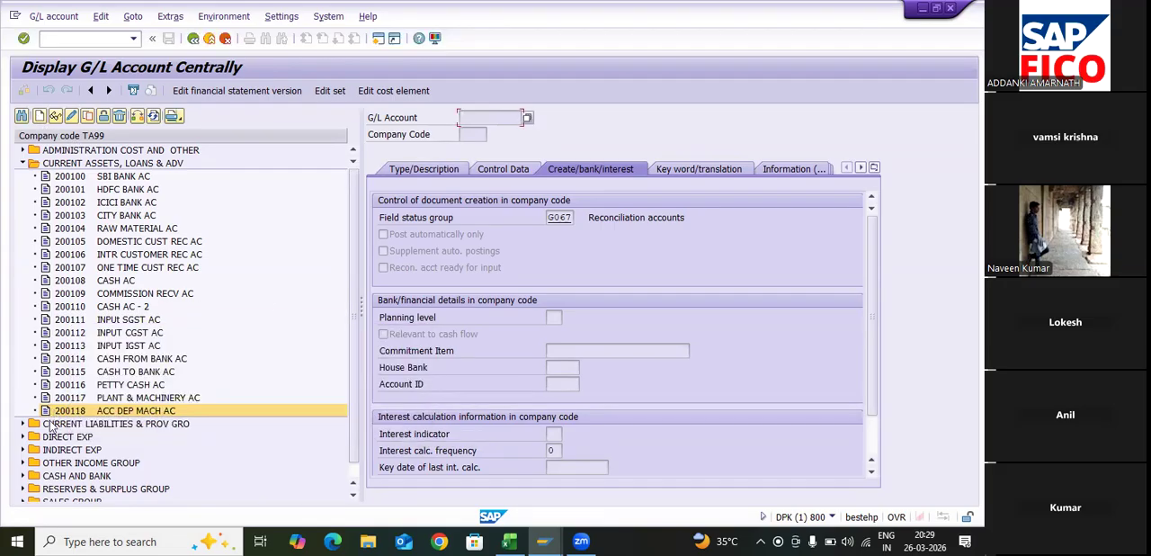
click(40, 116)
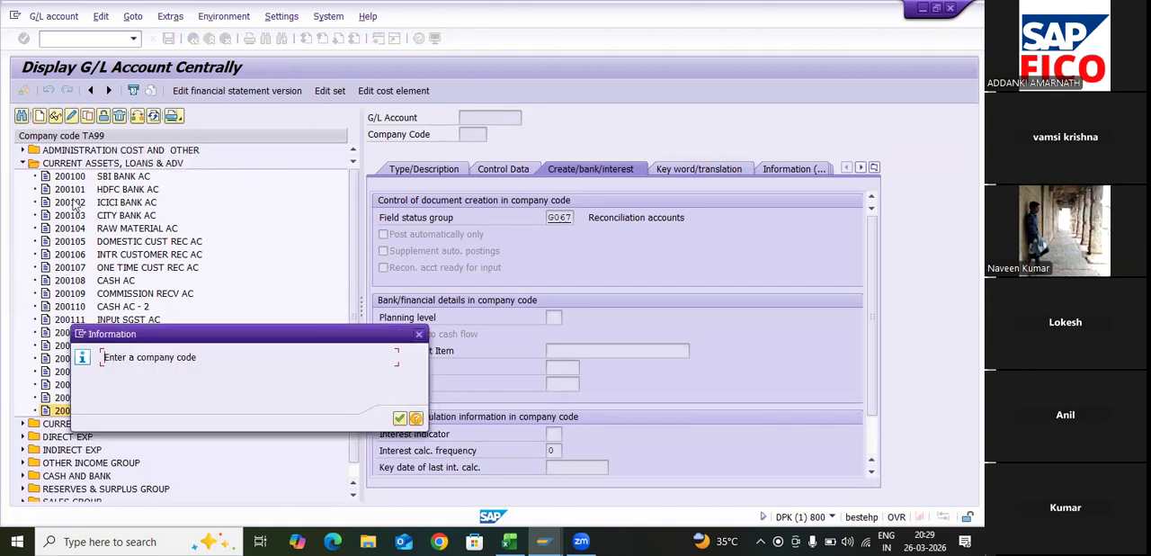
key(Return)
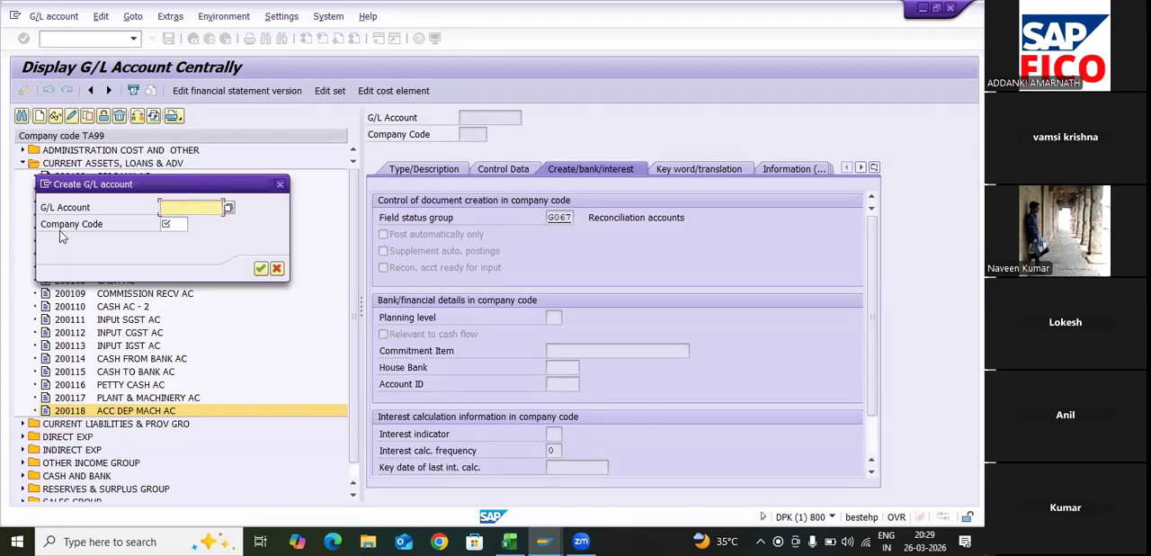
key(Escape)
- Collapse the CURRENT ASSETS, LOANS & ADV group and start creating G/L account 300105 in company code TA99
double_click(77, 162)
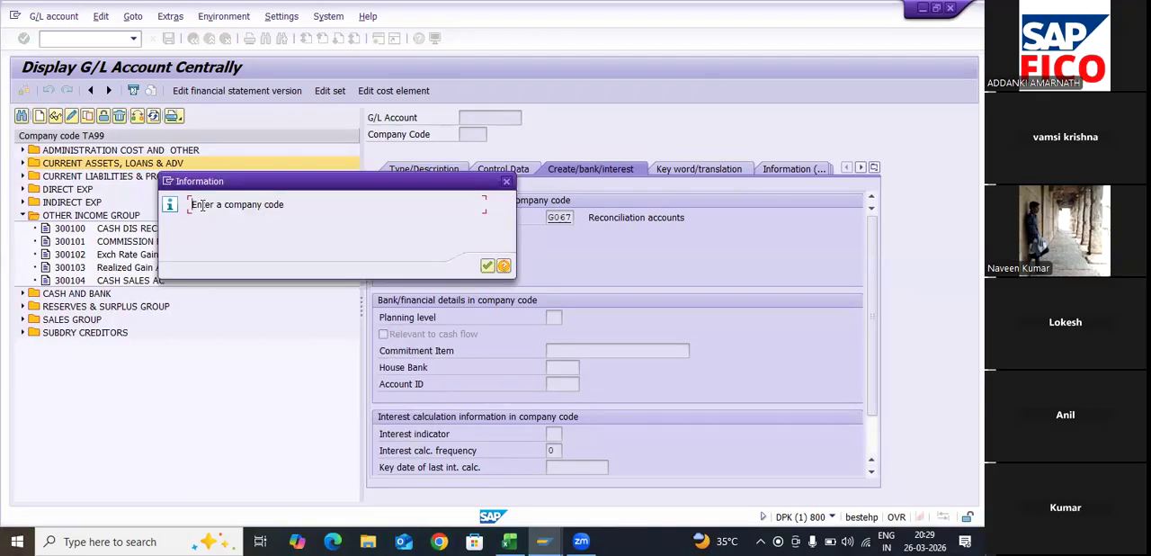
key(Return)
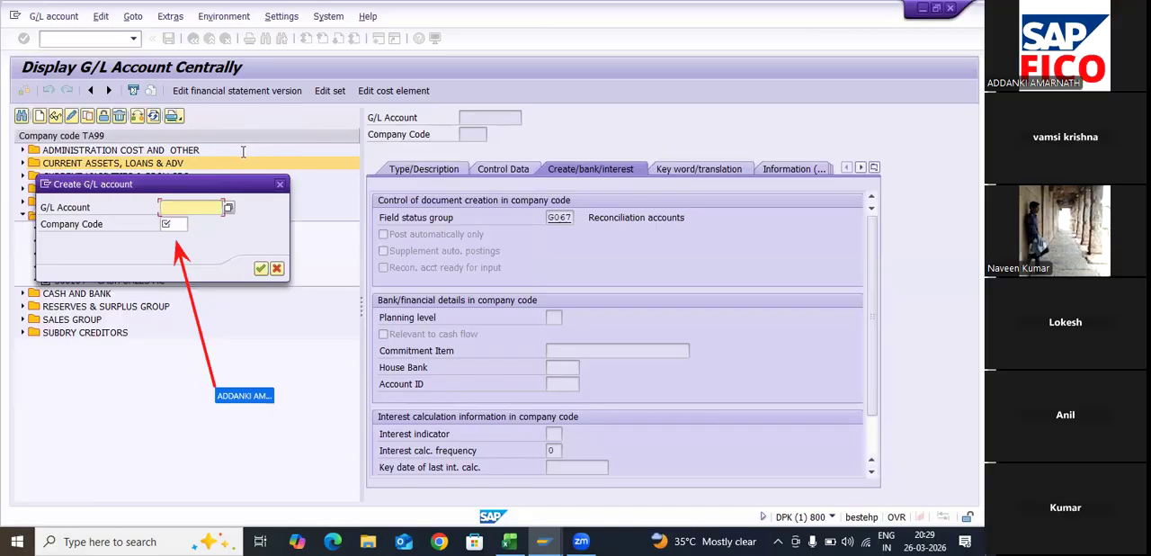
drag(168, 185, 241, 116)
click(245, 158)
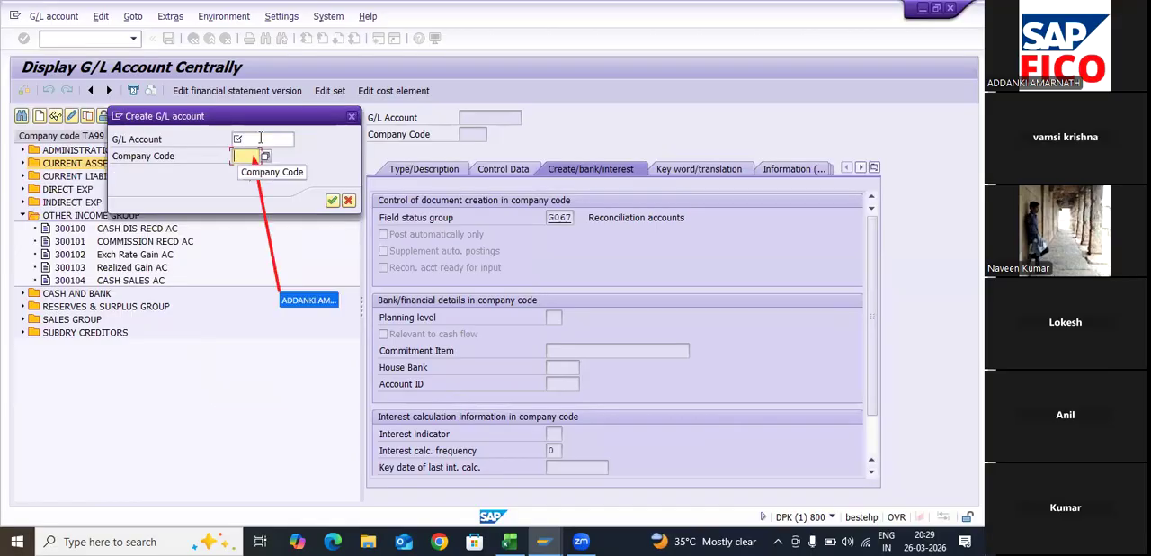
text(t)
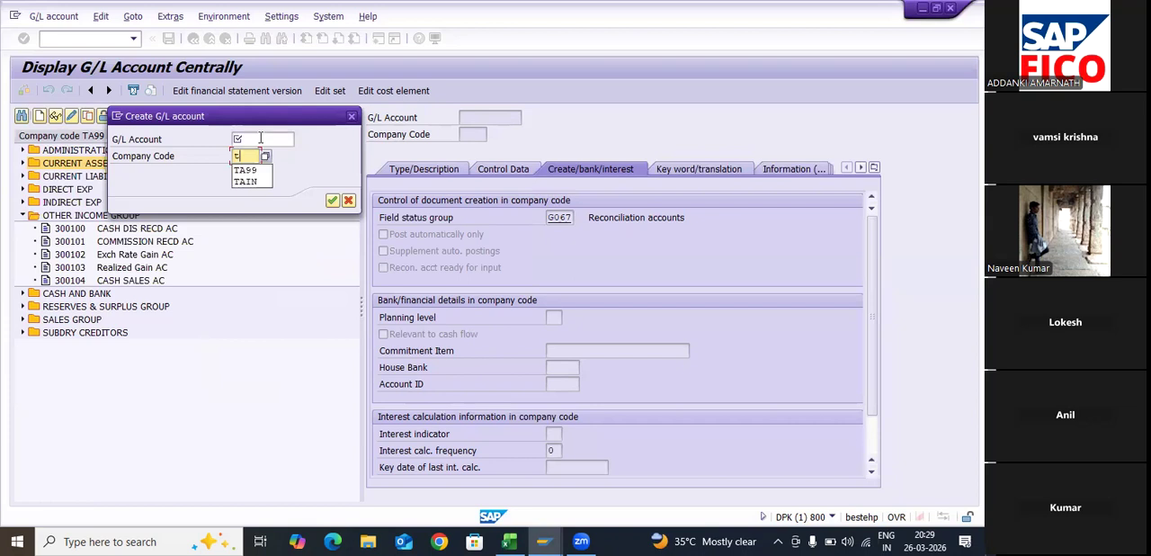
key(Down)
key(Return)
click(261, 137)
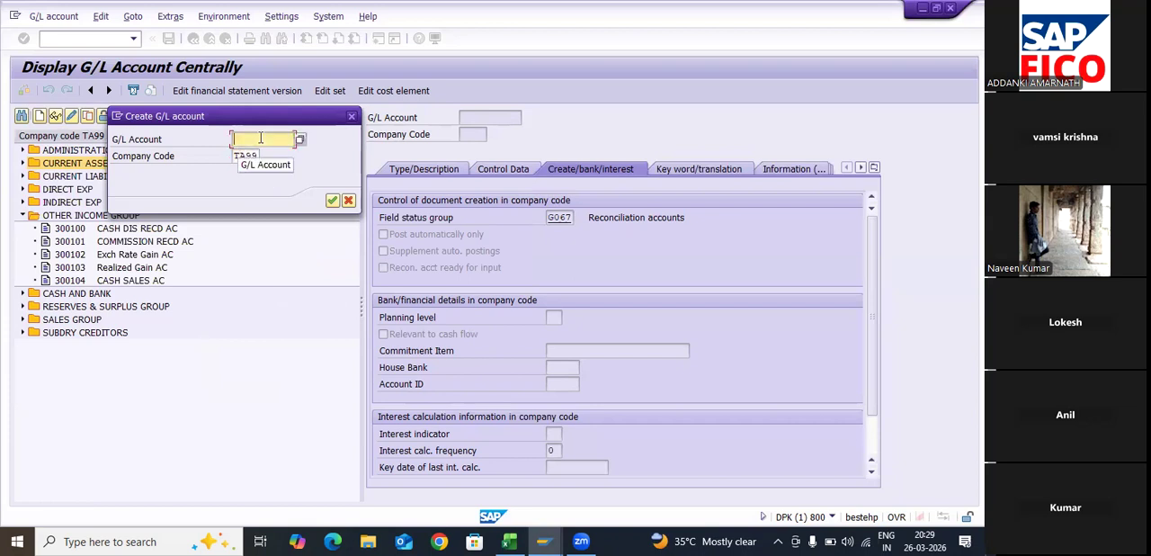
text(3)
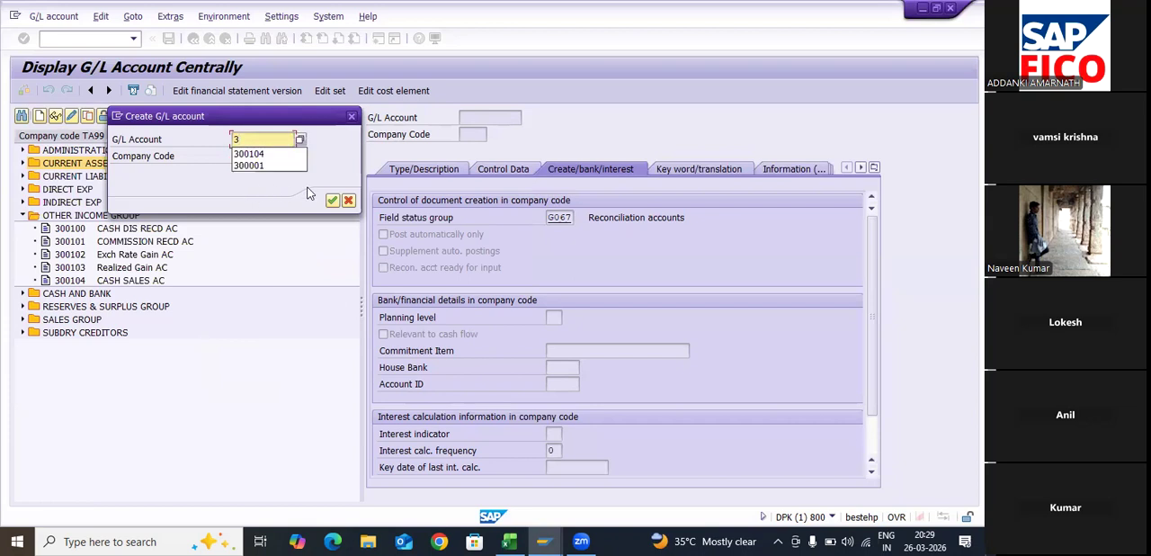
text(00105)
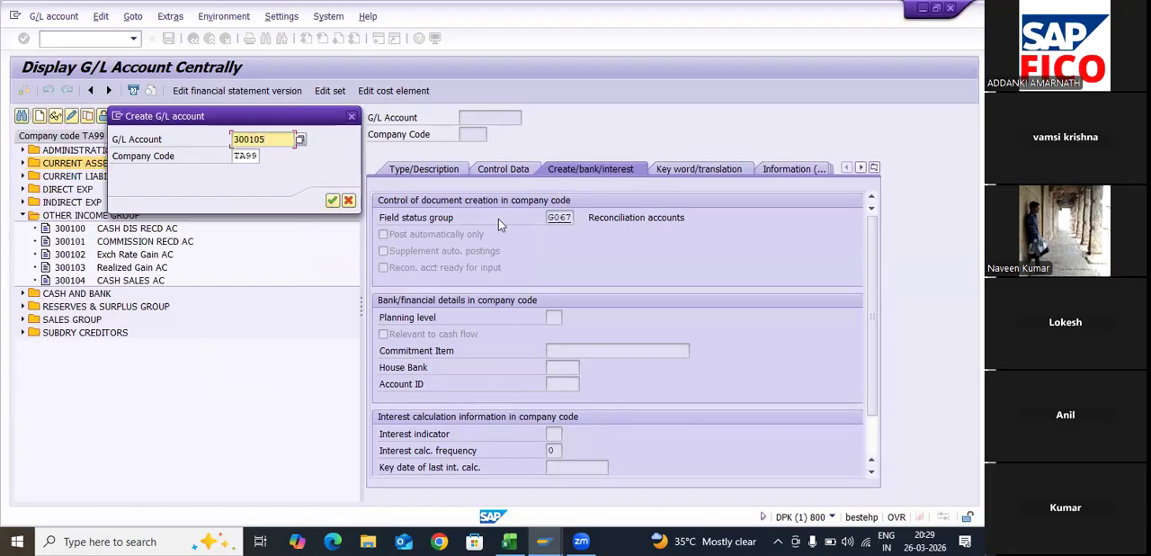
key(Return)
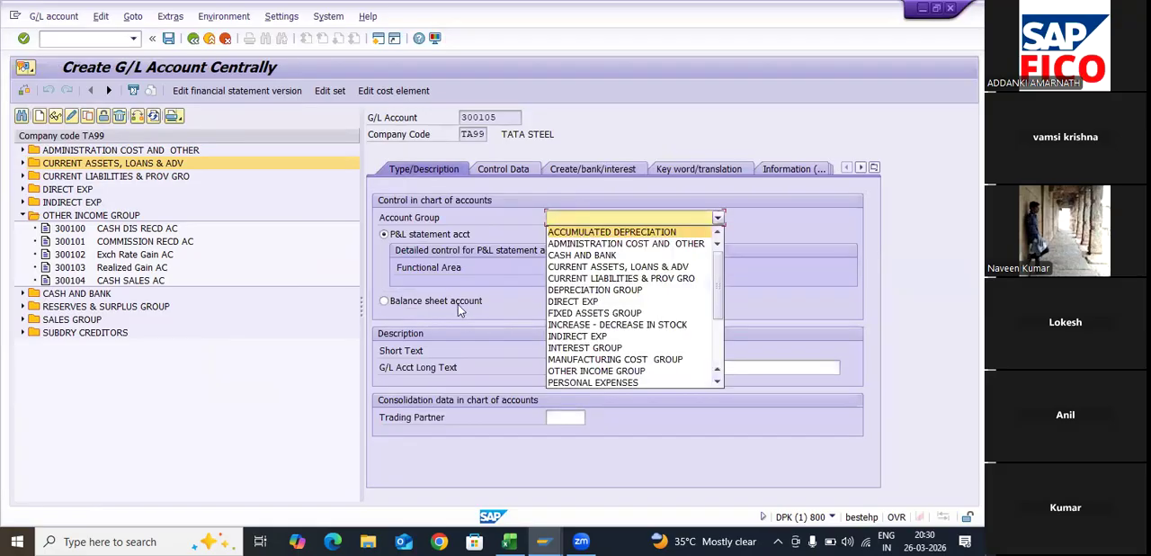
- Assign G/L account 300105 to the OTHER INCOME GROUP account group as a P&L statement account
key(Down)
key(Down)
key(Down)
key(Down)
key(Down)
key(Down)
key(Down)
key(Down)
key(Down)
key(Down)
key(Down)
key(Down)
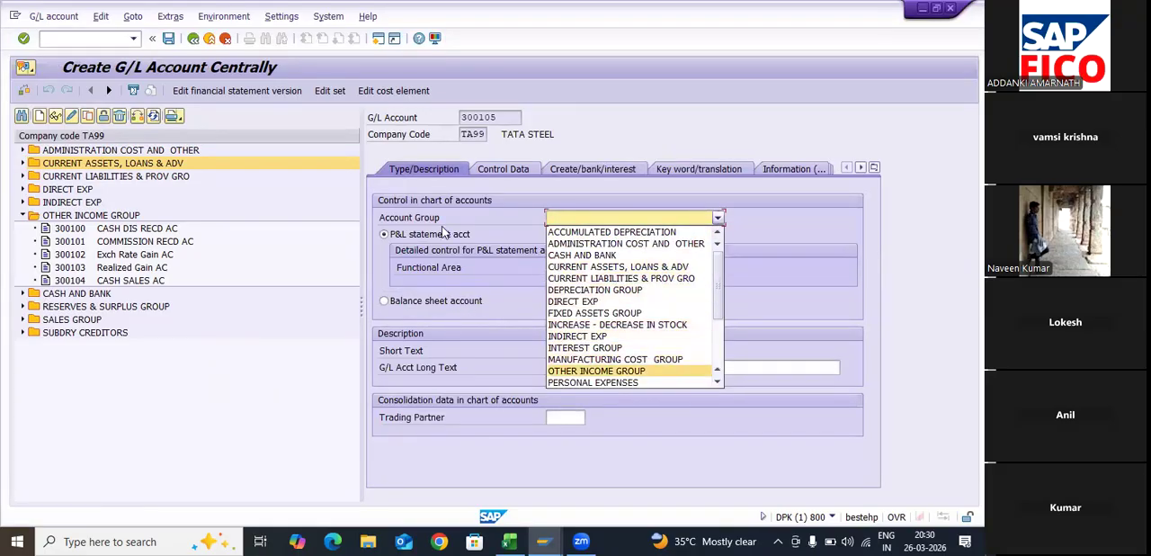
key(Return)
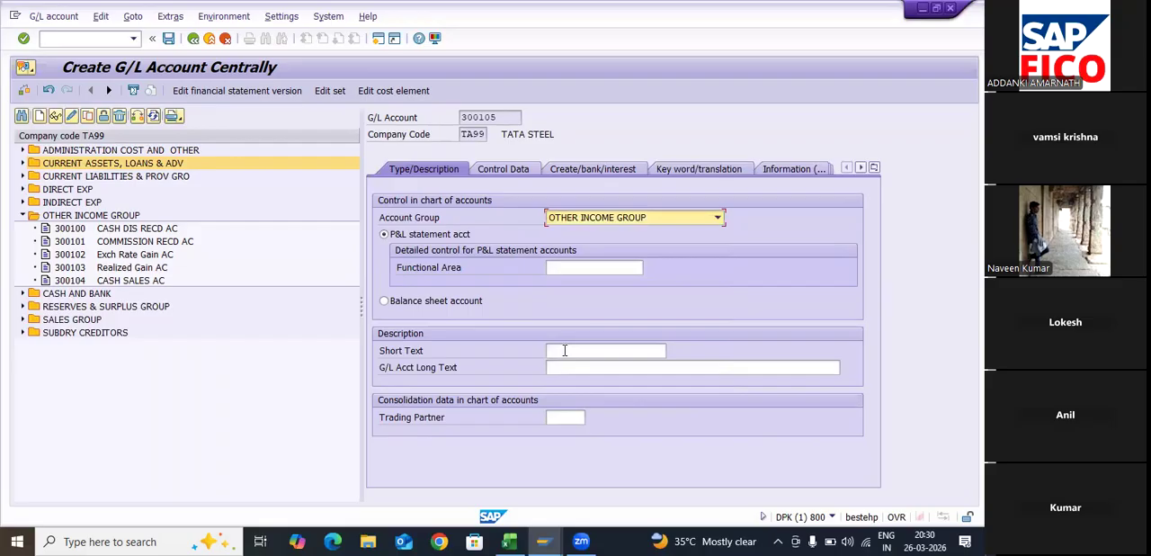
key(Tab)
key(Down)
key(Tab)
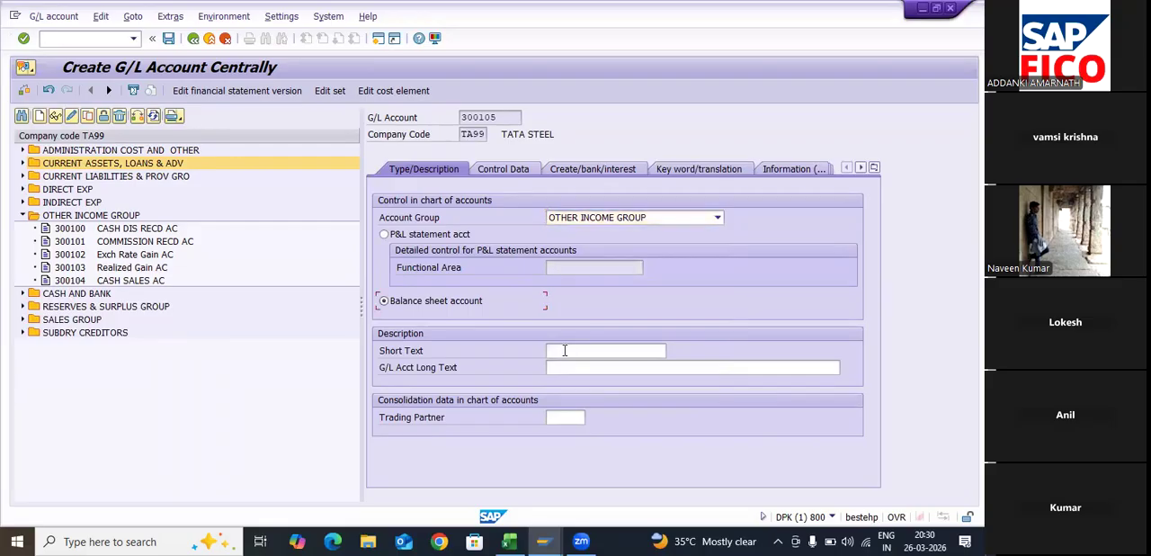
key(Up)
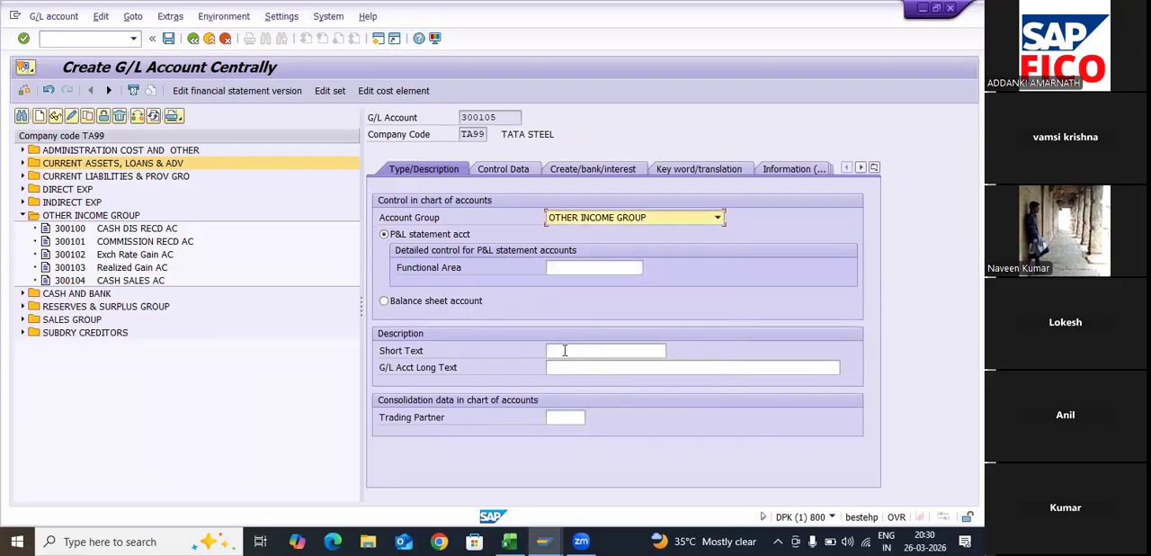
- Describe G/L account 300105 with the short text SALE OF ASSET AC and the long text SALE OF ASSET ACCOUNT
click(564, 350)
text(SALE OF)
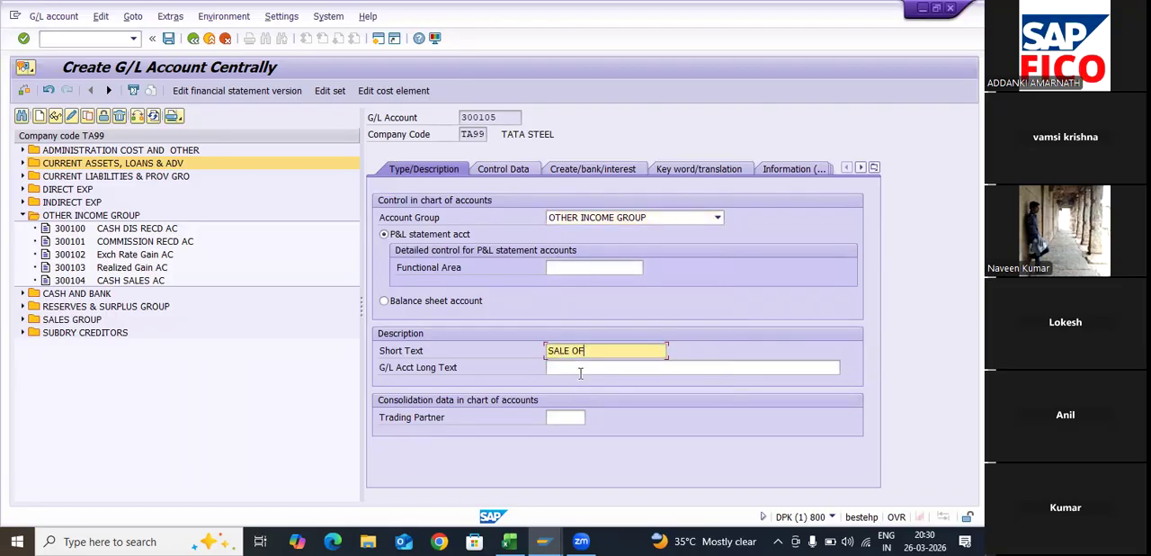
text( ASSET)
click(580, 371)
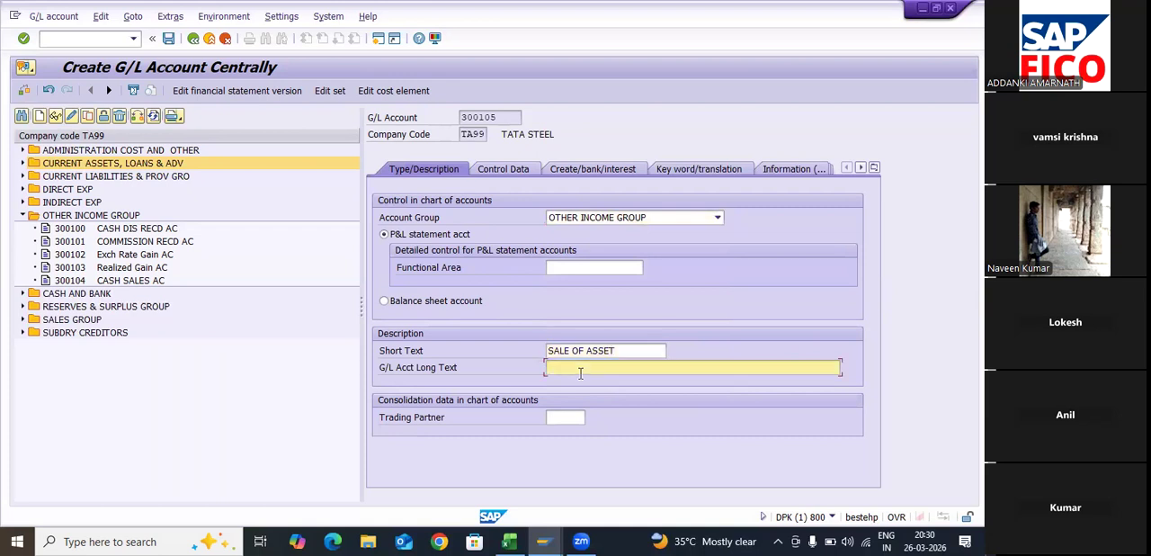
text(SALE)
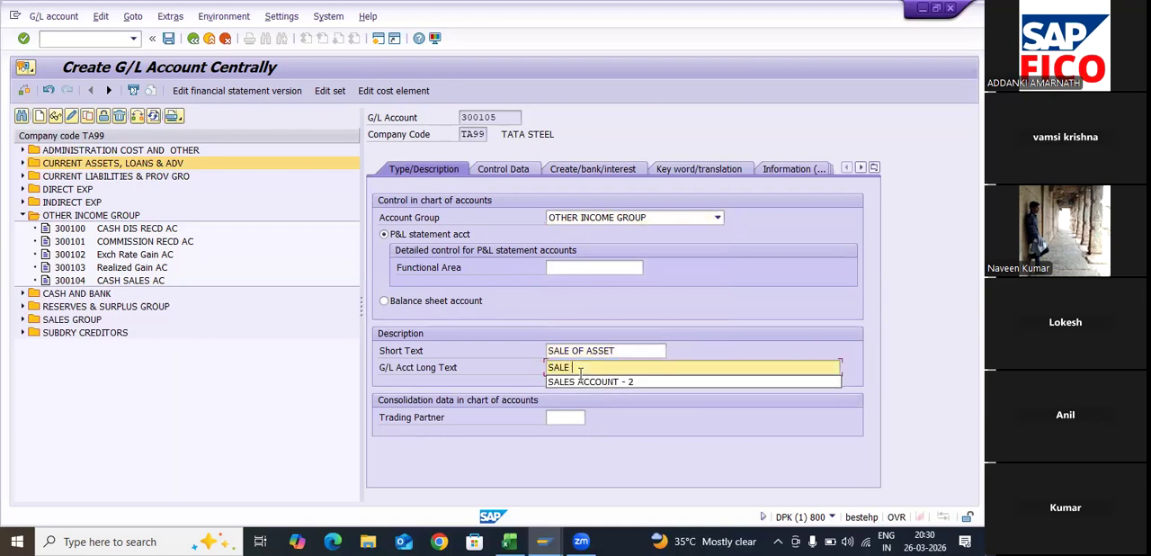
text( OF ASS)
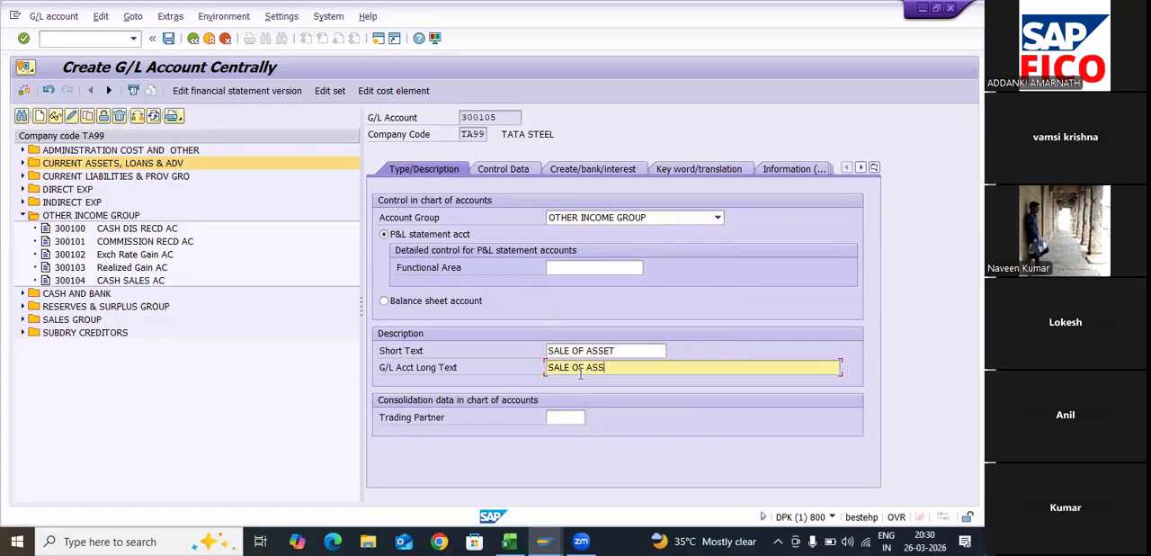
text(ET ACCON)
key(BackSpace)
text(UNT ACCOUNT)
click(629, 351)
text(AC)
- Enable line item display for G/L account 300105 and set its sort key to 018
key(ctrl+Page_Down)
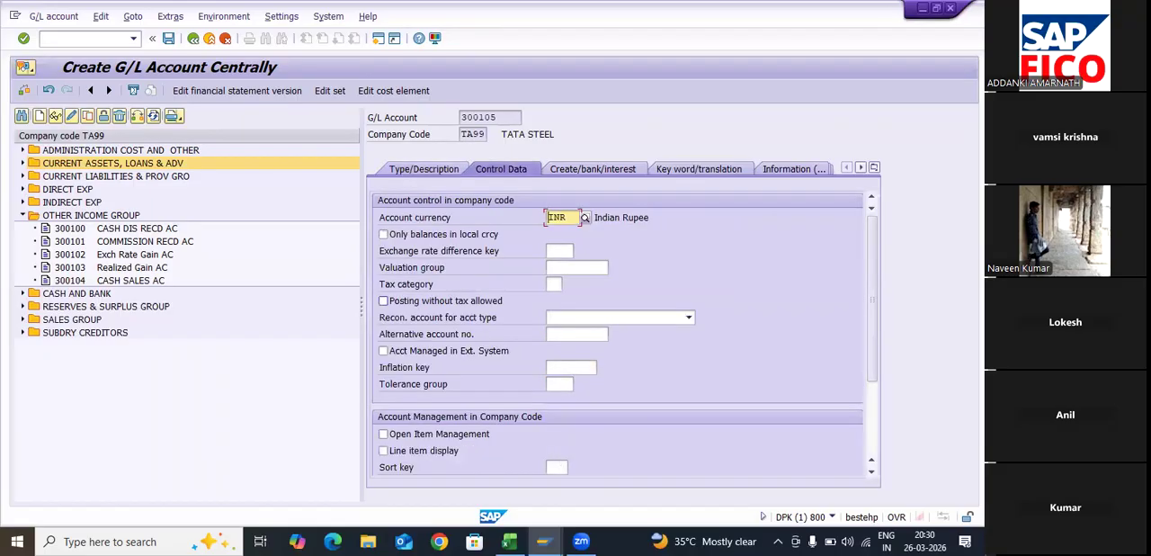
click(383, 450)
key(Tab)
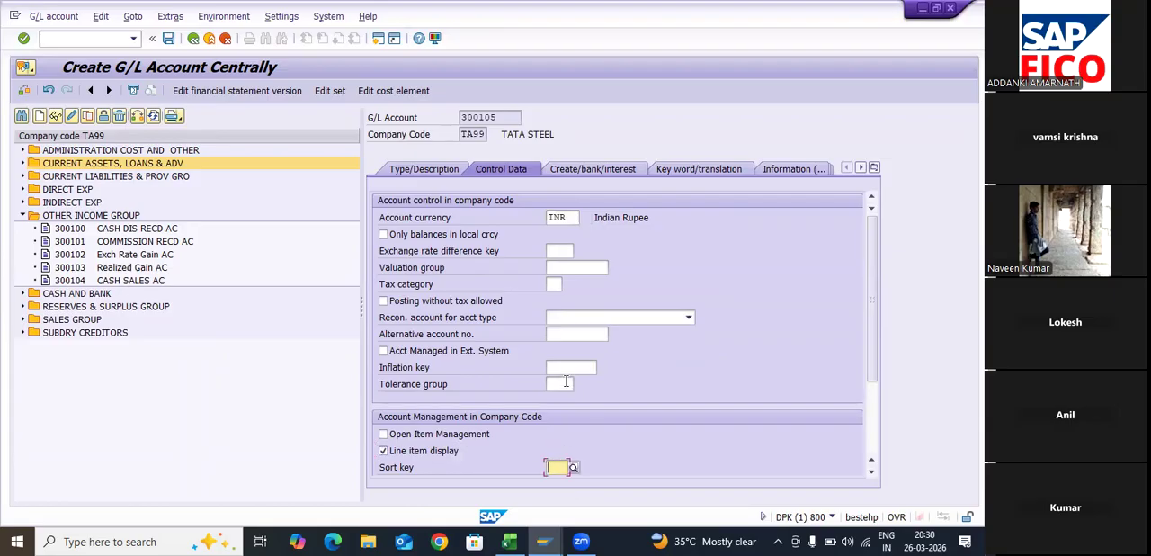
text(018)
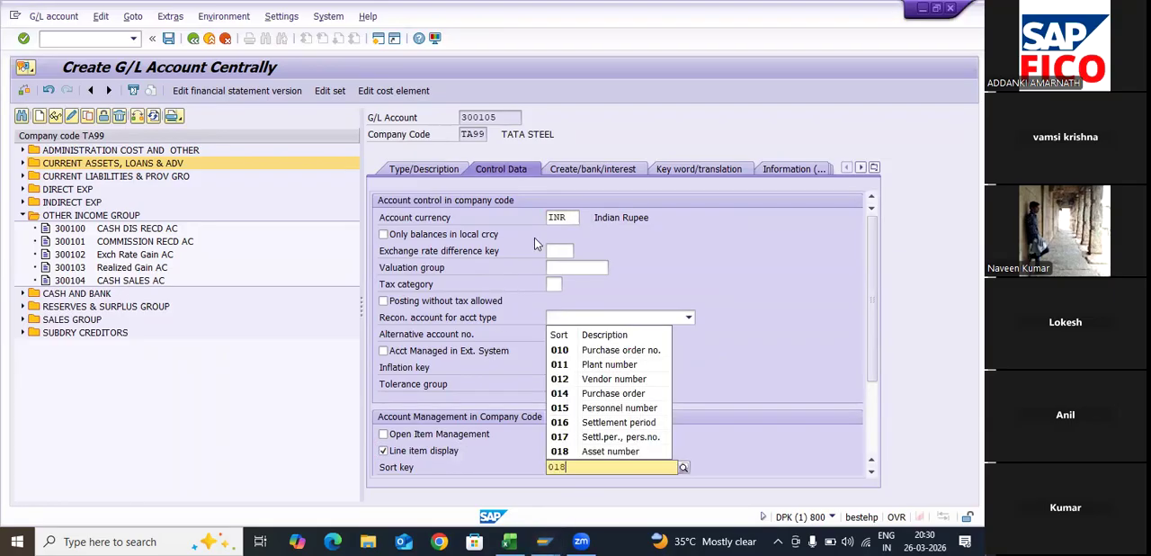
key(Down)
key(Return)
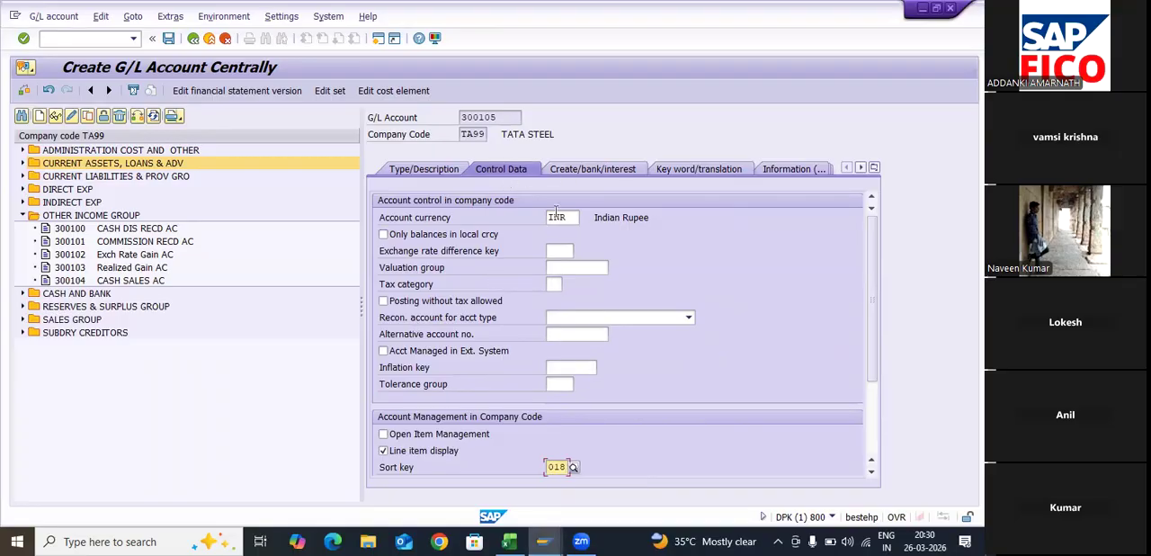
click(580, 169)
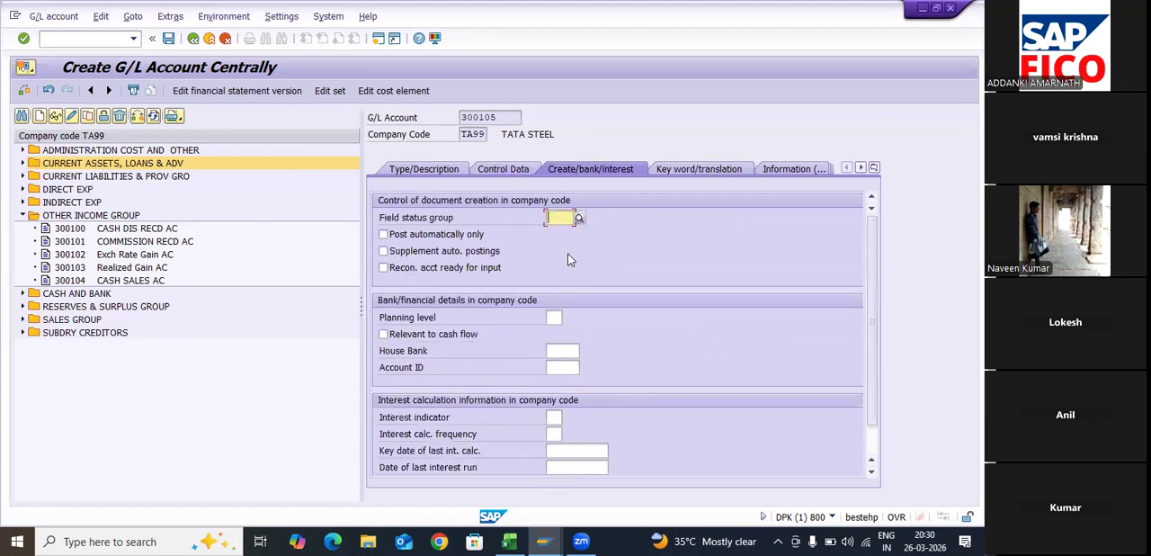
text(G0)
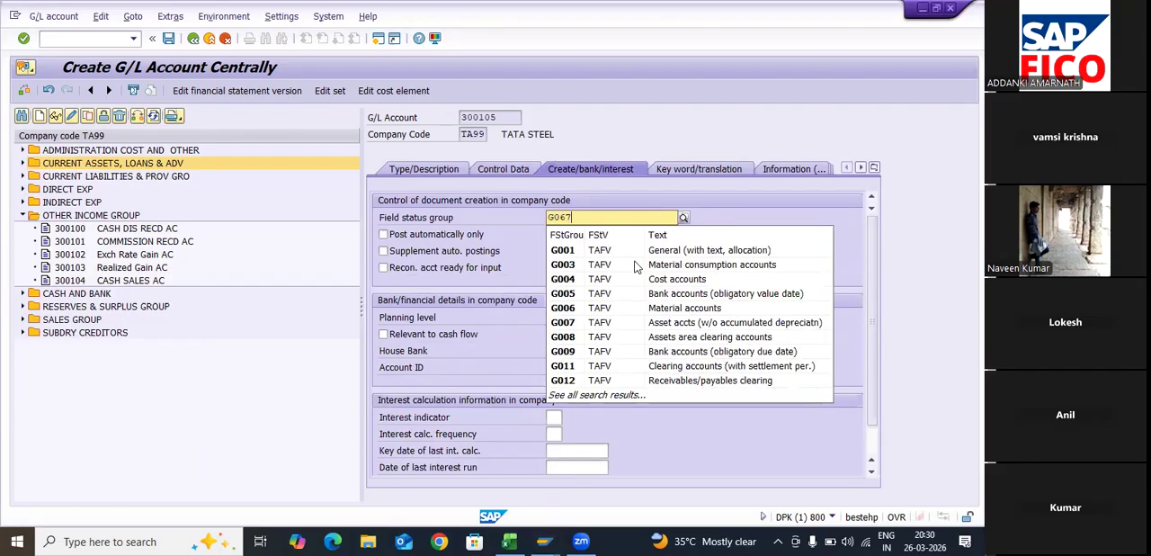
text(67)
click(634, 255)
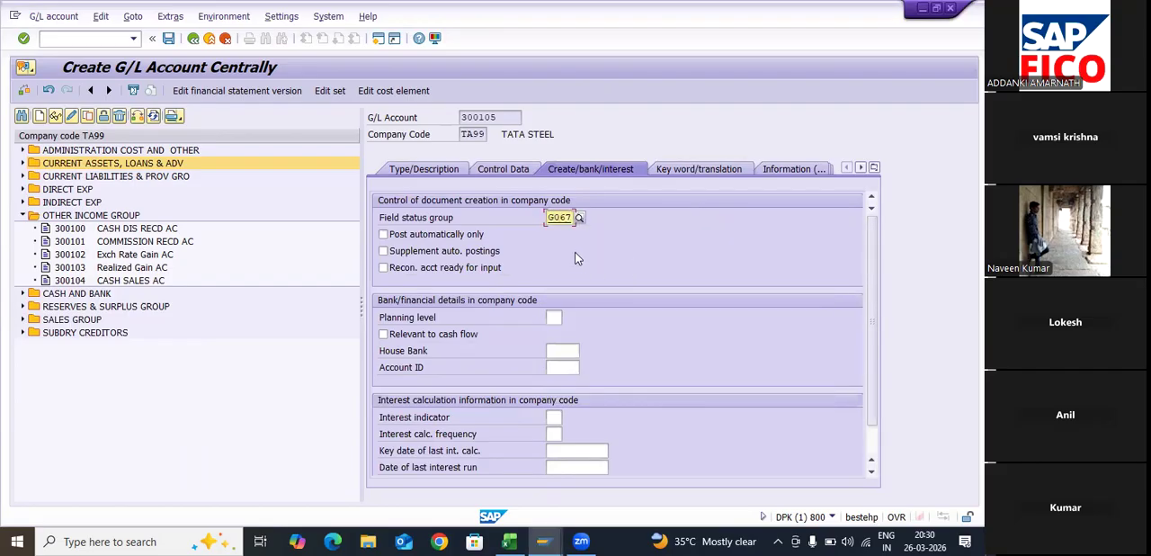
click(571, 221)
key(BackSpace)
key(BackSpace)
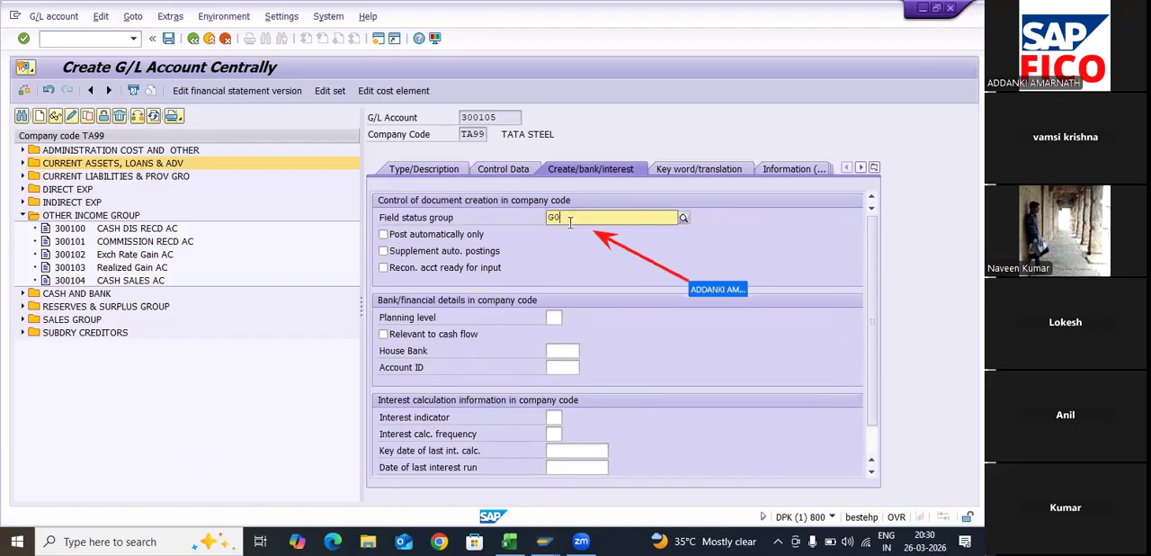
text(01)
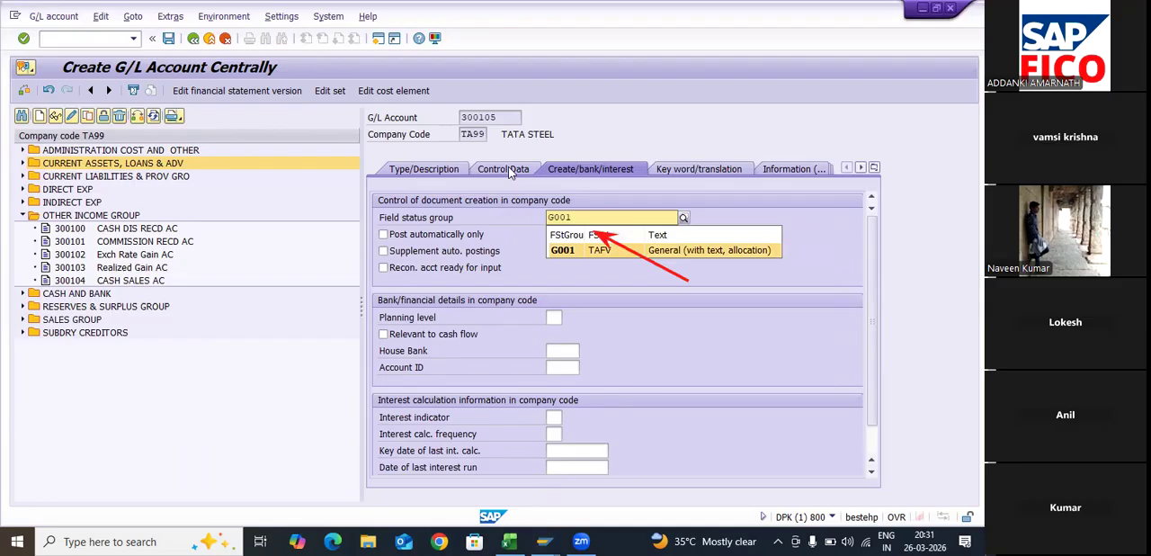
key(BackSpace)
key(BackSpace)
key(BackSpace)
key(BackSpace)
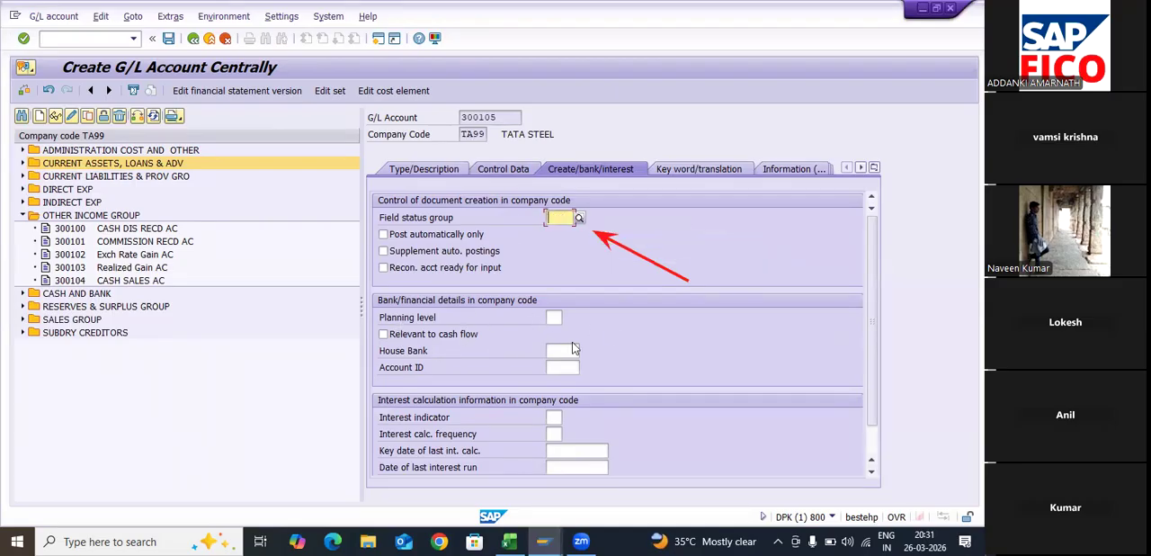
- Recheck the control data of G/L account 300105 and browse the available field status groups
key(ctrl+Page_Up)
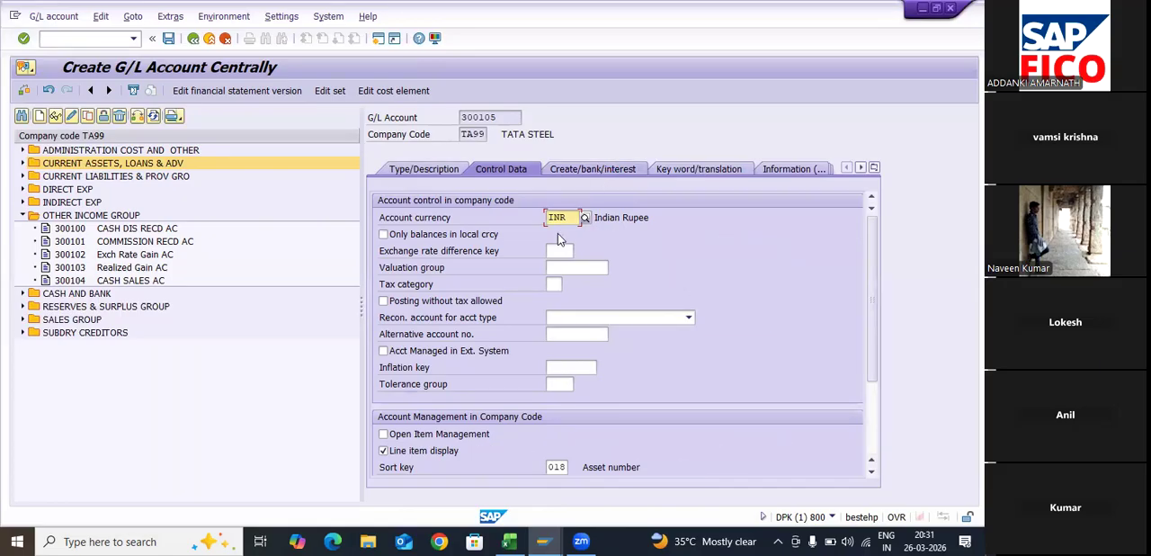
key(Return)
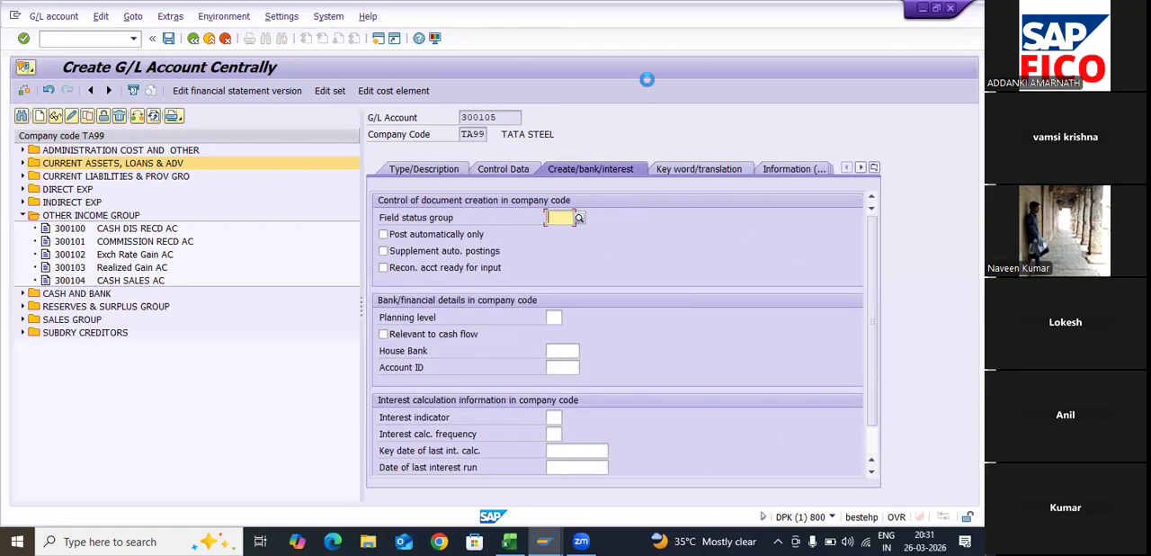
key(F4)
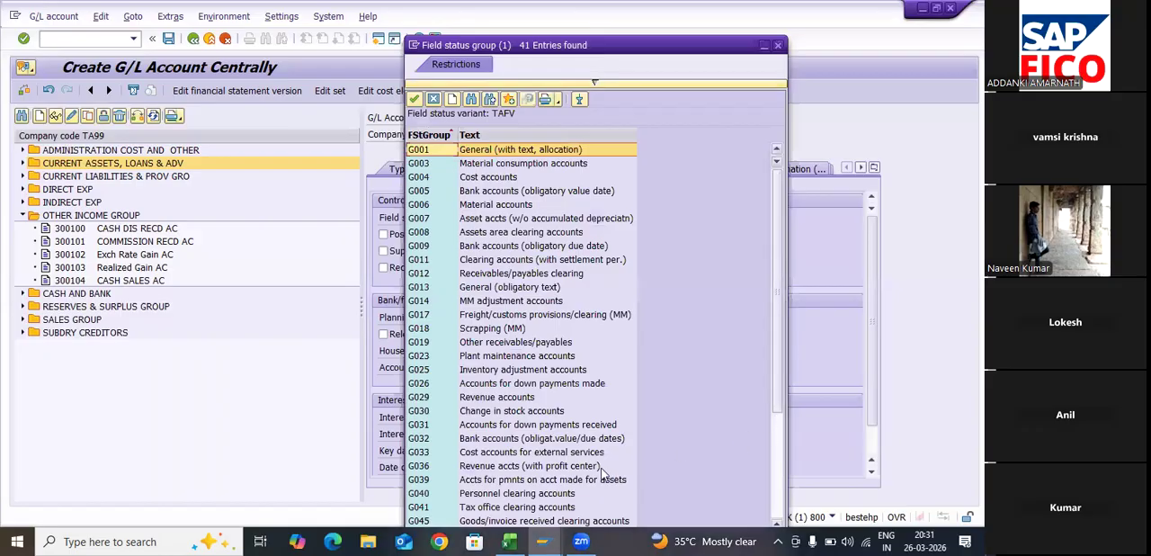
scroll(436, 518, down, 5)
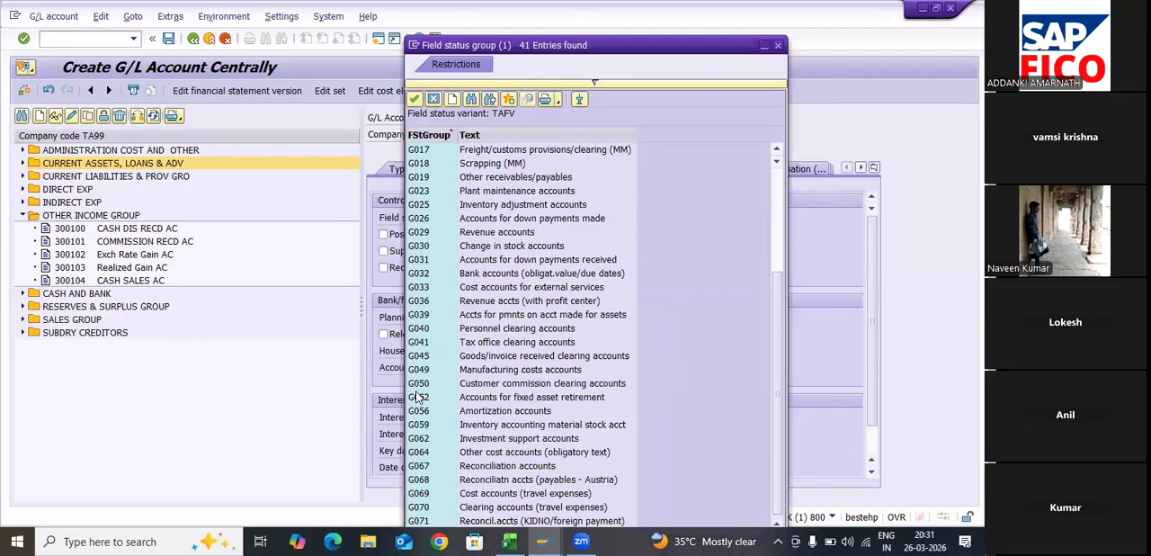
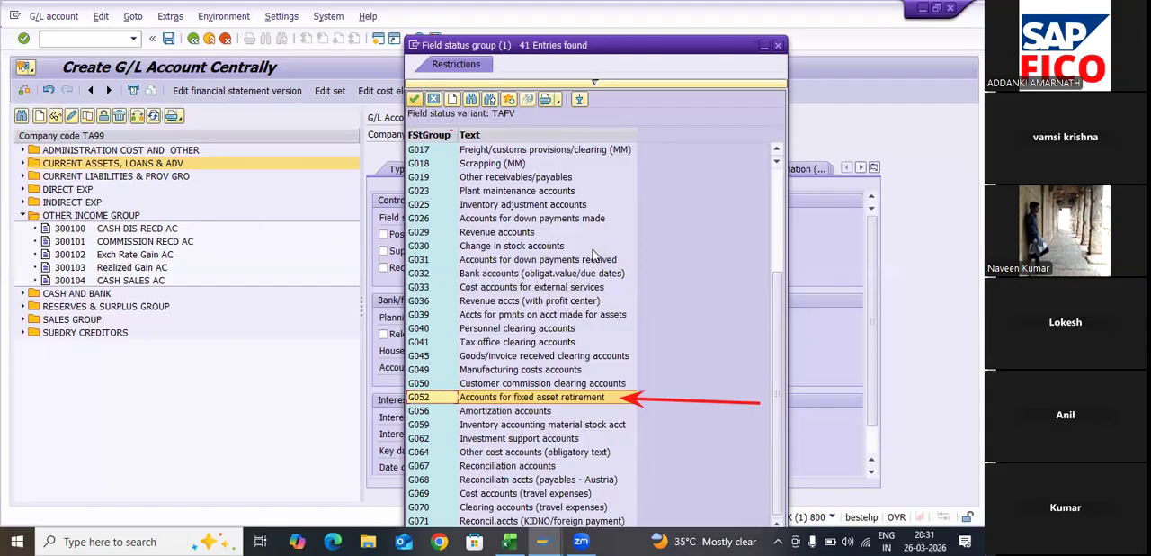
- Assign field status group G052 (Accounts for fixed asset retirement) to G/L account 300105 and save the account
click(413, 99)
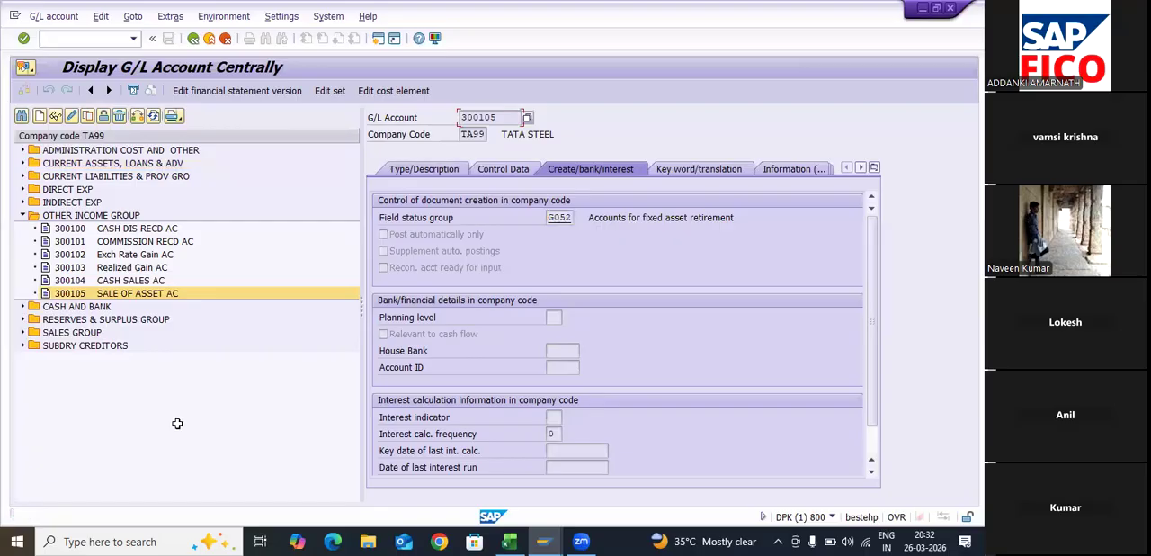
- Switch to the Excel step list, move to the Profit on Sale of Asset G/L Account item, and return to SAP
click(503, 449)
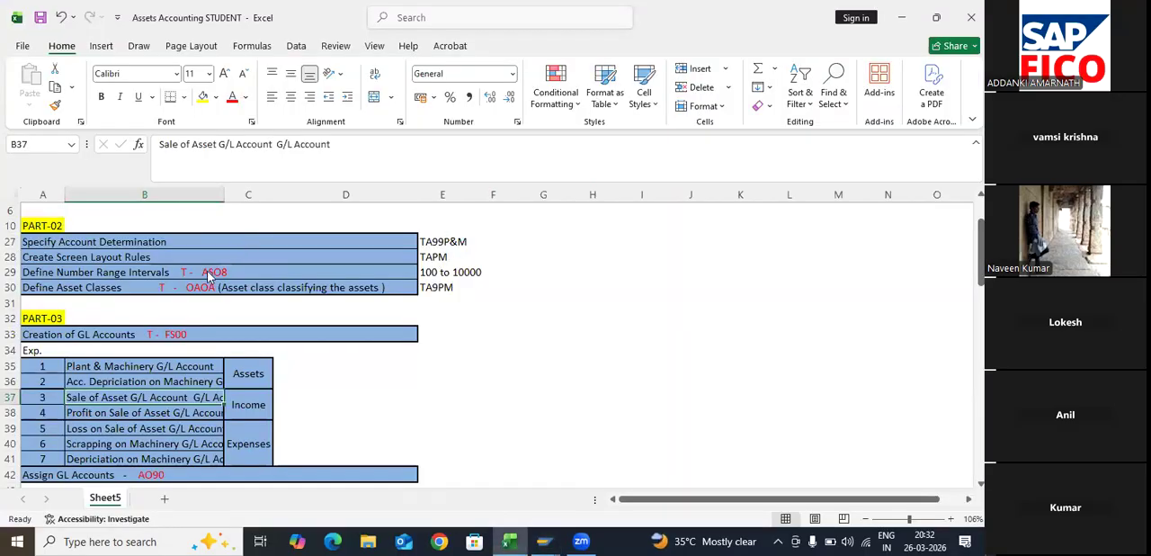
key(Down)
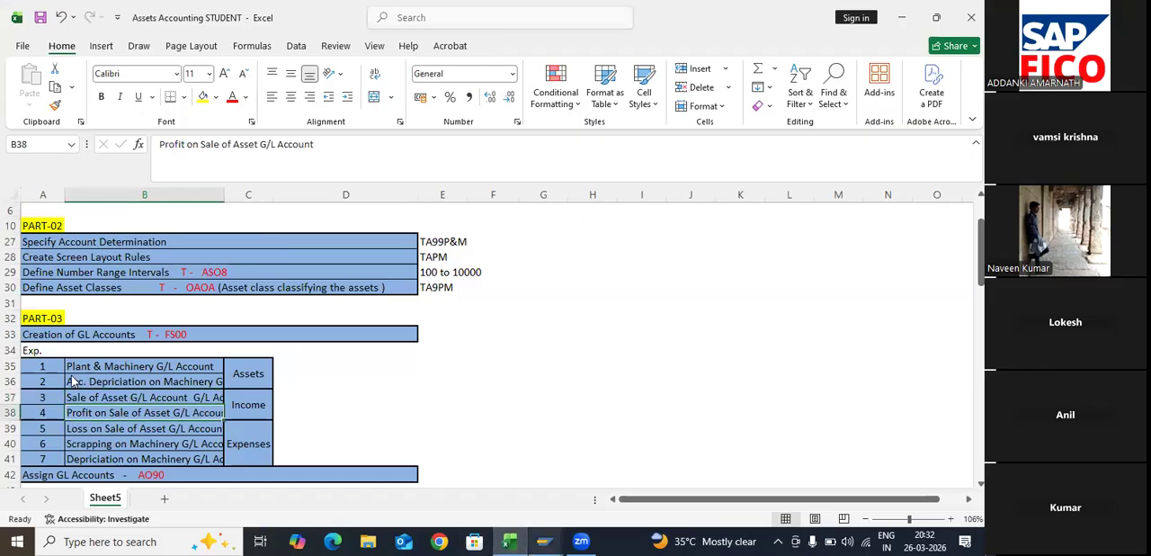
click(545, 541)
click(590, 482)
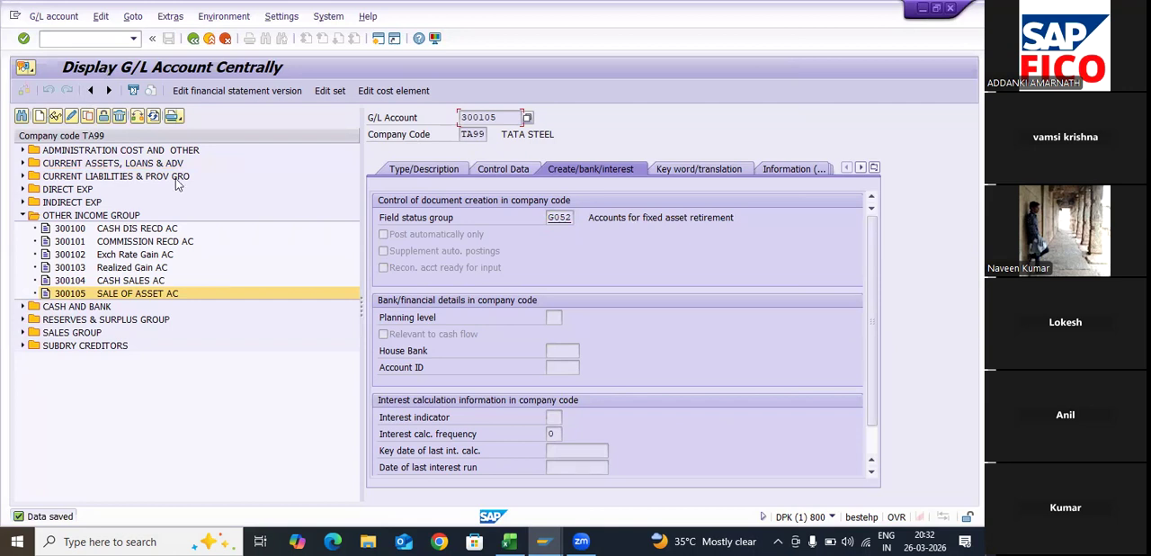
- Start creating G/L account 300106 in company code TA99
click(38, 115)
text(30010)
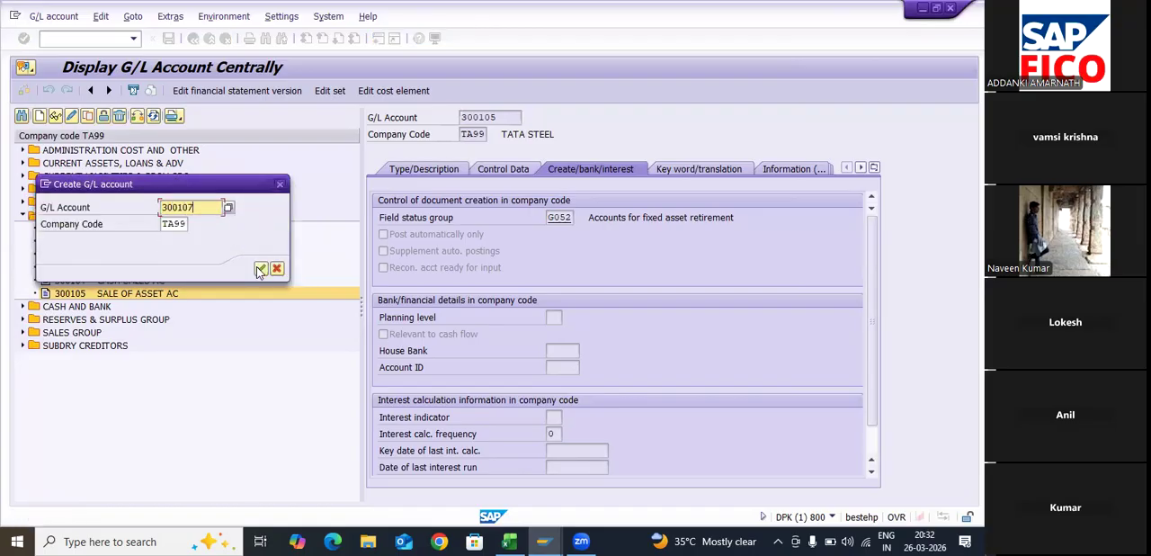
text(6)
key(Return)
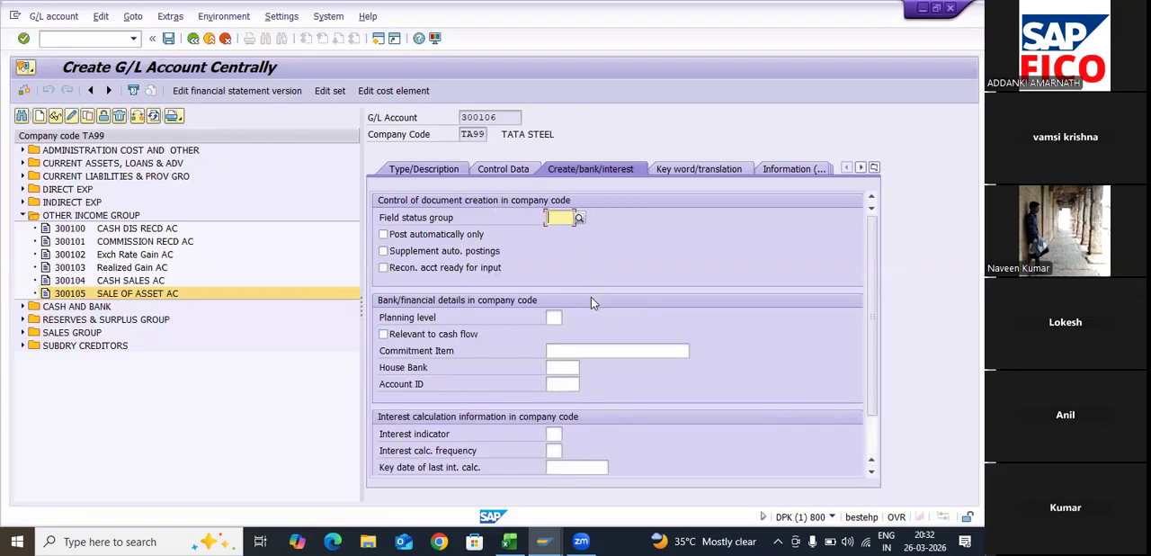
- Assign G/L account 300106 to the OTHER INCOME GROUP account group
key(F4)
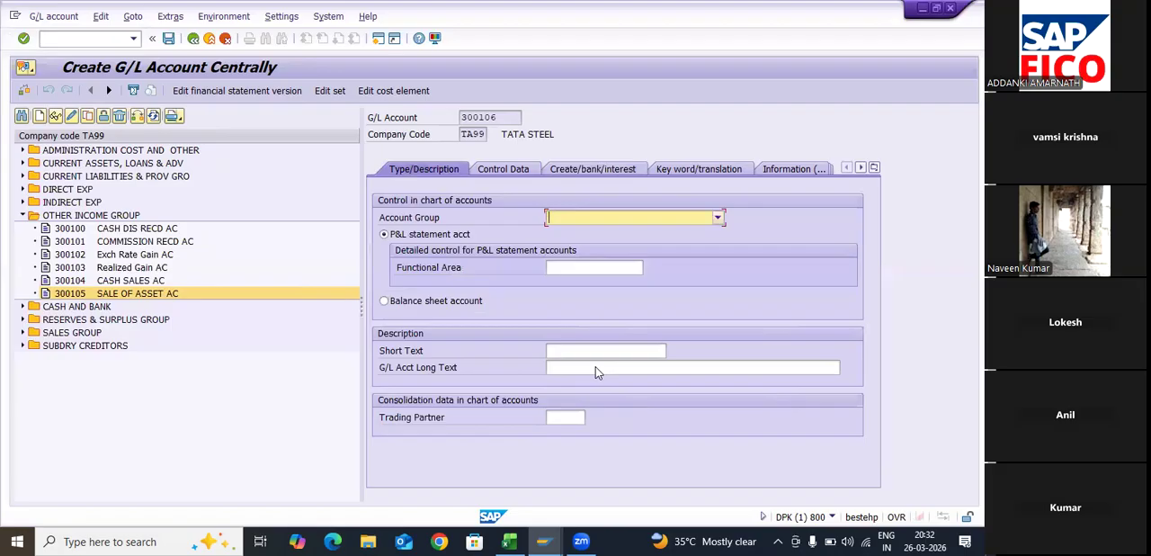
key(Down)
key(Down)
key(Down)
key(Down)
key(Down)
key(Down)
key(Down)
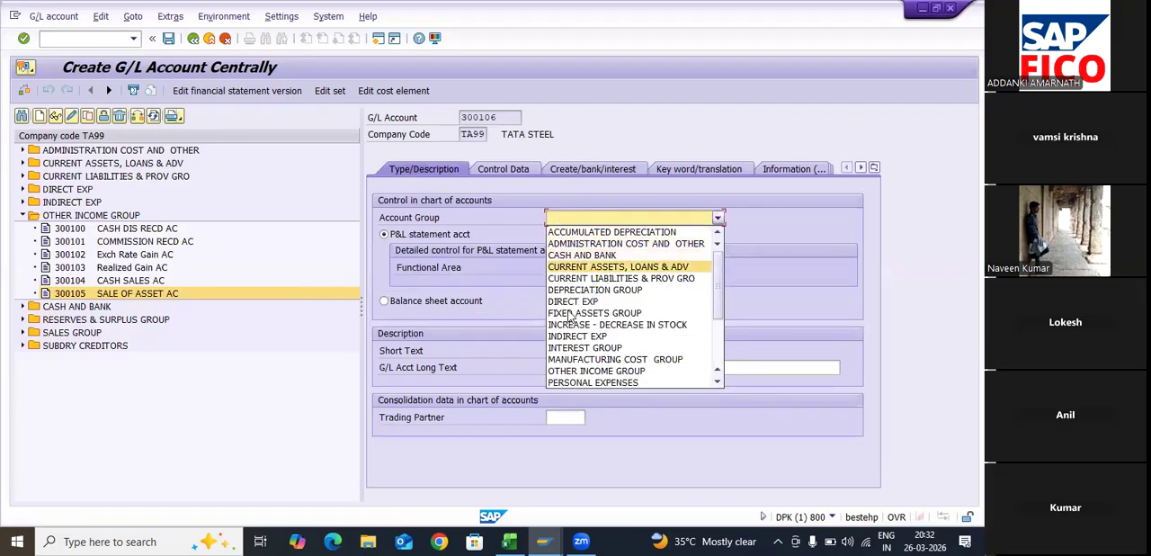
key(Down)
key(Down)
key(Down)
key(Down)
key(Down)
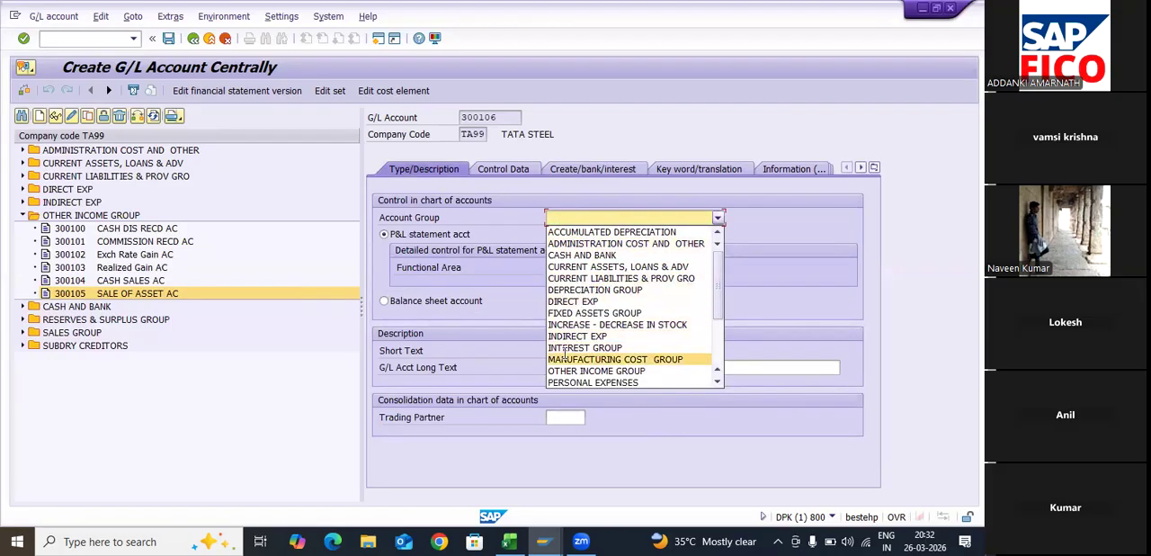
key(Return)
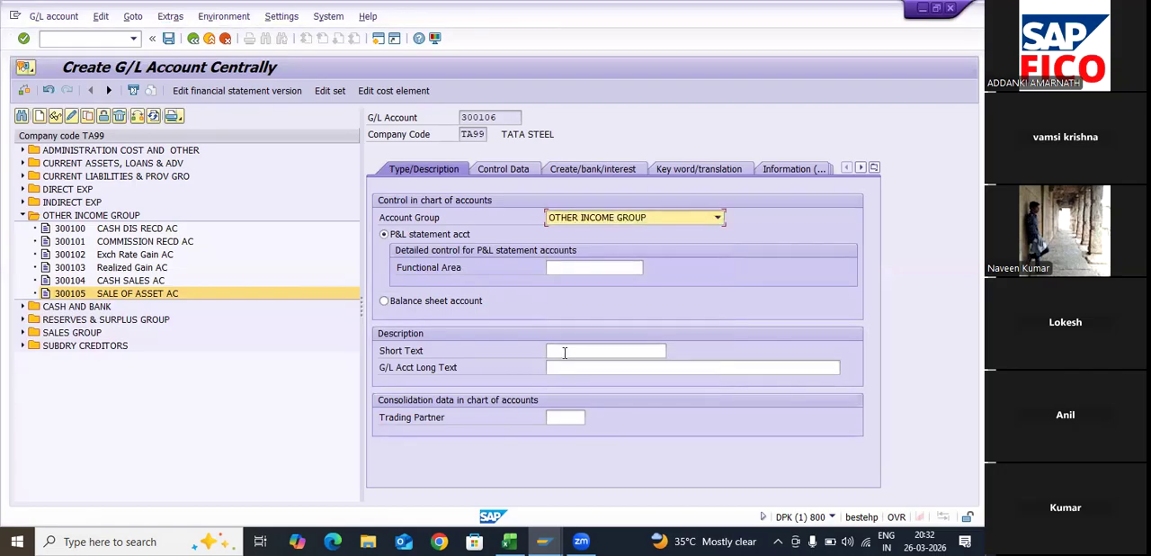
- Enter PROF ON SALE OF ASST as the short text of G/L account 300106
click(565, 353)
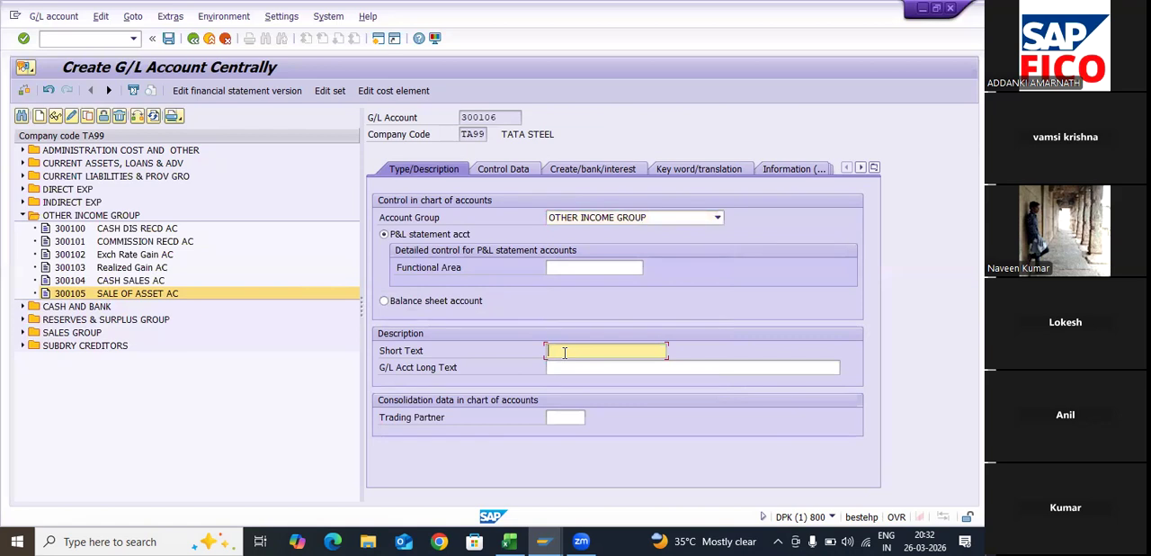
text(PROFIT )
text(ON SAL)
text(E OF )
text(AS)
key(BackSpace)
key(BackSpace)
key(BackSpace)
key(BackSpace)
key(BackSpace)
key(BackSpace)
key(BackSpace)
key(BackSpace)
key(BackSpace)
key(BackSpace)
key(BackSpace)
key(BackSpace)
key(BackSpace)
key(BackSpace)
key(BackSpace)
key(BackSpace)
text(ON SALE OF ASSE)
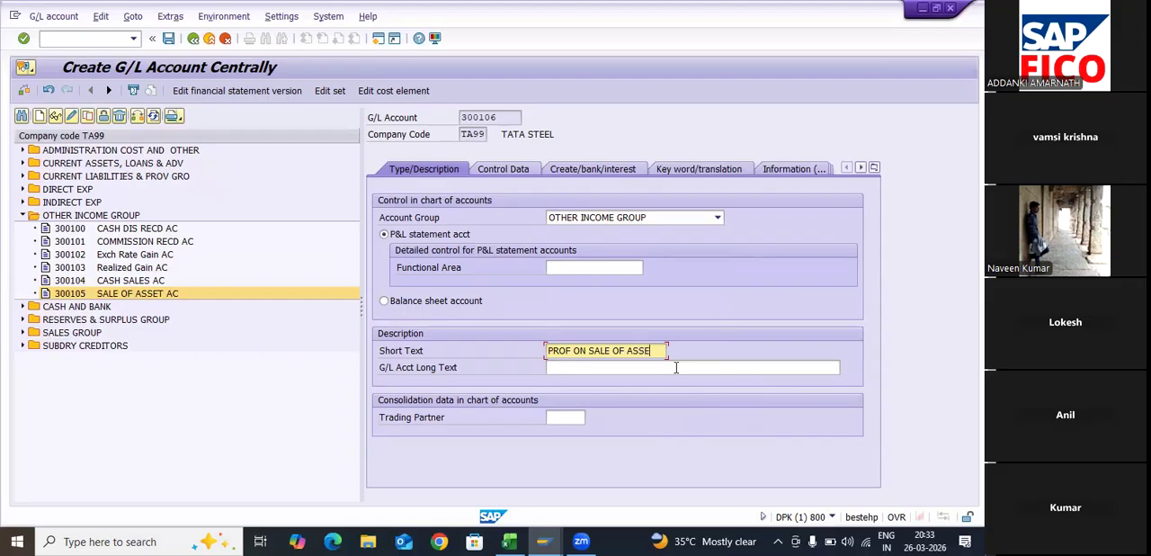
key(BackSpace)
text(T)
- Enter PROFIT ON SALE OF ASSET ACCOUNT as the long text of G/L account 300106
click(677, 367)
text(PROFI)
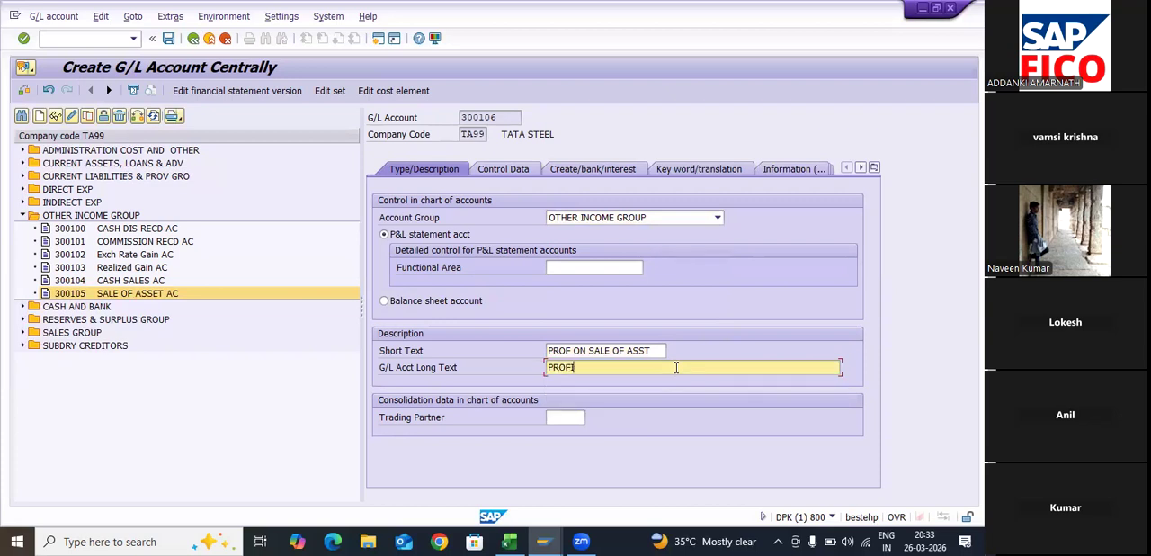
text(T ON SALE OF ASSET ACCOUNT)
key(Return)
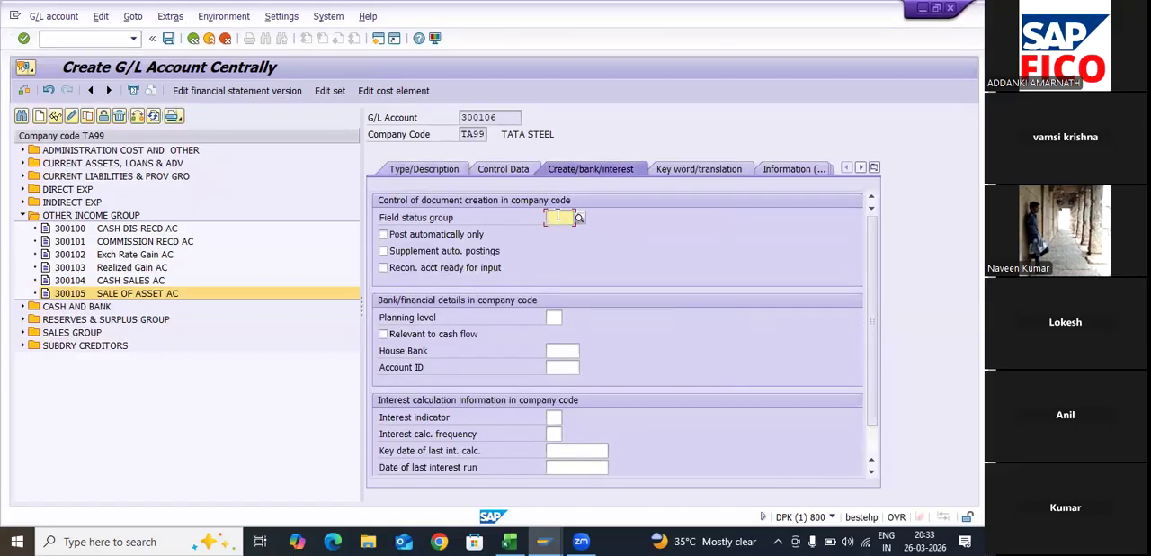
text(G)
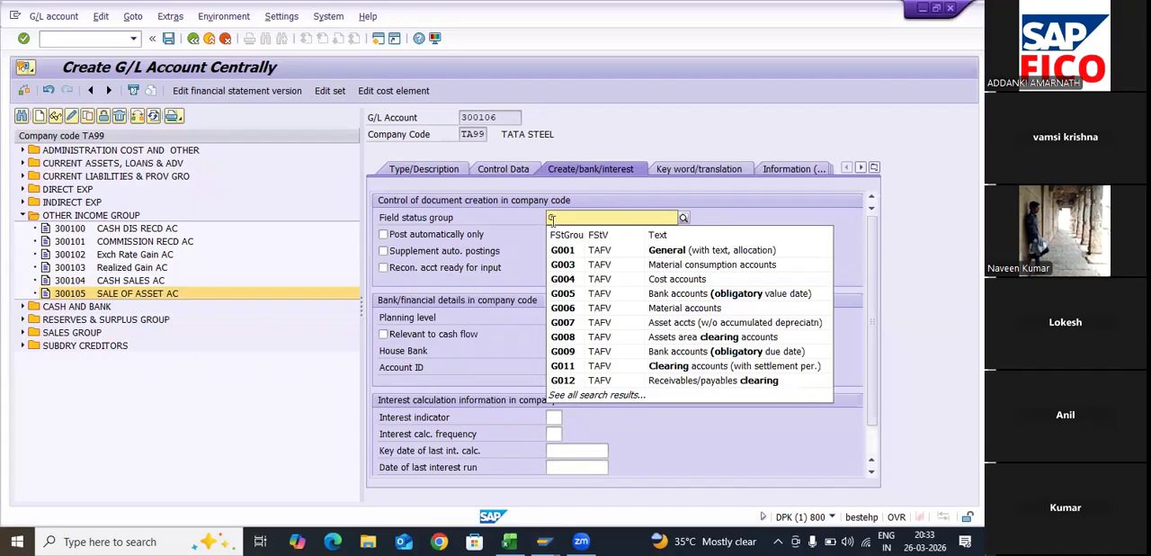
click(509, 169)
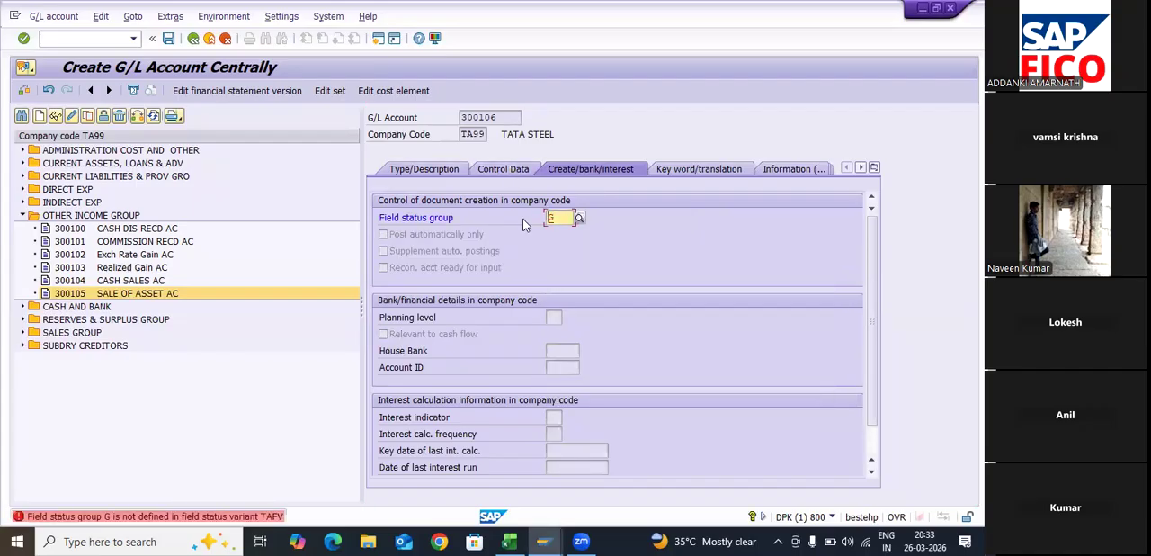
key(BackSpace)
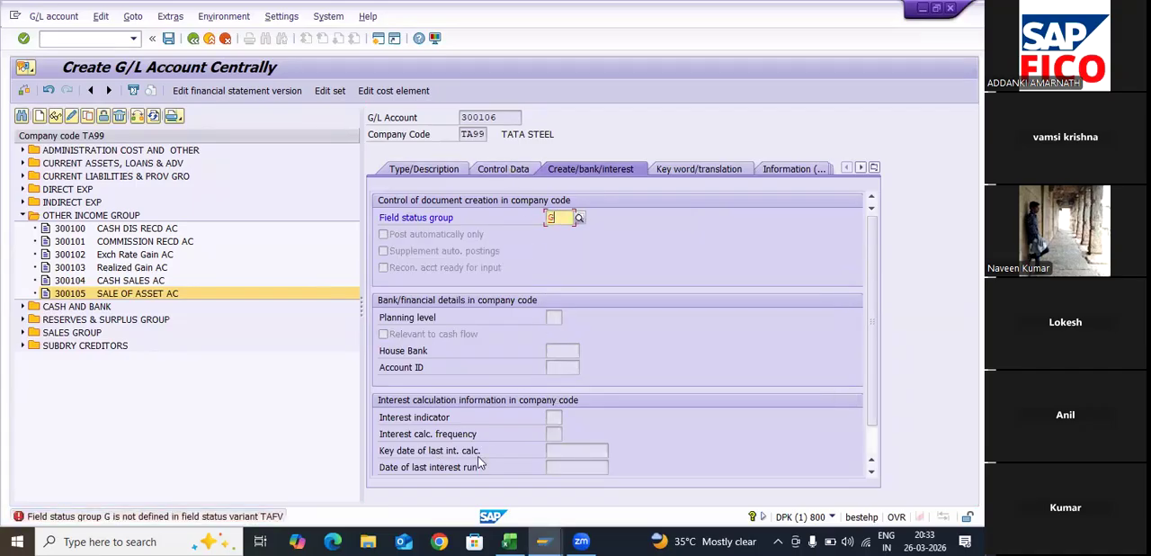
- Enable line item display for G/L account 300106 and set its sort key to 018
click(501, 169)
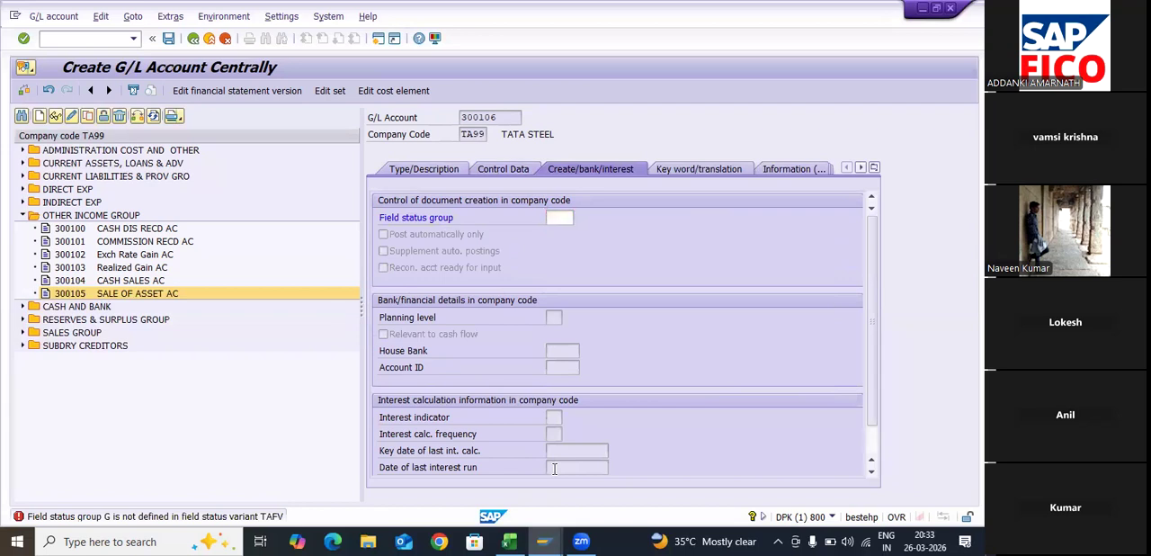
click(553, 462)
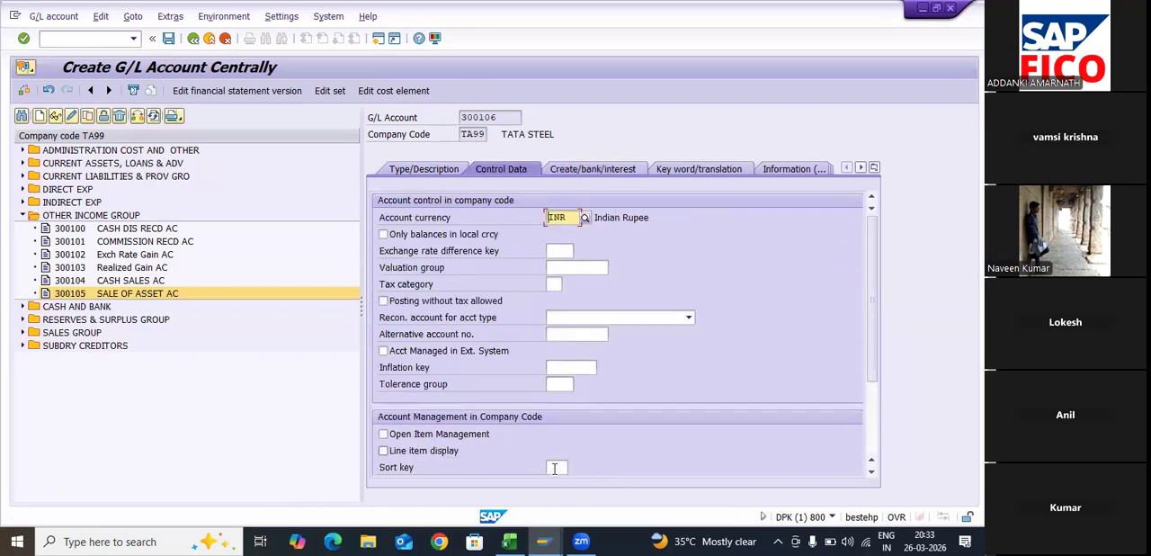
key(Tab)
text(018)
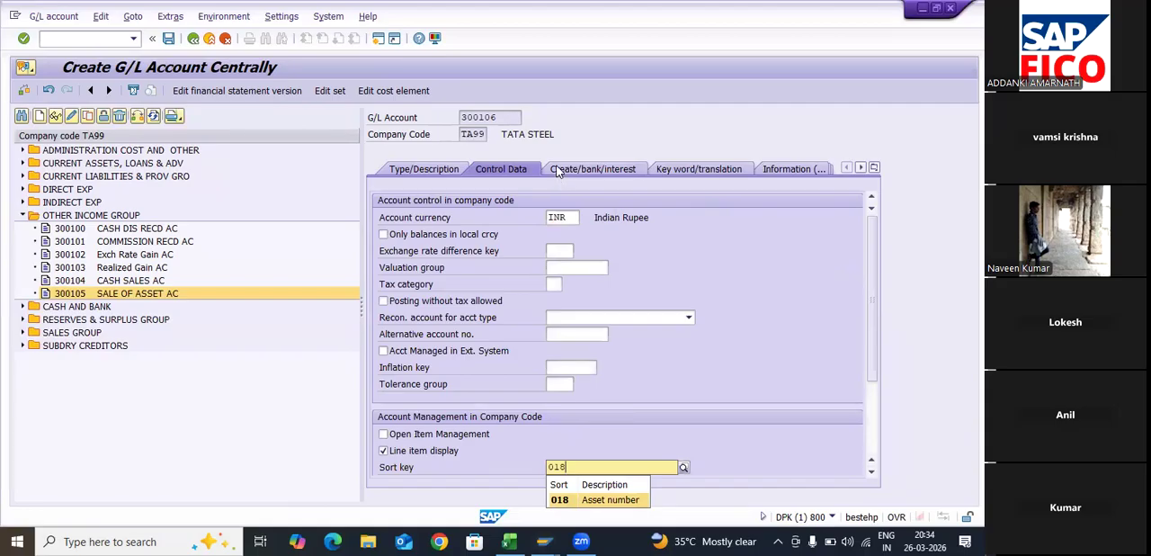
key(Return)
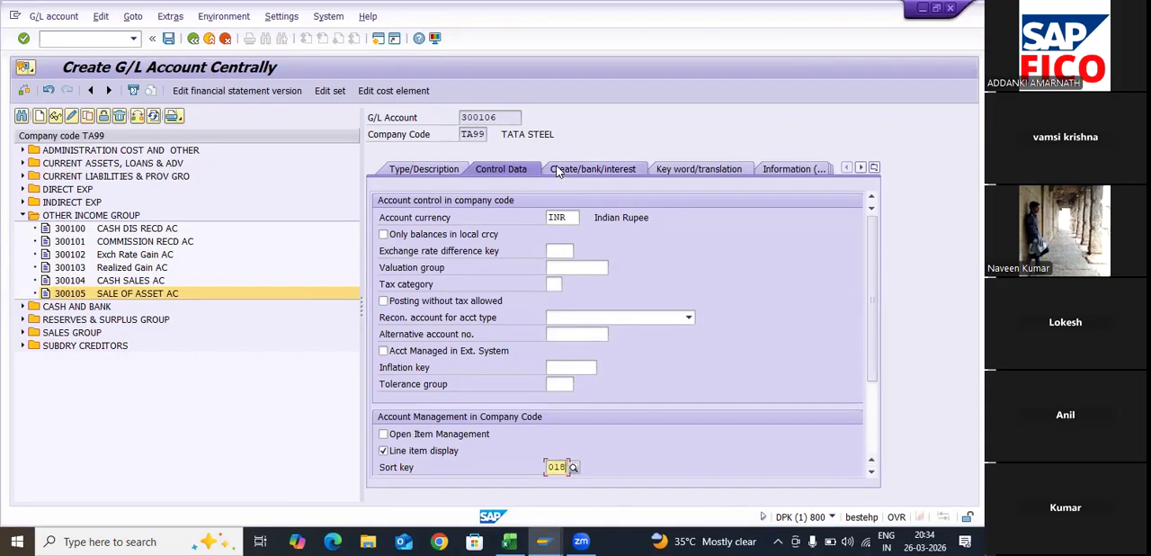
- Set the field status group of G/L account 300106 to G052 and save the account
click(559, 171)
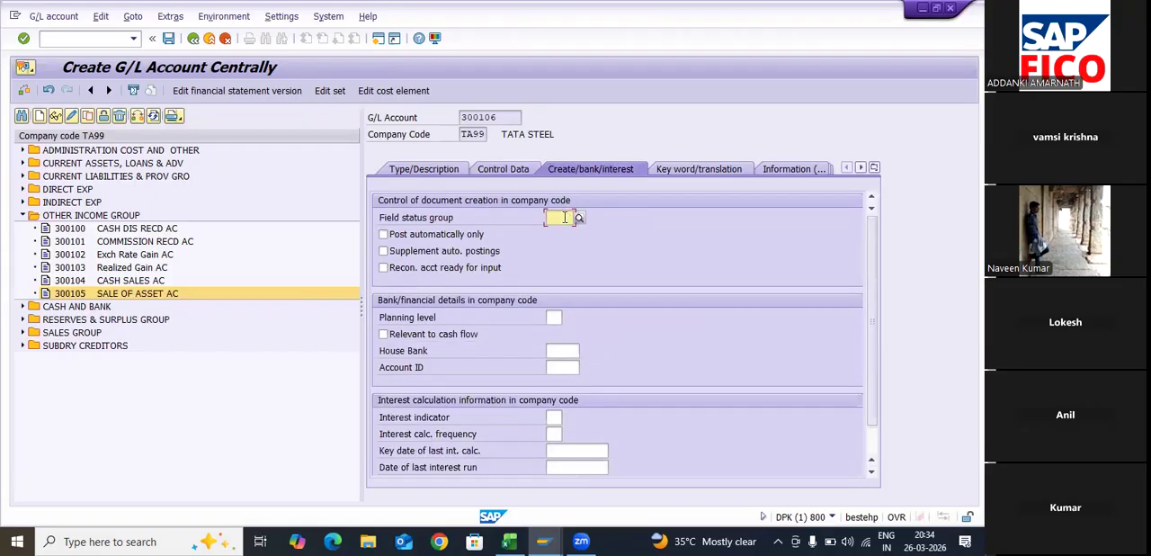
text(G)
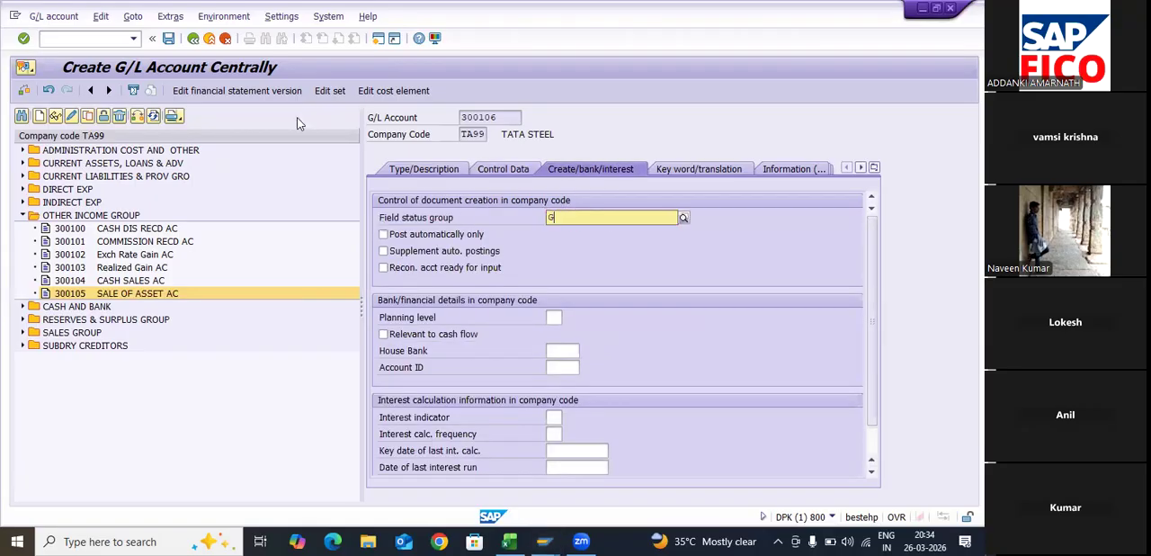
text(052)
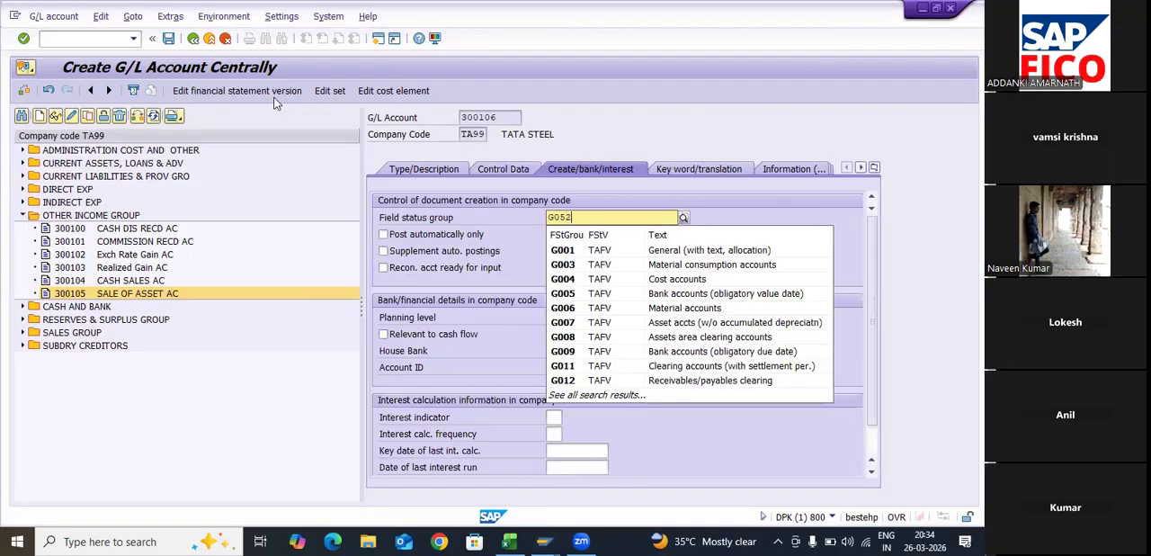
key(Down)
key(Return)
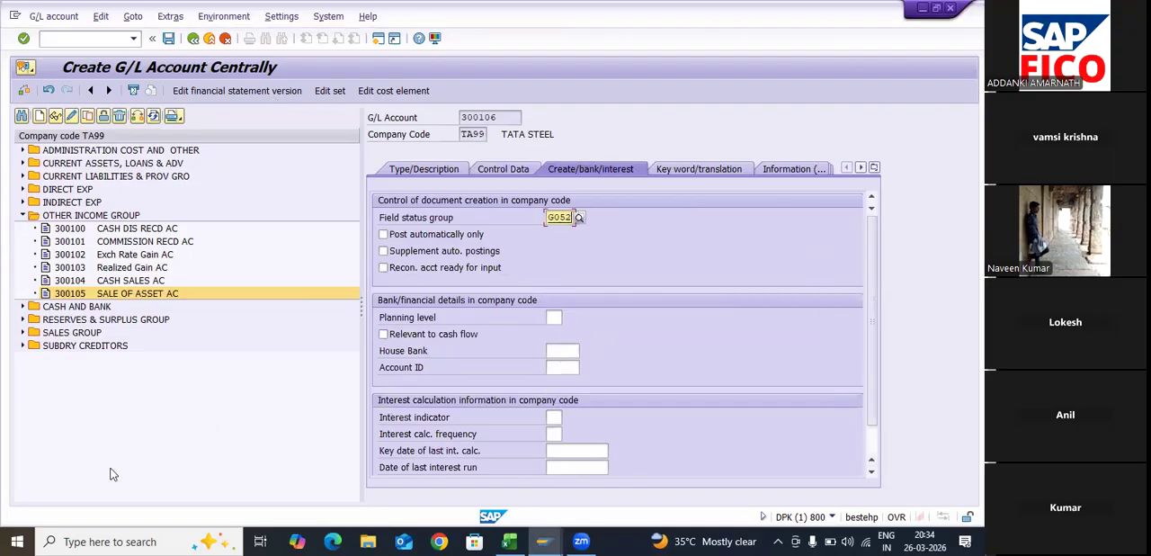
key(ctrl+s)
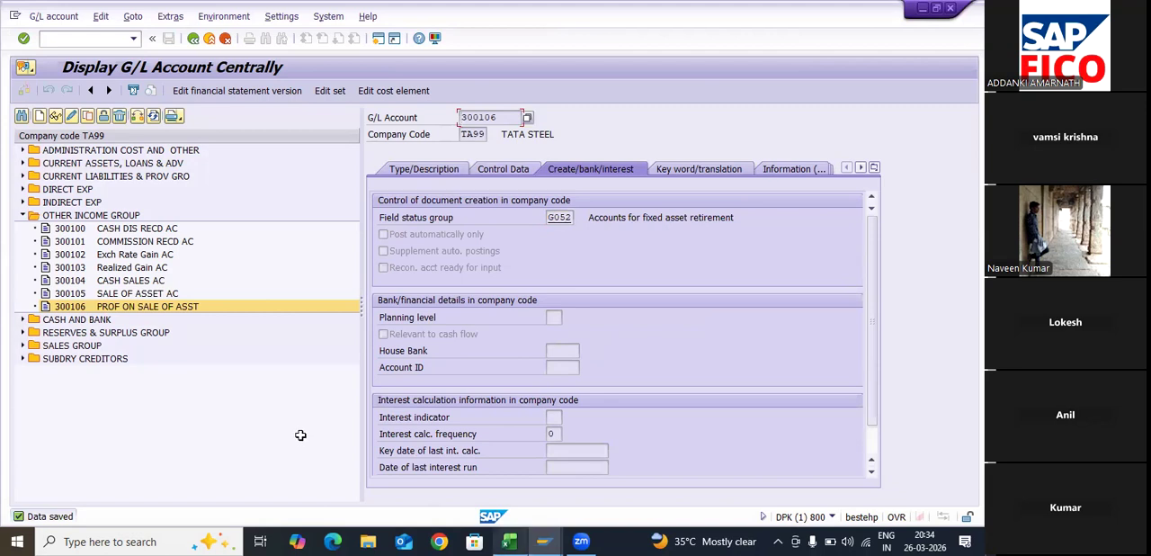
- Move to the Loss on Sale of Asset G/L Account item in the Excel step list, and list the existing INDIRECT EXP accounts in SAP
key(alt+Tab)
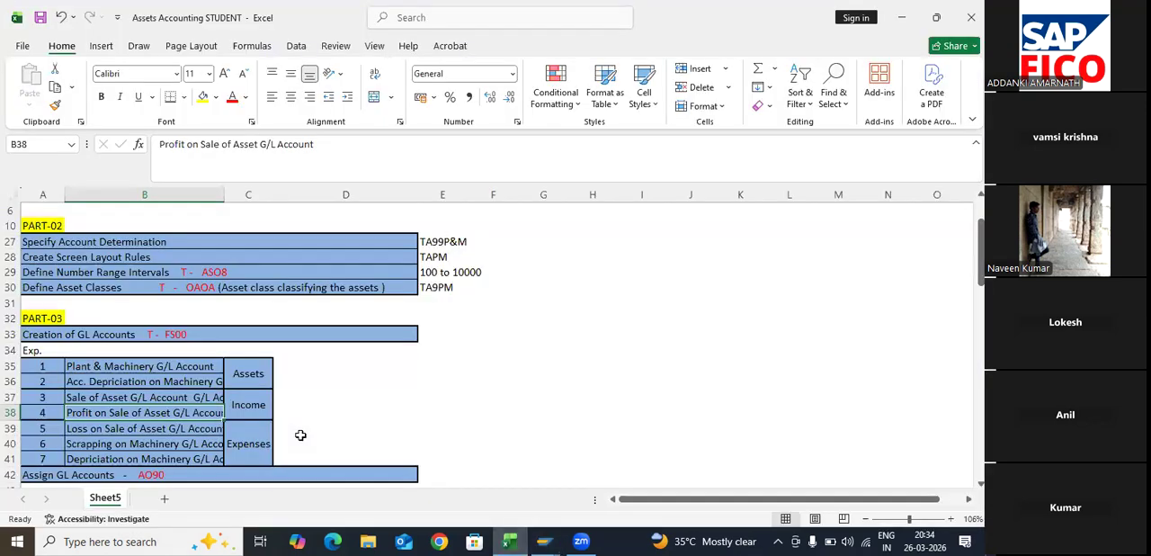
key(Down)
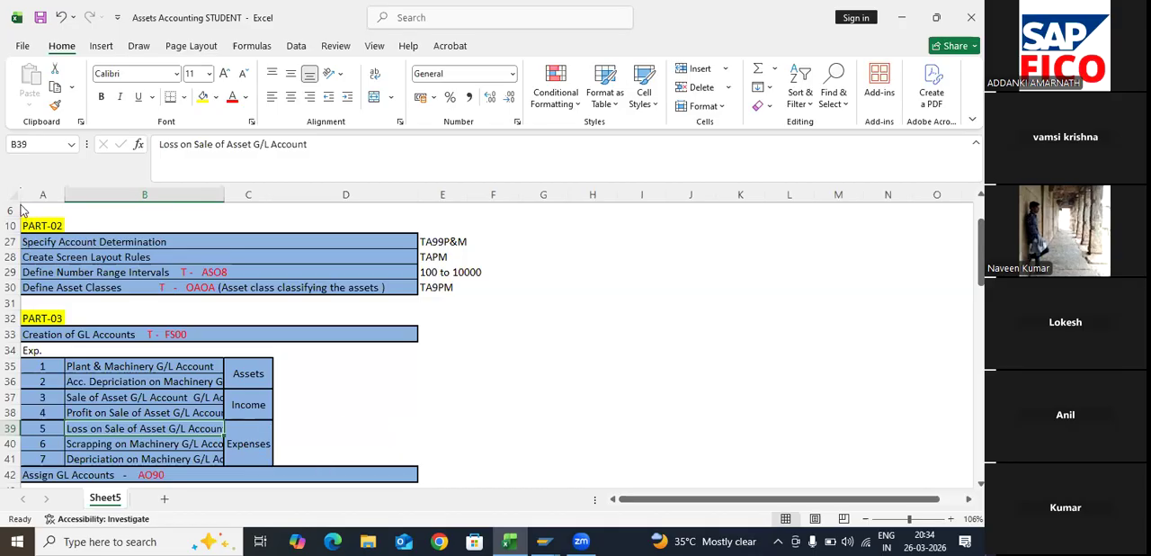
key(alt+Tab)
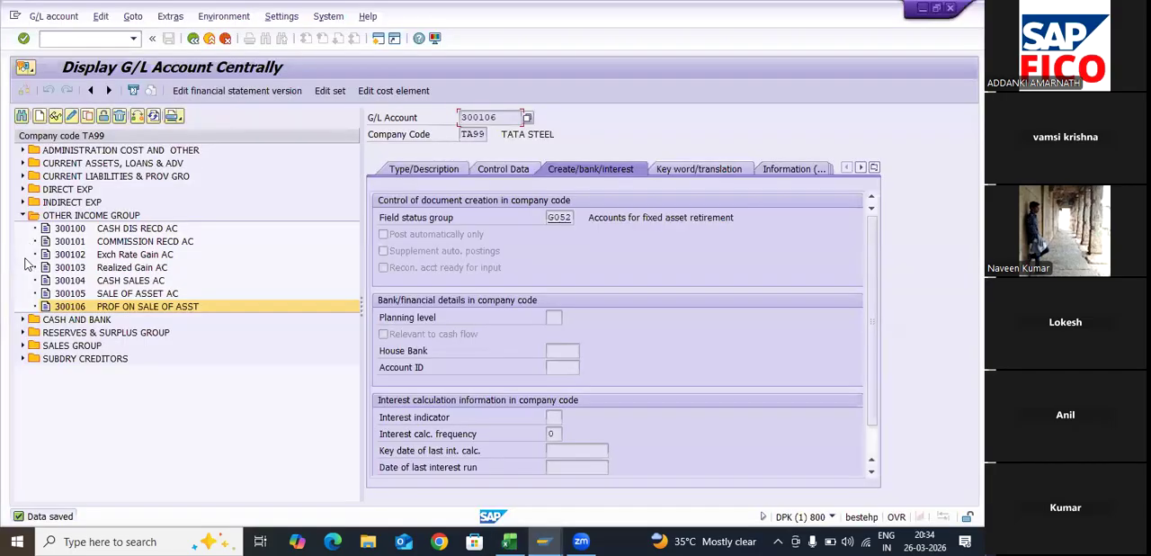
click(23, 215)
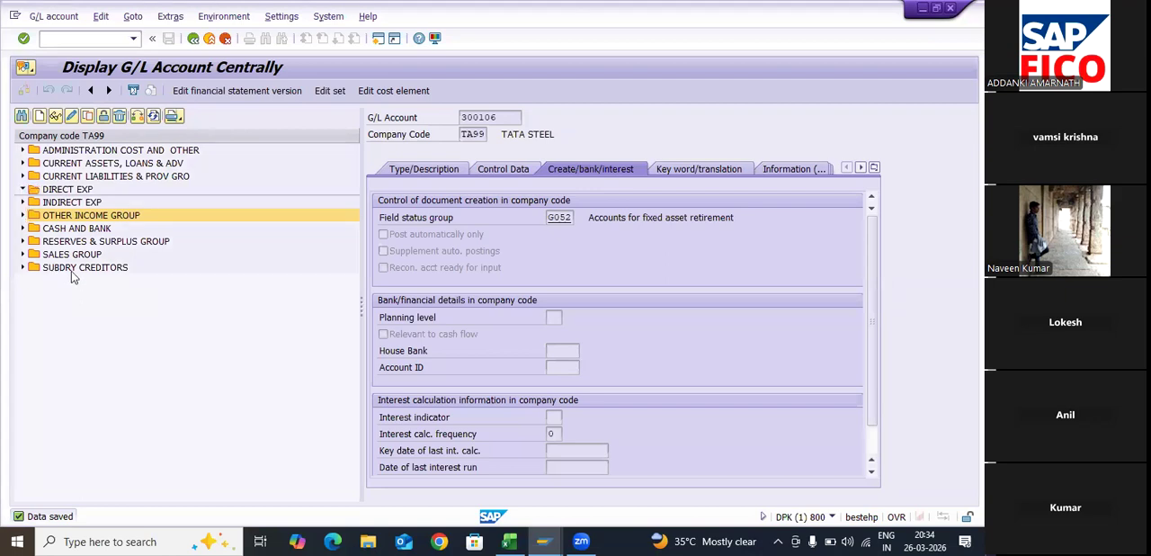
click(42, 114)
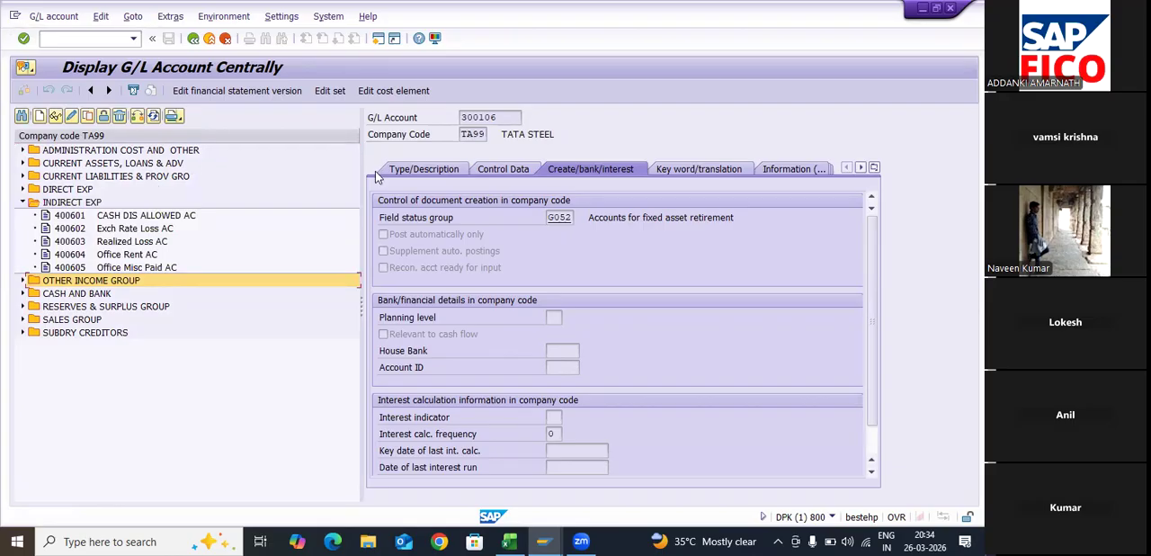
- Start creating G/L account 400606 in company code TA99
click(39, 116)
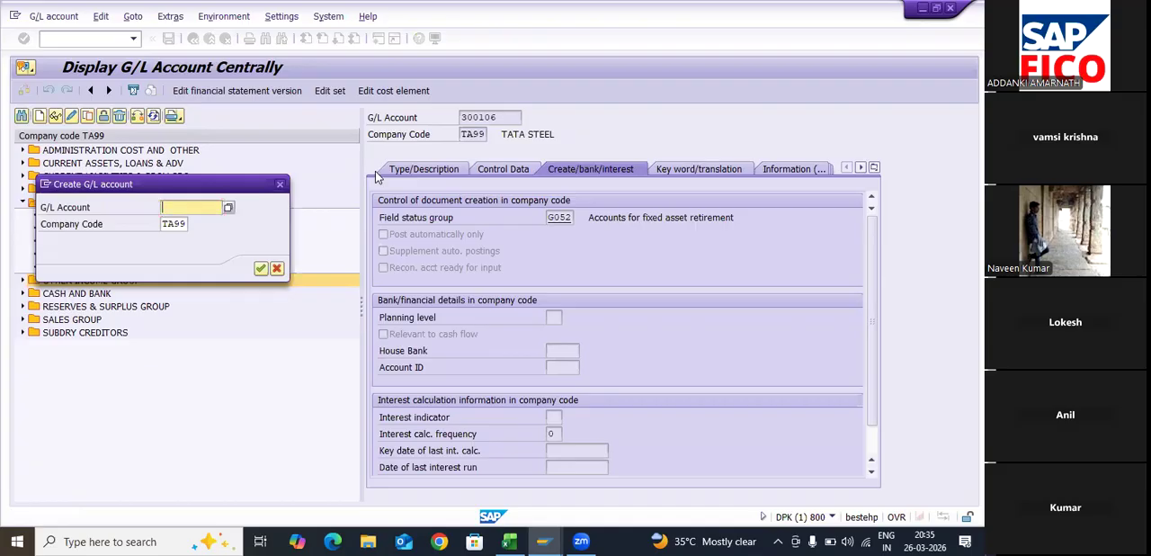
text(400)
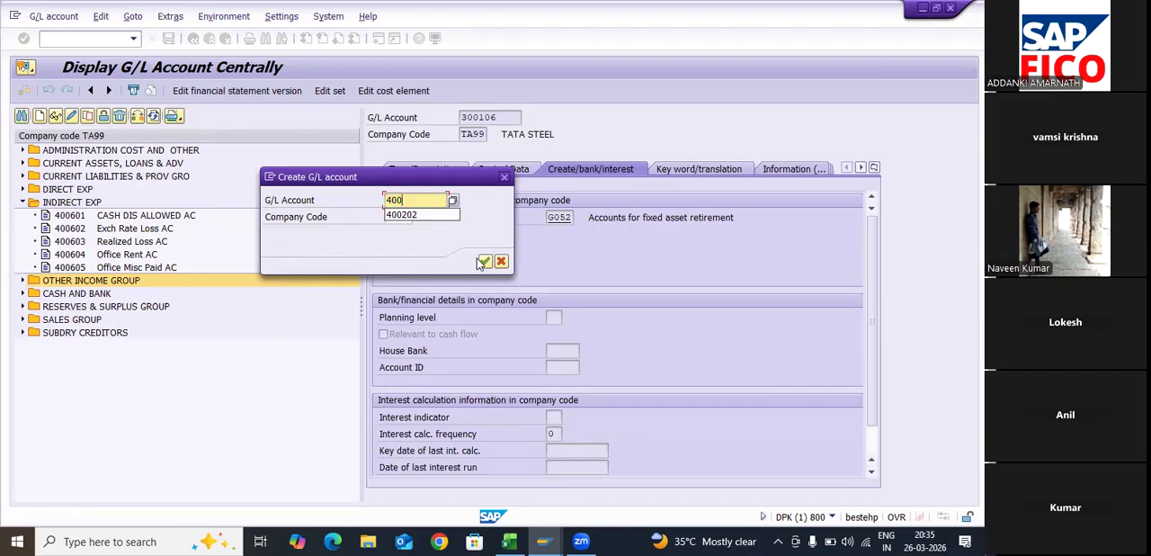
text(606)
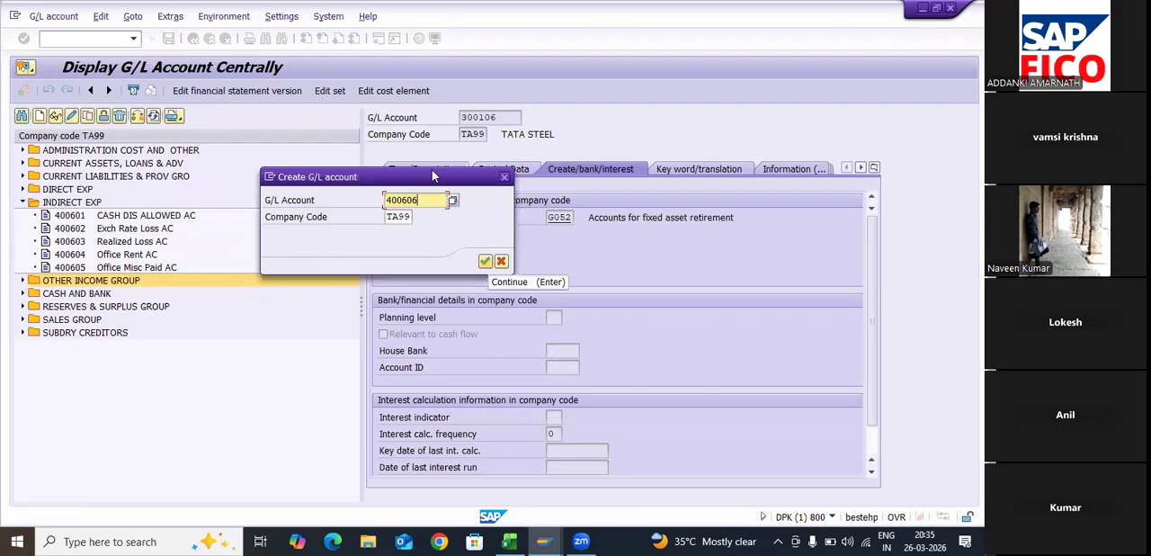
key(Return)
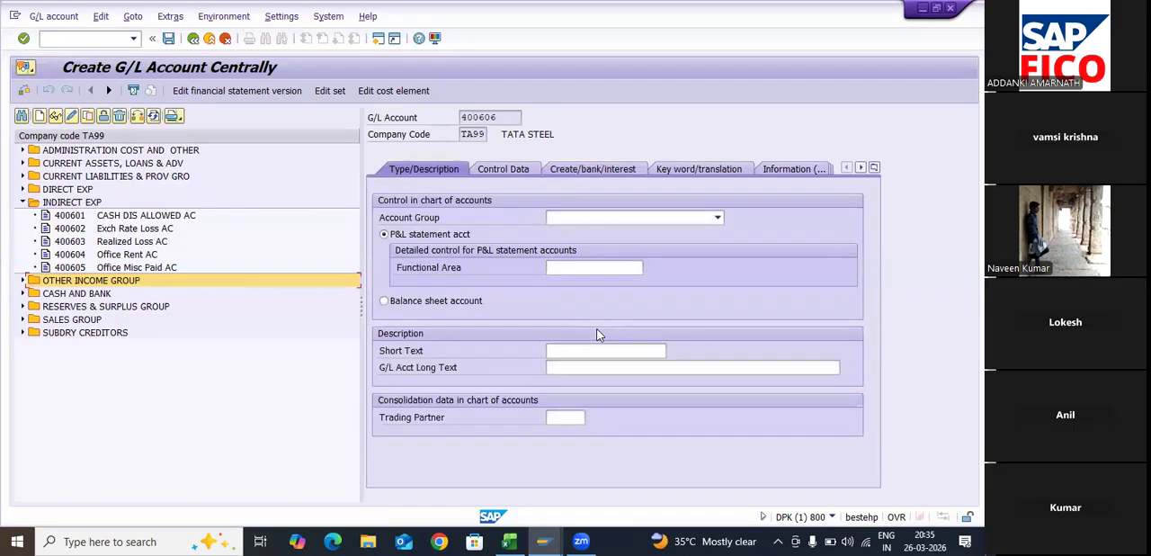
- Assign G/L account 400606 to the INDIRECT EXP account group
click(619, 217)
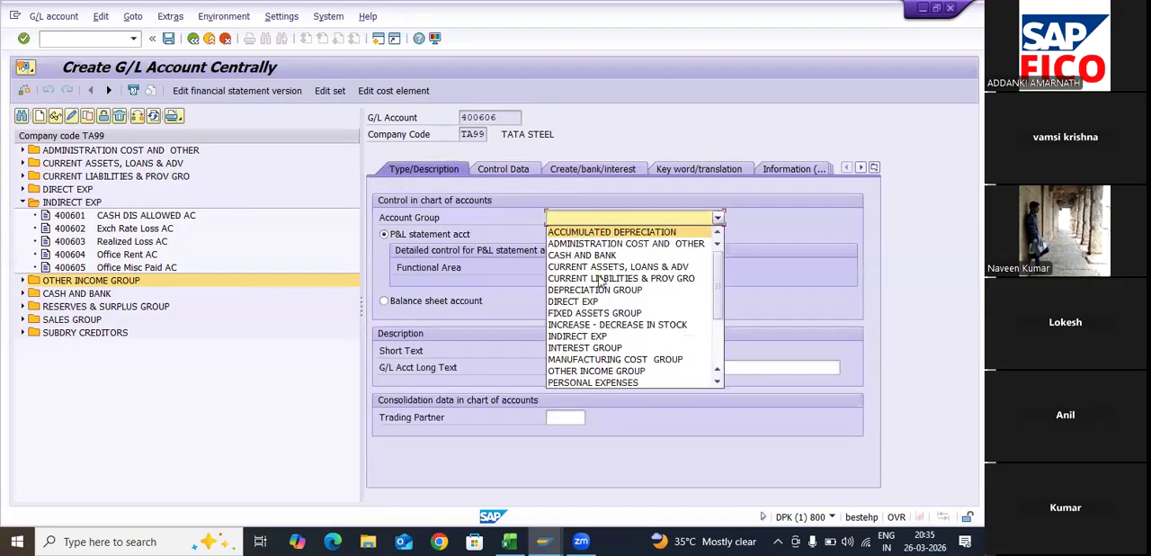
key(Down)
key(Down)
key(Down)
key(Down)
key(Down)
key(Down)
key(Down)
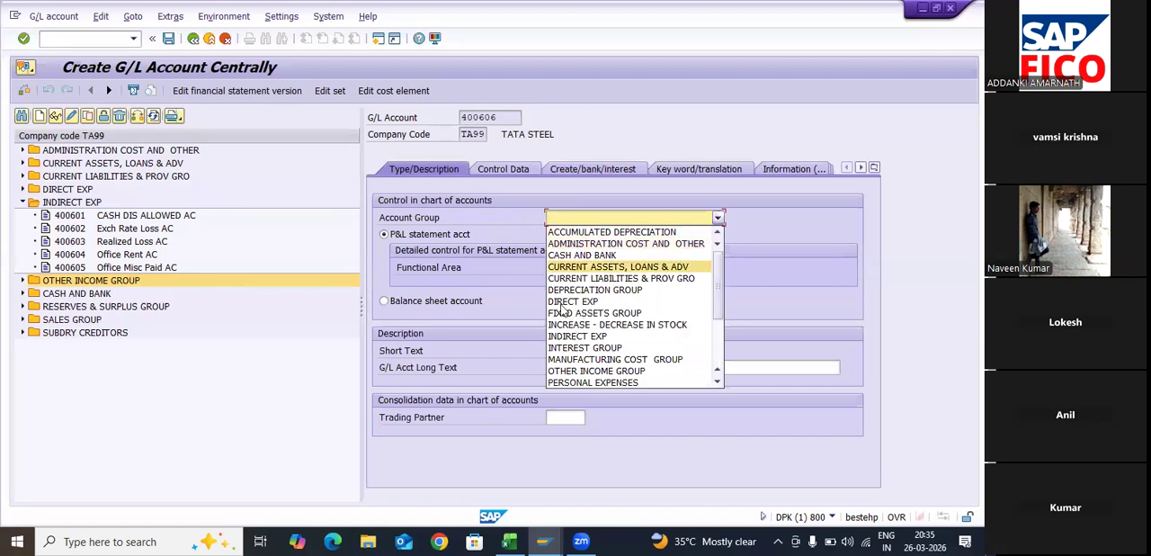
key(Down)
key(Return)
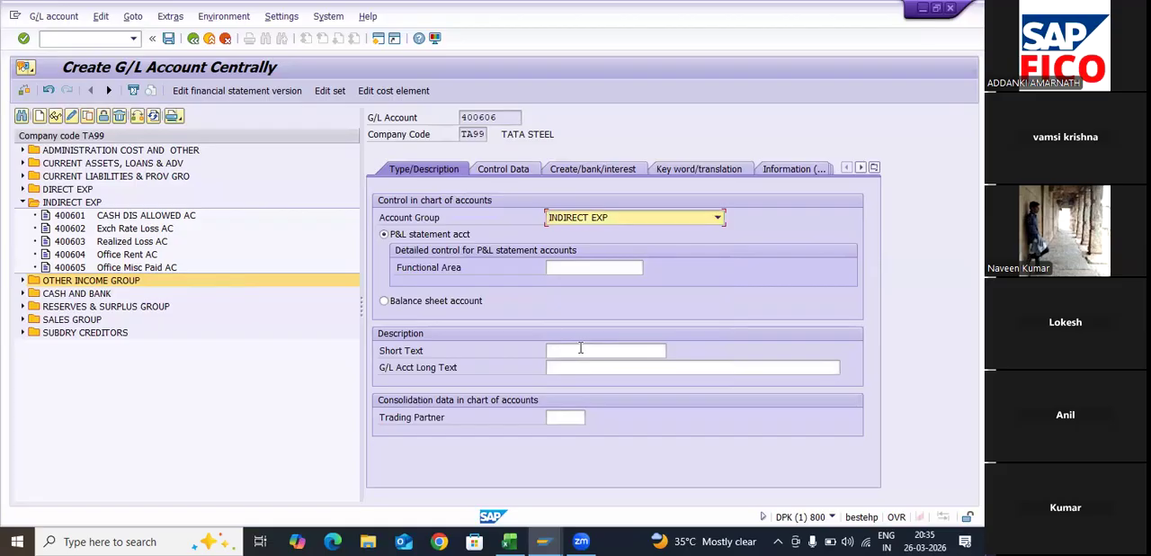
- Enter LOSS ON SALE ASSET as the short text of G/L account 400606
click(580, 349)
text(LOSS )
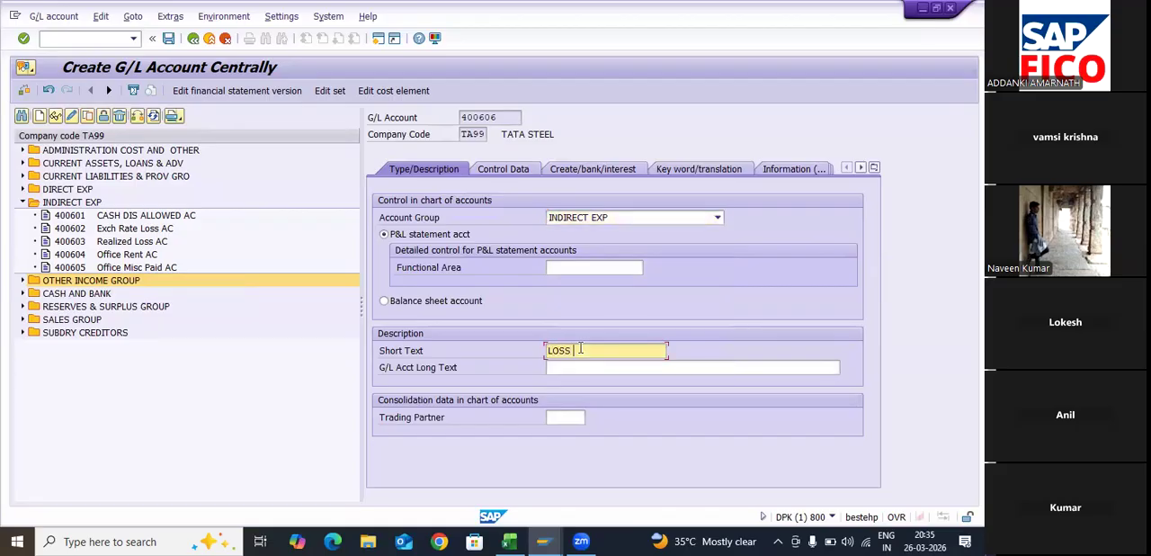
text(ON SALE ASSET A)
key(BackSpace)
key(BackSpace)
- Enter LOSS ON SALE OF ASSET ACCOUNT as the long text of G/L account 400606
click(619, 367)
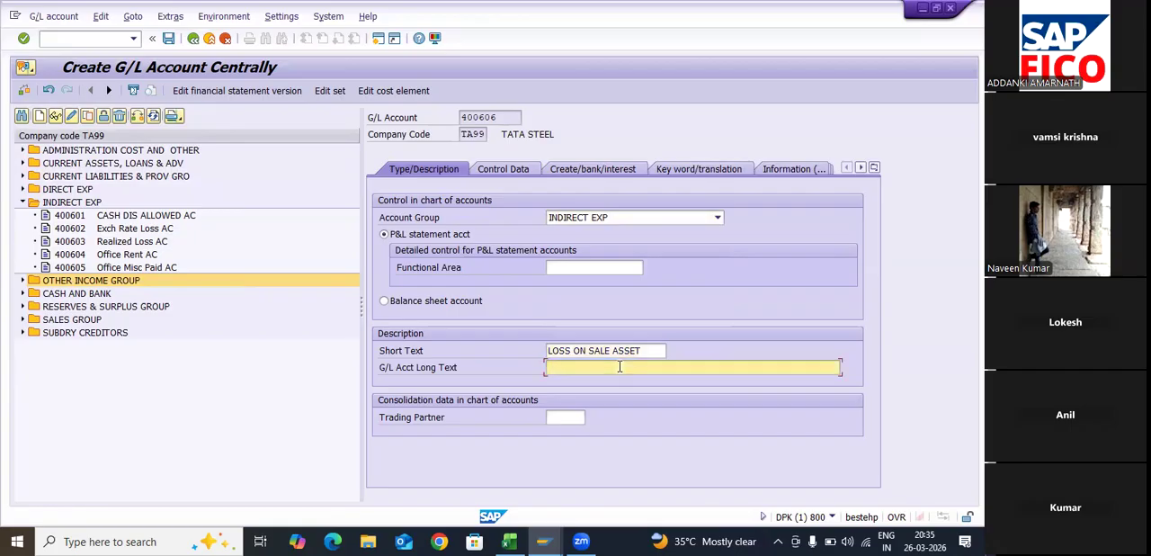
text(LOSS ON SALE OF)
text(A)
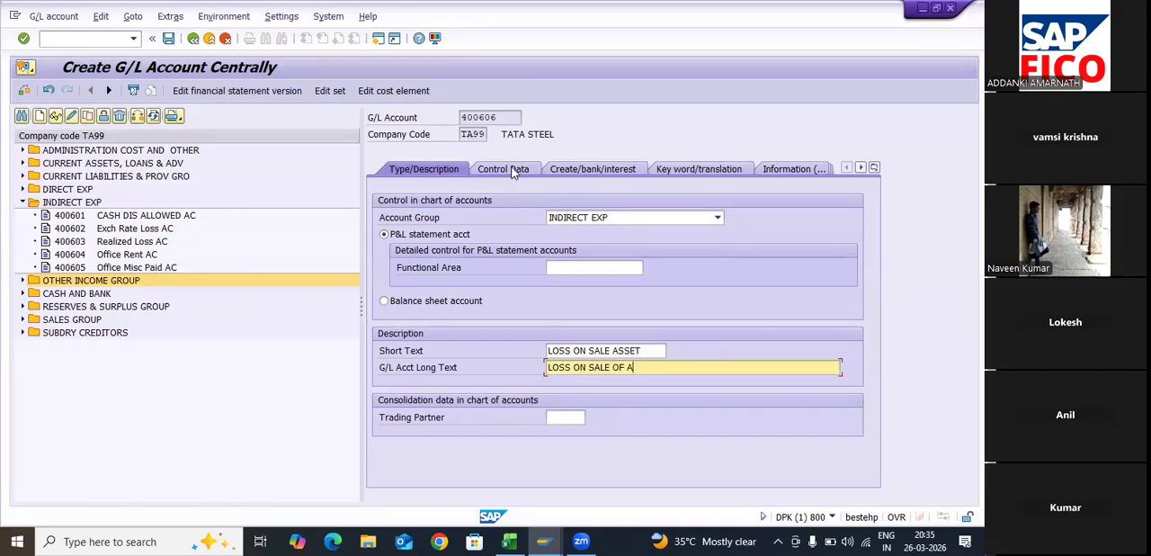
text(SSET ACCOUNT)
key(Return)
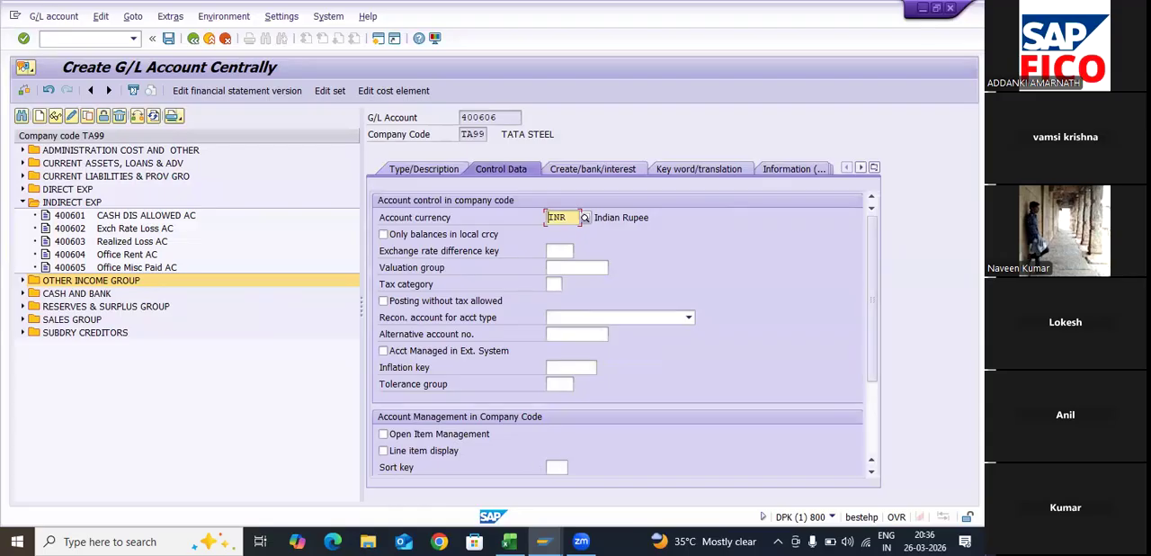
- Enable line item display for G/L account 400606 and set its sort key to 018
click(384, 450)
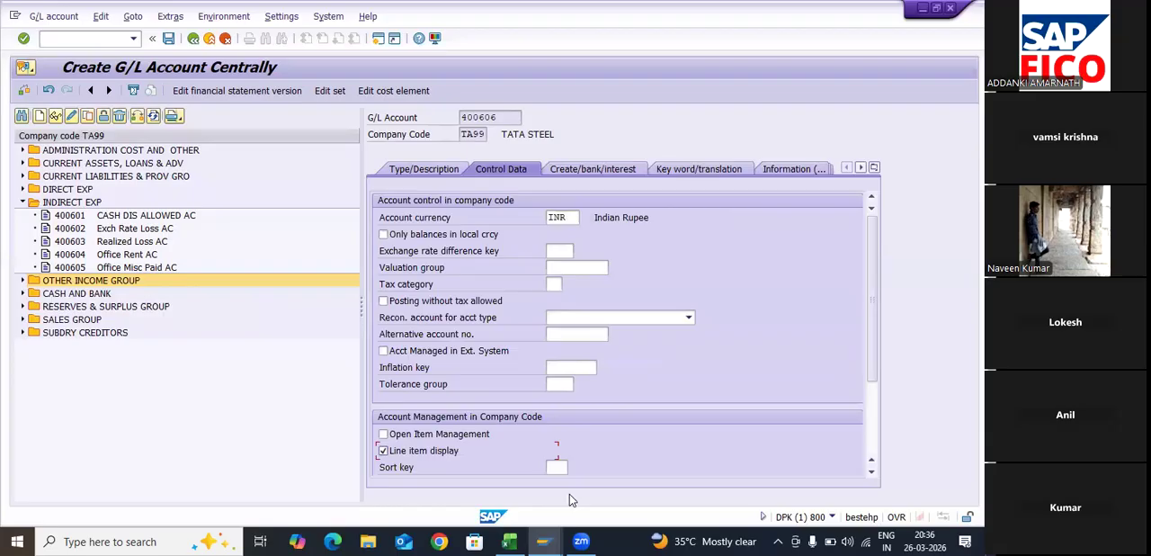
key(Tab)
text(018)
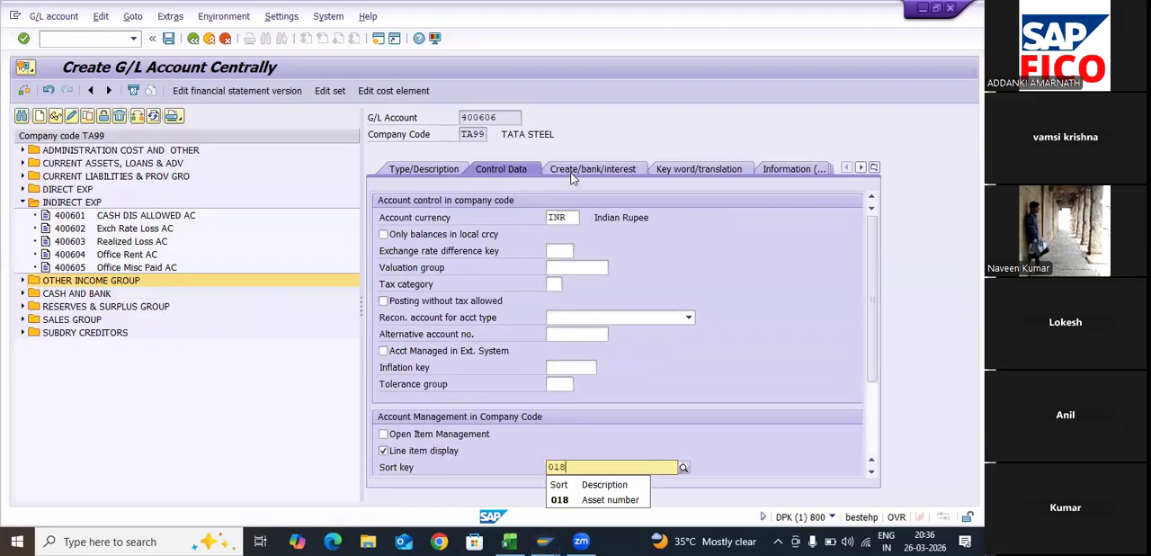
key(Return)
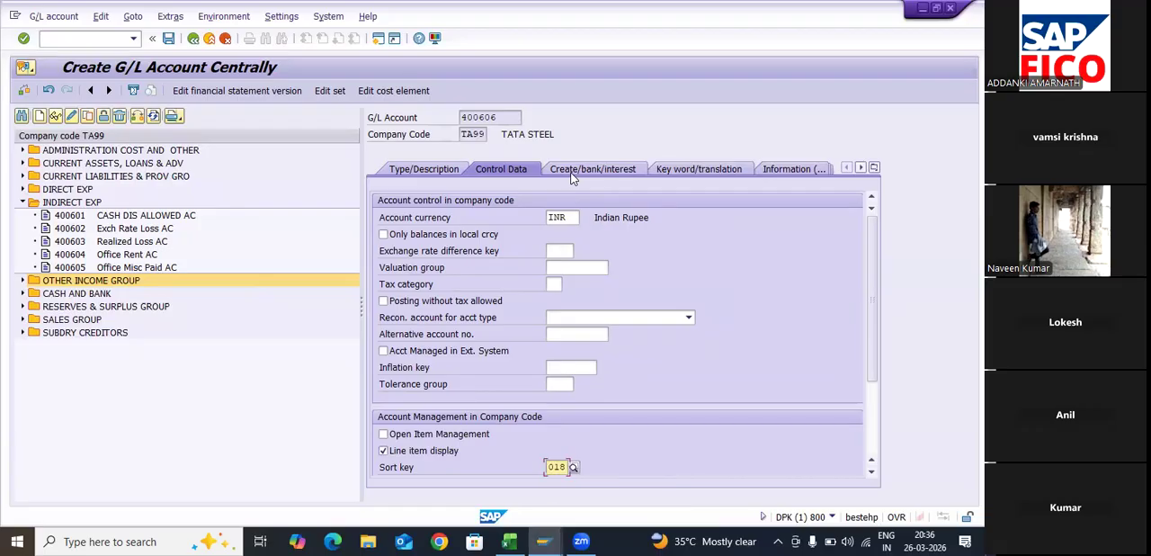
- Set the field status group of G/L account 400606 to G001 and save the account
click(578, 171)
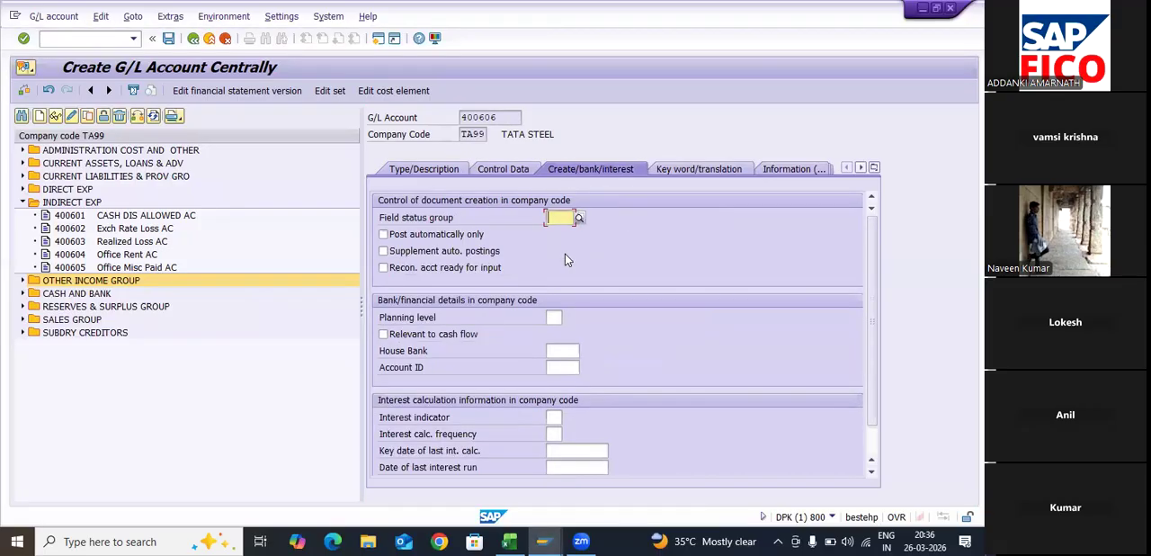
text(G001)
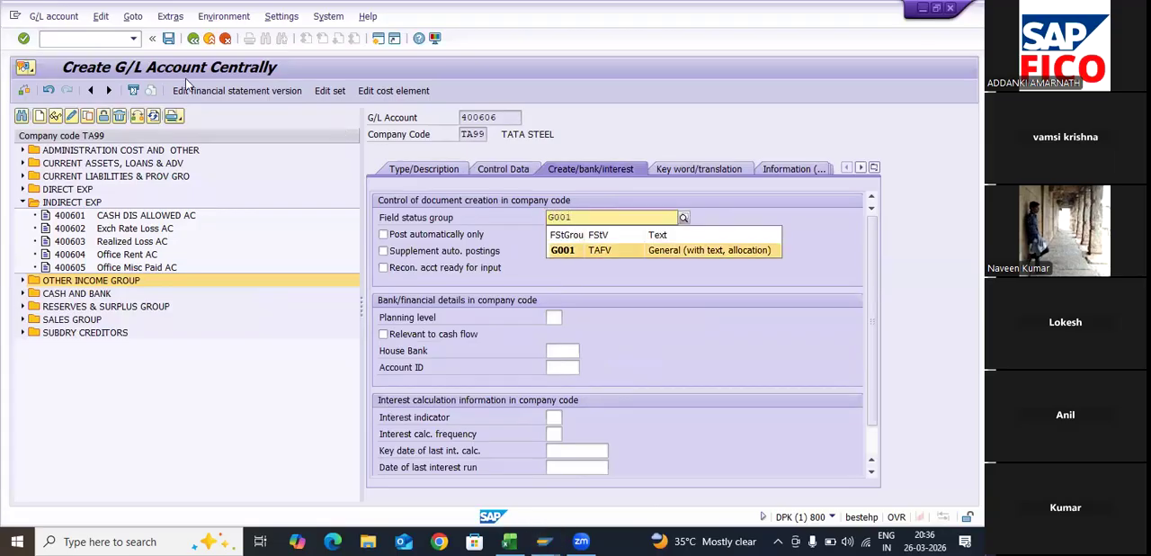
key(Return)
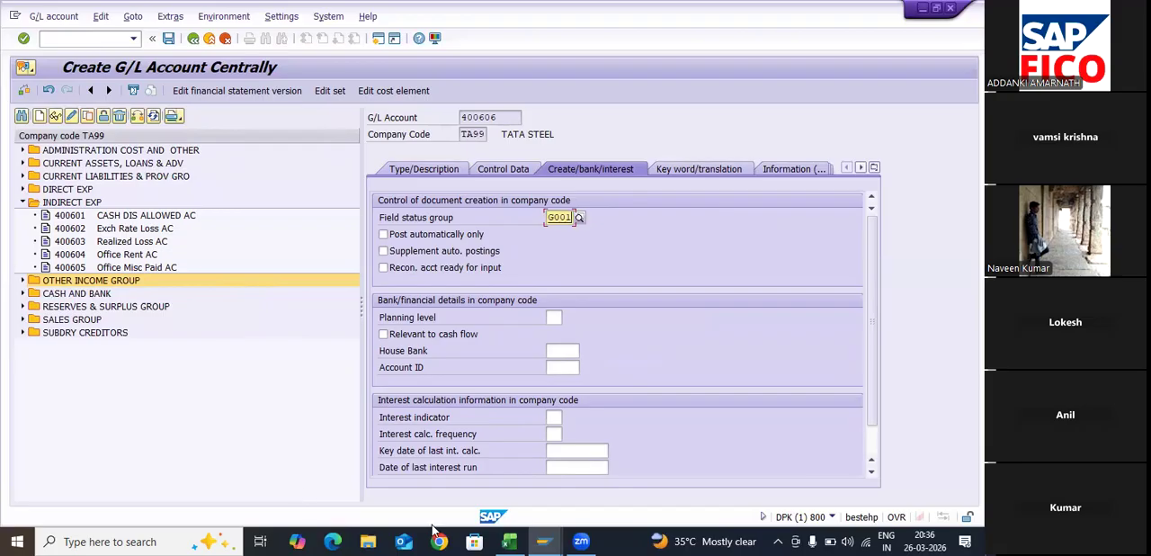
key(ctrl+s)
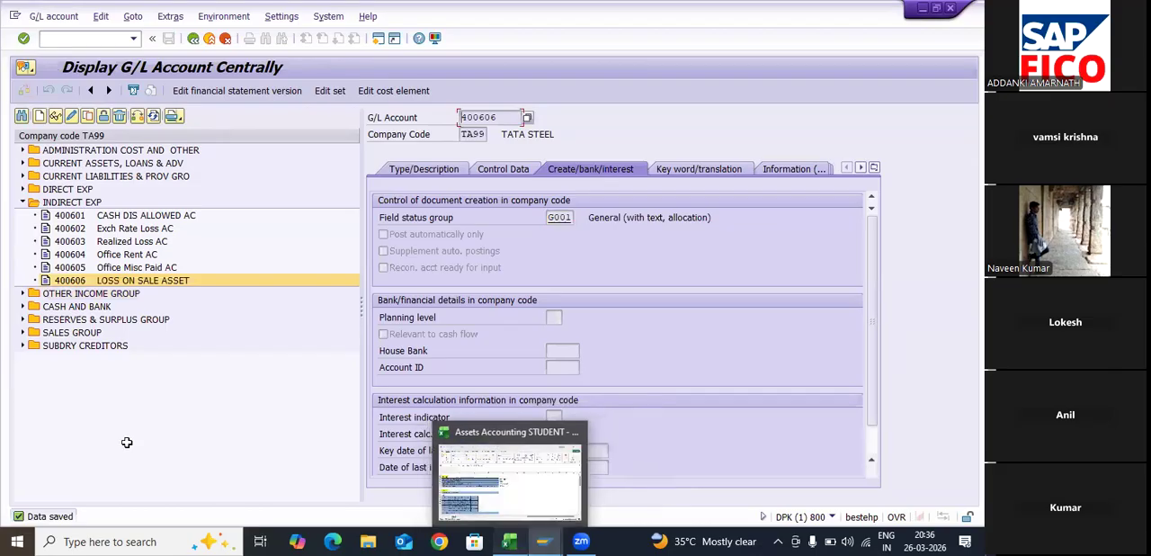
- Move to the Scrapping on Machinery item in the Excel step list, and start creating G/L account 400607 in SAP for company code TA99
click(509, 541)
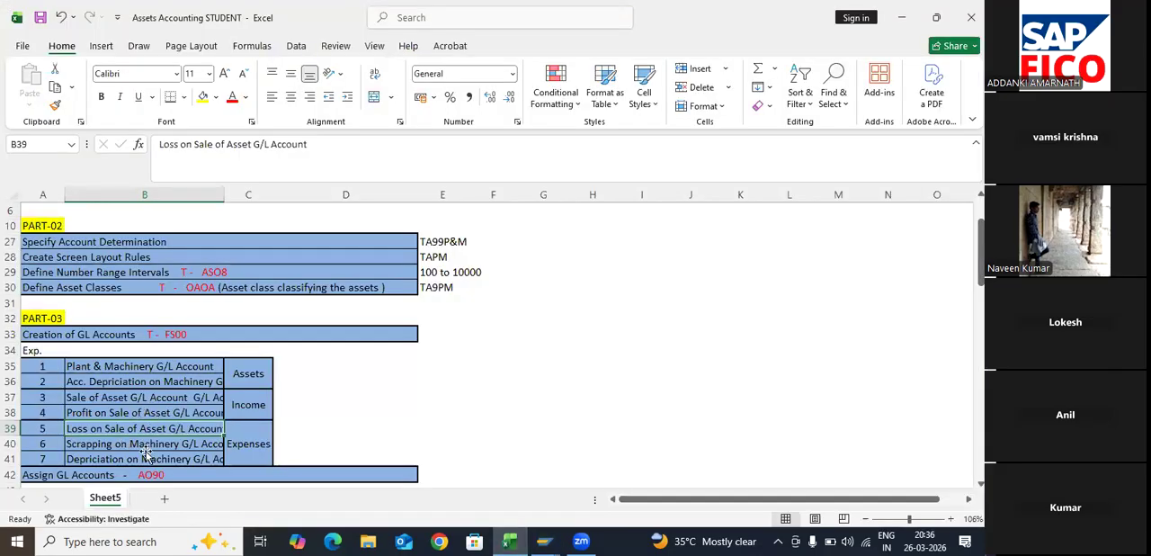
key(Down)
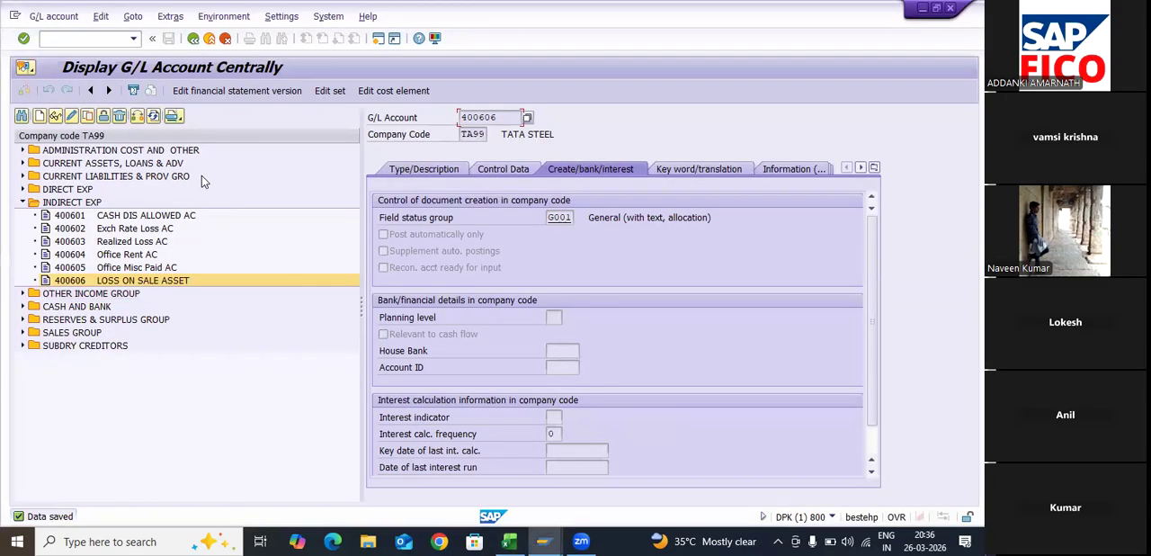
click(40, 116)
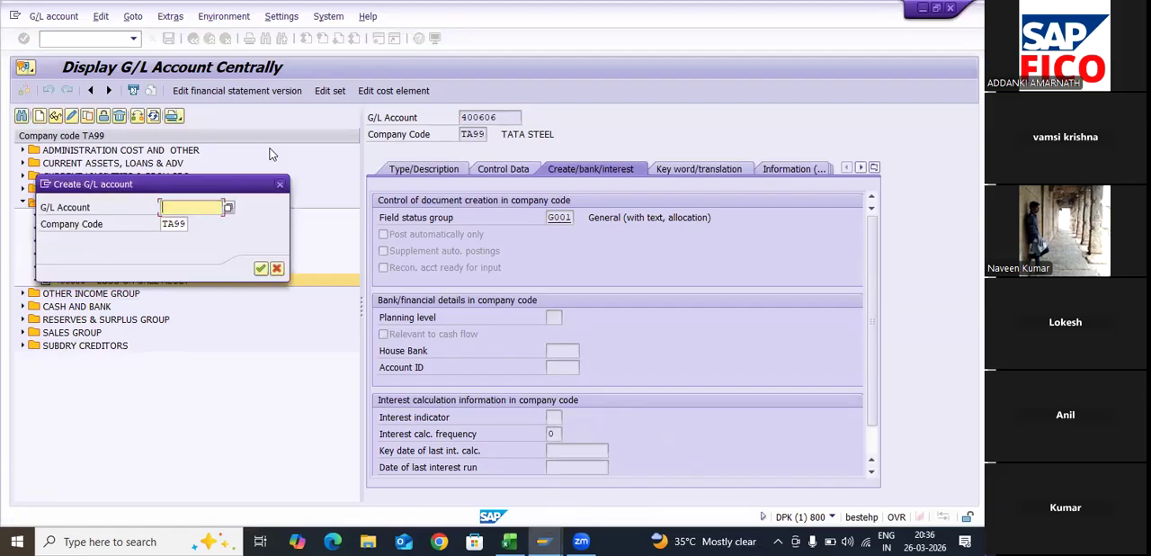
drag(182, 185, 270, 154)
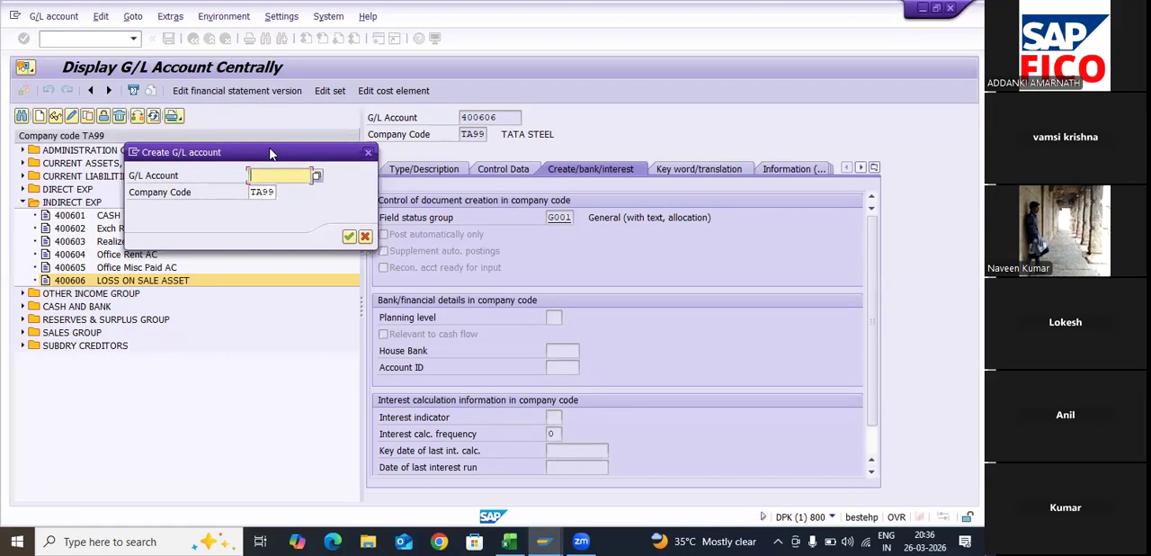
text(400)
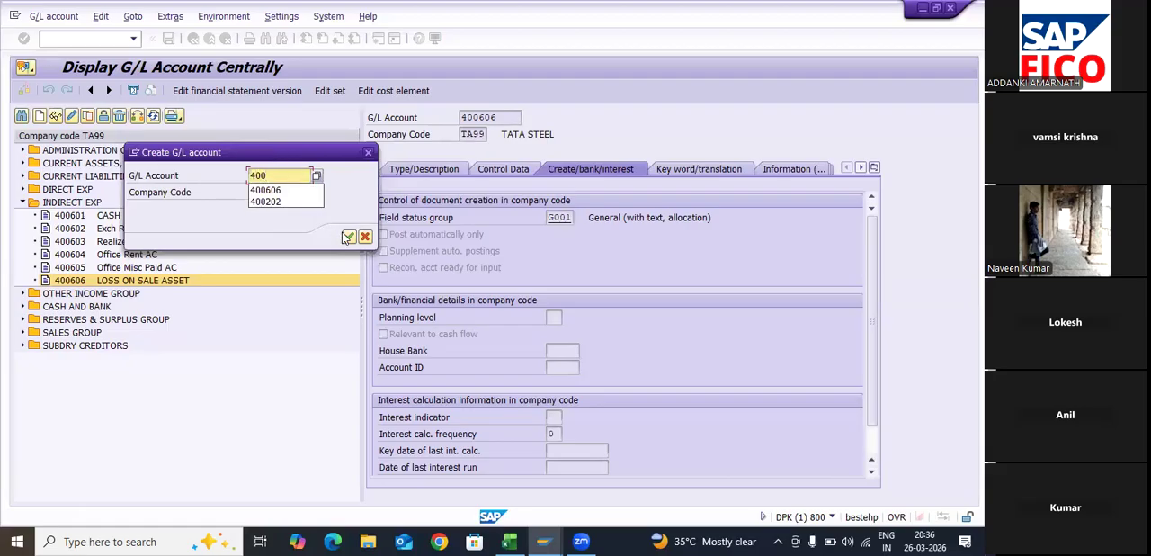
text(6)
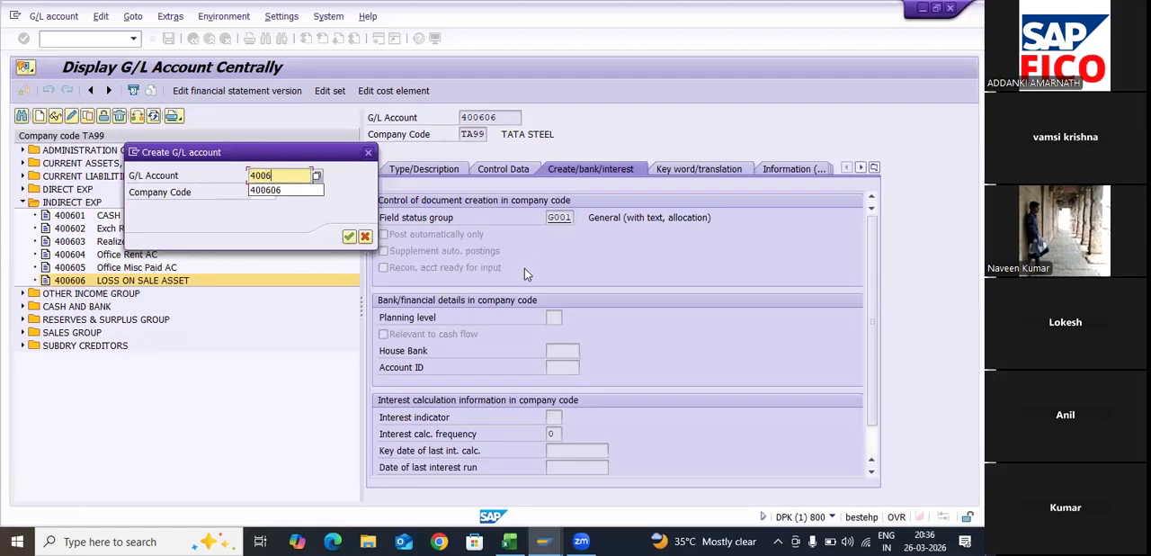
text(07)
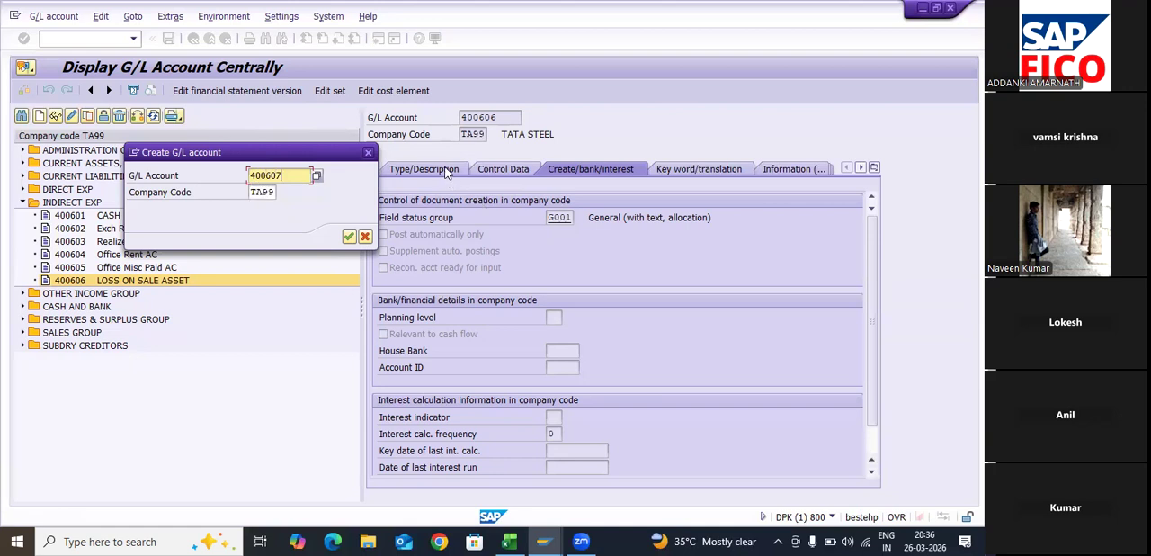
key(Return)
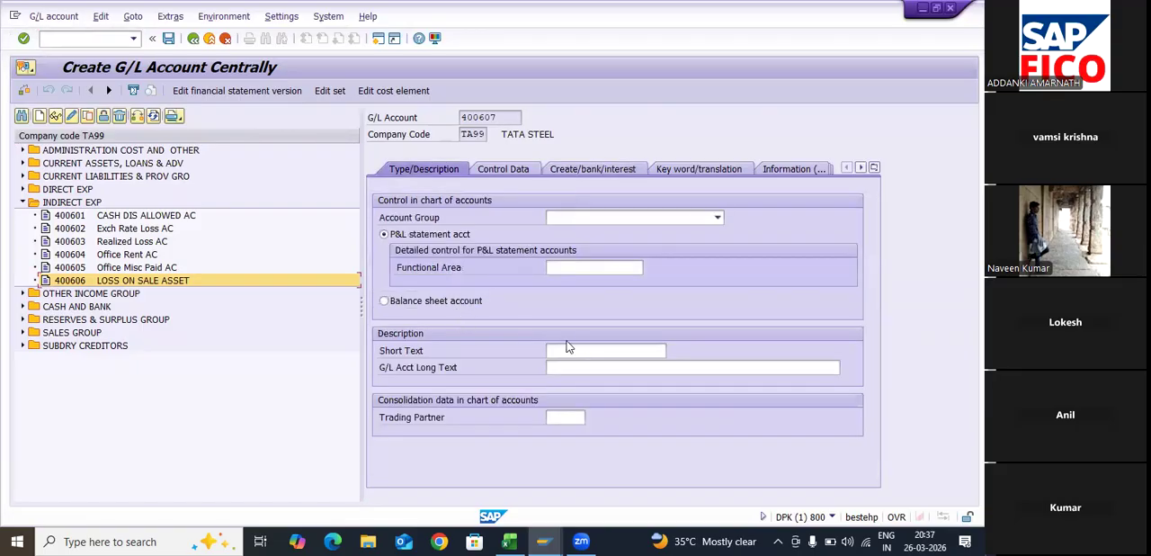
- Assign G/L account 400607 to the INDIRECT EXP account group
click(717, 218)
key(Down)
key(Down)
key(Down)
key(Down)
key(Return)
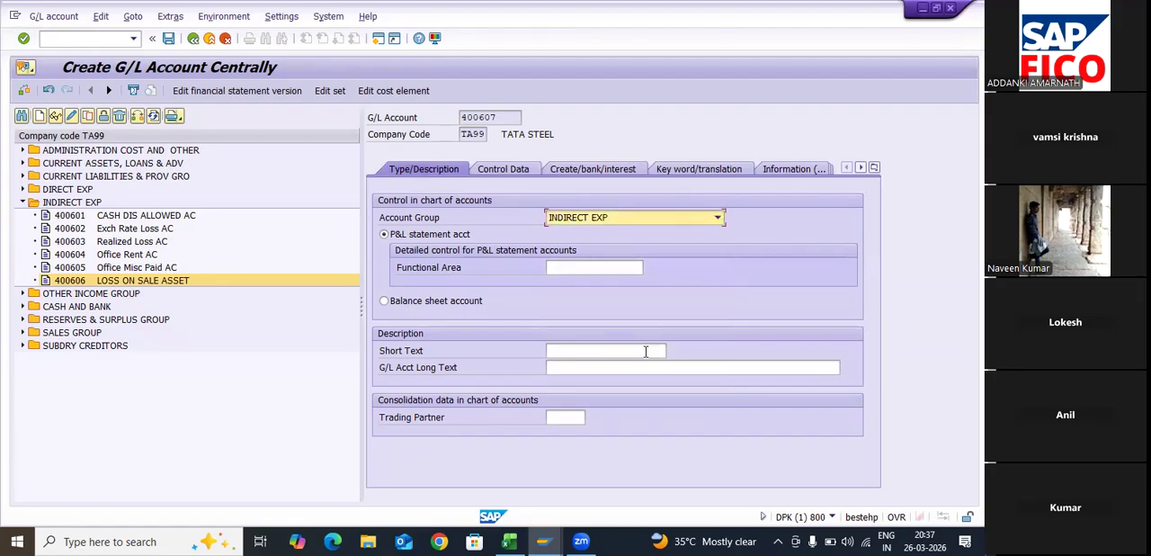
- Enter SCRAP ON MACHINE AC as the short text of G/L account 400607
click(646, 351)
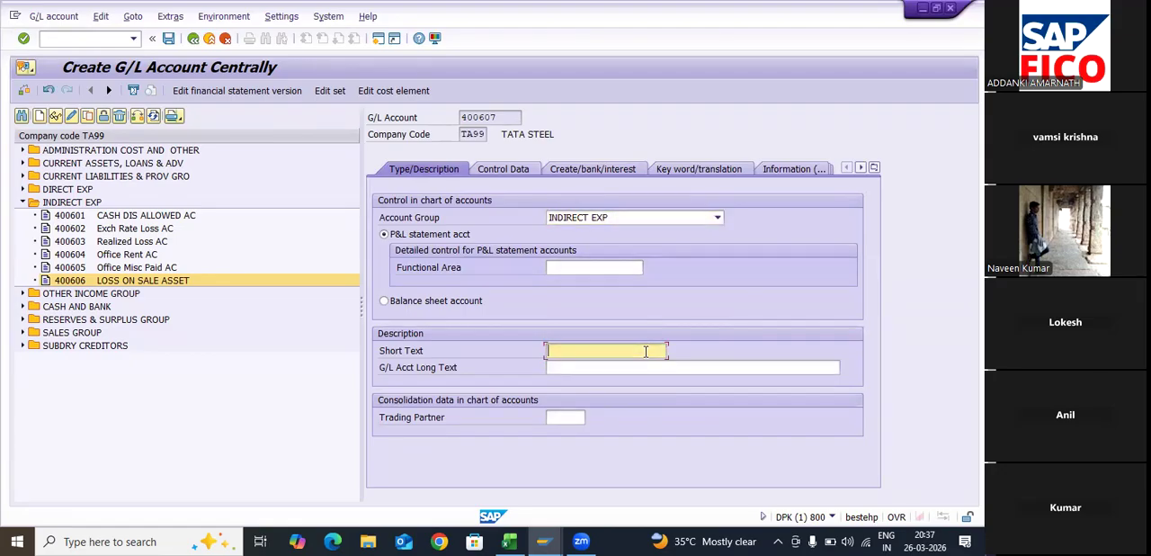
text(SCRAP ON SA)
key(BackSpace)
key(BackSpace)
key(BackSpace)
text(MACH A)
key(BackSpace)
text(INE AC)
- Enter SCRAPPING ON MACHINERY ACCOUNT as the long text of G/L account 400607
click(650, 368)
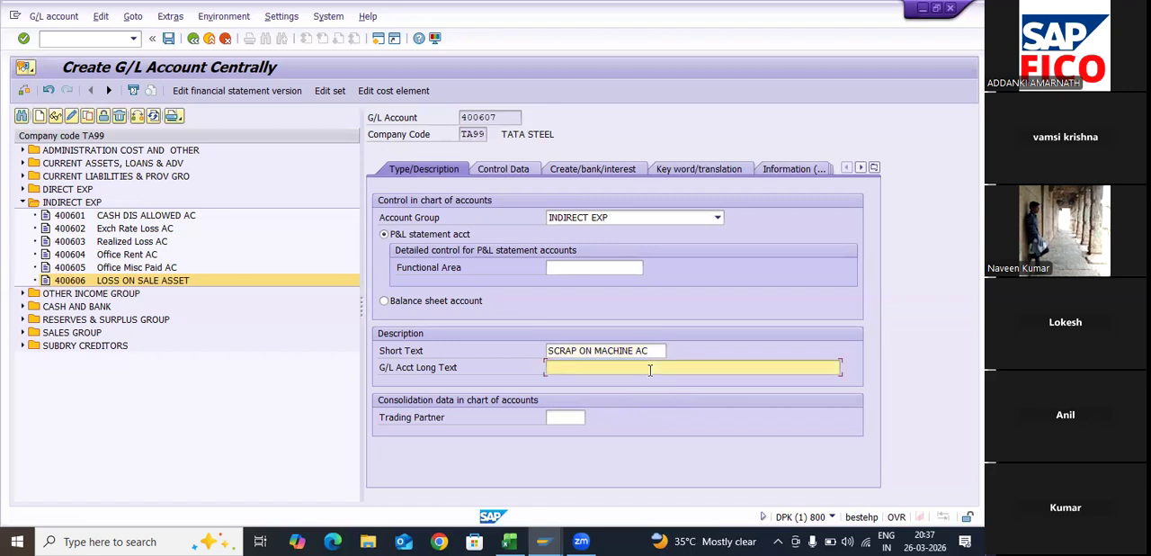
text(SCRAPPING ON MACHINERY ACCOUNT)
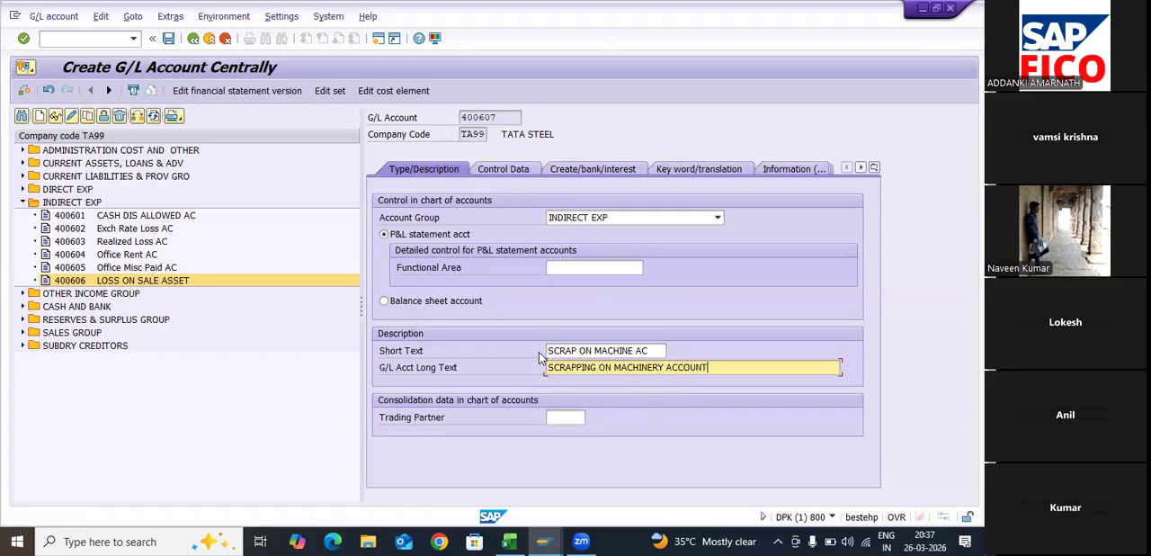
- Enable line item display for G/L account 400607 and set its sort key to 018
click(504, 169)
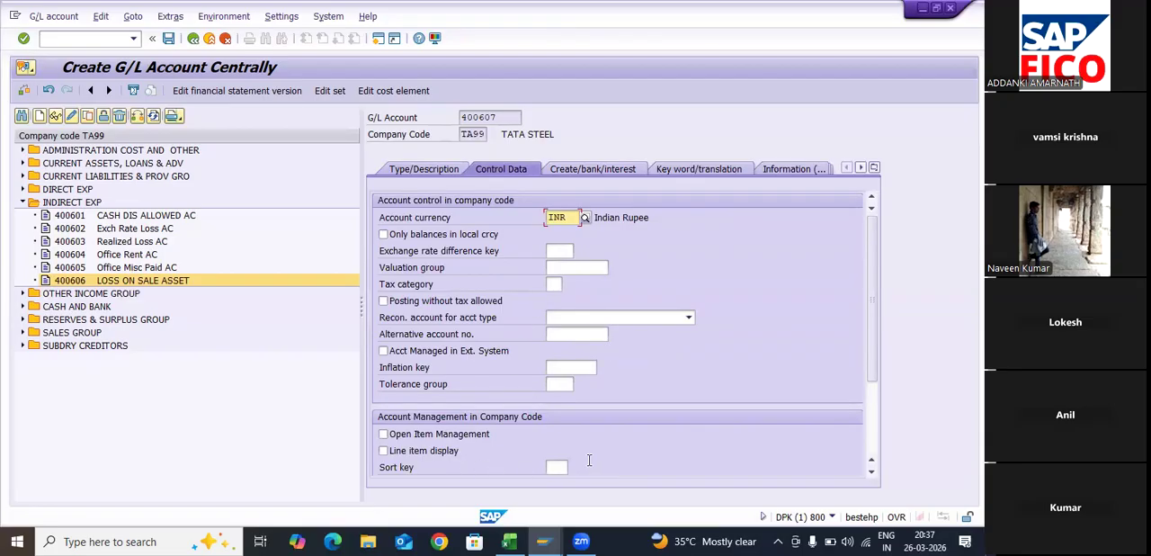
click(384, 451)
click(557, 467)
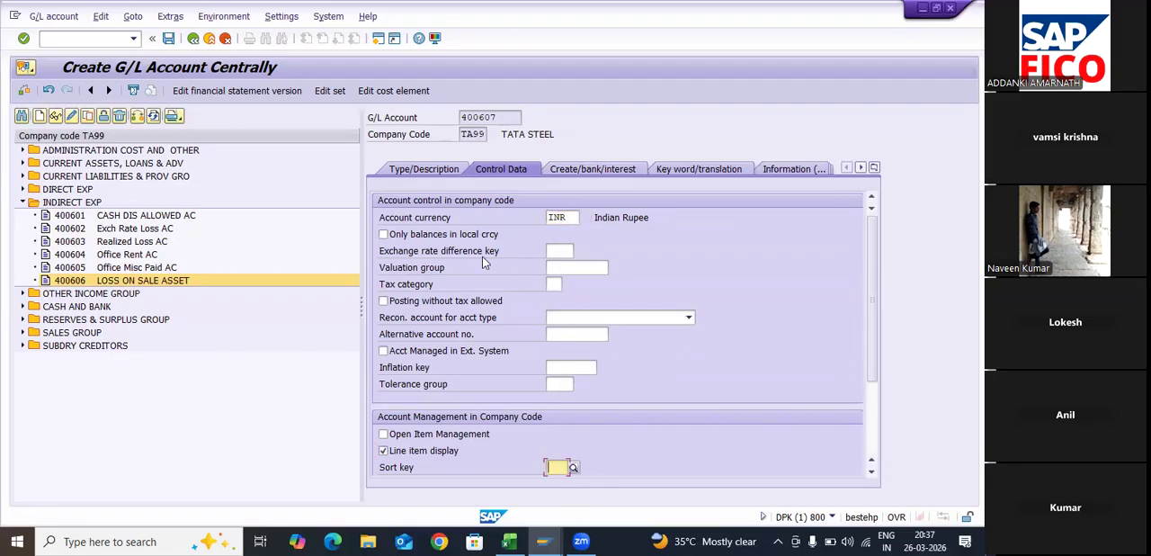
text(018)
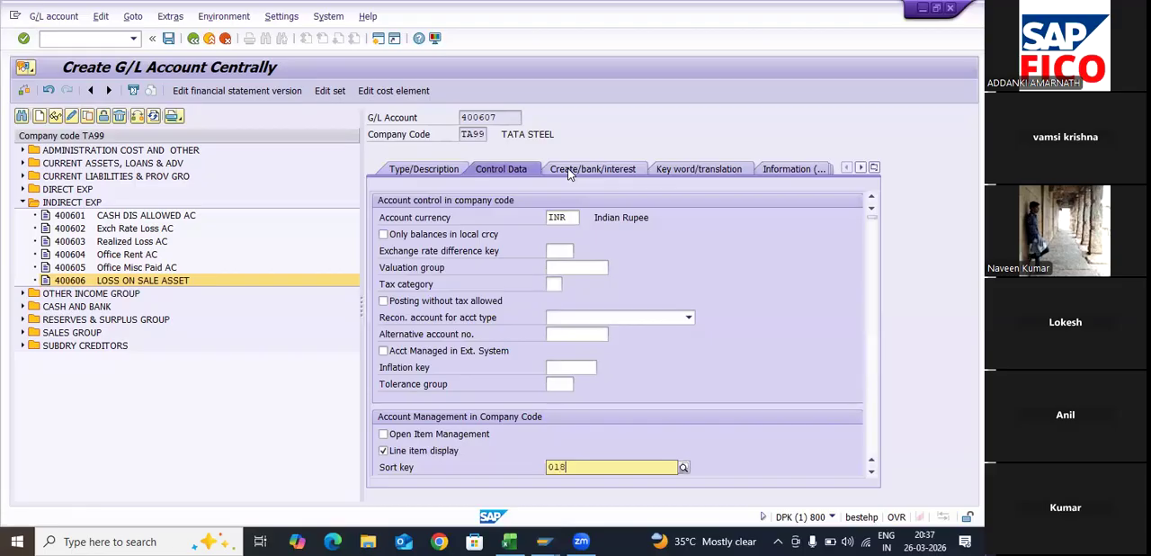
key(Down)
key(Return)
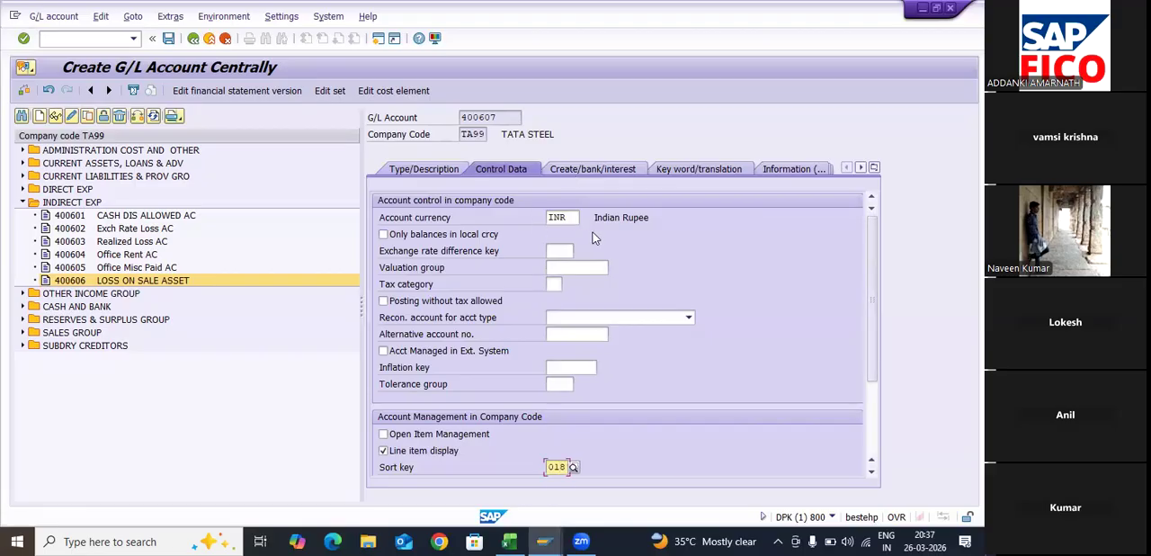
- Set the field status group of G/L account 400607 to G001 and save the account
click(592, 169)
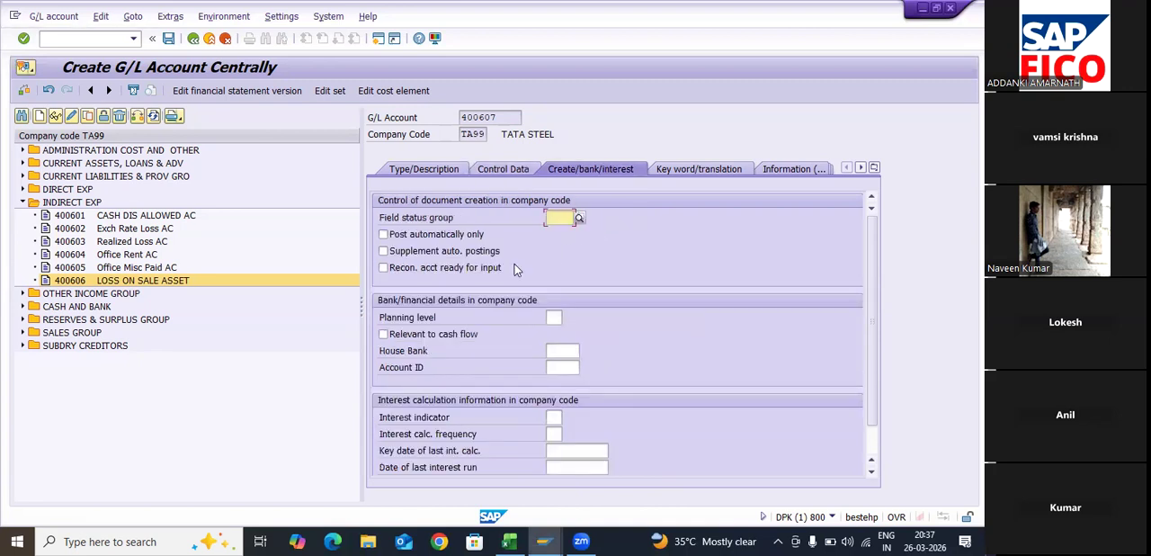
text(G001)
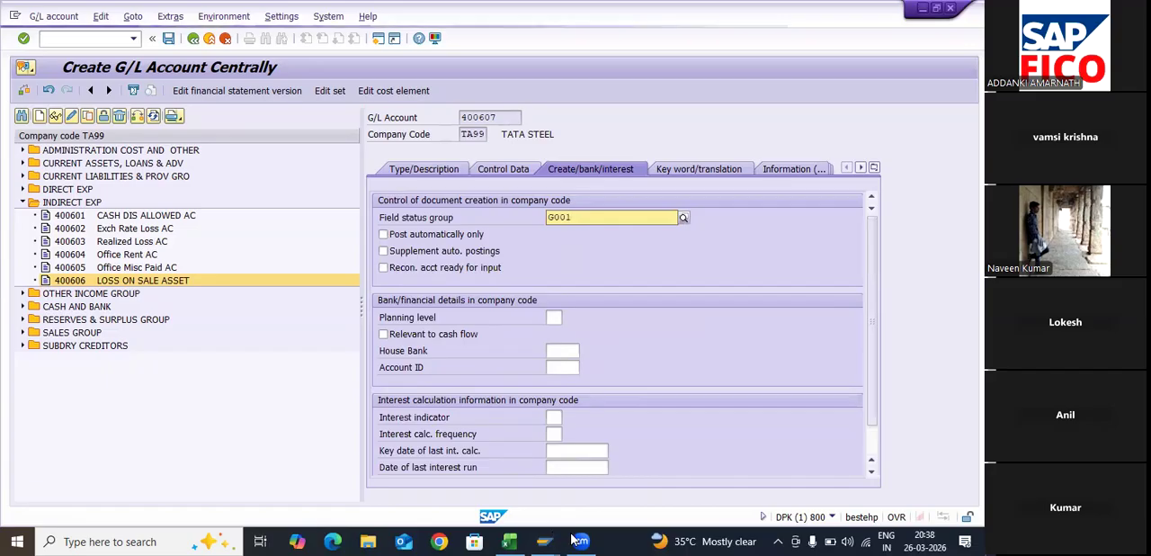
key(Return)
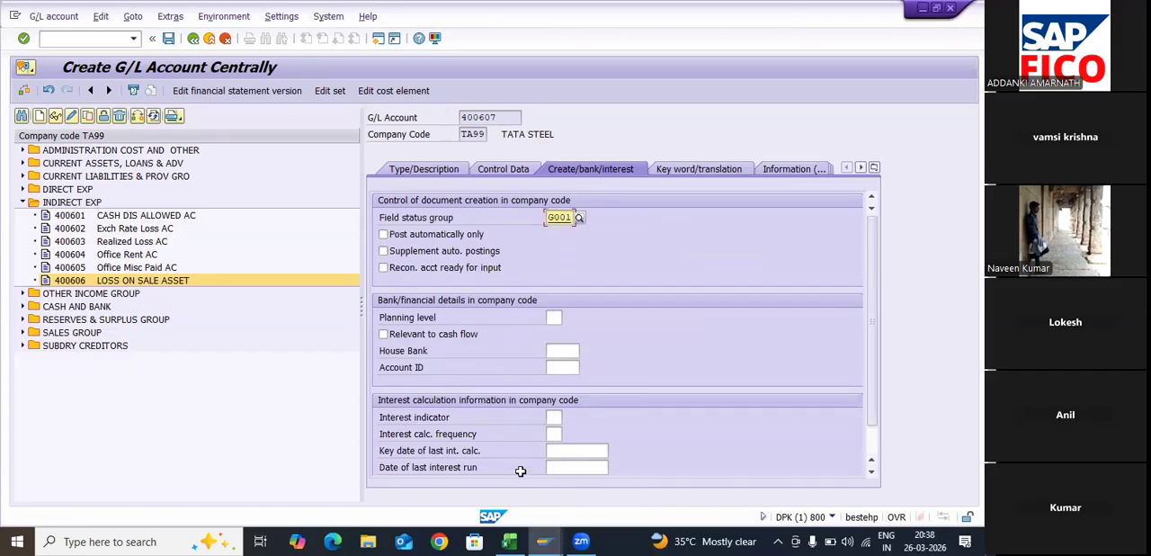
key(ctrl+s)
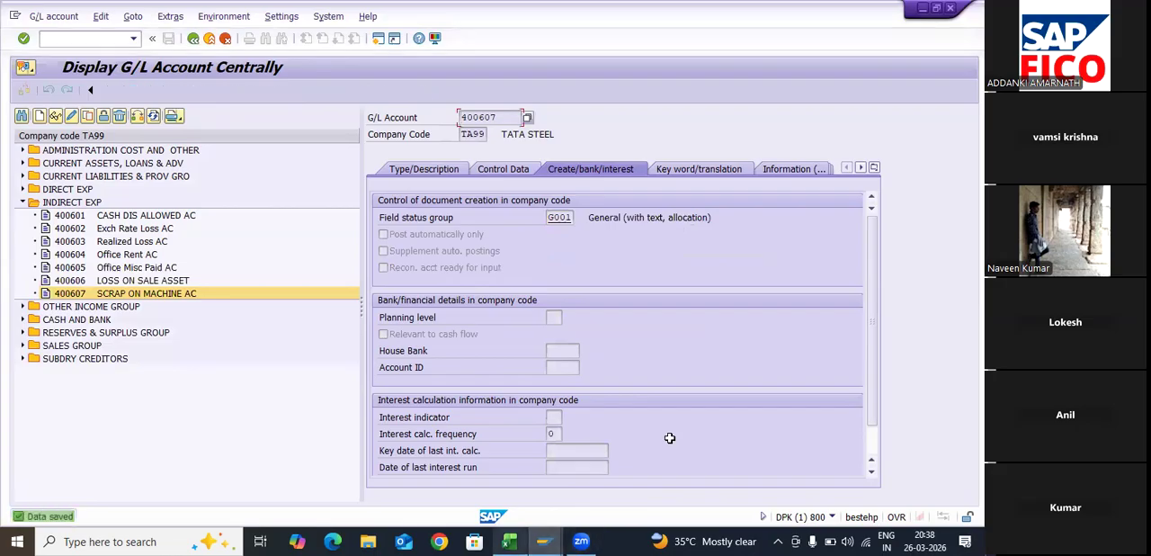
- Switch to the Excel step list and review the remaining part 3 account and the PART-04 and PART-05 steps
key(alt+Tab)
key(Down)
key(Down)
key(Down)
key(Down)
key(Down)
key(Down)
key(Down)
key(Down)
key(Down)
key(Down)
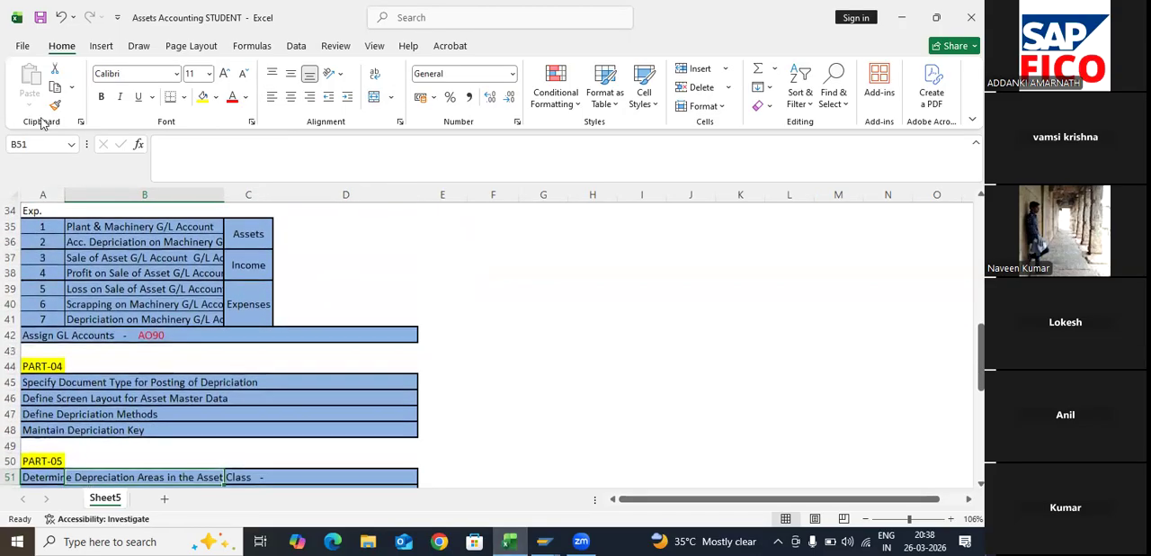
- Switch back to SAP and start creating G/L account 400608 in company code TA99
key(ctrl+Up)
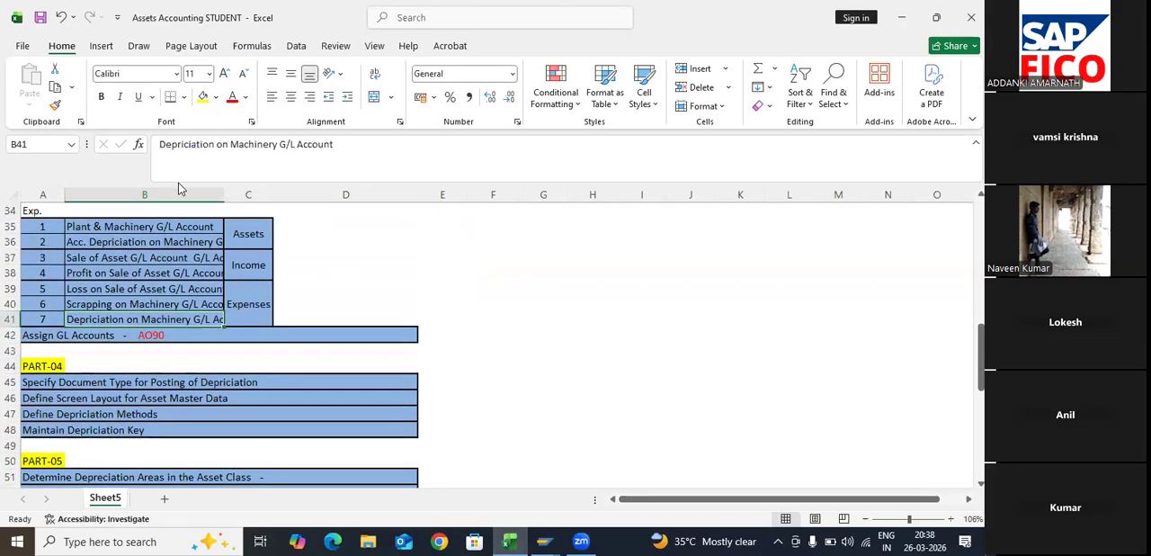
key(alt+Tab)
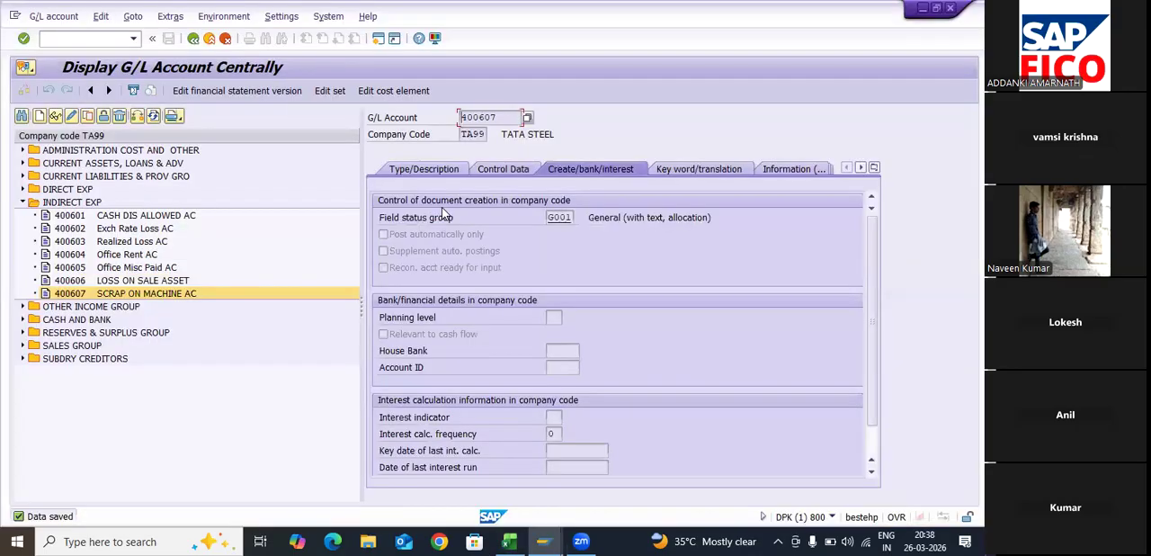
key(F5)
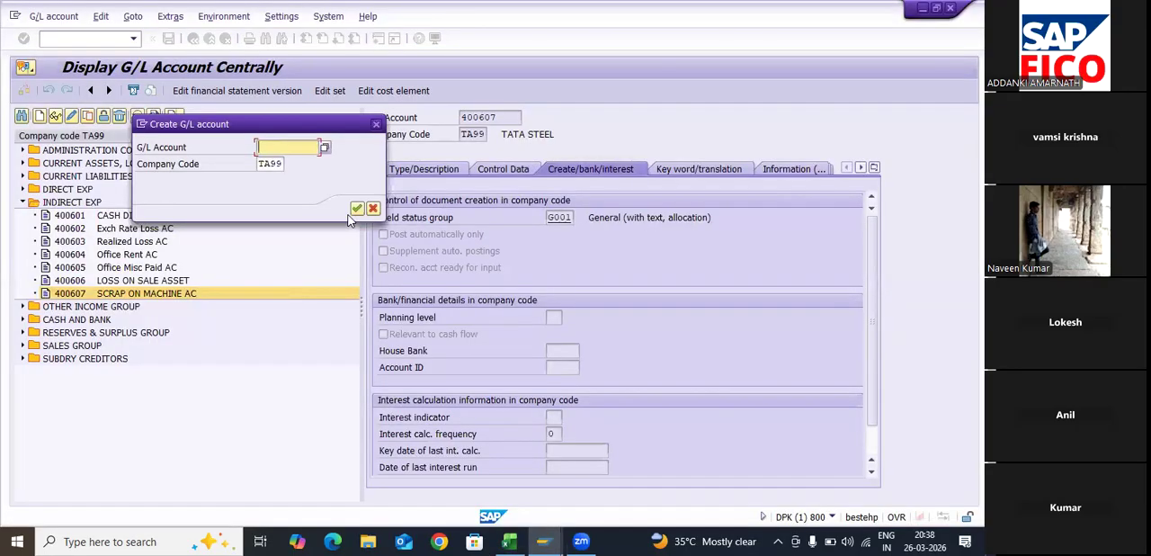
text(400)
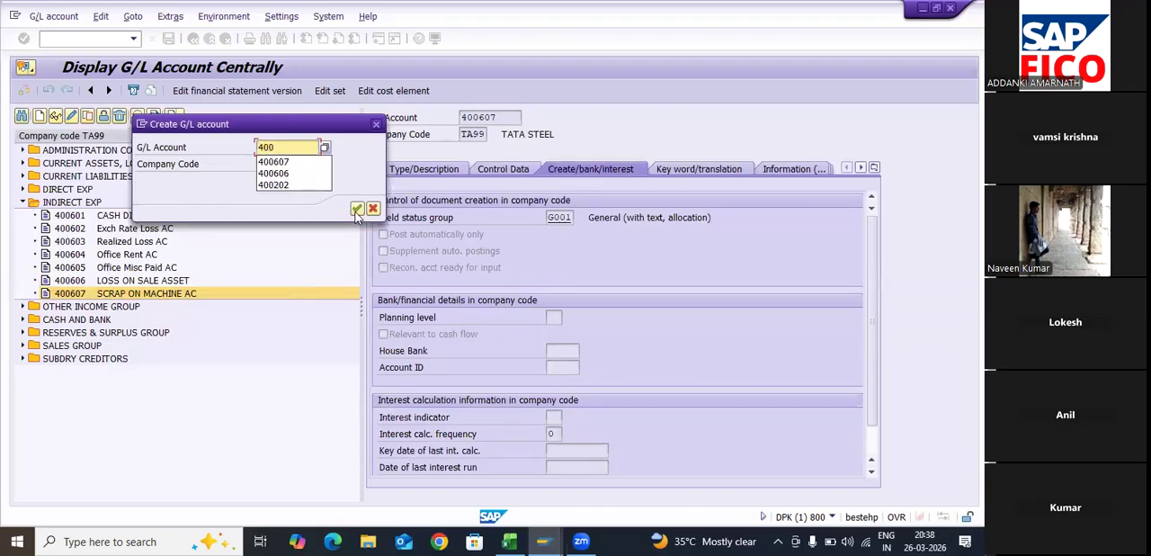
text(608)
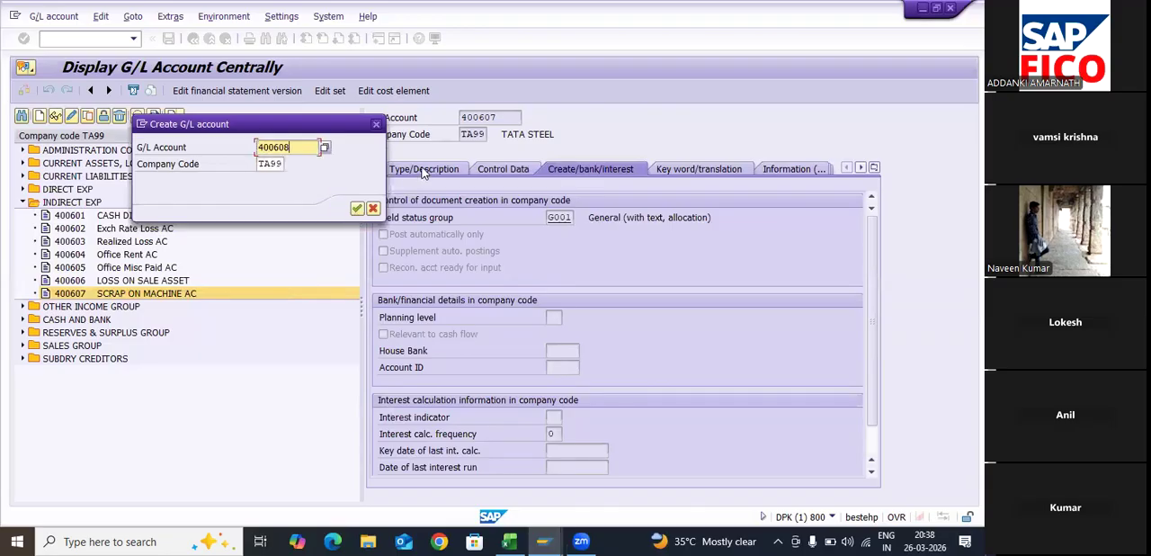
key(Return)
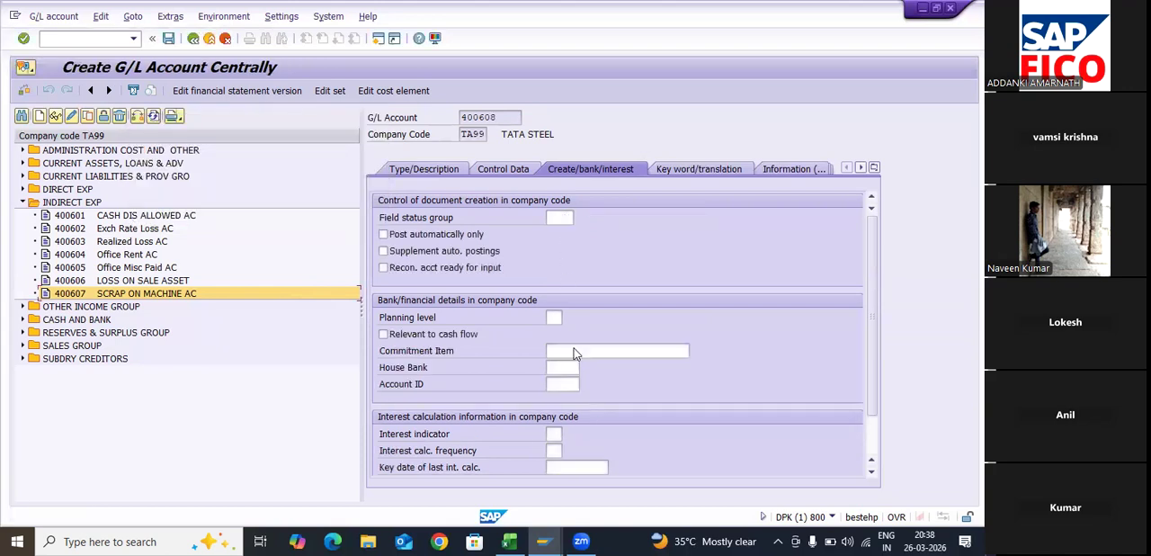
- Assign G/L account 400608 to the INDIRECT EXP account group
click(718, 218)
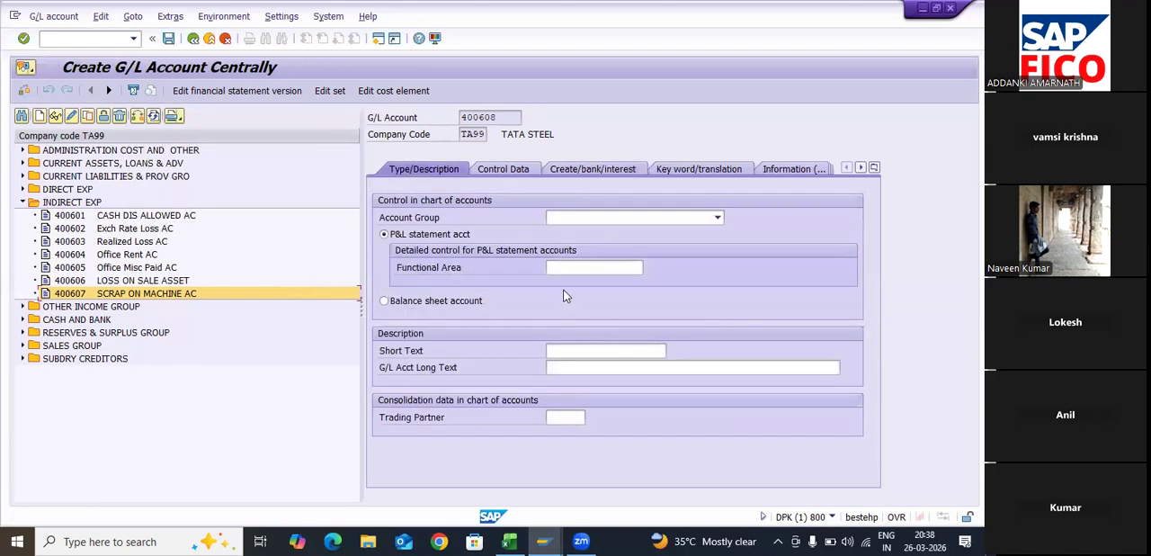
key(Down)
key(Down)
key(Down)
key(Down)
key(Down)
key(Down)
key(Down)
key(Down)
key(Down)
key(Down)
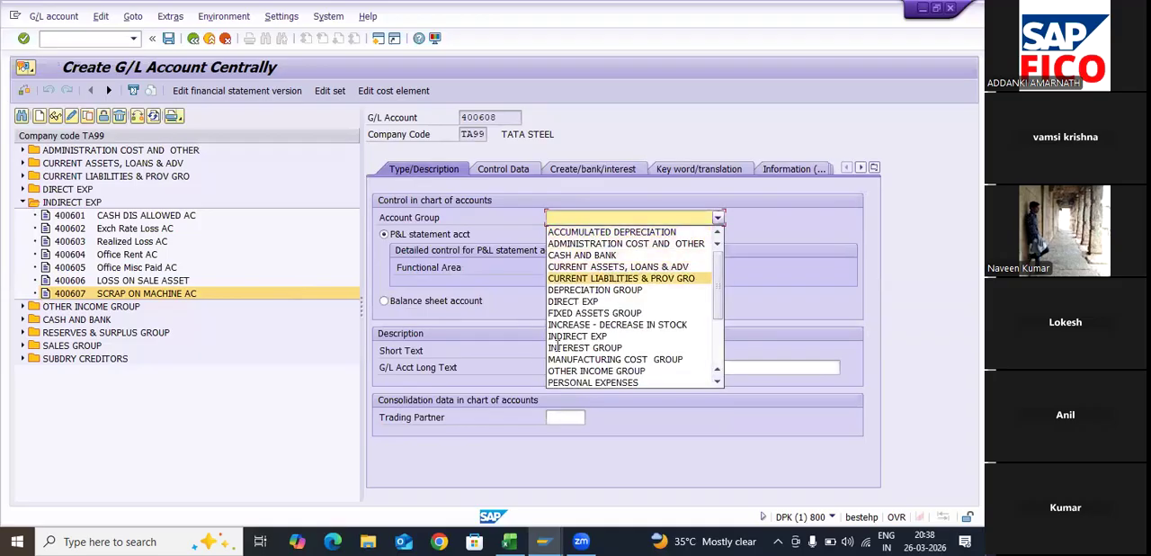
key(Up)
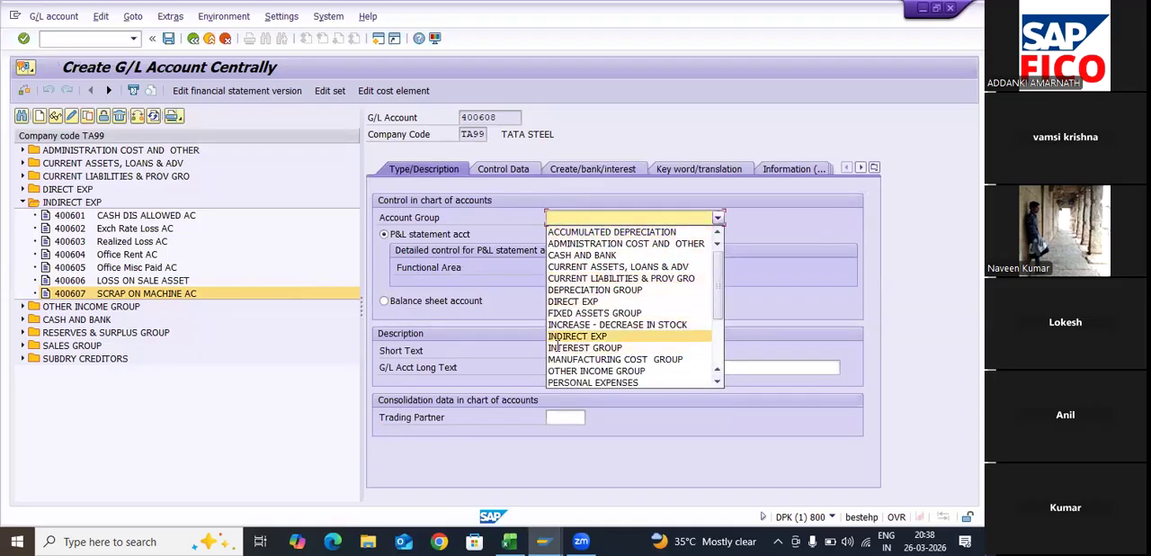
key(Return)
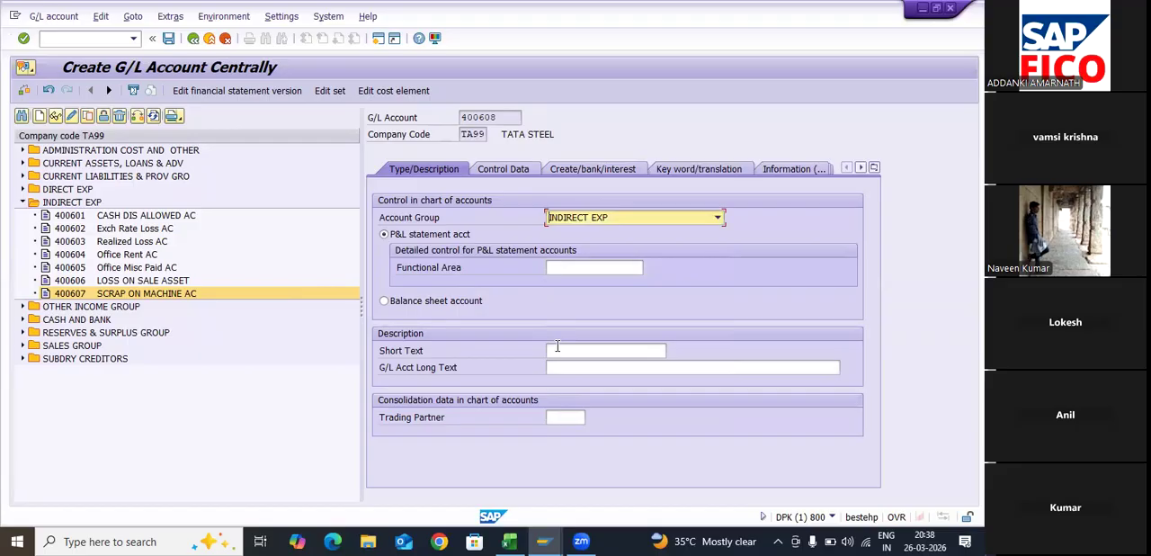
- Enter DEP ON MACHINE AC as the short text of G/L account 400608
click(557, 349)
text(DEP ON MACHINE AC)
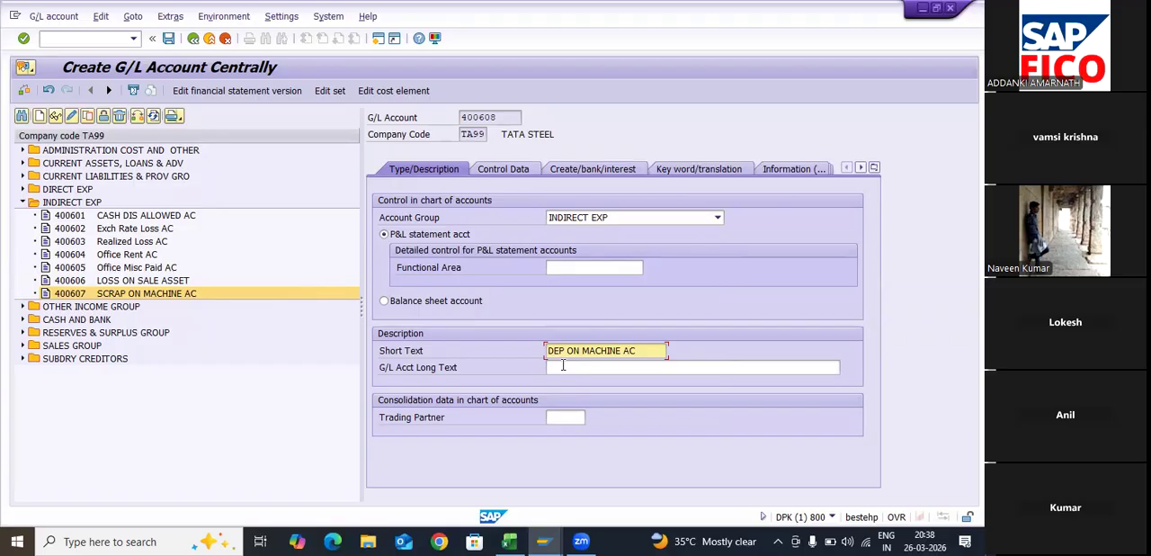
- Enter DEPRECIATION ON MACHINERY ACCOUNT as the long text of G/L account 400608
click(563, 365)
text(DE)
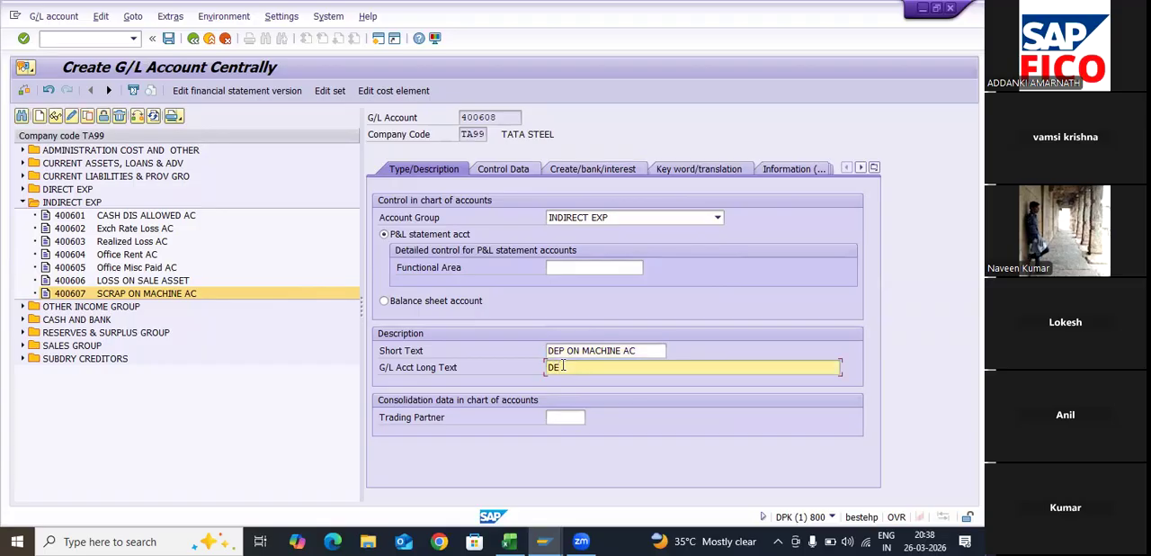
text(PRECIATION ON MACHINERY ACCOUNT)
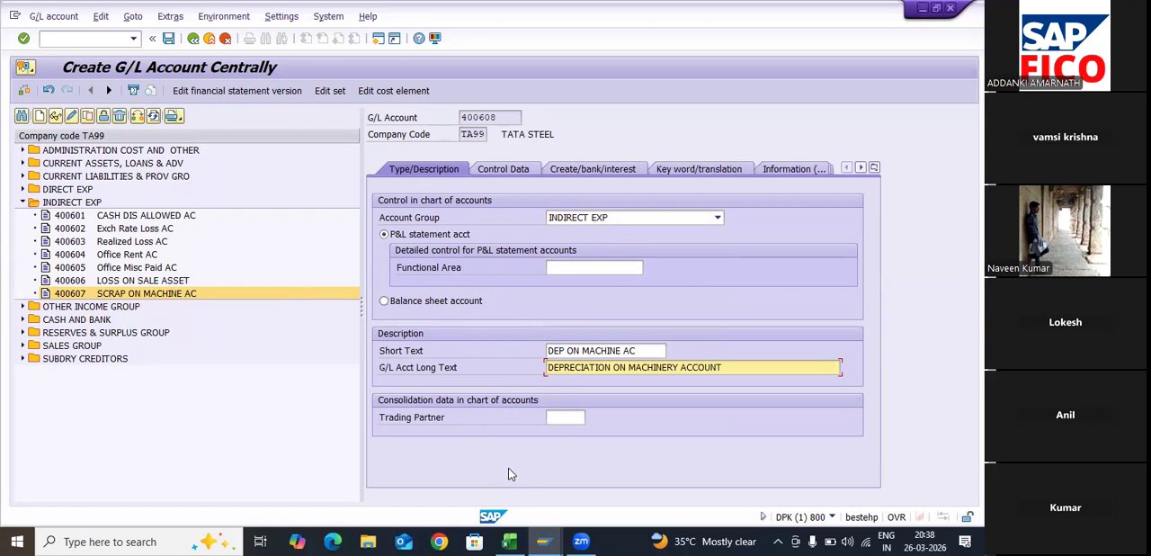
- Enable line item display for G/L account 400608 and set its sort key to 018
key(ctrl+Page_Down)
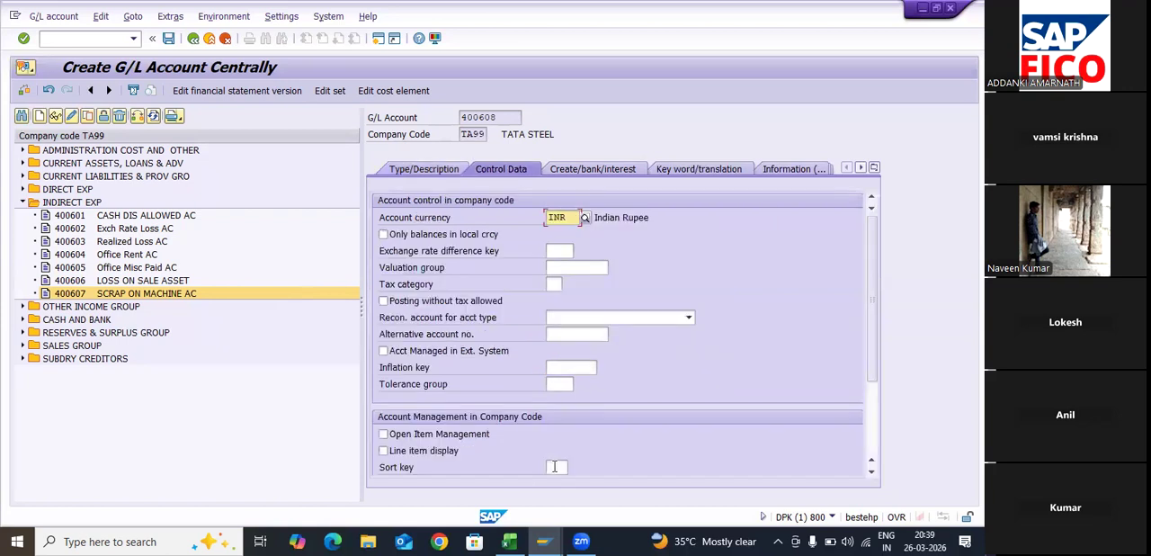
click(553, 456)
key(Tab)
text(018)
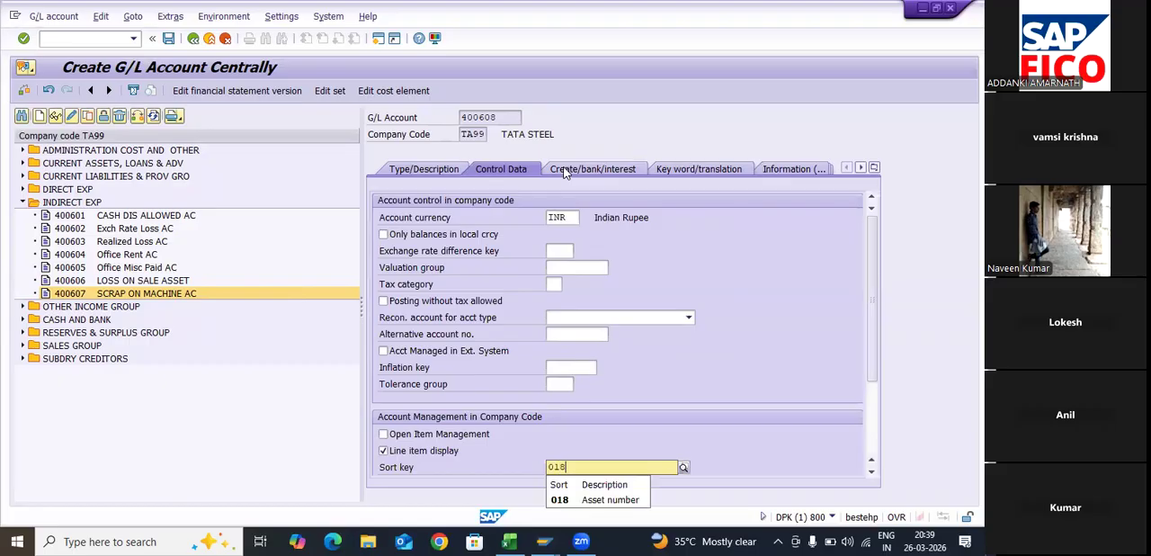
key(Return)
- Set the field status group of G/L account 400608 to G001 and save the account
click(565, 171)
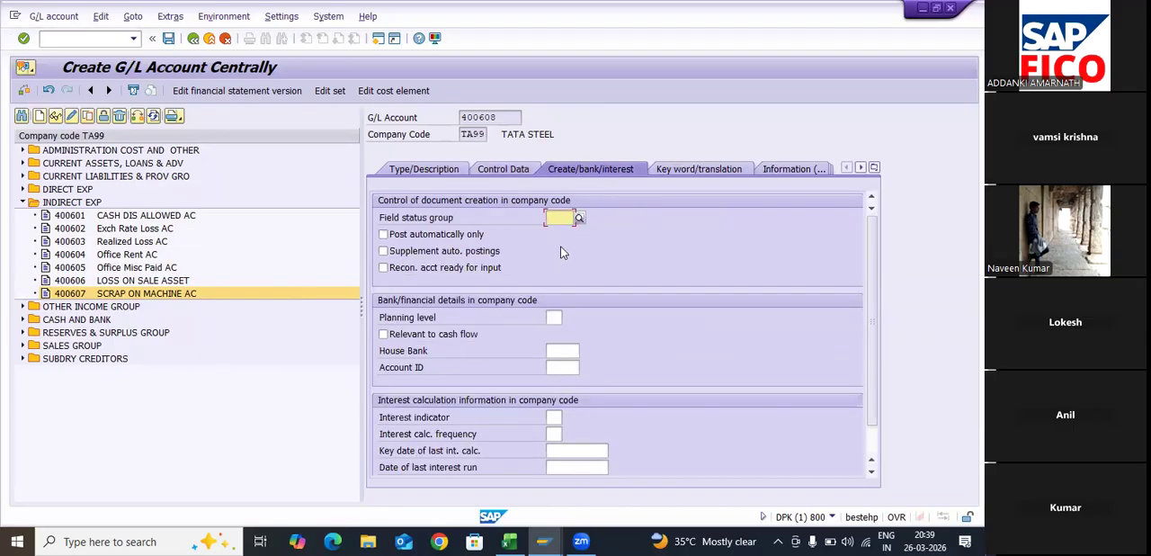
text(G00)
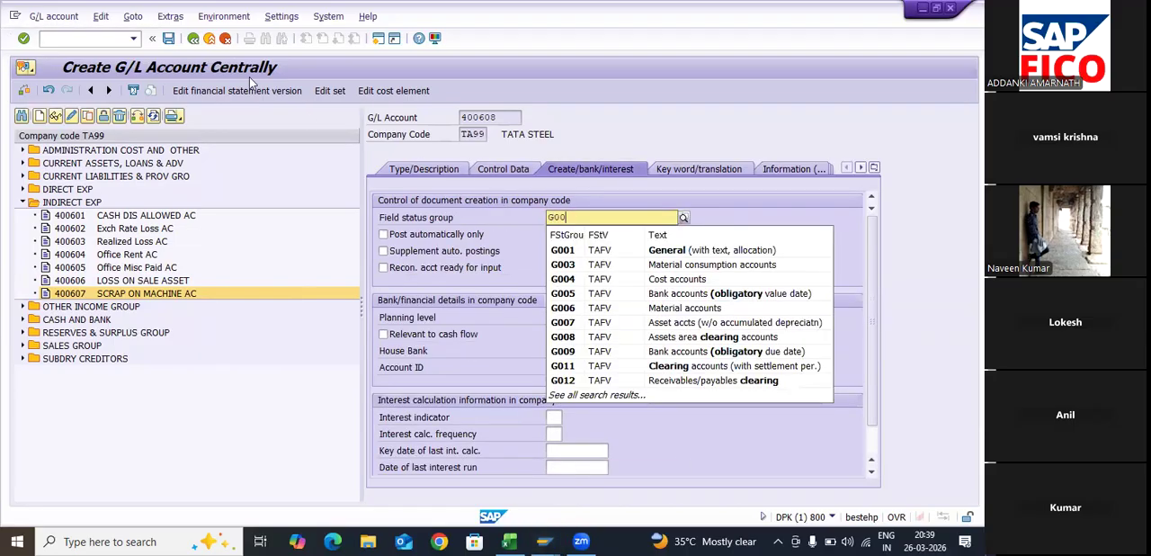
text(1)
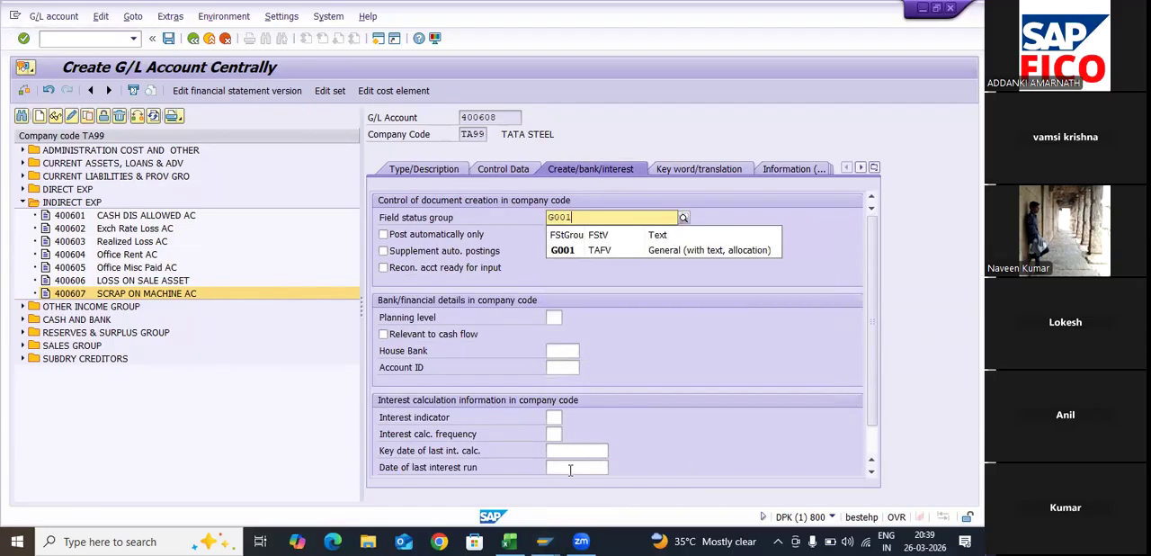
key(Return)
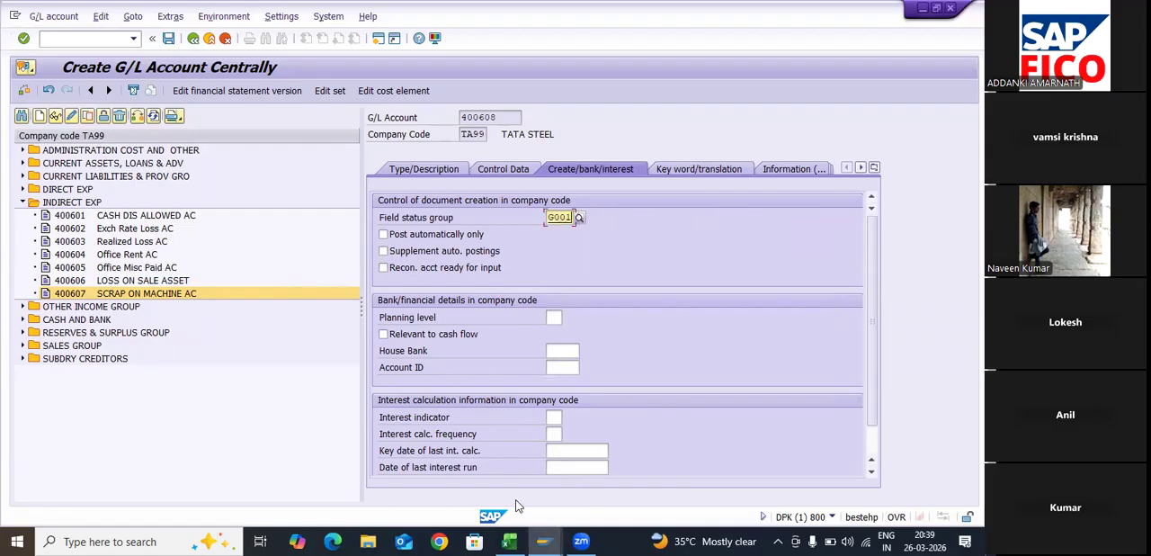
key(ctrl+s)
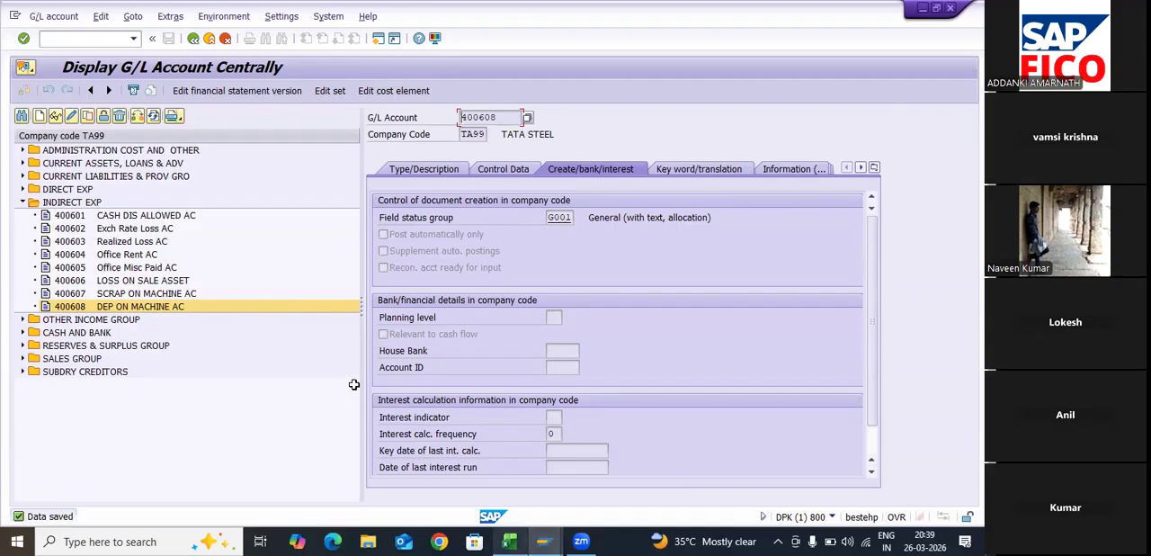
- Switch to the Excel step list and check the Assign GL Accounts entry and the PART-04 steps
key(alt+Tab)
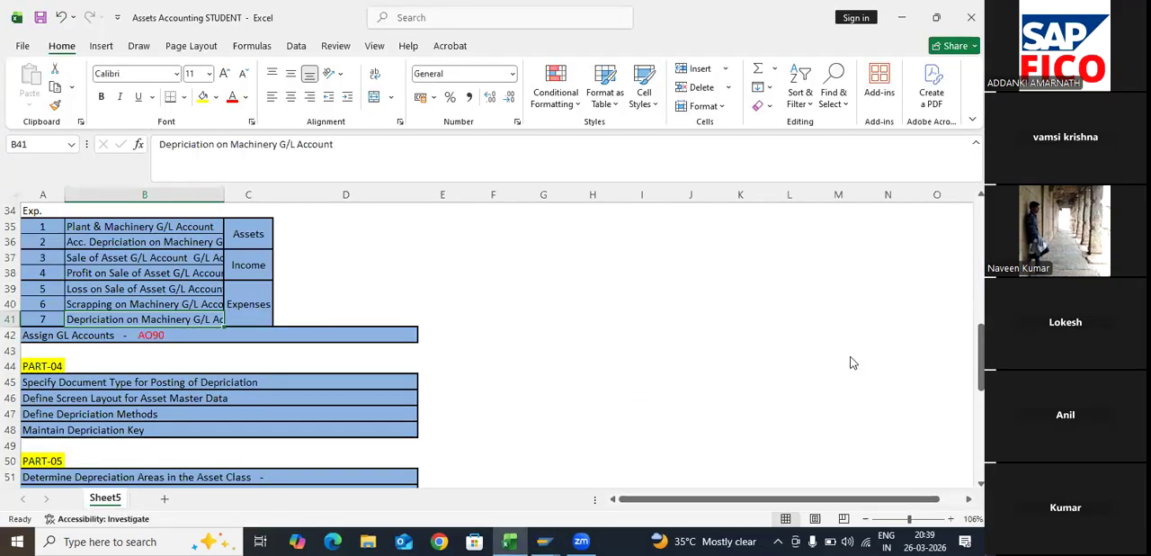
click(217, 383)
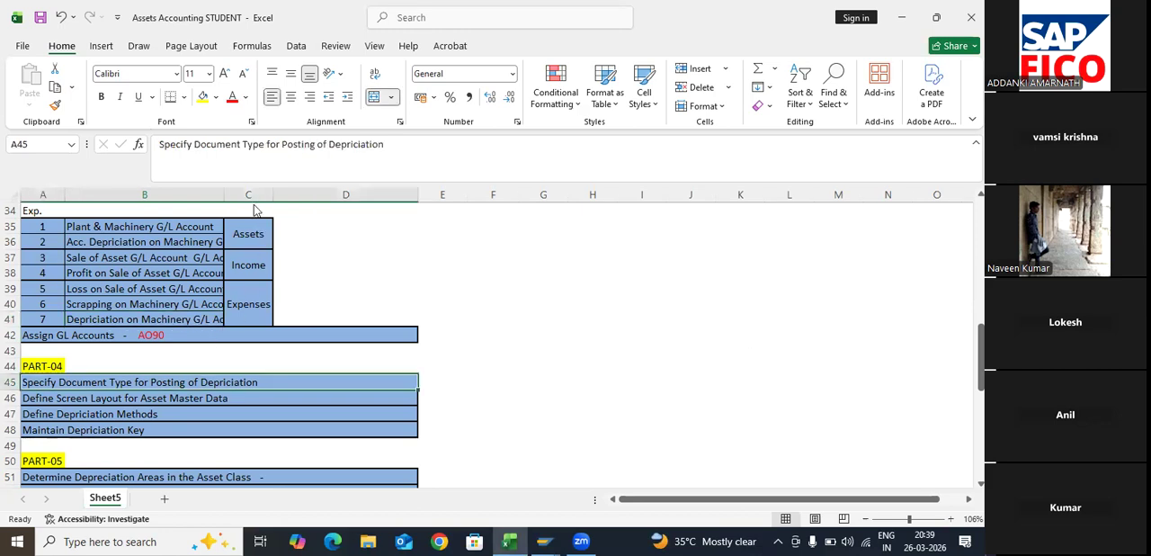
key(Down)
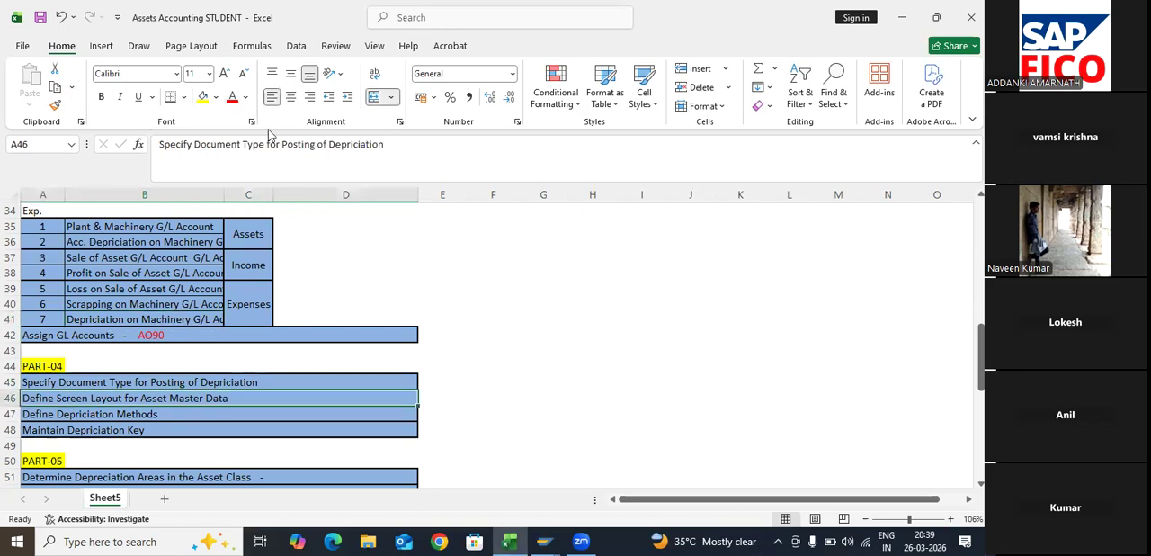
key(Up)
key(Up)
key(Up)
key(Up)
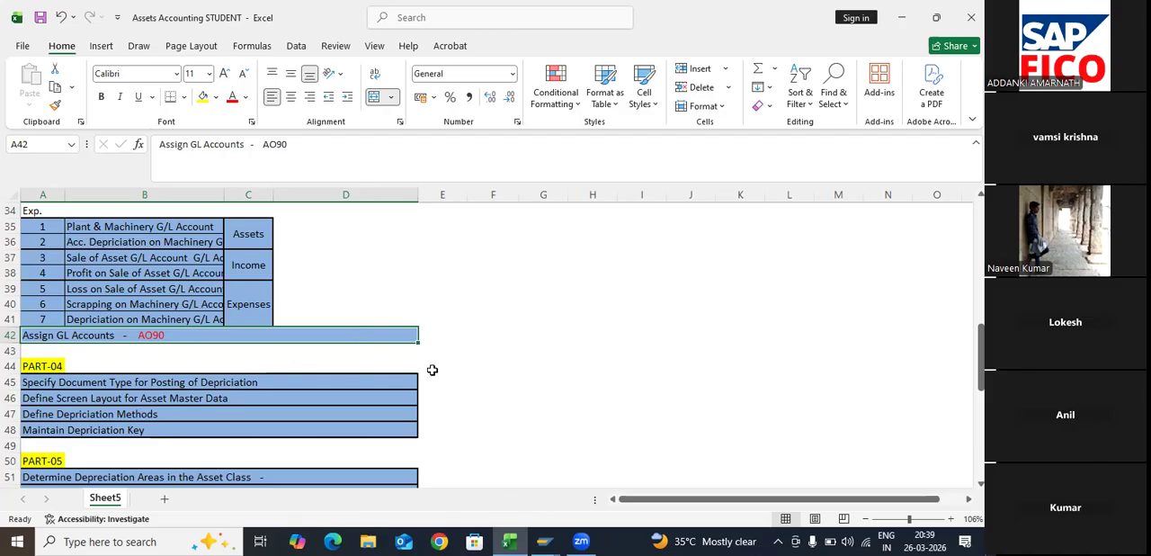
key(Right)
key(Left)
key(Right)
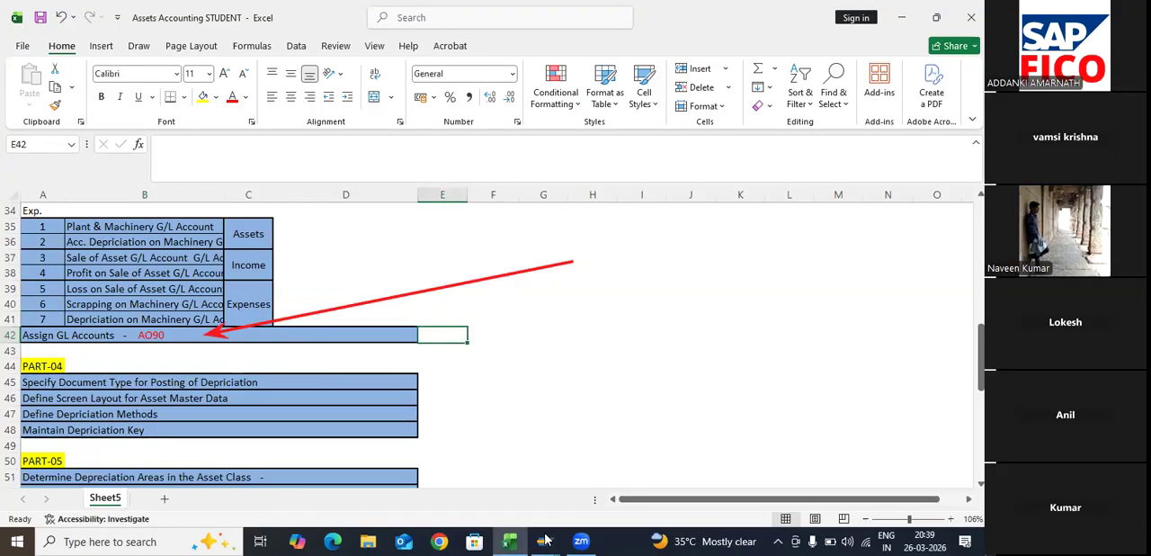
- Switch to SAP and open transaction AO90 for assigning the G/L accounts
mouse_move(545, 539)
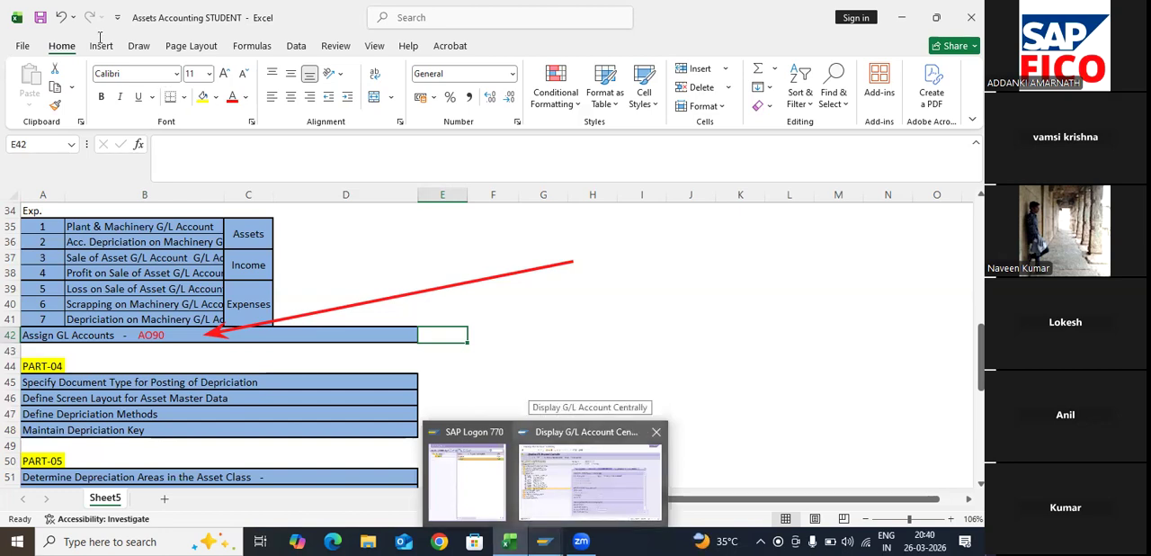
click(590, 480)
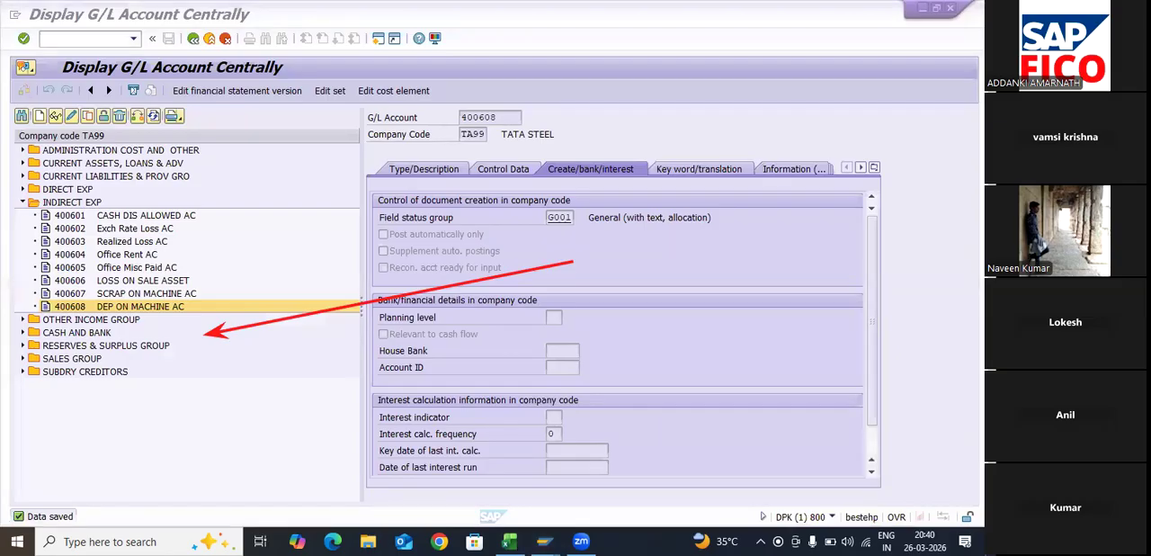
text(/)
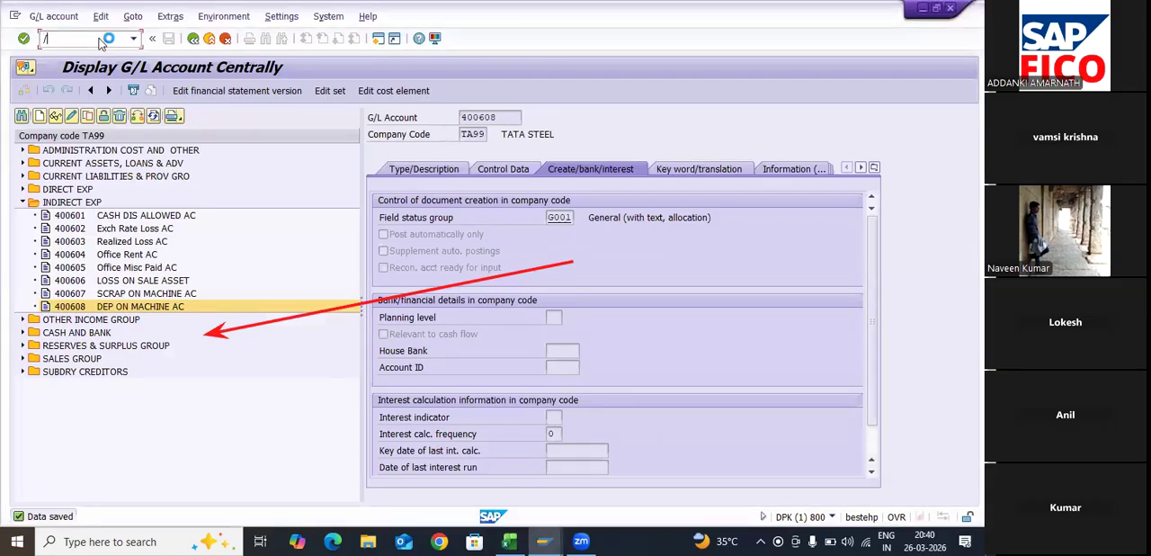
text(NAO9)
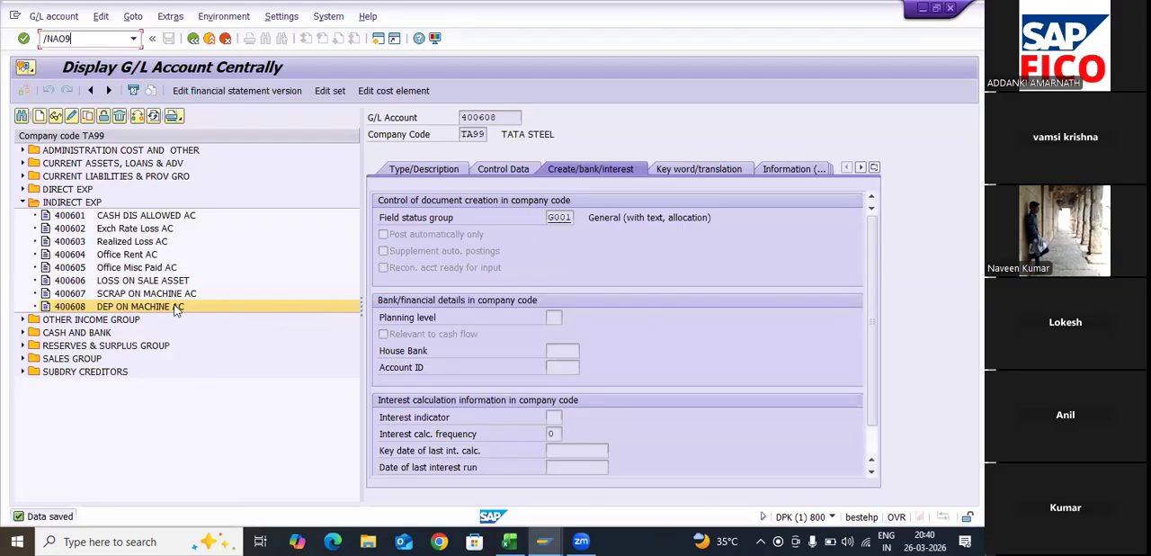
key(Return)
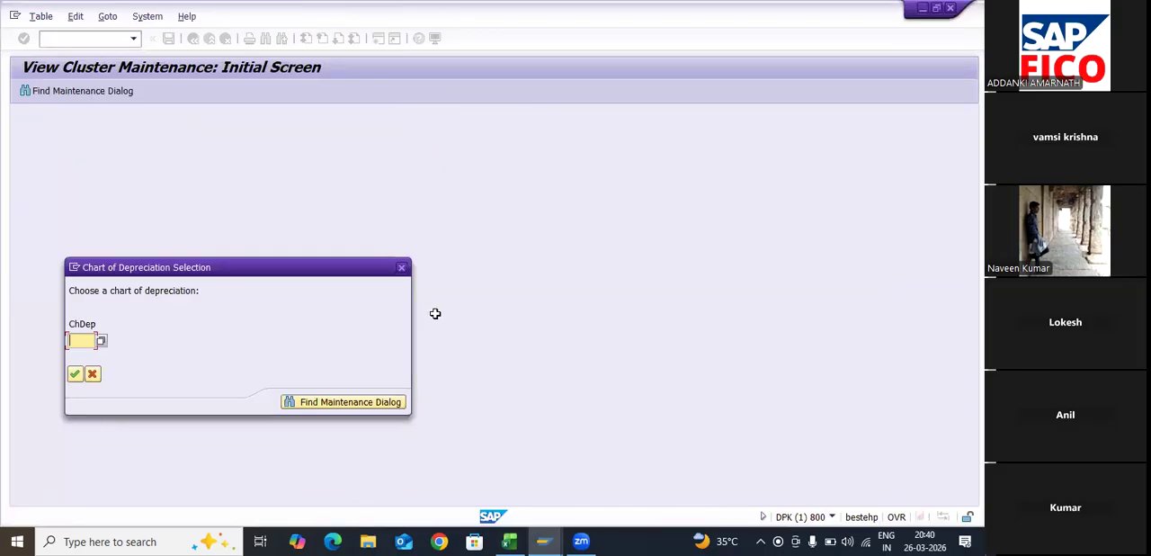
- Look up the chart of depreciation and account determination in the Excel step list, and return to SAP's chart of depreciation selection
key(alt+Tab)
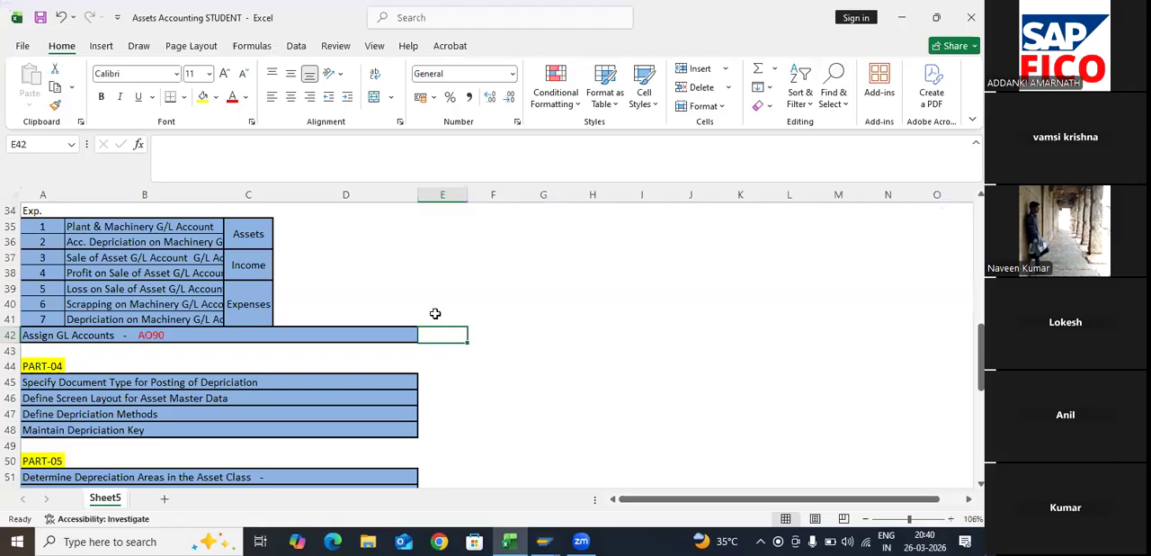
key(Up)
key(Up)
key(Up)
key(Up)
key(Up)
key(Up)
key(Up)
key(Up)
key(Up)
key(Up)
key(Up)
key(Up)
key(Up)
key(Up)
key(Up)
key(Up)
key(Up)
key(Up)
key(Up)
key(Up)
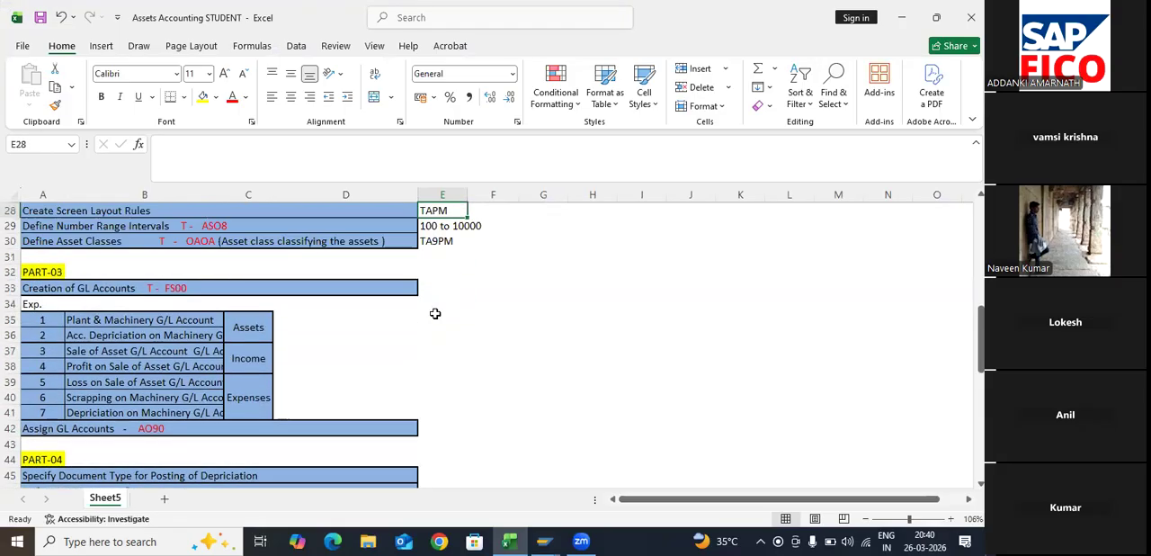
scroll(434, 313, up, 1)
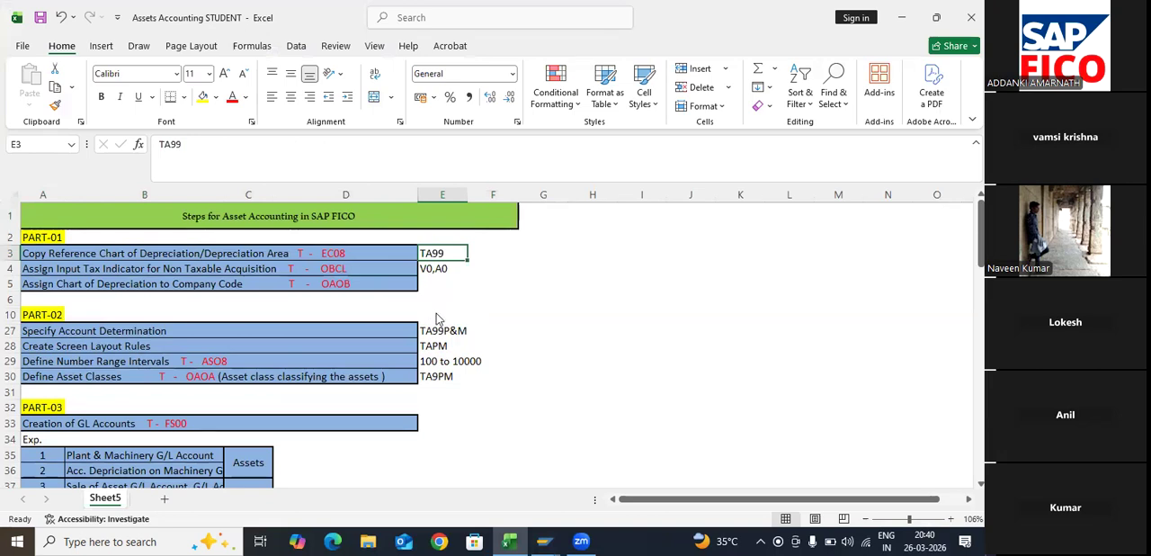
key(Down)
key(Down)
key(Down)
key(Down)
key(Down)
key(Down)
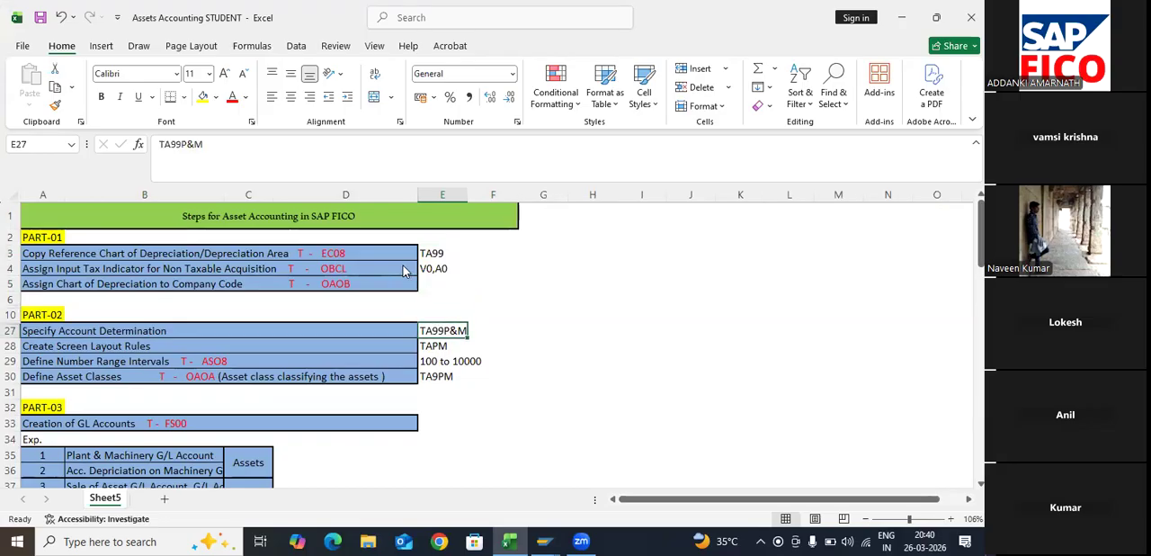
key(alt+Tab)
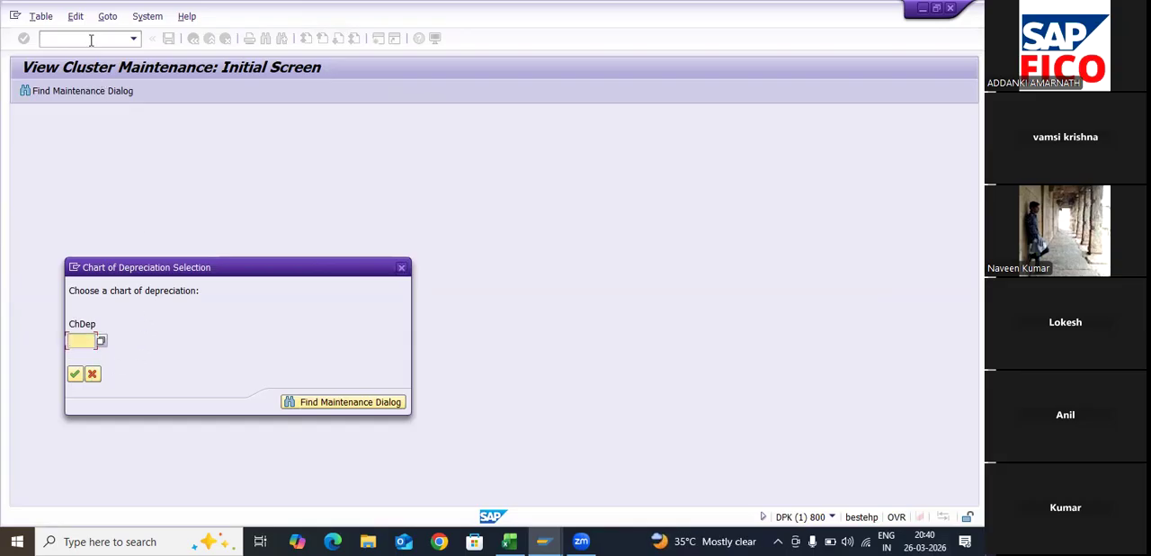
- Cancel the chart of depreciation selection and open the implementation guide with transaction SPRO
click(93, 375)
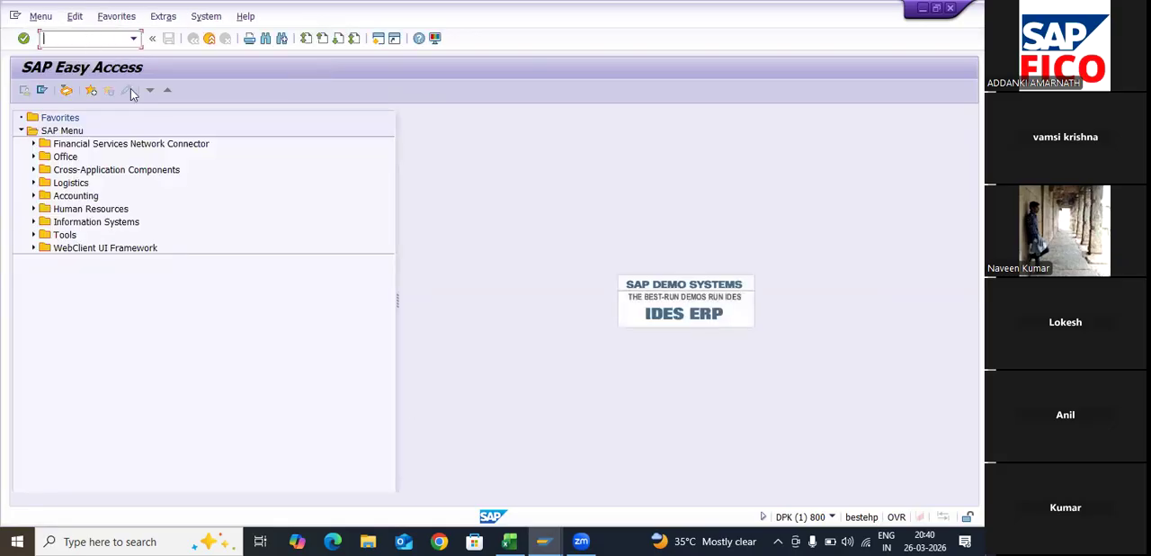
text(SPRO)
key(Return)
- Open the Assign G/L Accounts activity under Financial Accounting (New), Asset Accounting, Integration with General Ledger Accounting
click(36, 335)
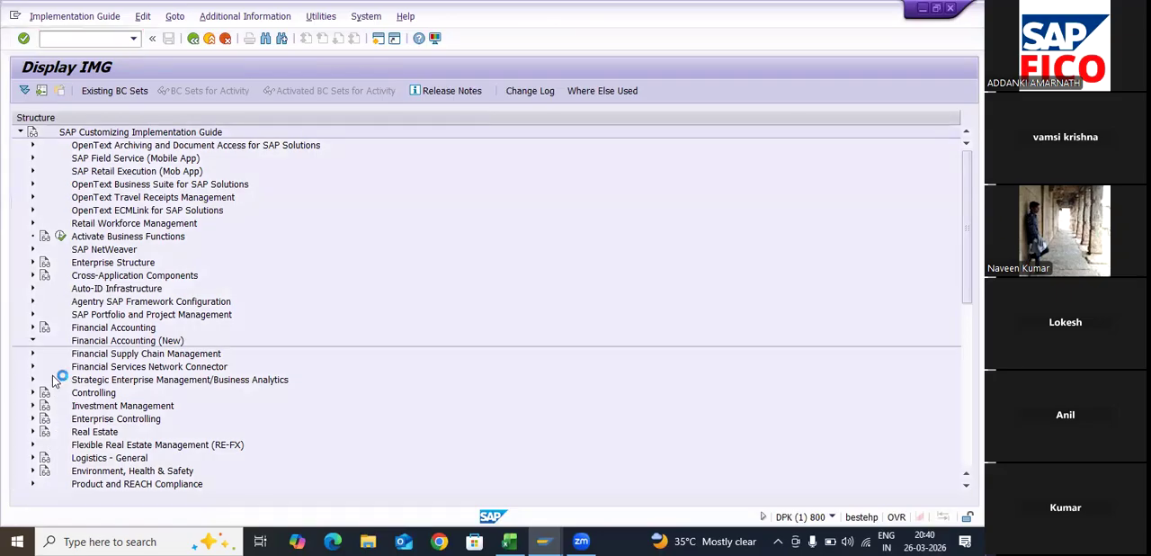
click(46, 445)
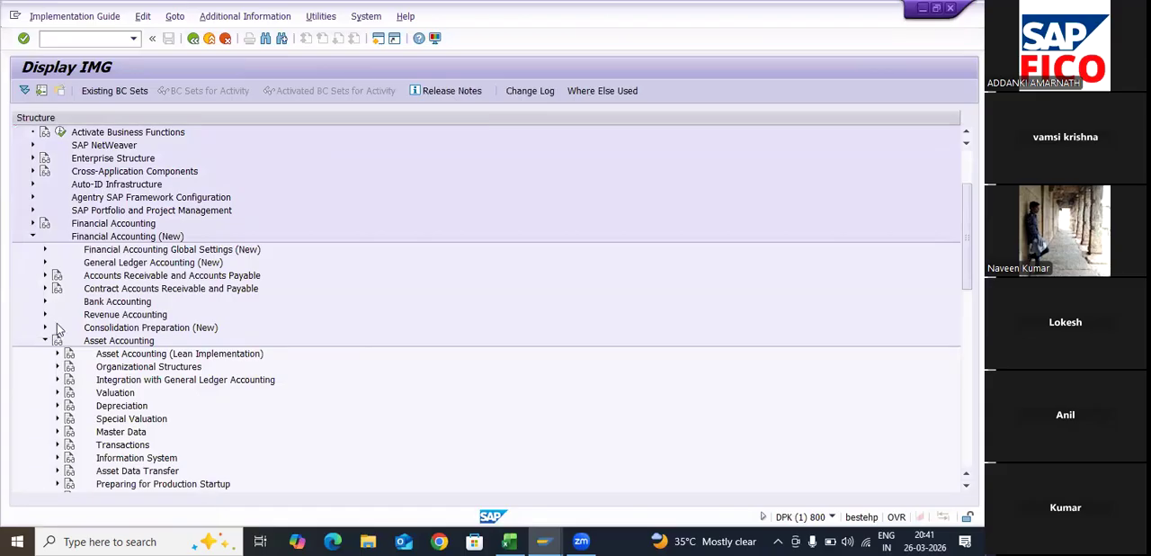
scroll(68, 295, down, 4)
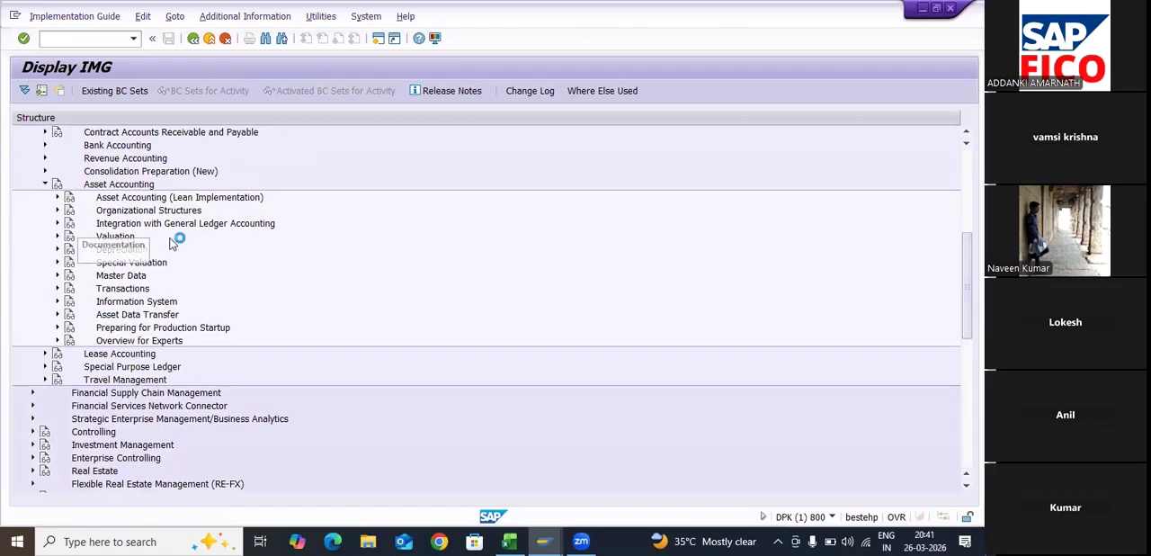
double_click(232, 227)
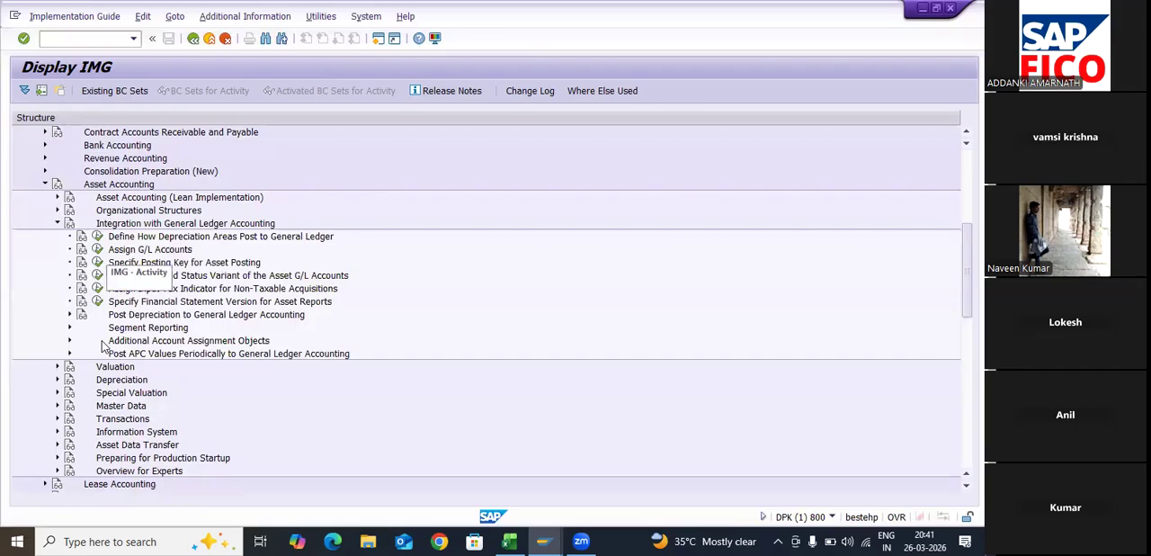
click(97, 249)
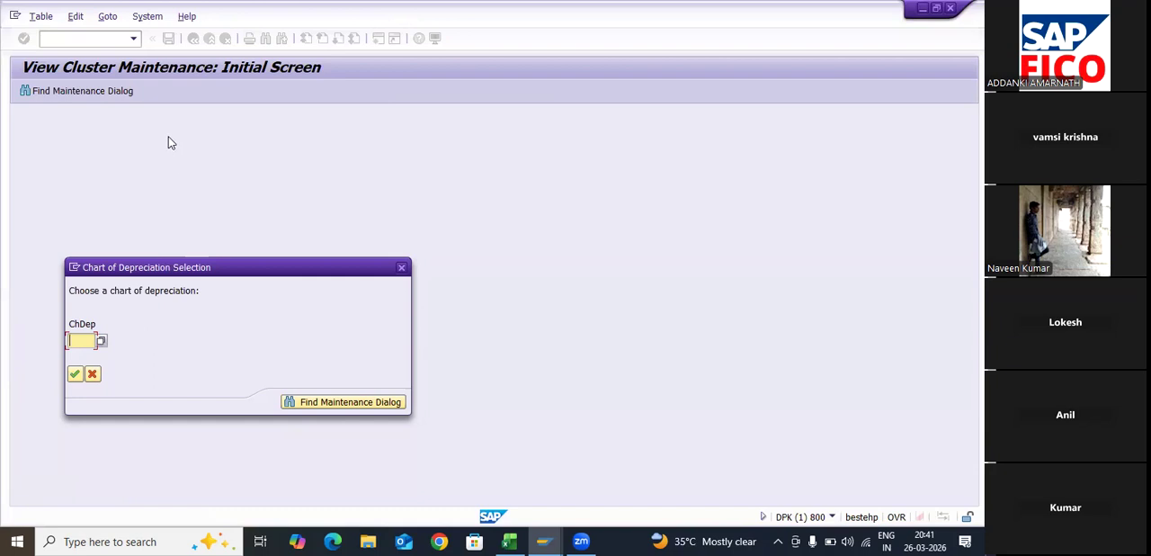
- Select TA99 from the value list as the chart of depreciation and confirm it
key(F4)
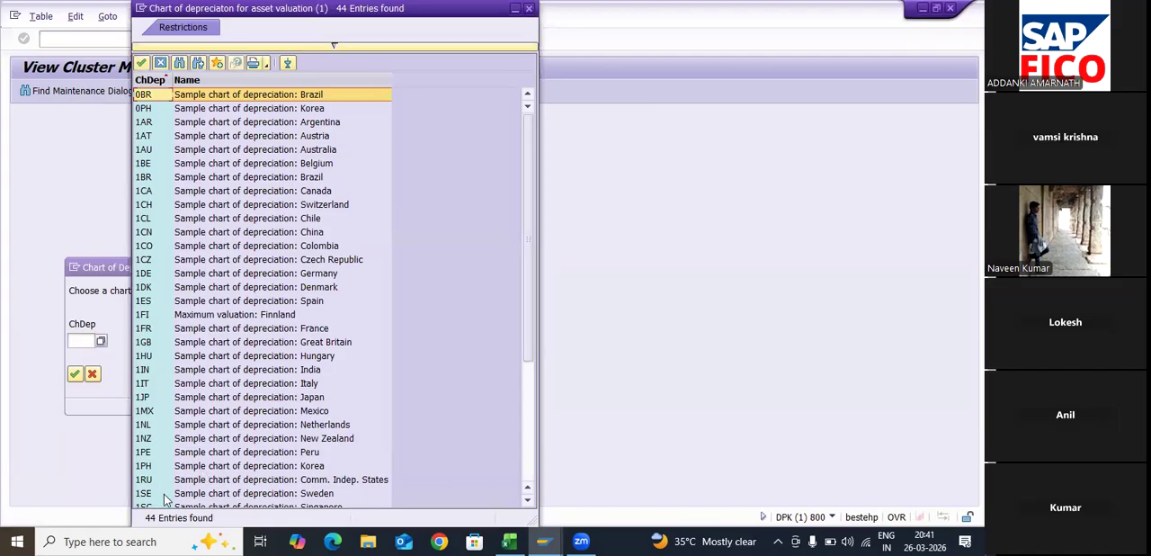
scroll(233, 497, down, 4)
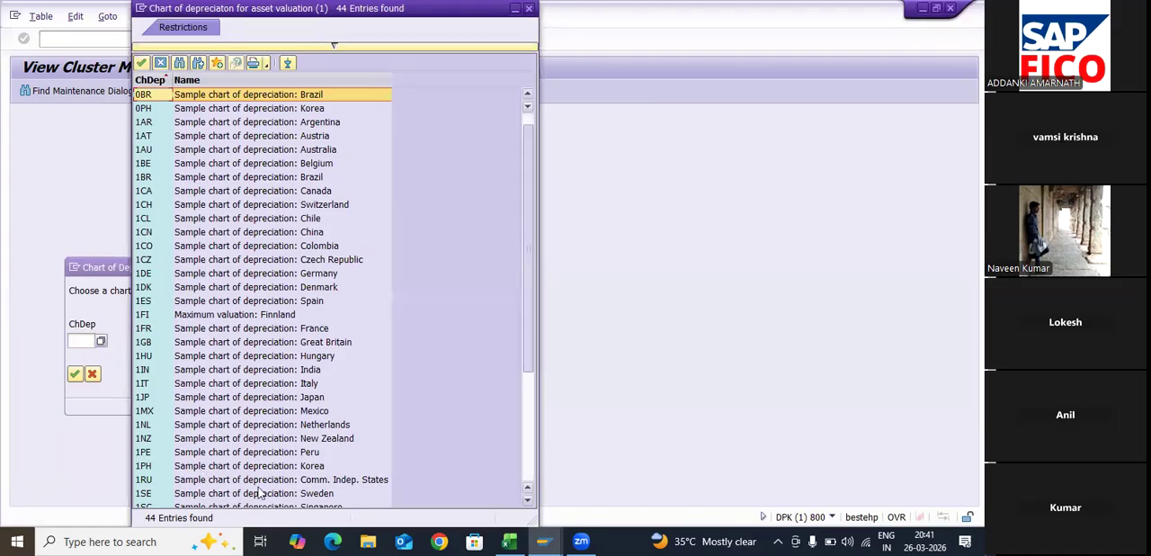
click(160, 495)
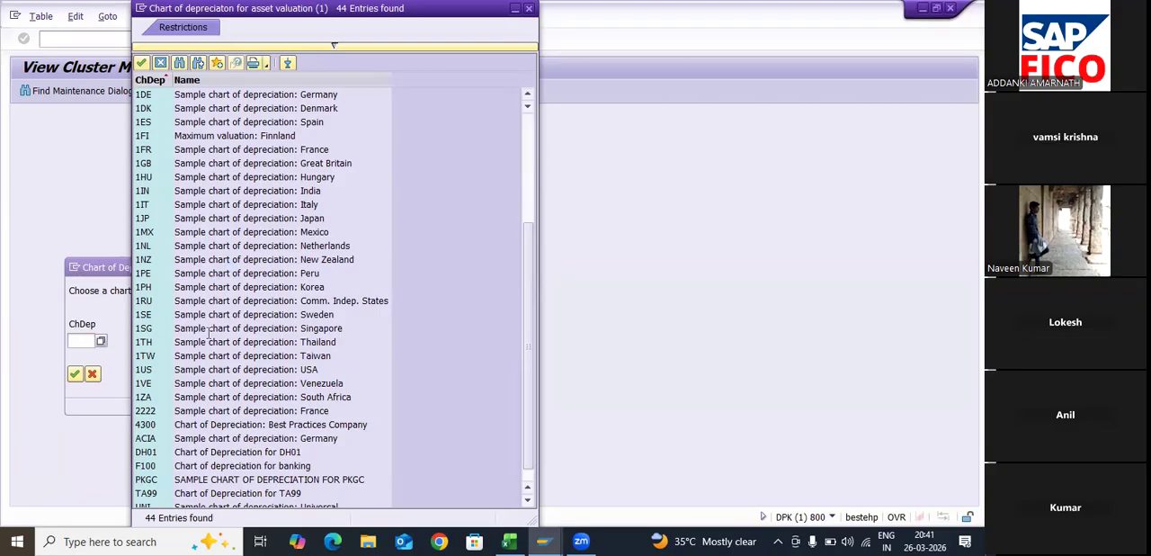
key(Return)
click(74, 373)
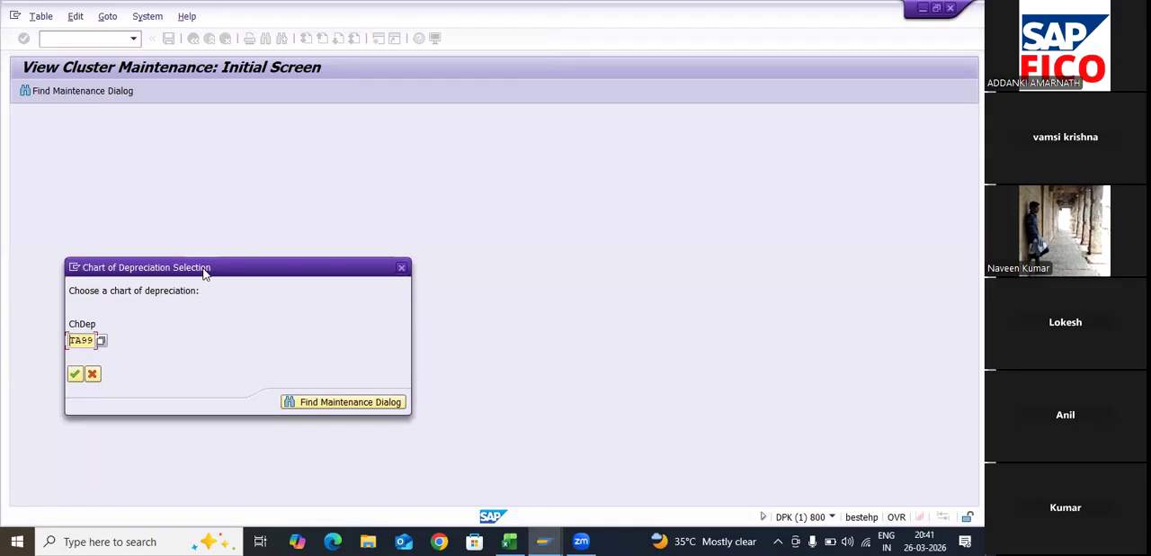
key(Return)
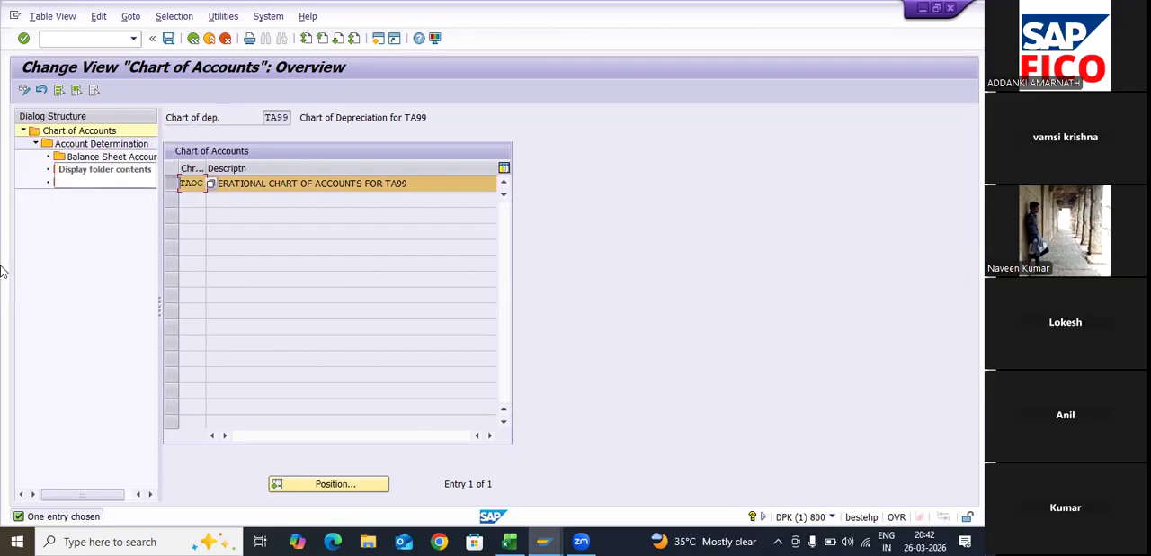
- Open Account Determination for chart of accounts TAOC and go to the entry TA99P&M
click(76, 144)
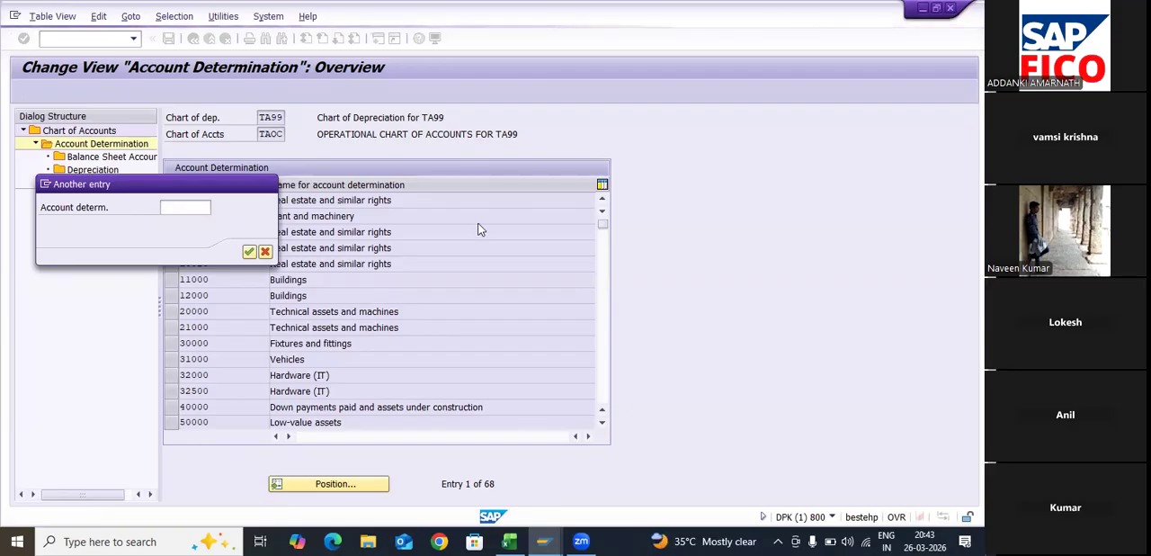
key(F4)
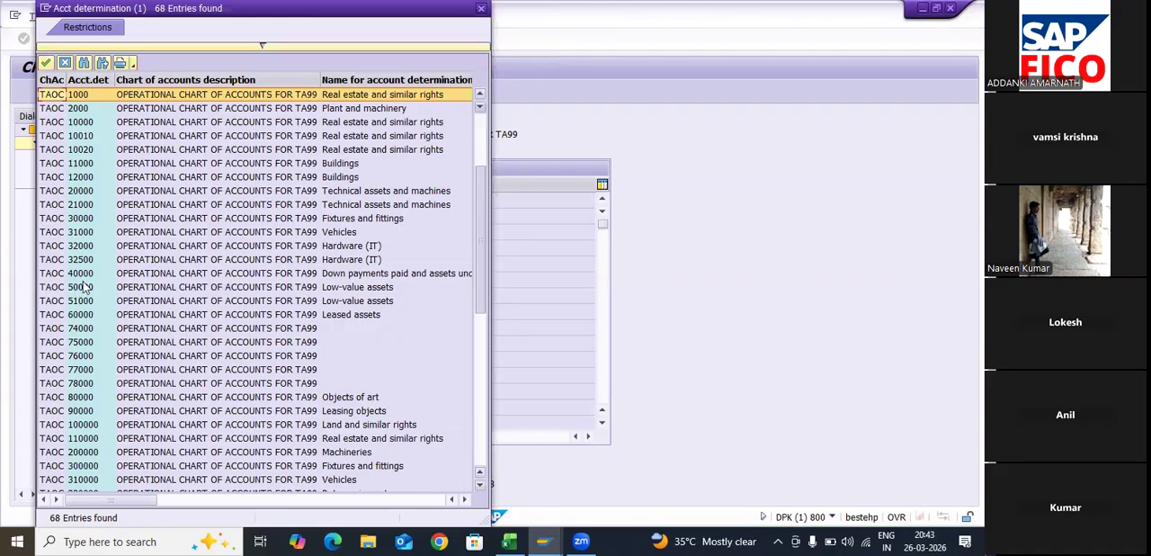
scroll(53, 288, down, 10)
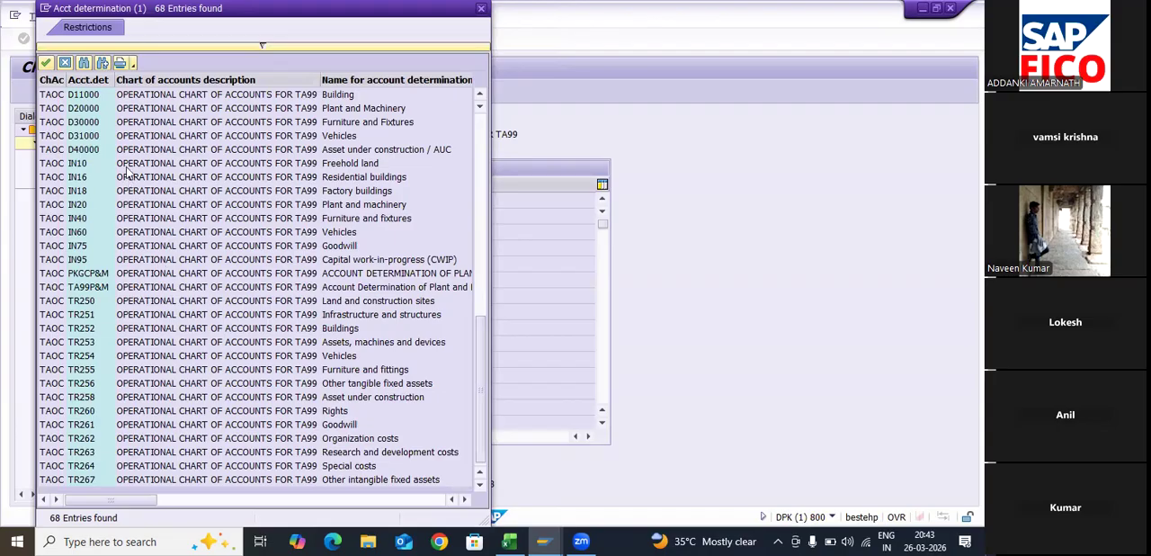
click(401, 281)
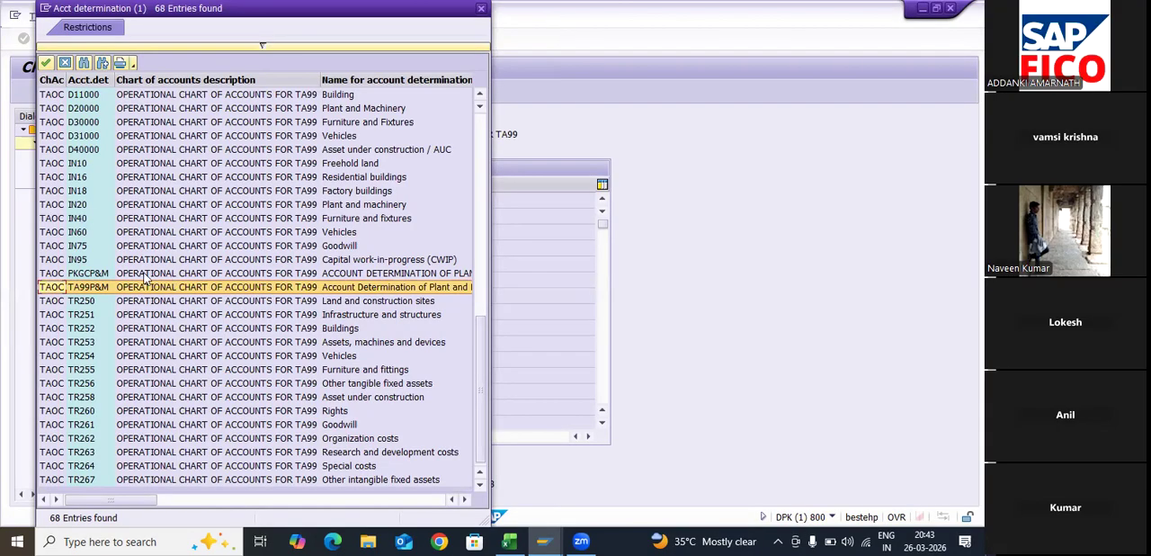
click(45, 63)
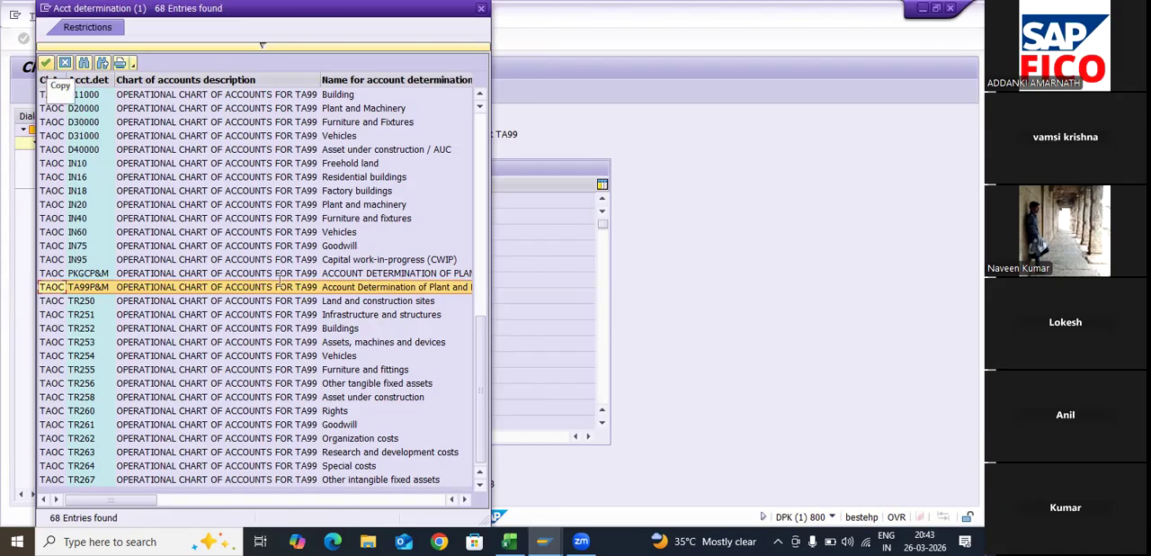
click(45, 63)
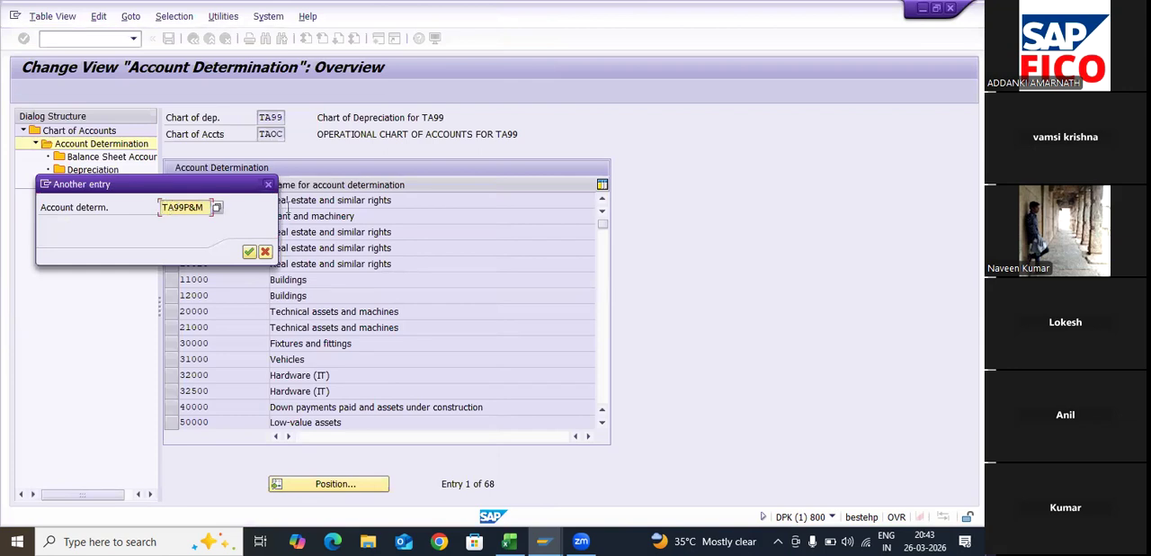
key(Return)
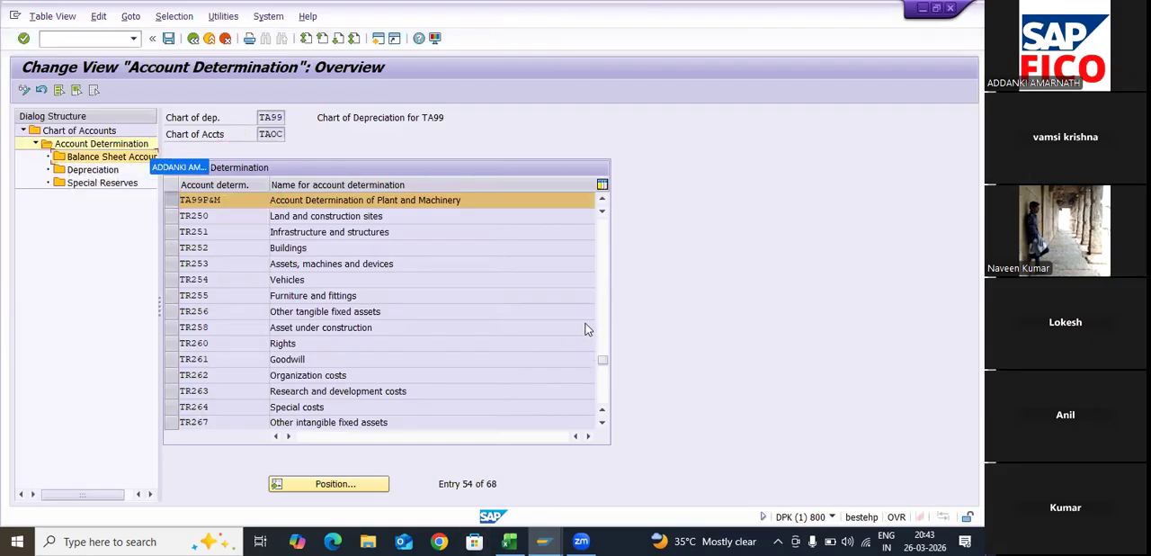
- Open the balance sheet accounts of TA99P&M and assign the Plant & Machinery account 200117 as balance sheet account APC
double_click(133, 157)
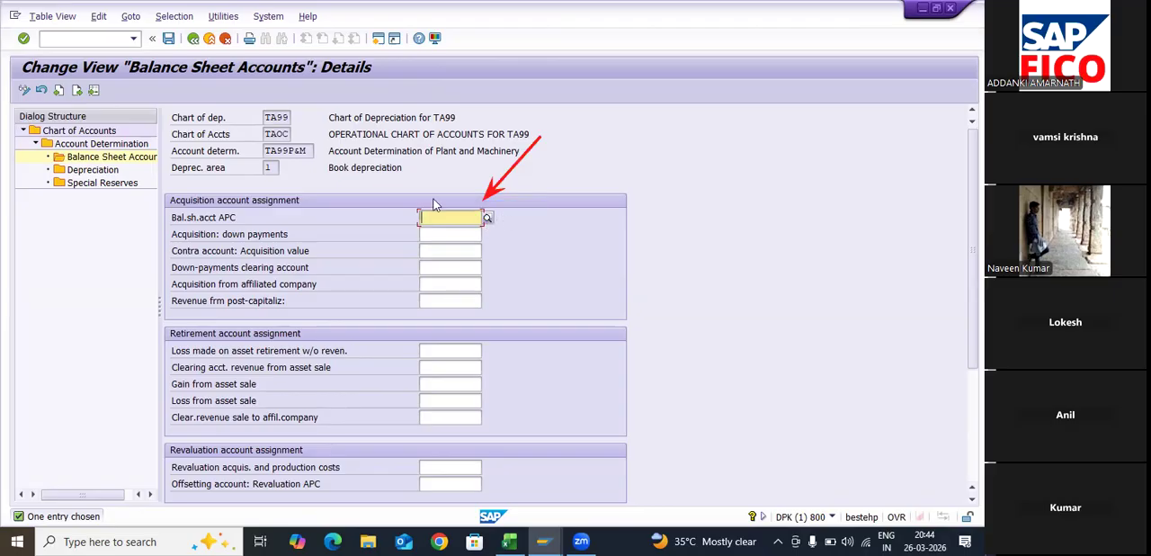
key(F4)
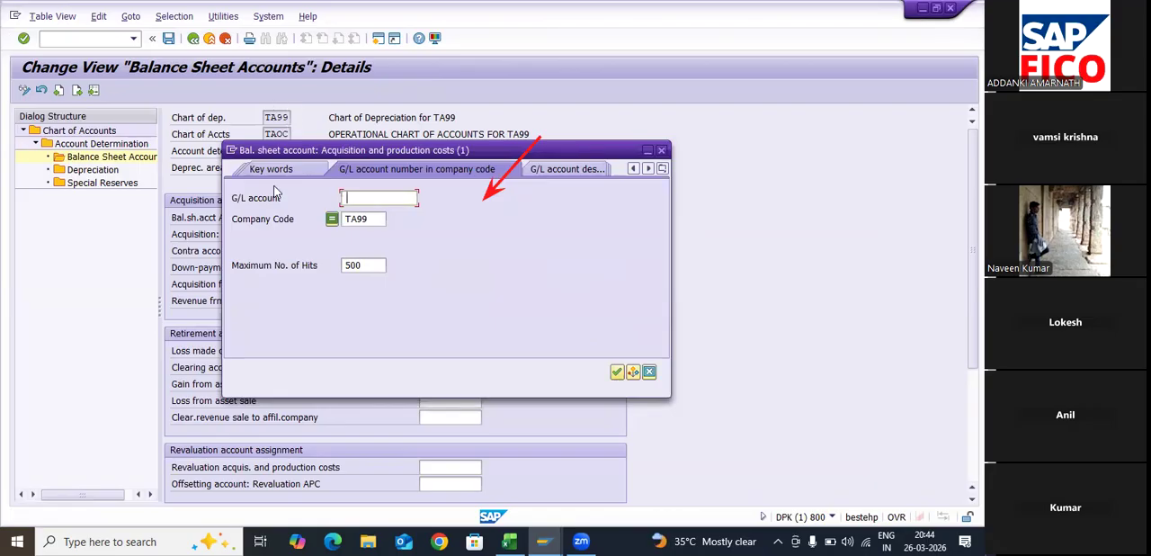
key(Return)
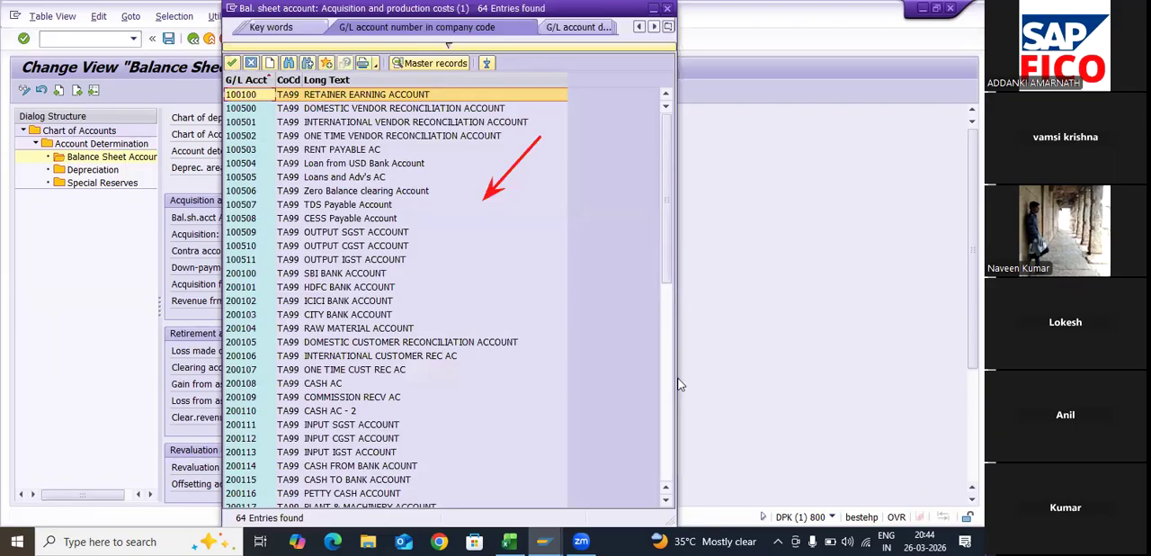
scroll(669, 477, down, 5)
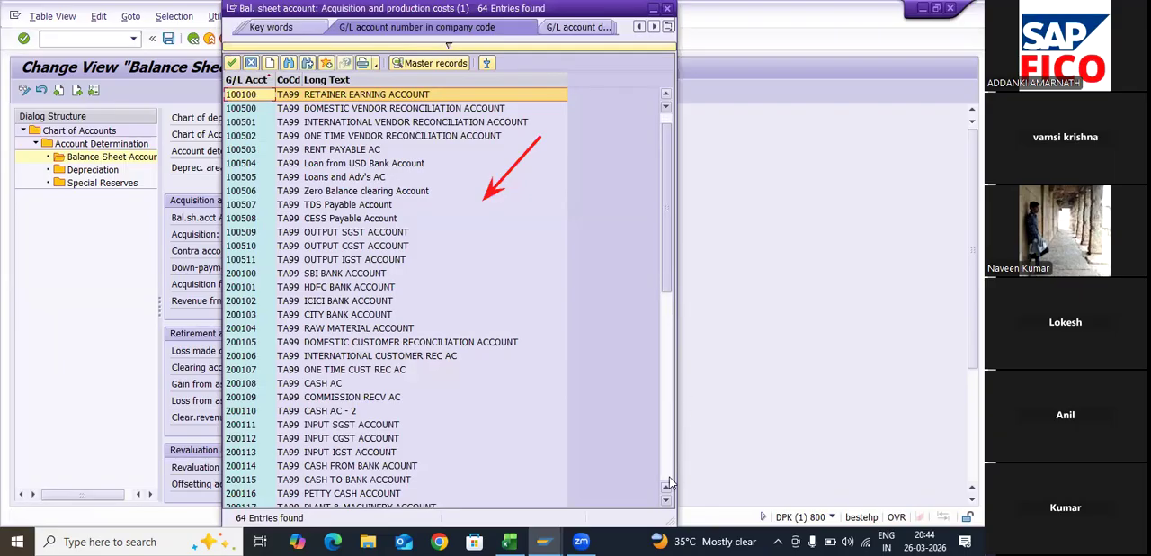
scroll(308, 498, down, 10)
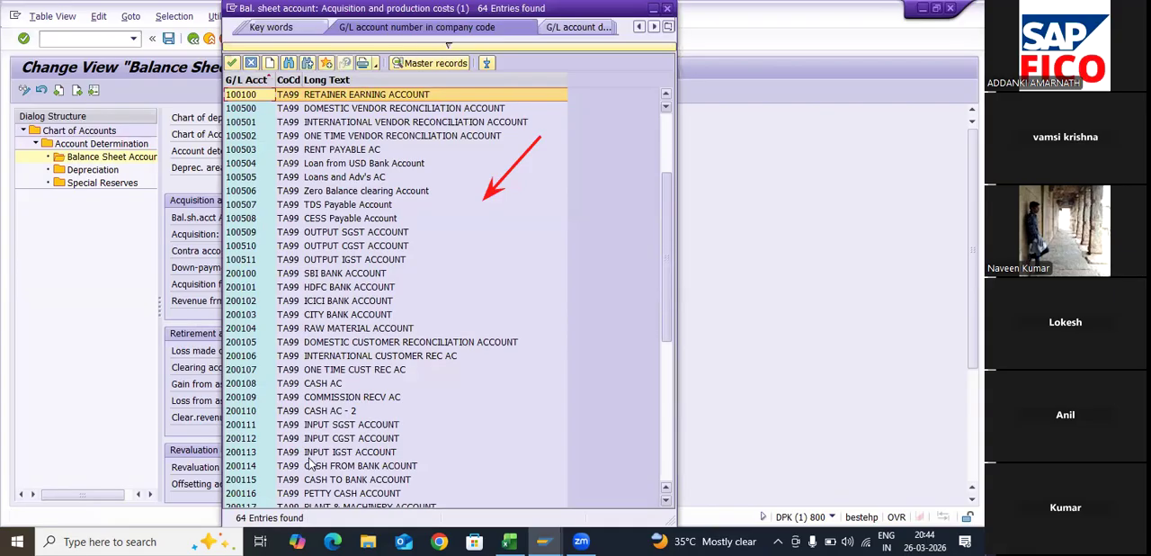
scroll(306, 414, down, 5)
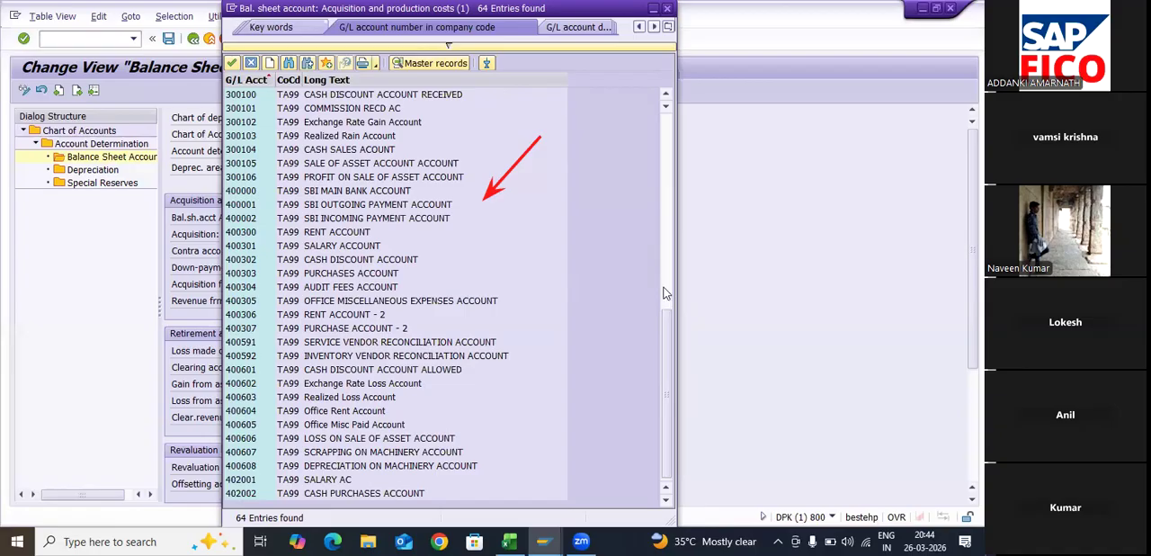
scroll(256, 145, up, 2)
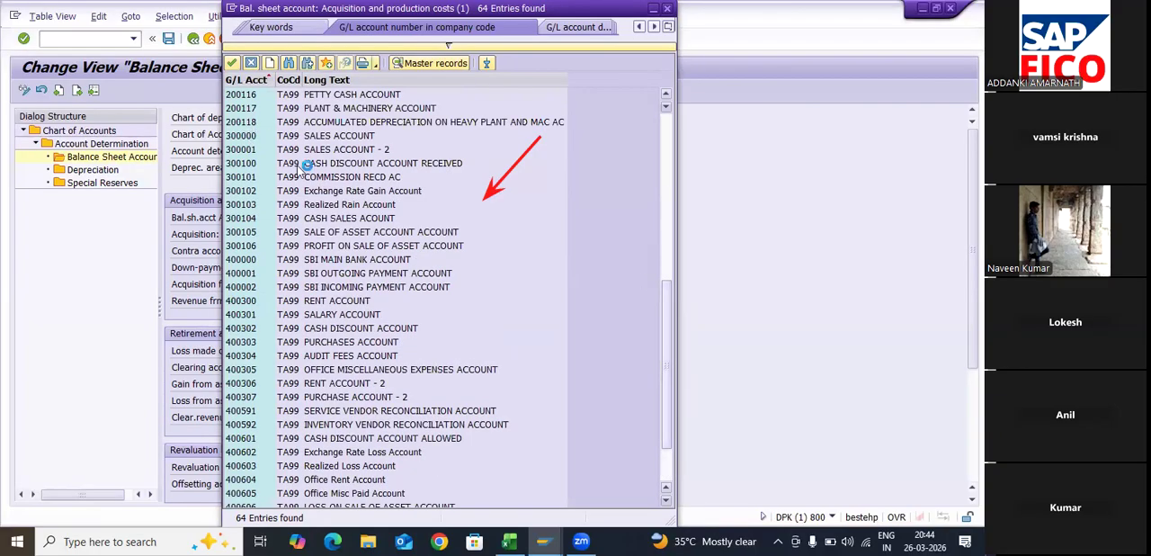
scroll(486, 405, up, 1)
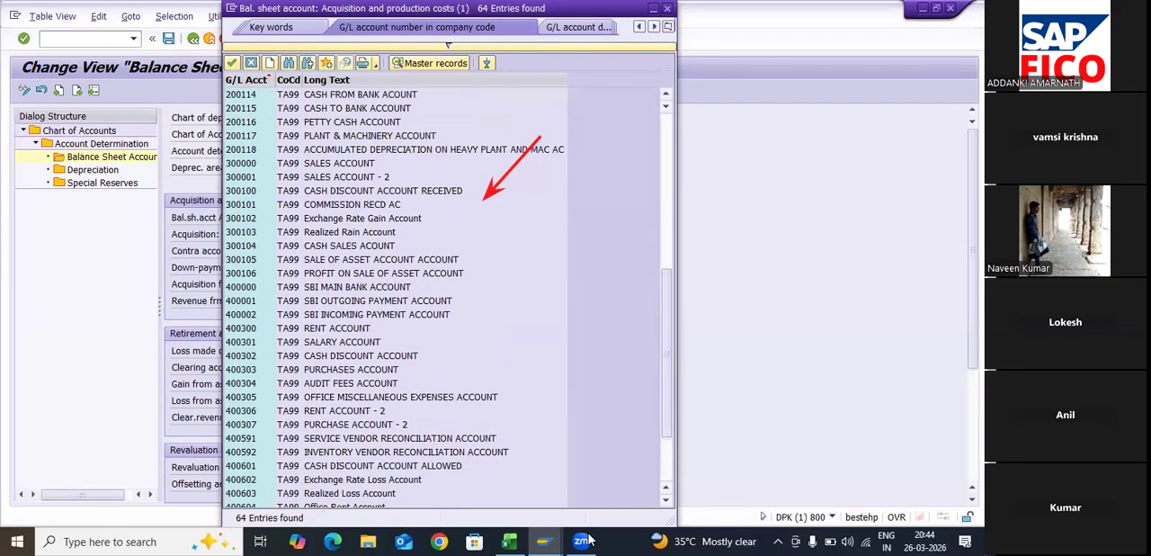
click(396, 136)
key(Return)
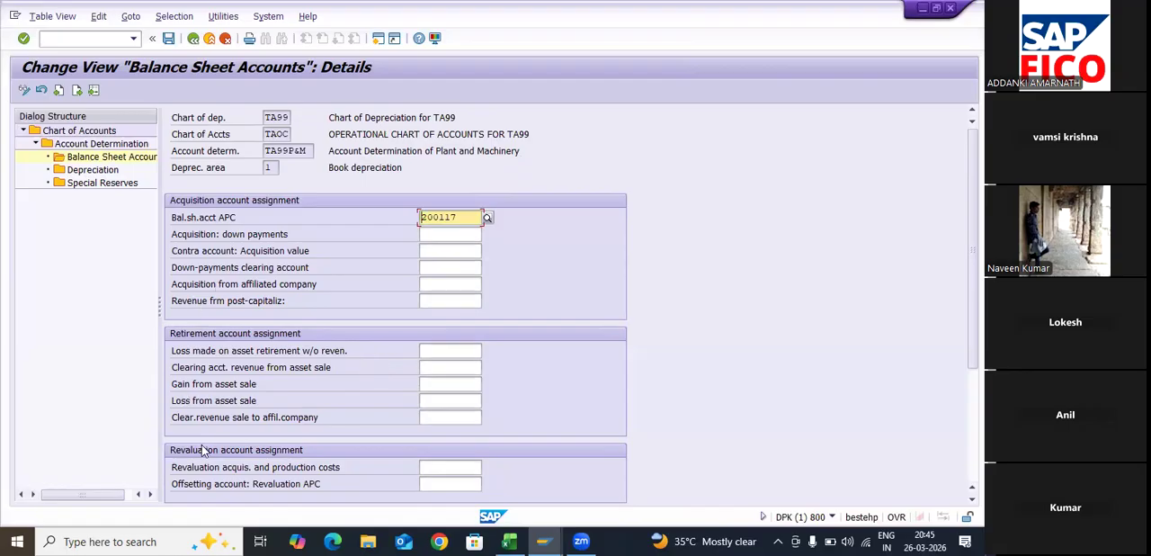
- Assign the Scrapping on Machinery account 400607 to the loss made on asset retirement without revenue
click(479, 350)
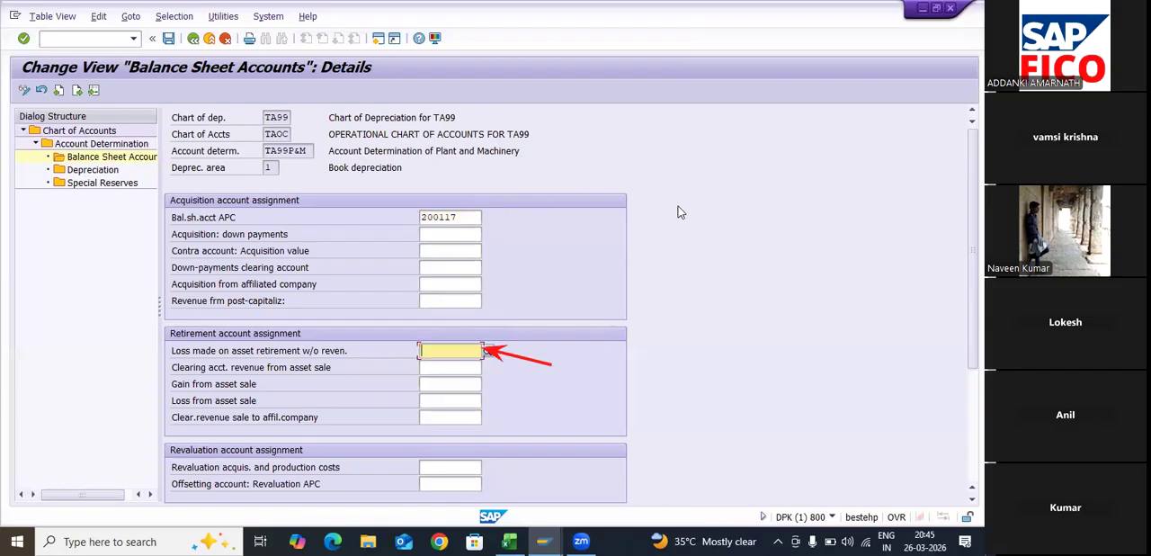
click(652, 280)
key(F4)
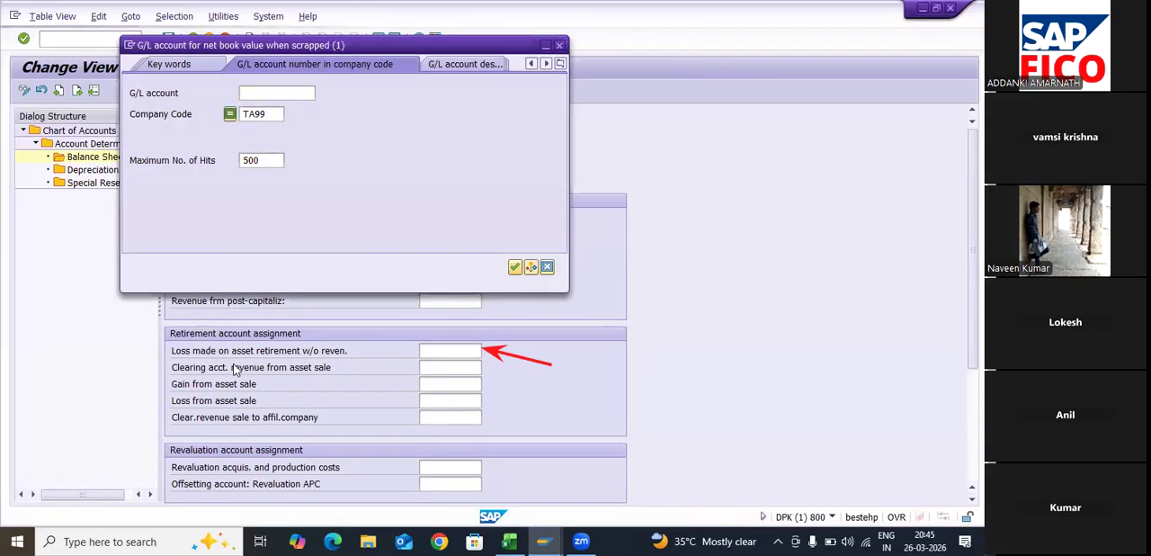
key(Return)
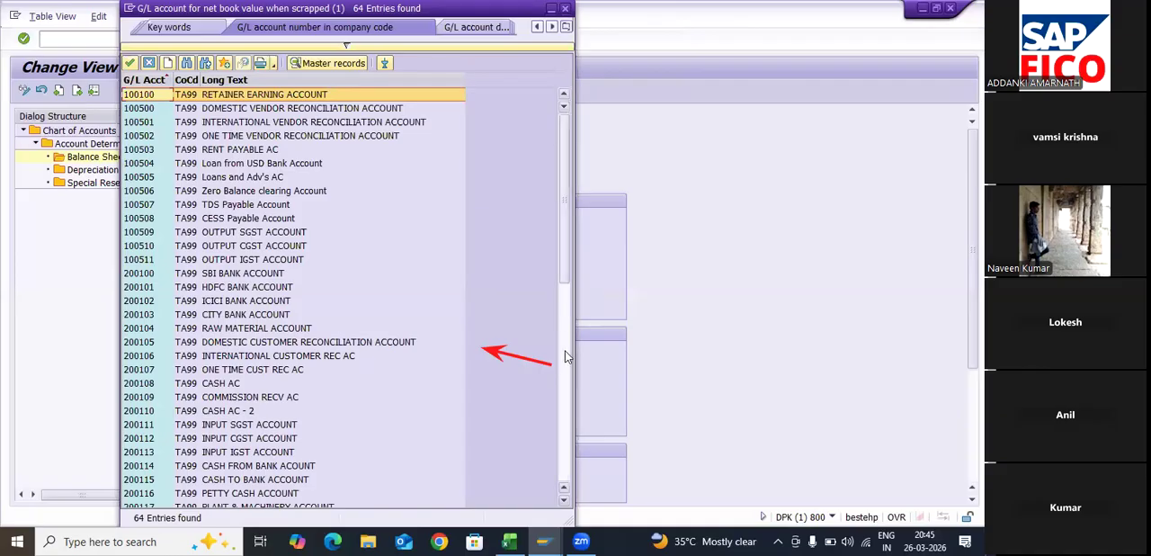
scroll(566, 404, down, 3)
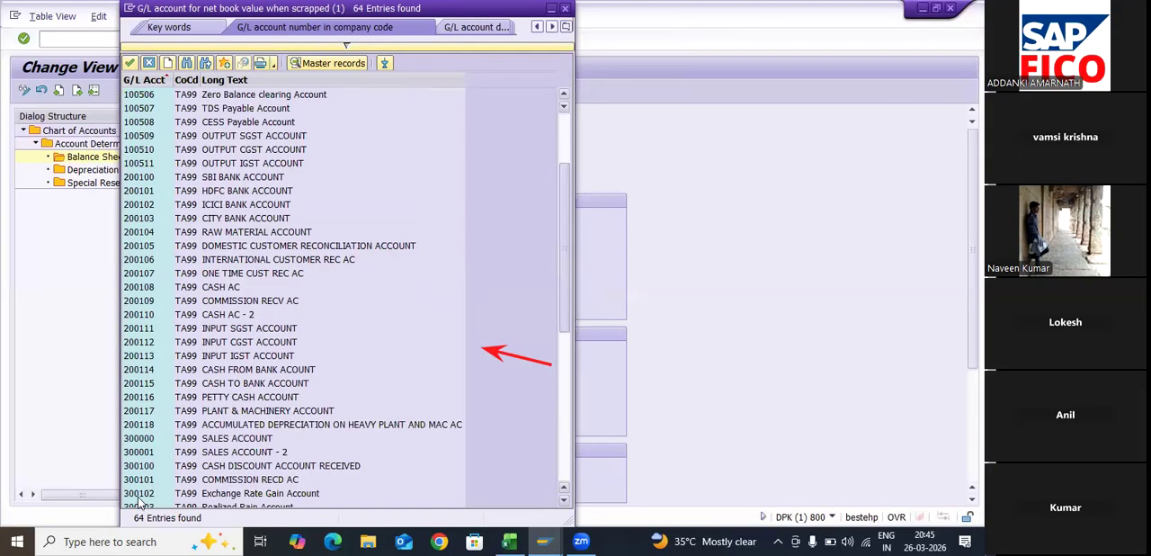
scroll(141, 506, down, 3)
drag(564, 361, 557, 454)
click(146, 492)
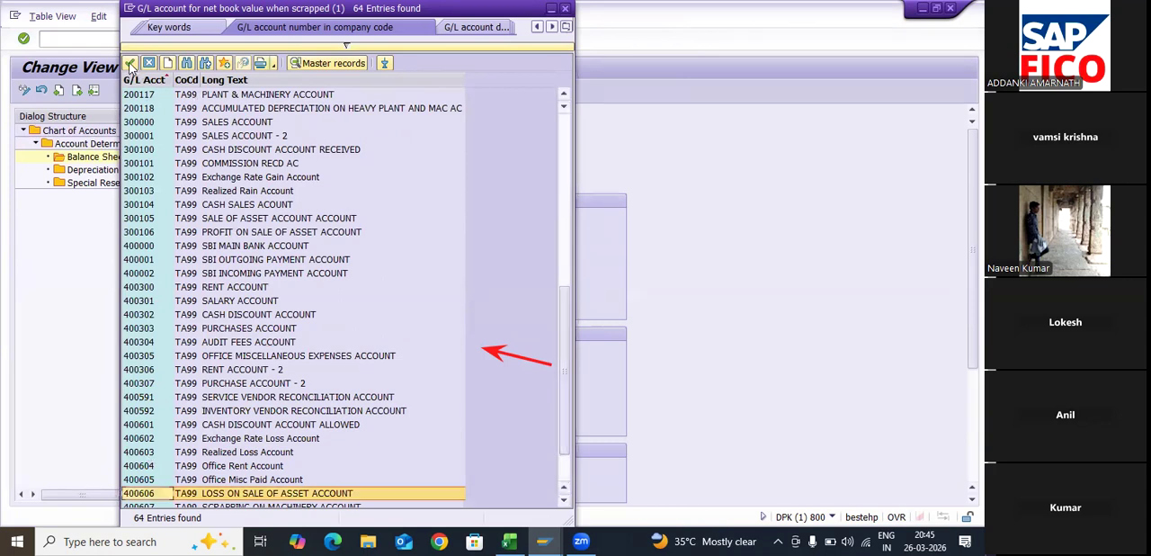
scroll(296, 297, down, 2)
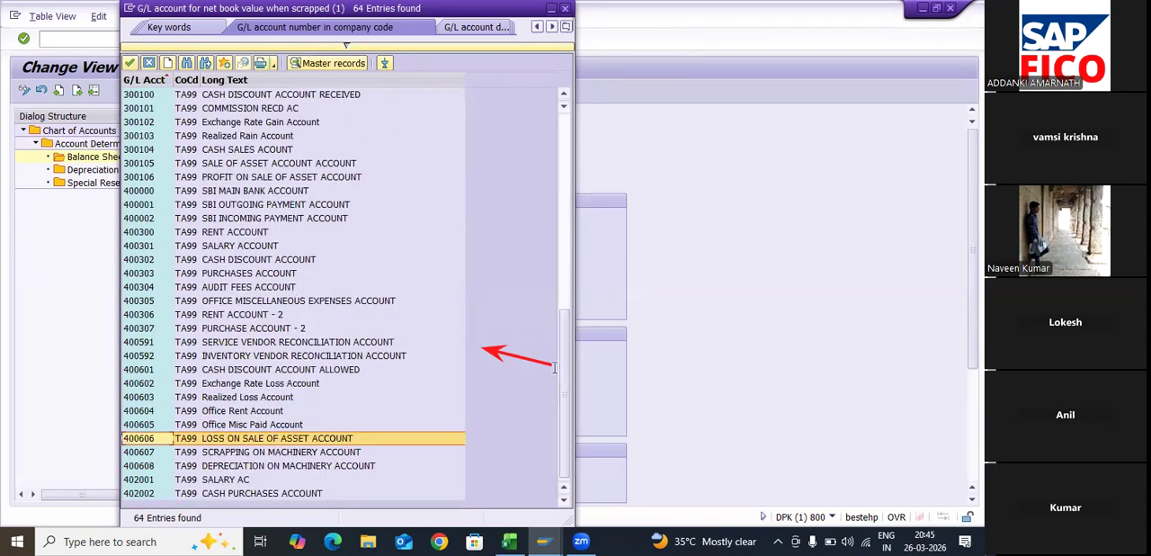
key(Down)
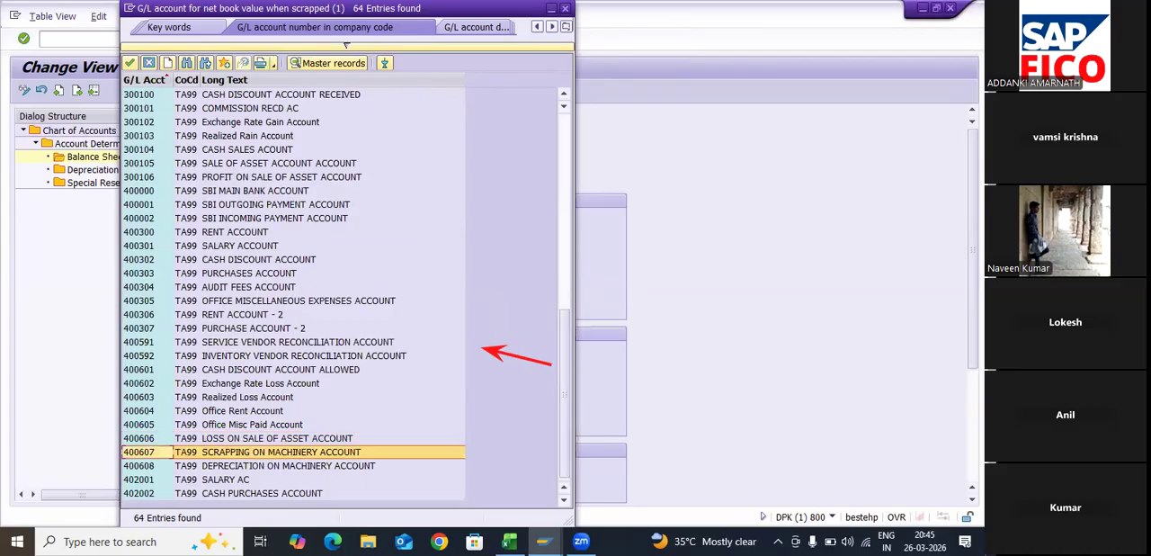
click(129, 63)
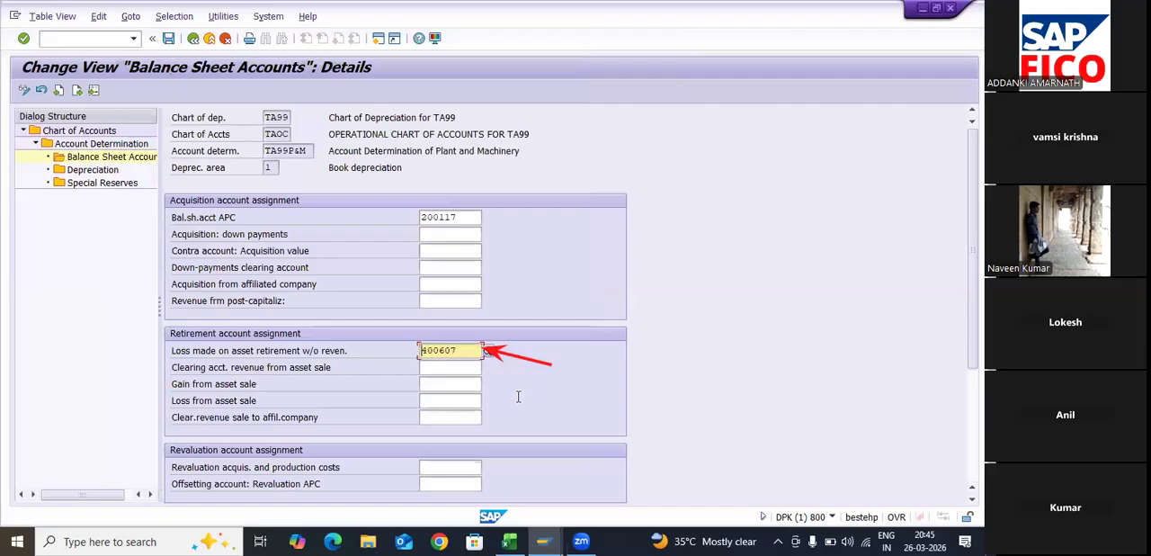
- Assign the Sale of Asset account 300105 of company code TA99 as the clearing account for revenue from asset sale
scroll(518, 395, down, 2)
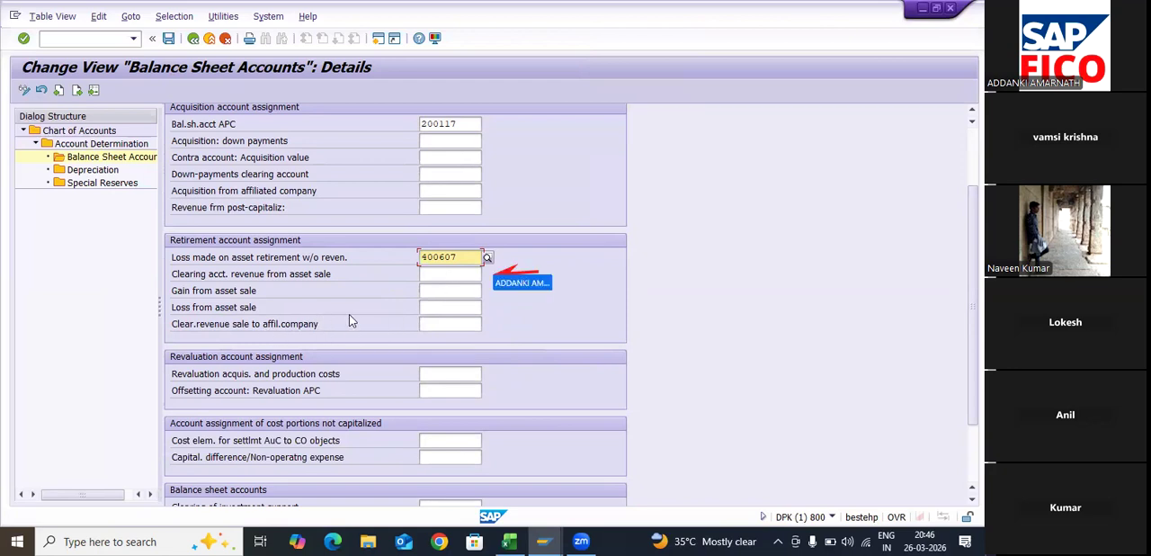
click(490, 281)
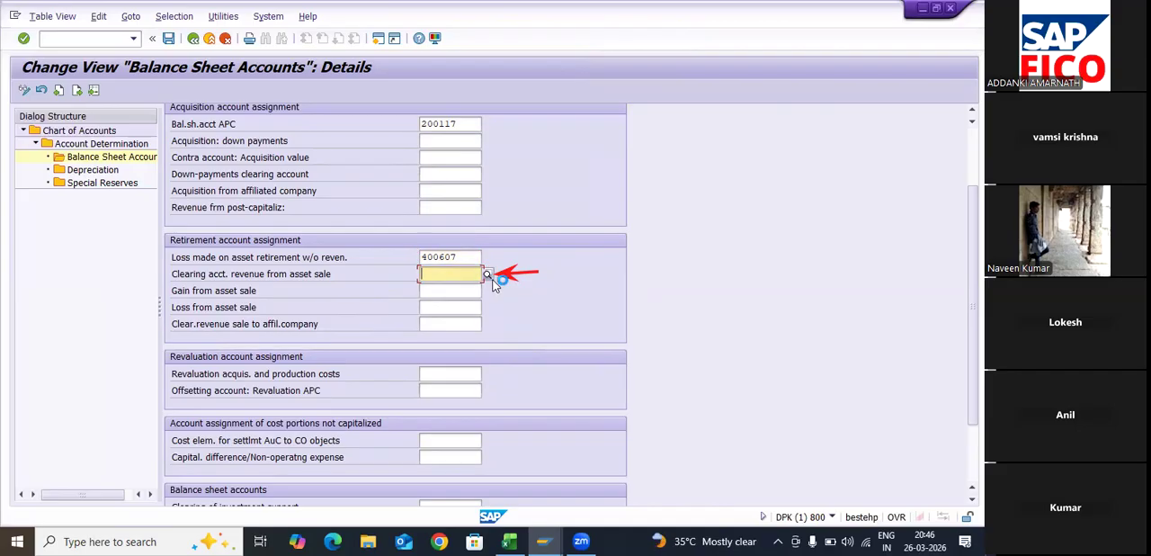
click(490, 276)
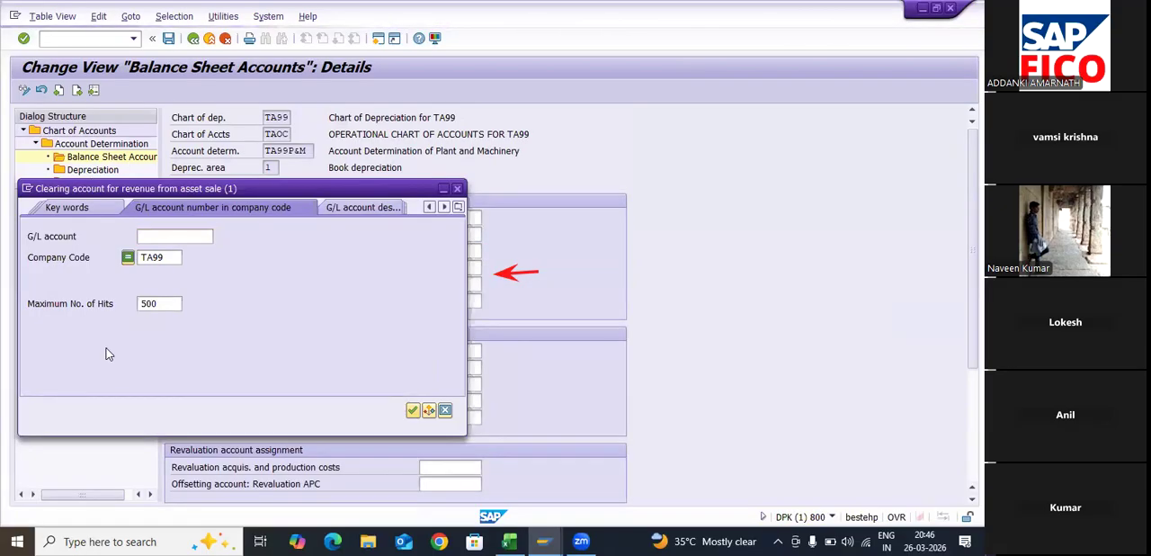
click(412, 409)
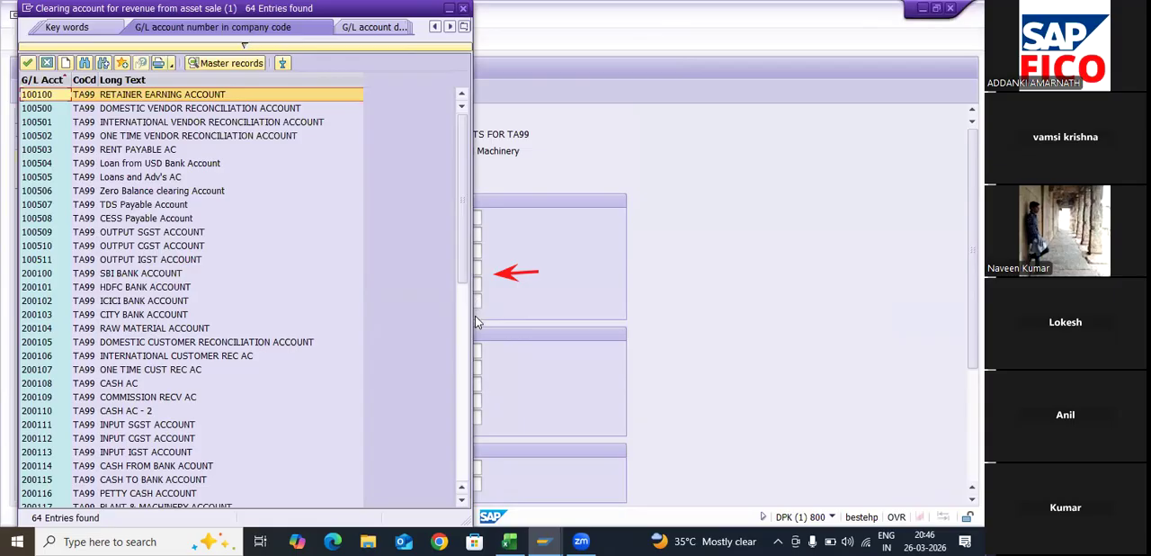
click(109, 420)
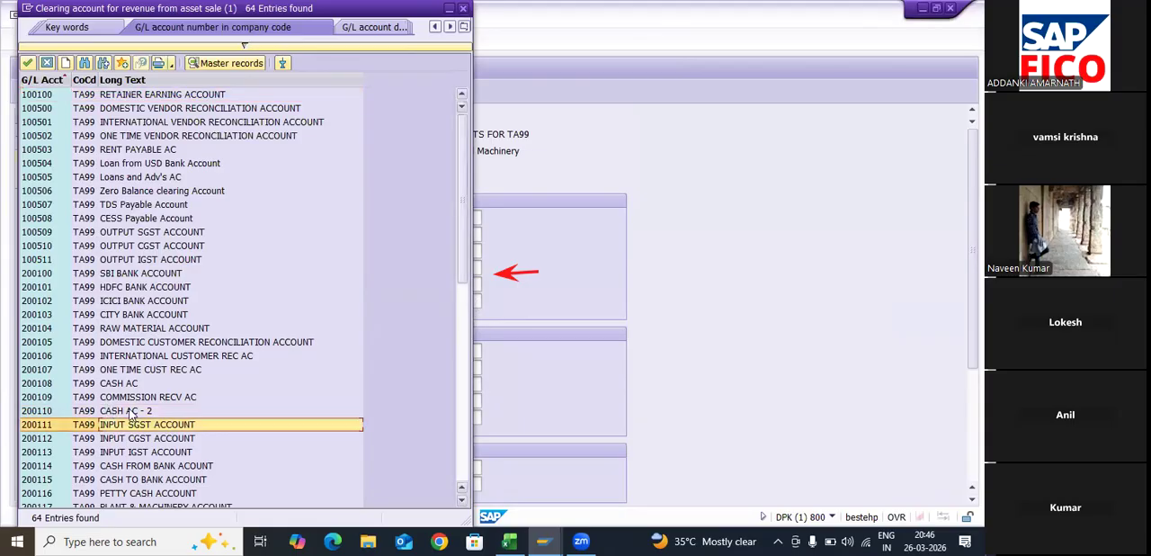
scroll(135, 419, down, 3)
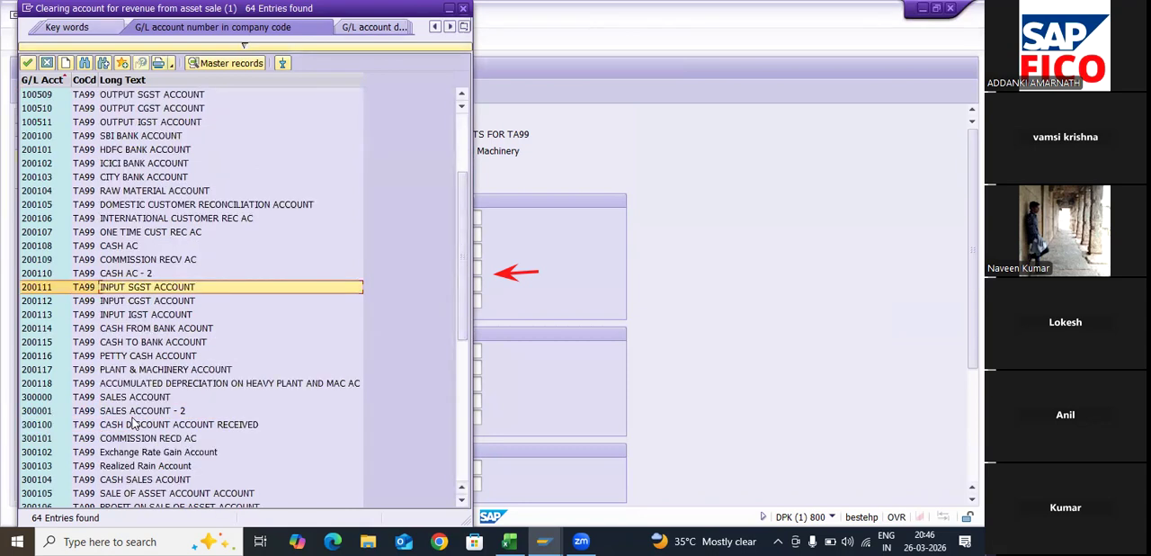
click(135, 397)
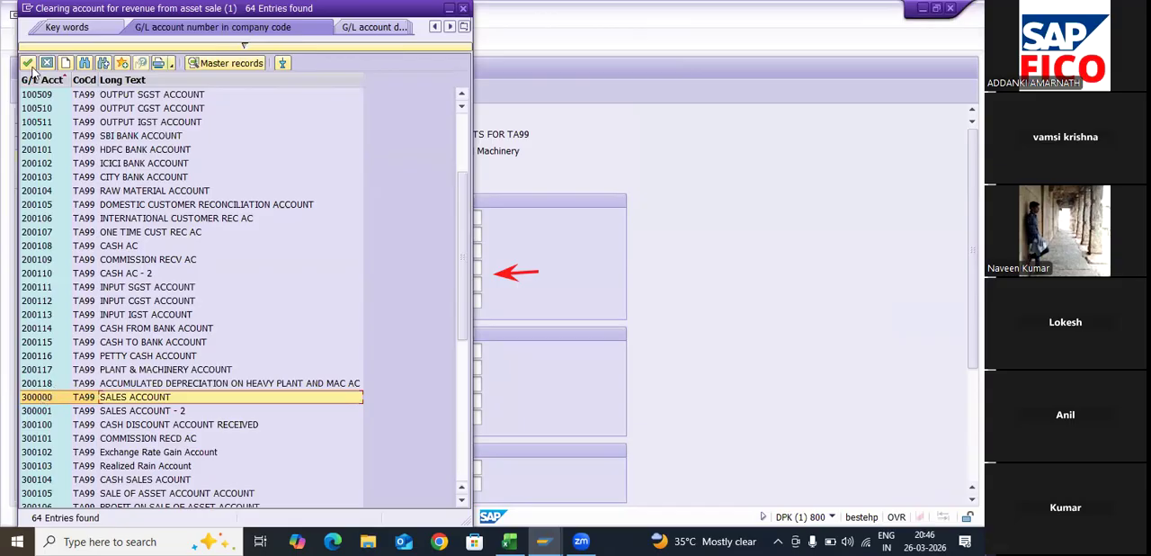
scroll(30, 66, down, 2)
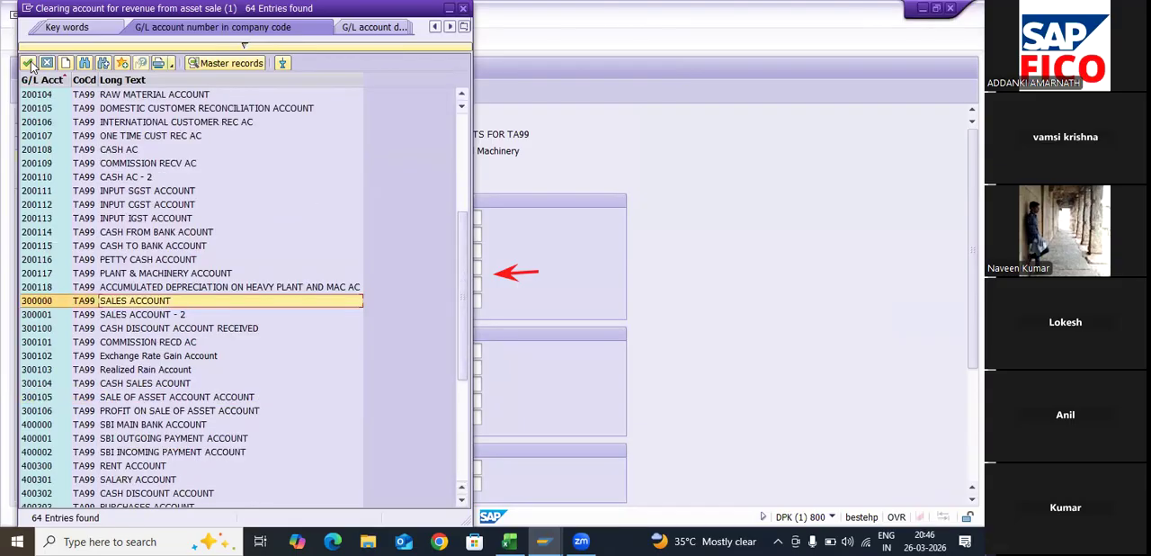
click(41, 396)
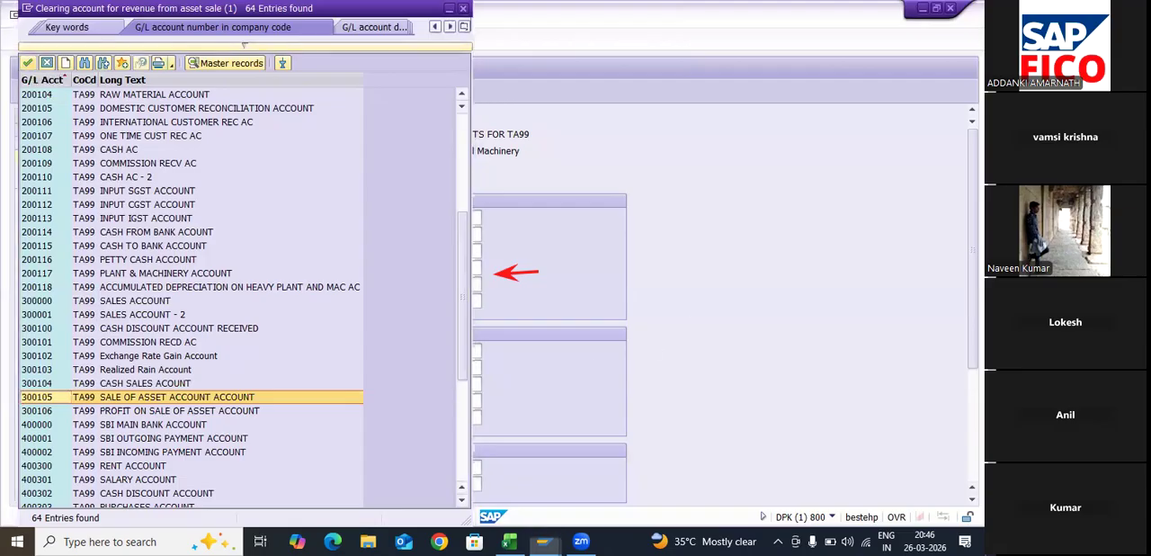
key(Return)
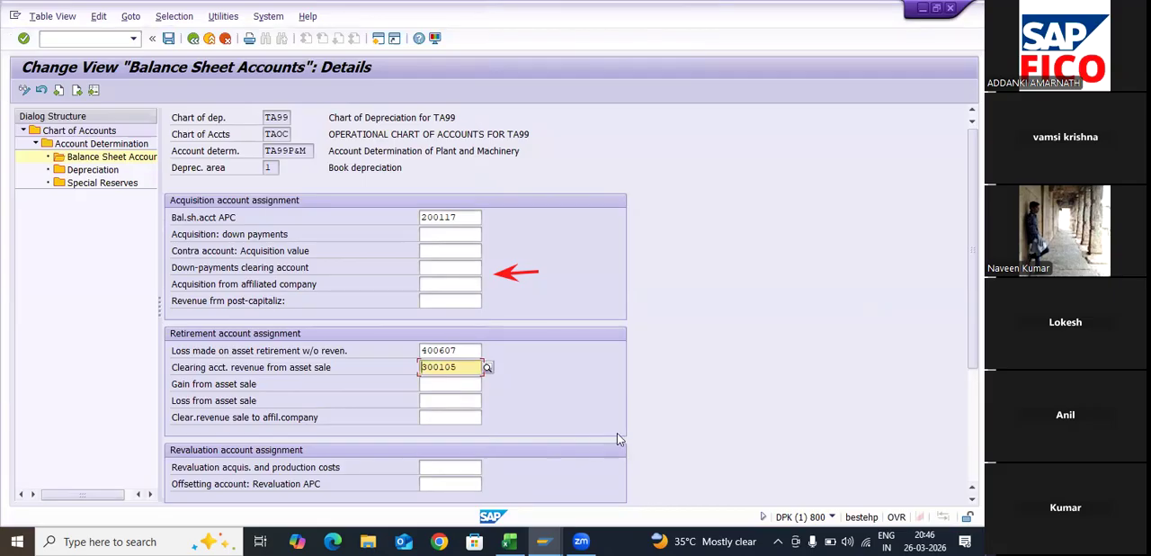
- Assign the Profit on Sale of Asset account 300106 to the gain from asset sale
scroll(608, 404, down, 1)
scroll(608, 403, down, 2)
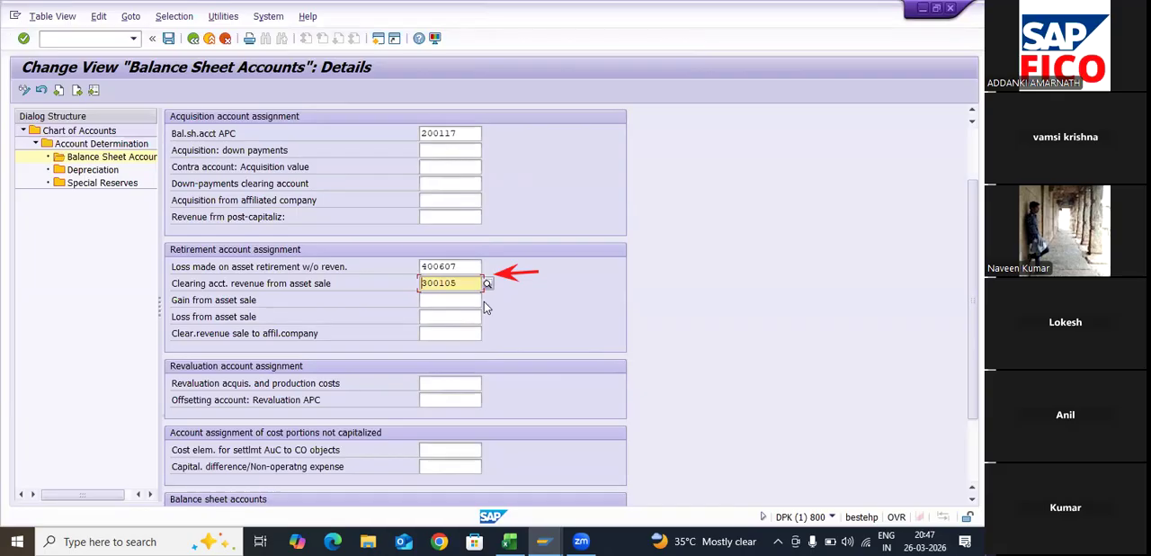
click(482, 300)
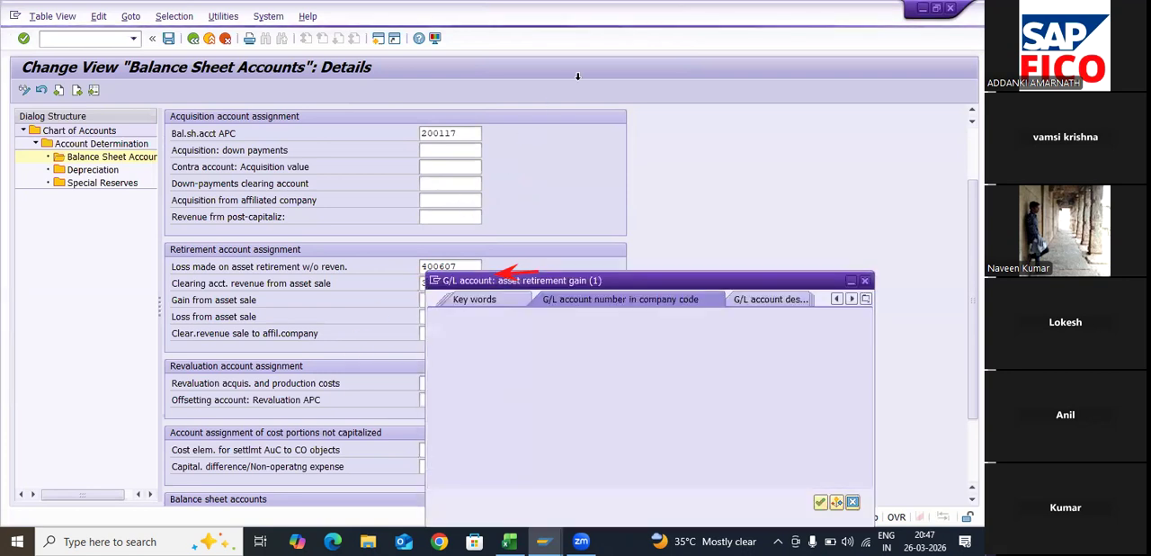
click(820, 502)
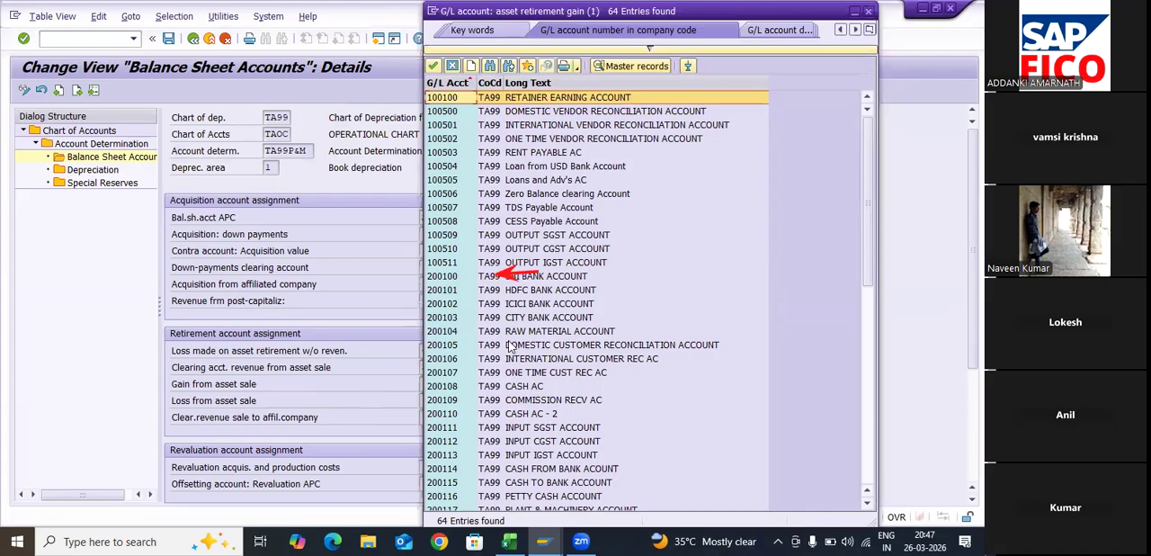
drag(647, 10, 288, 8)
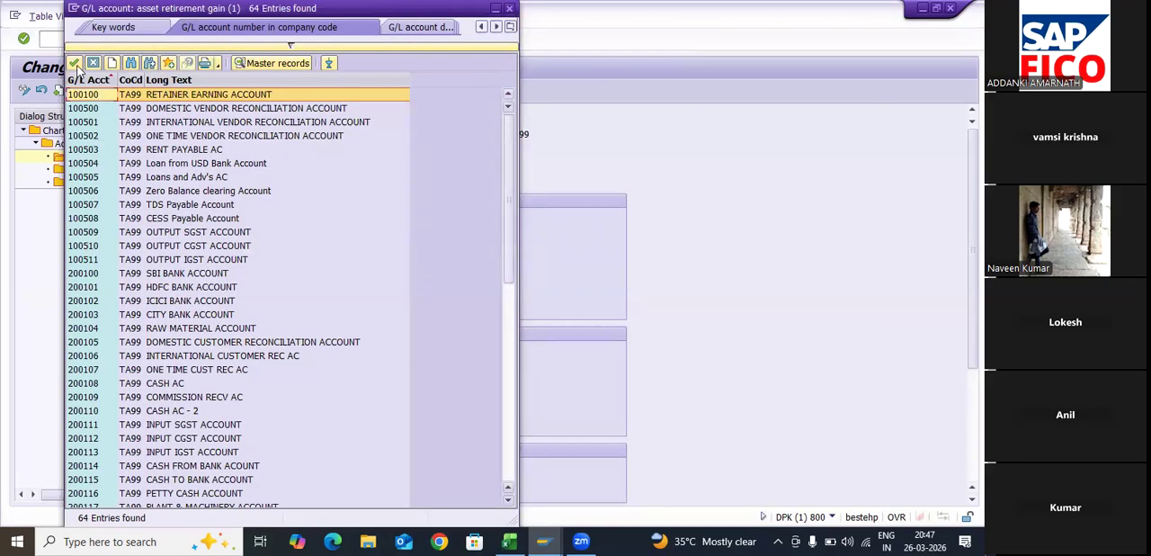
scroll(85, 94, down, 5)
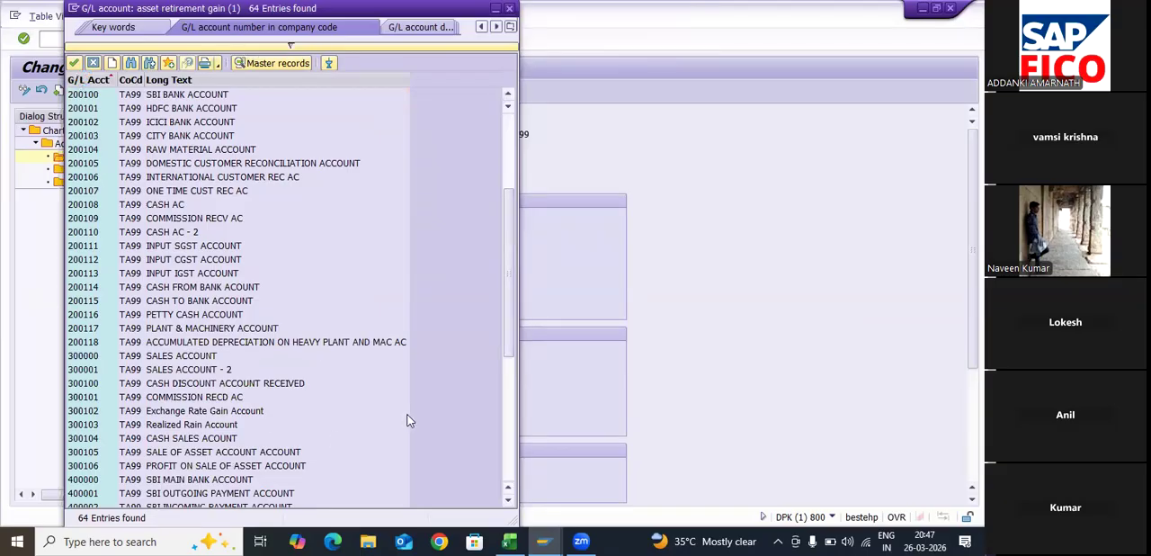
click(270, 466)
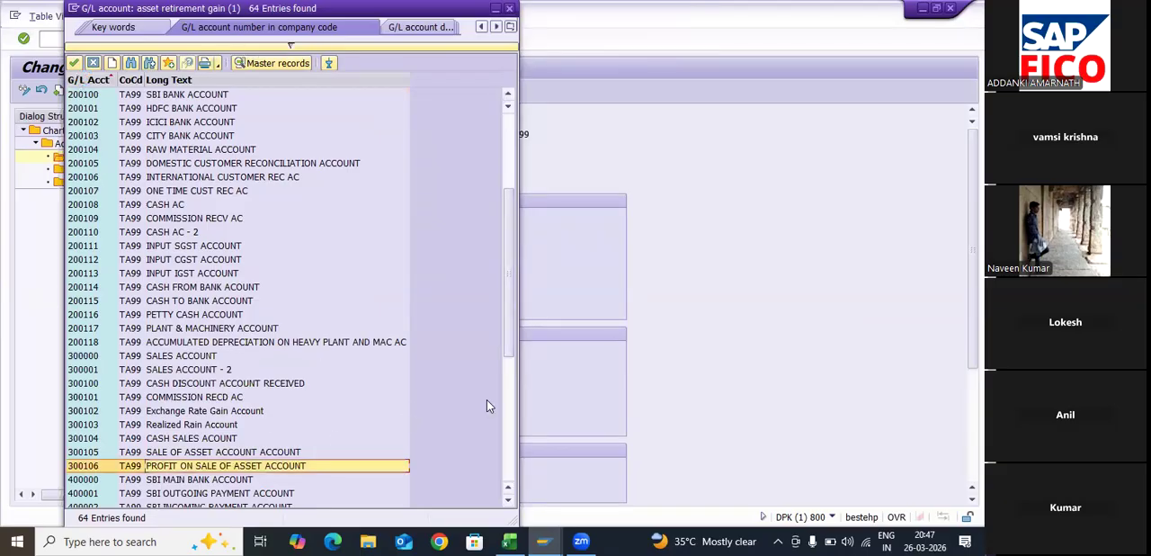
key(Return)
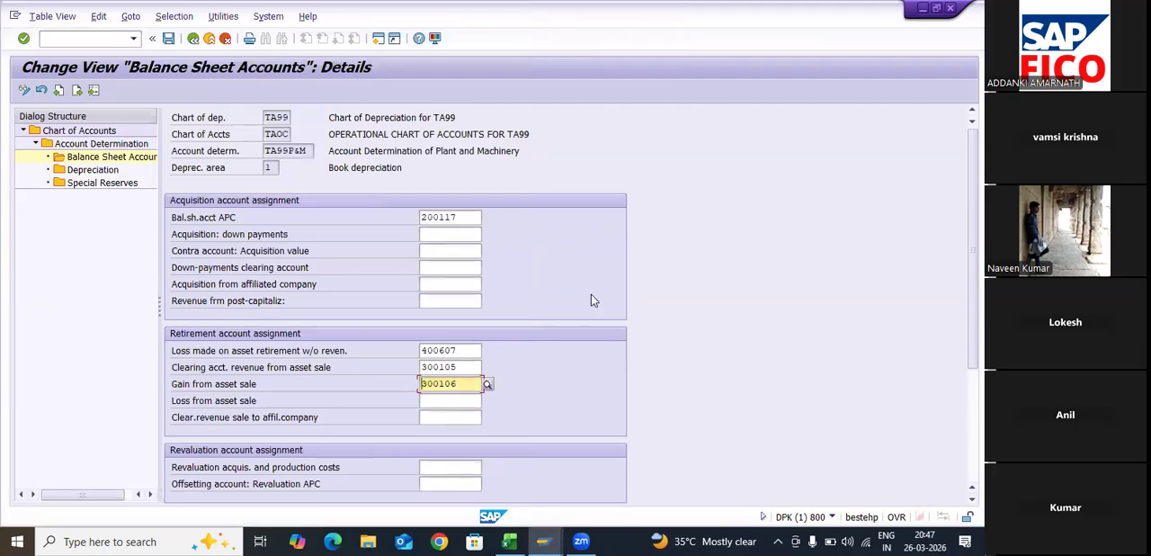
- Assign the Loss on Sale of Asset account 400606 to the loss from asset sale and validate the balance sheet account entries
key(Tab)
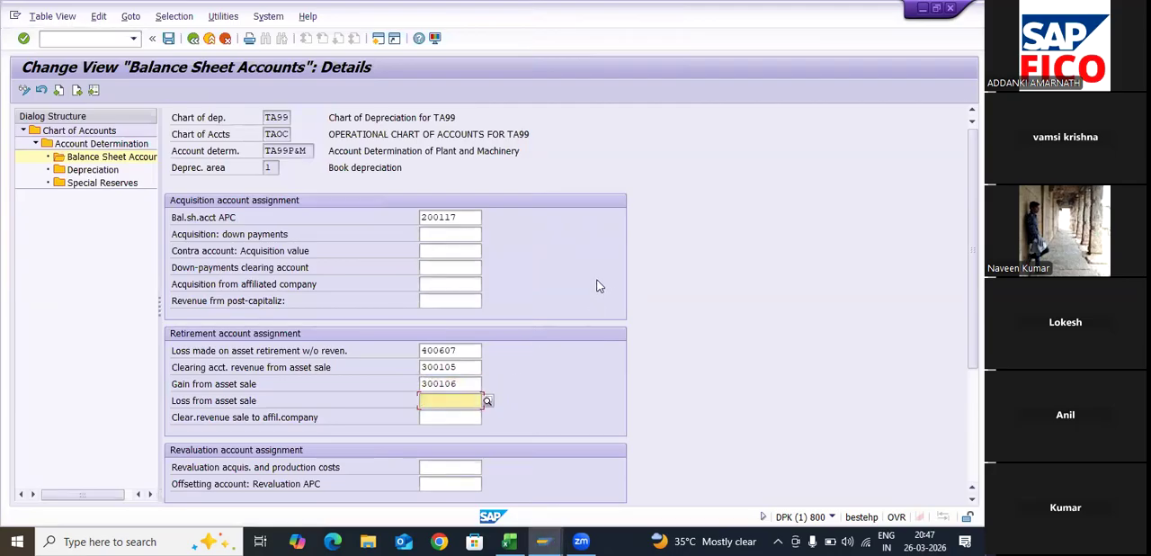
key(F4)
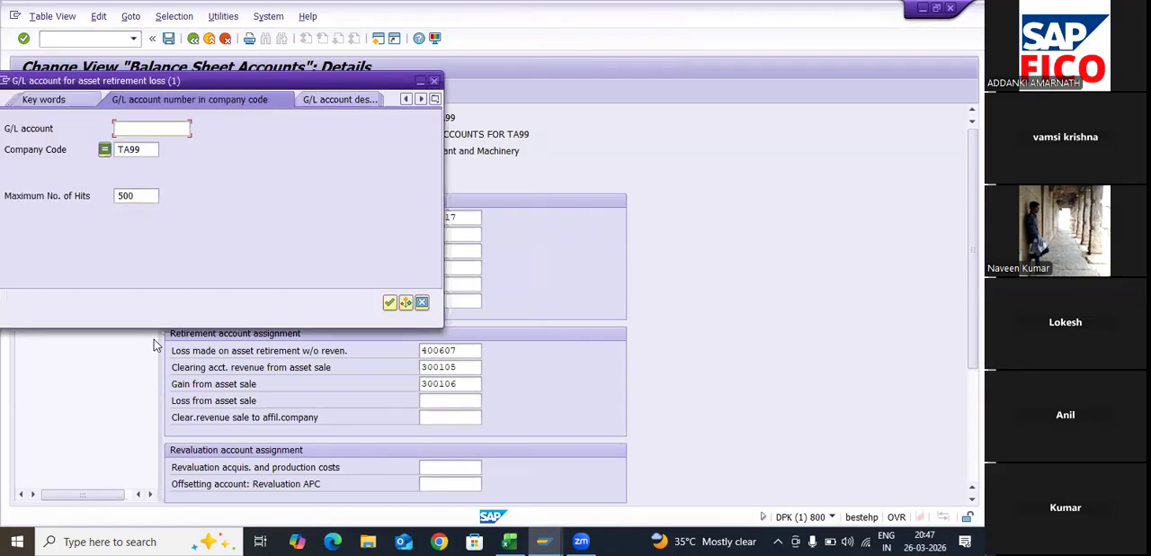
key(Return)
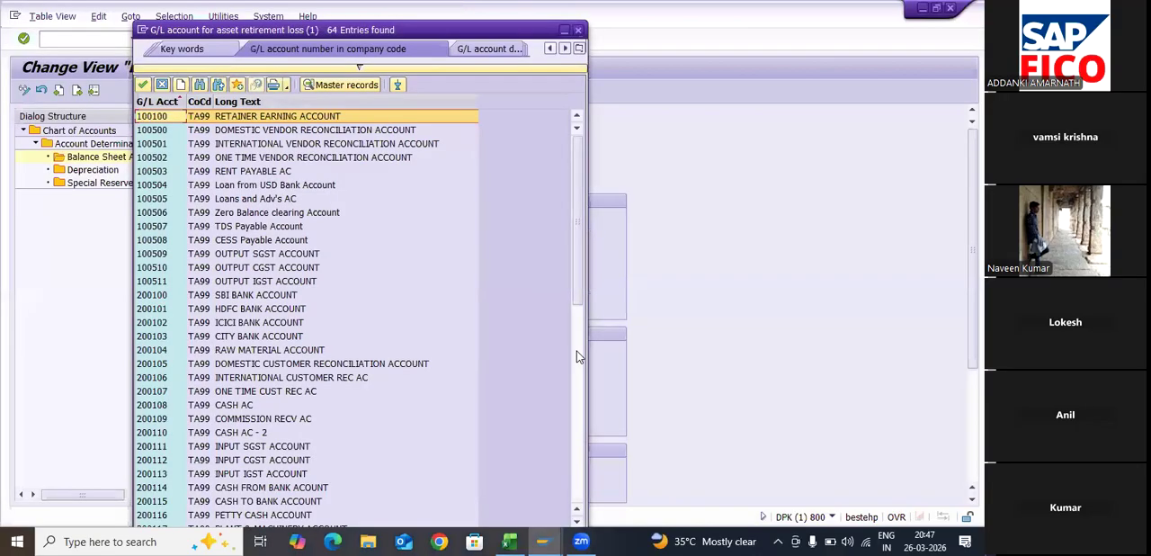
scroll(579, 356, down, 2)
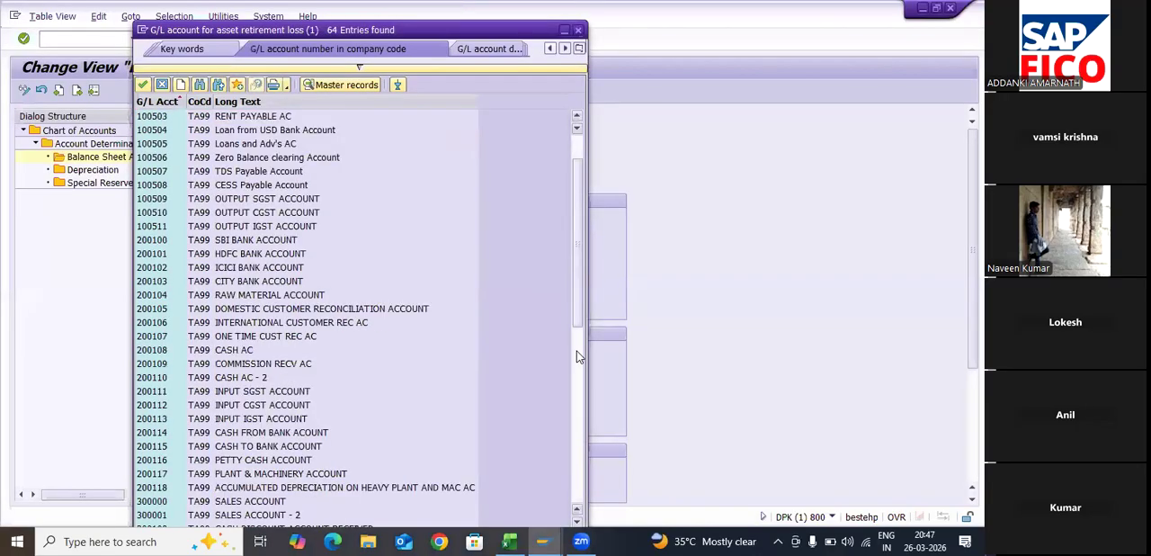
scroll(577, 376, down, 2)
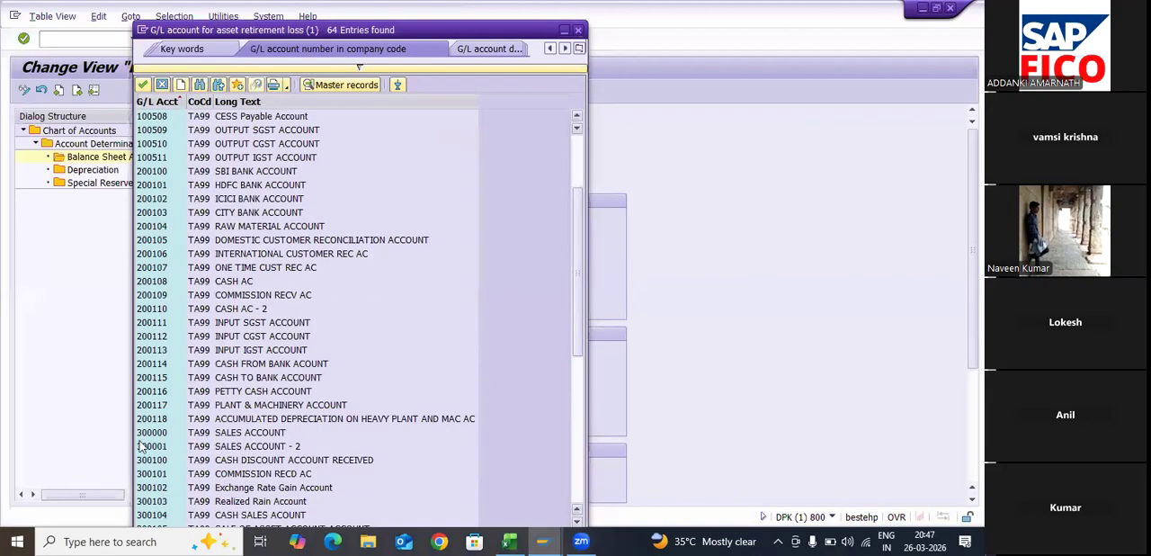
scroll(146, 468, down, 1)
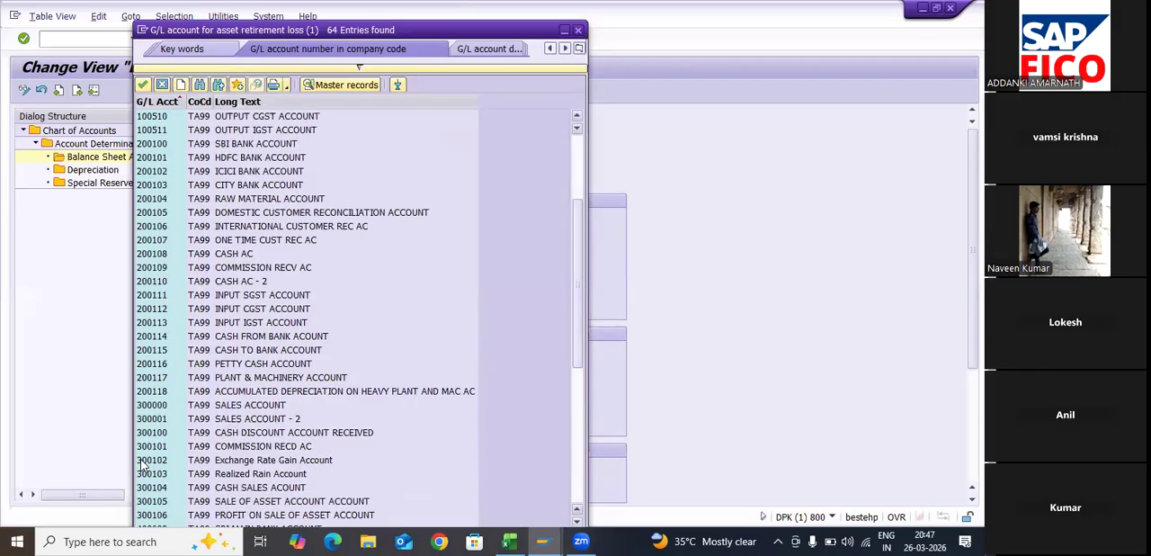
scroll(168, 410, down, 8)
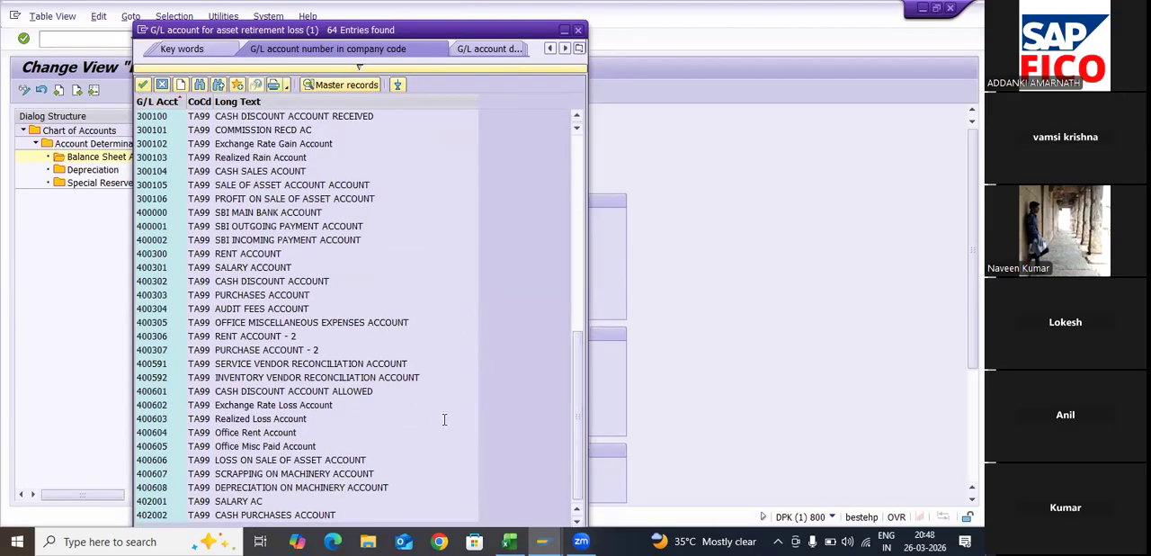
click(162, 460)
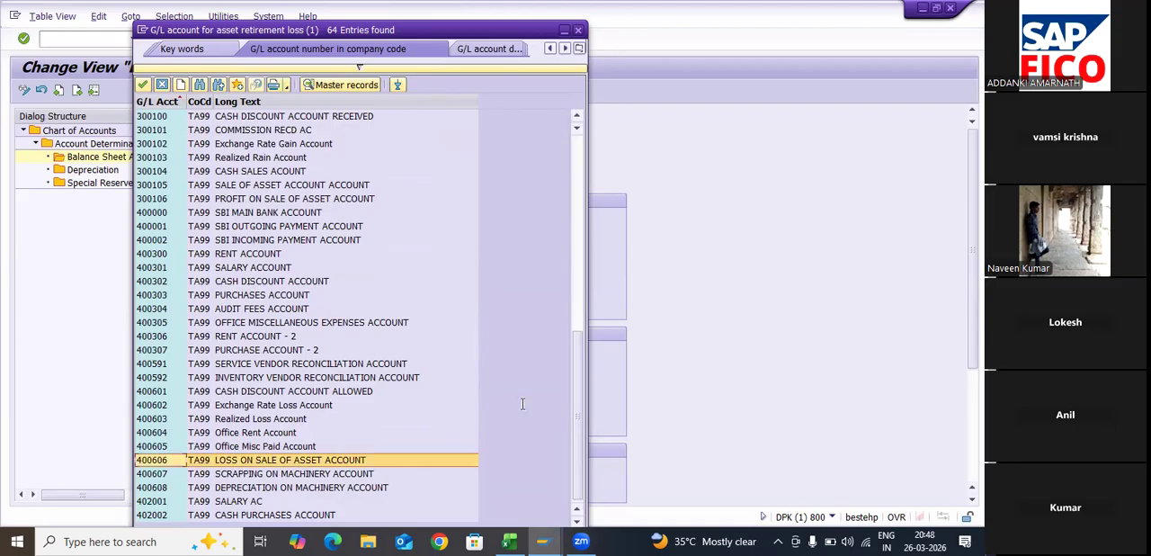
key(Return)
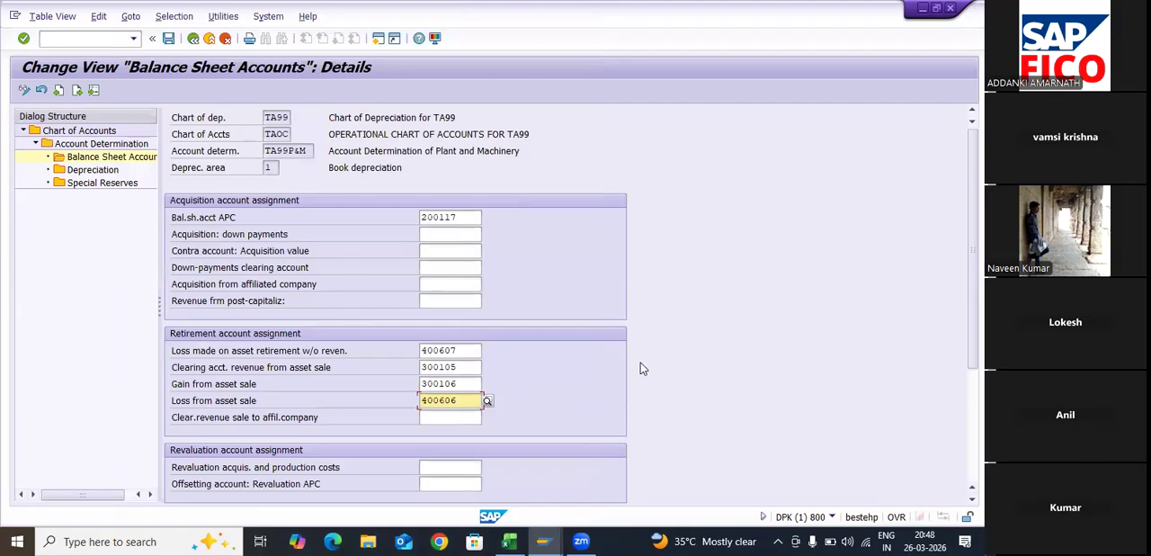
key(Return)
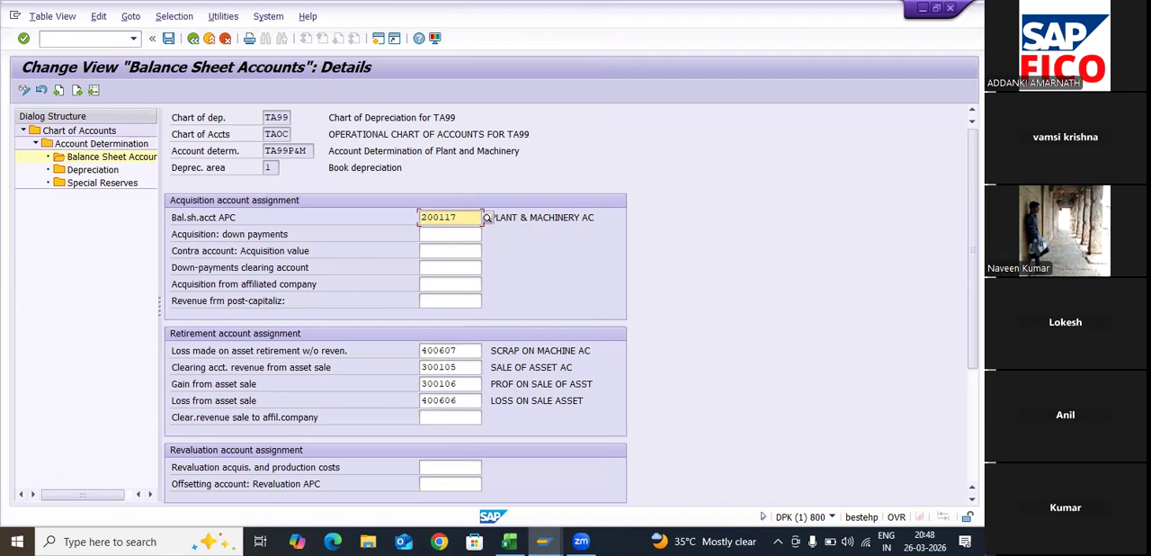
- Open the Depreciation accounts of TA99P&M and assign account 200118 of company code TA99 as accumulated depreciation account for ordinary depreciation
scroll(571, 304, down, 3)
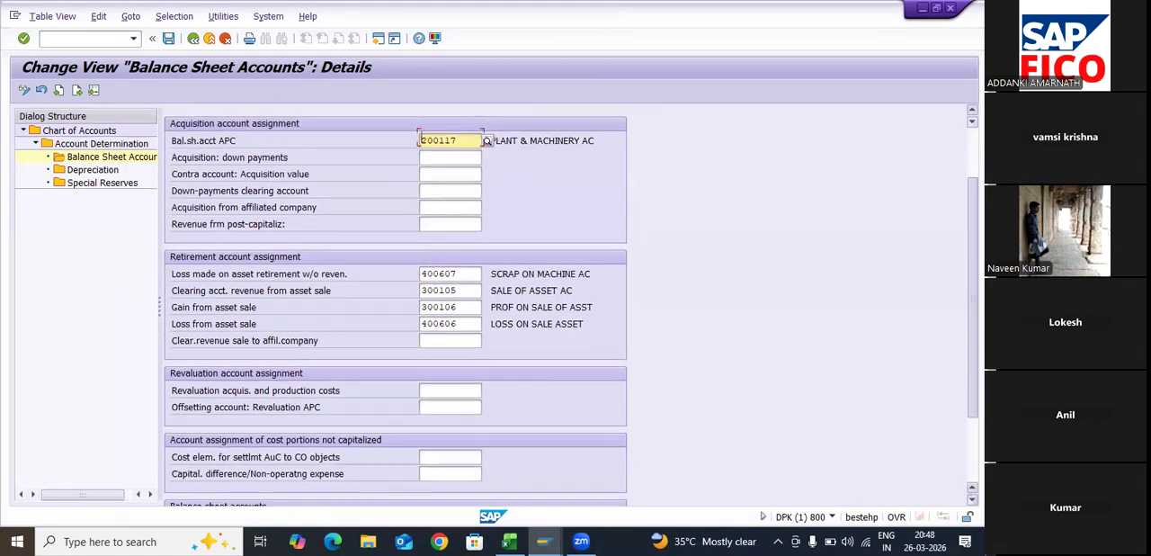
scroll(396, 304, down, 1)
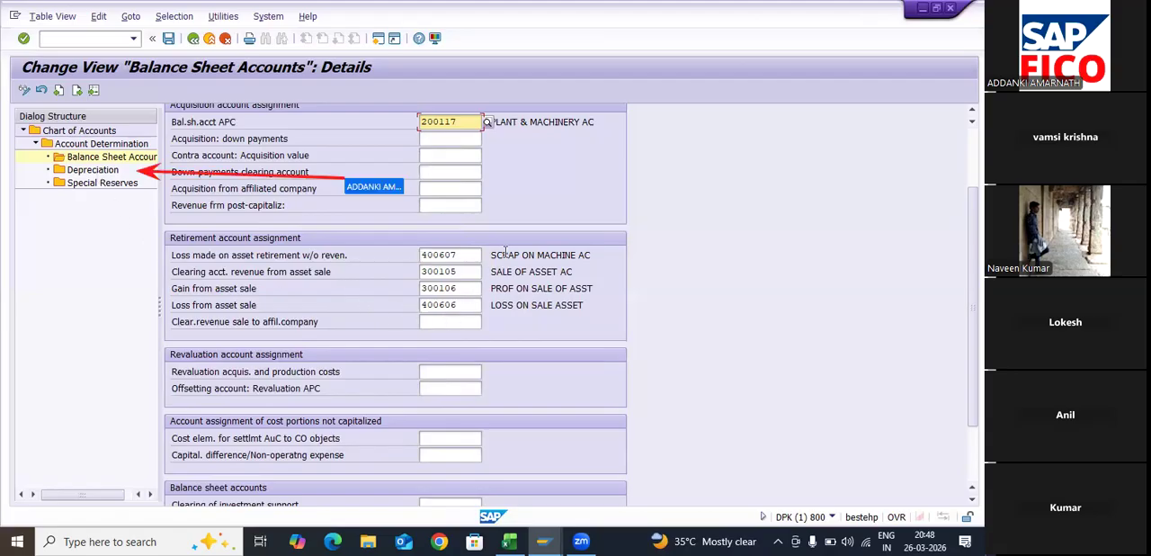
double_click(93, 169)
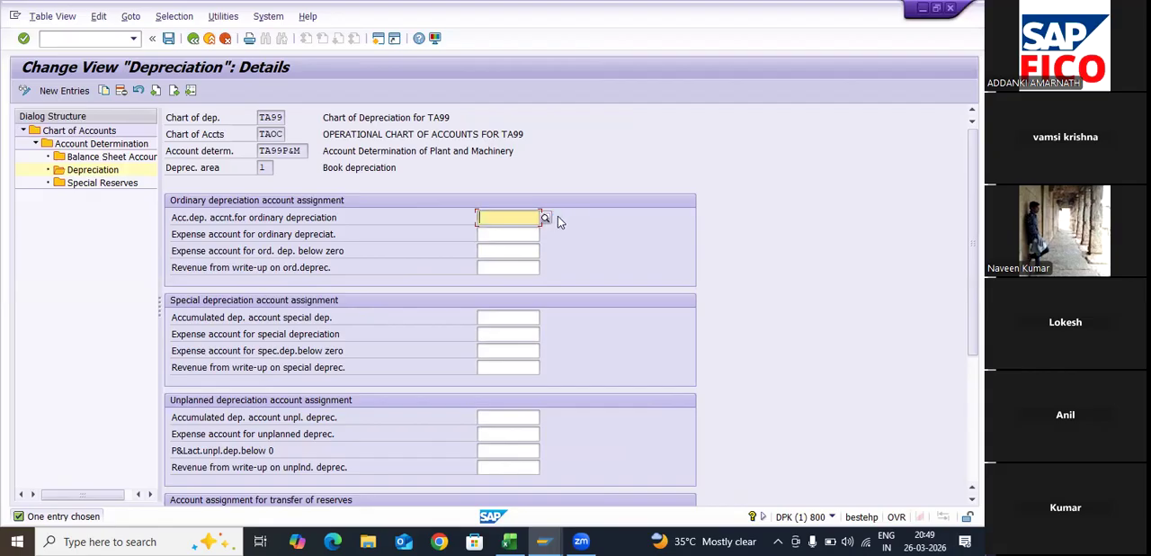
click(548, 218)
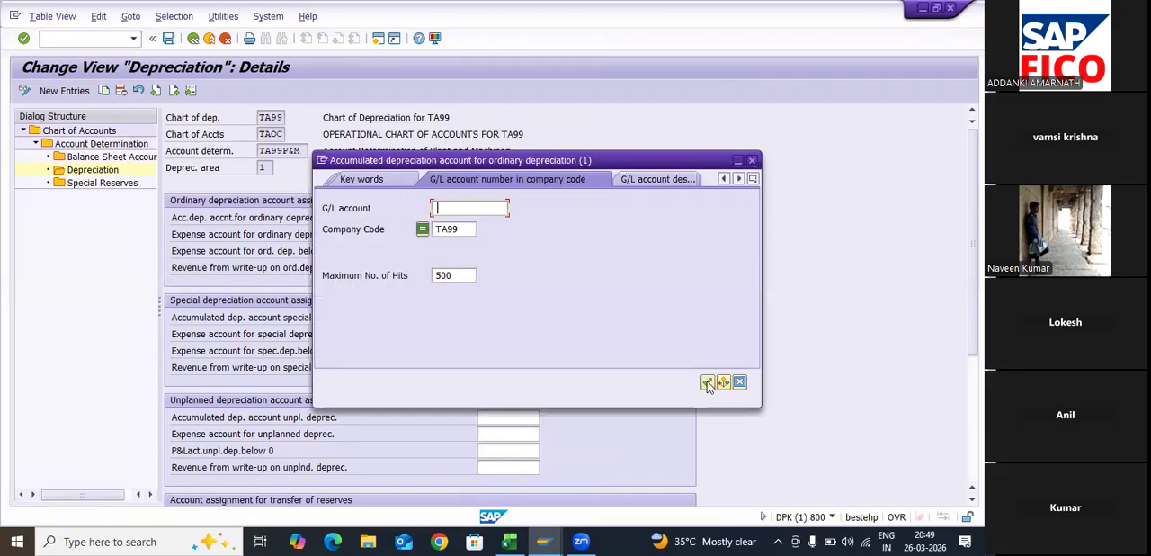
click(706, 382)
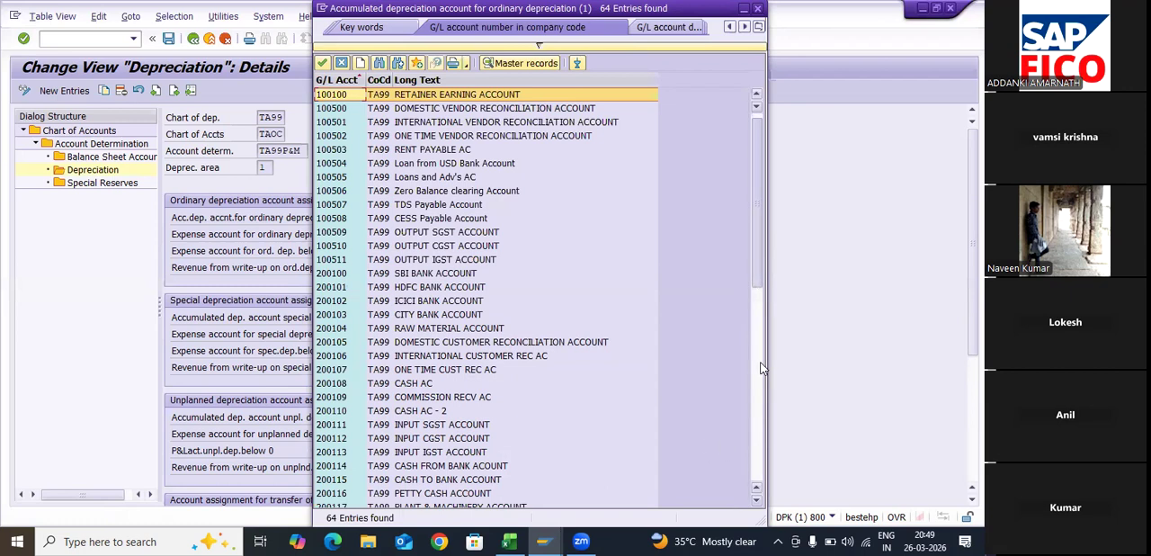
key(ctrl+g)
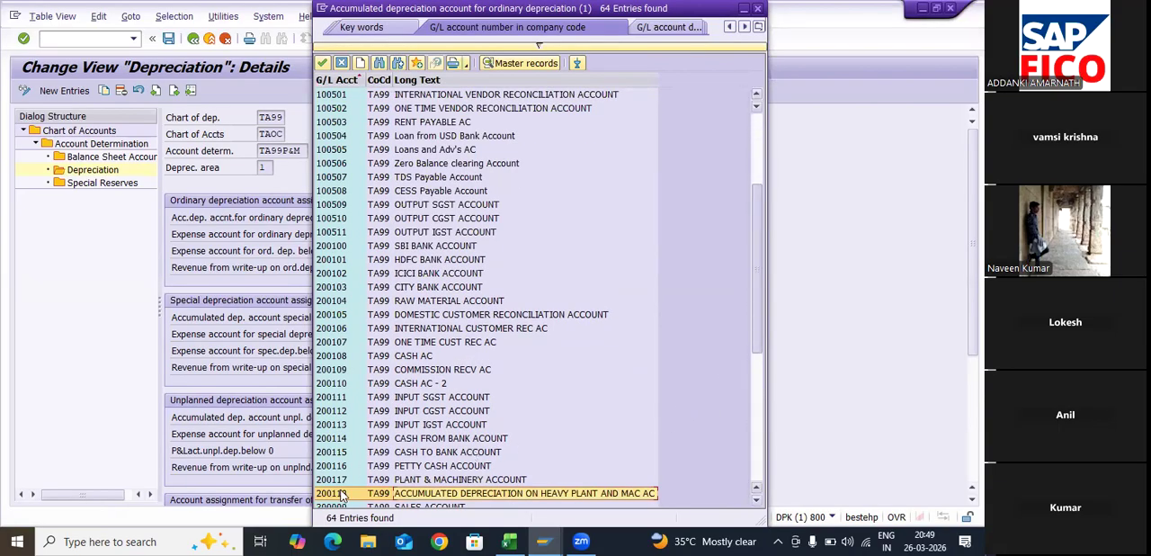
scroll(340, 460, down, 4)
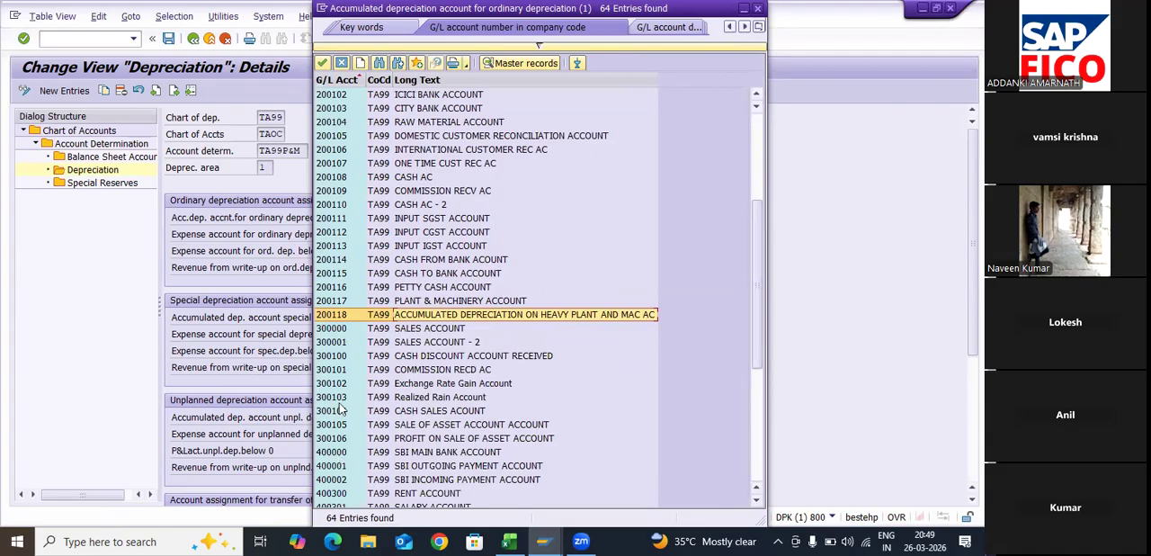
scroll(342, 405, down, 3)
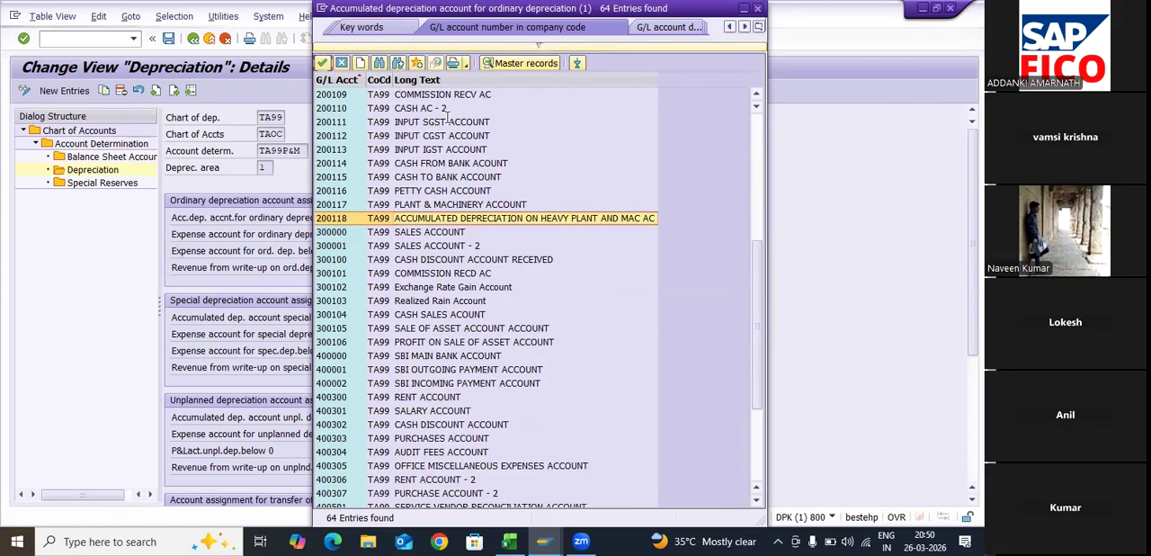
click(323, 63)
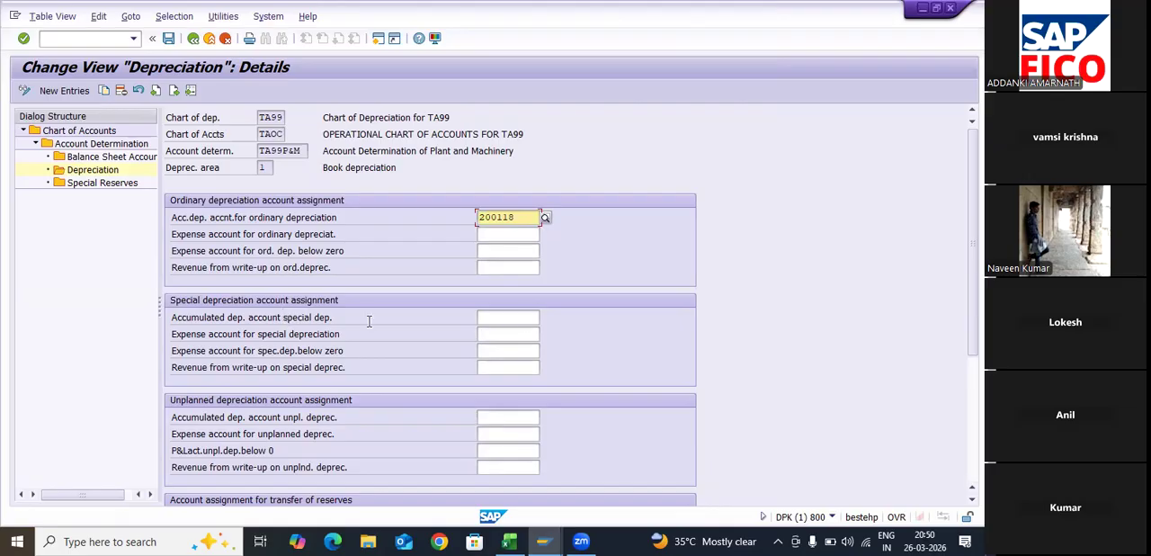
- Assign the Depreciation on Machinery account 400608 of company code TA99 as the accumulated depreciation account for special depreciation
click(546, 320)
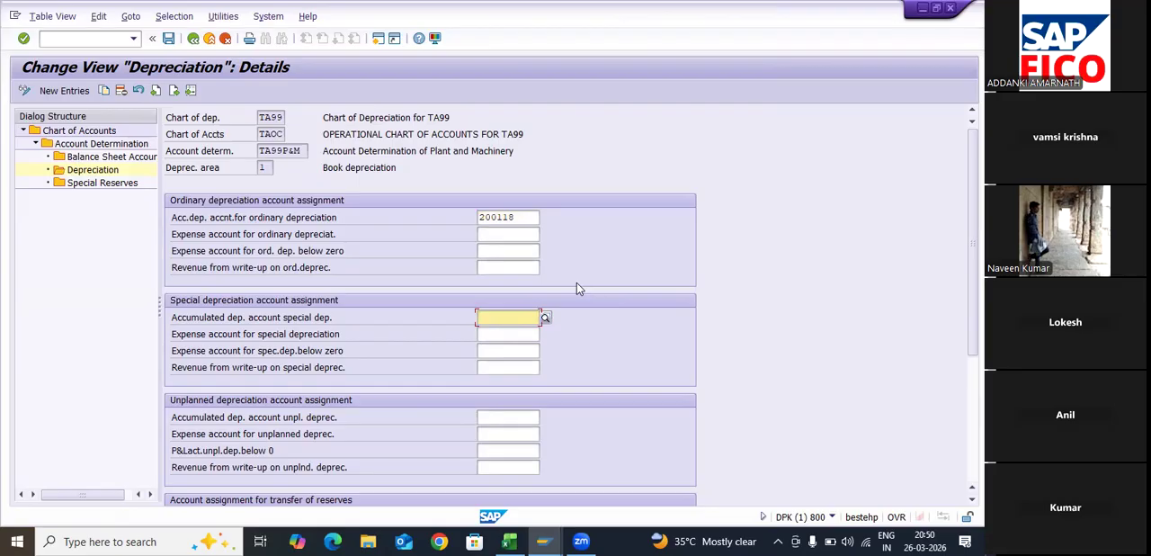
click(128, 194)
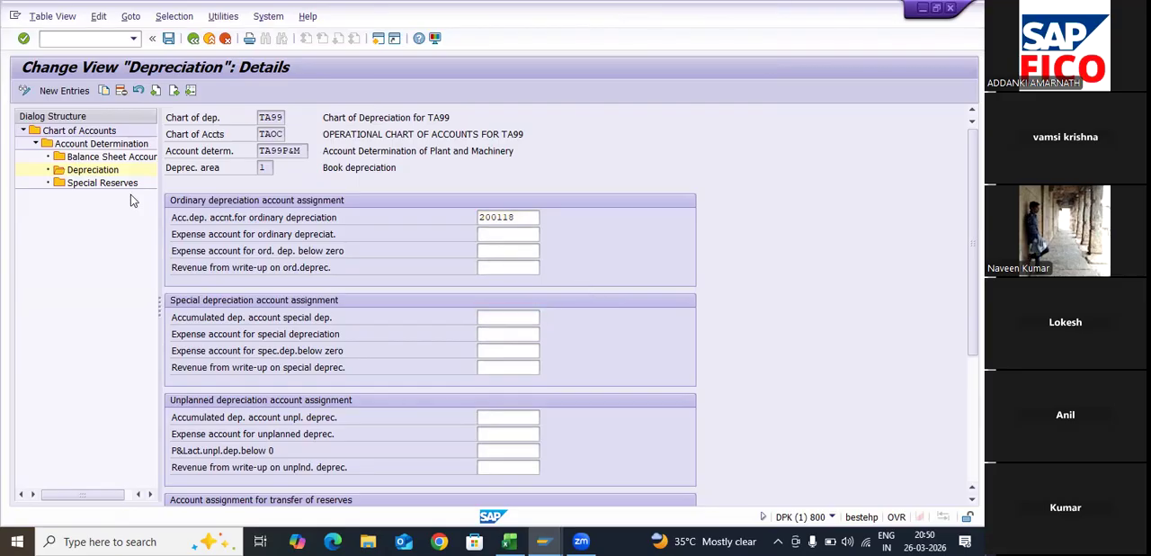
key(F4)
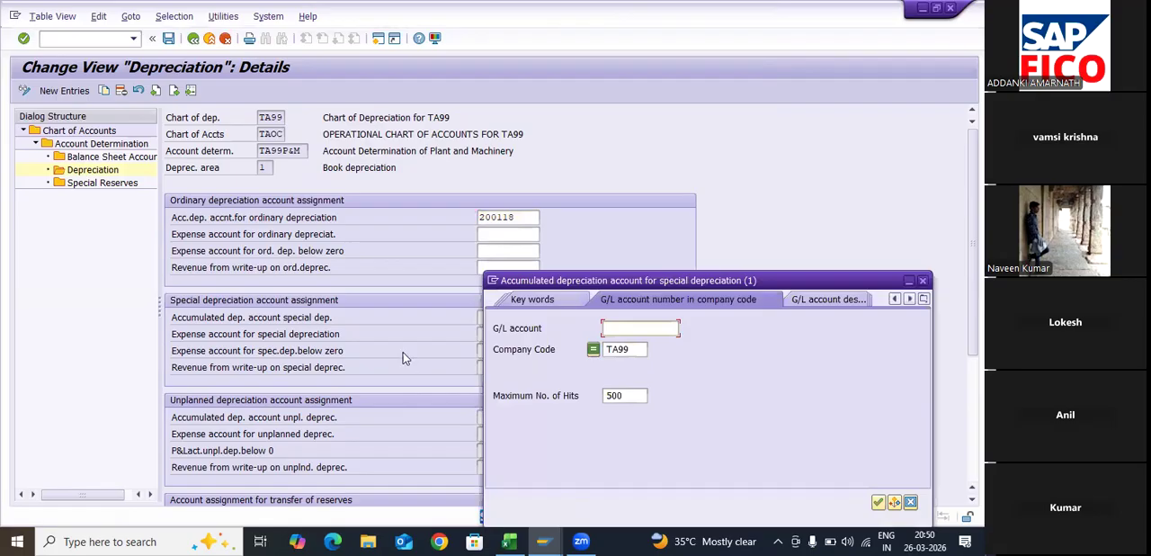
drag(817, 280, 358, 191)
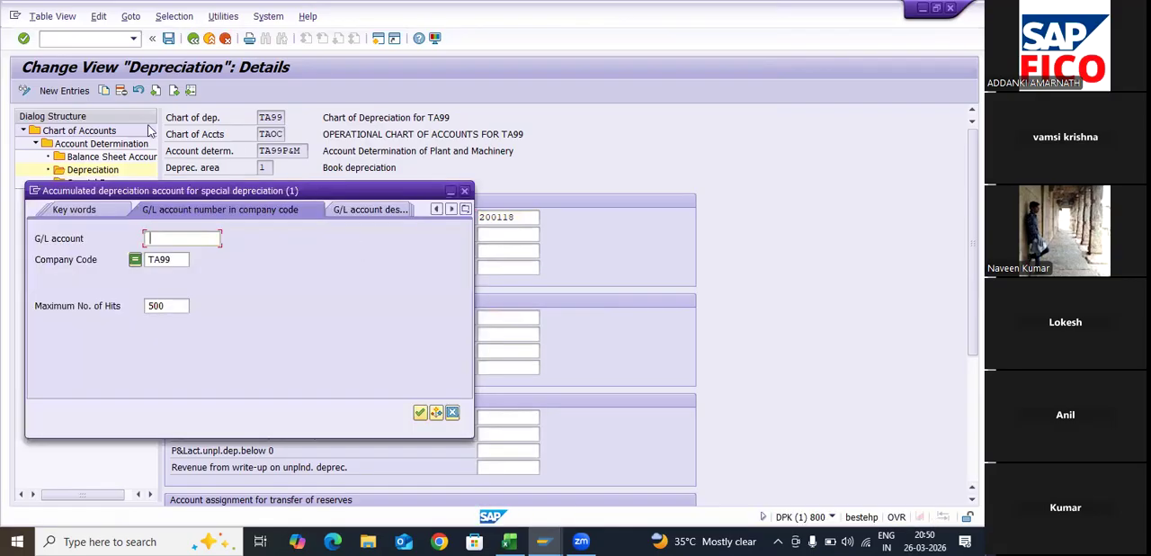
click(420, 412)
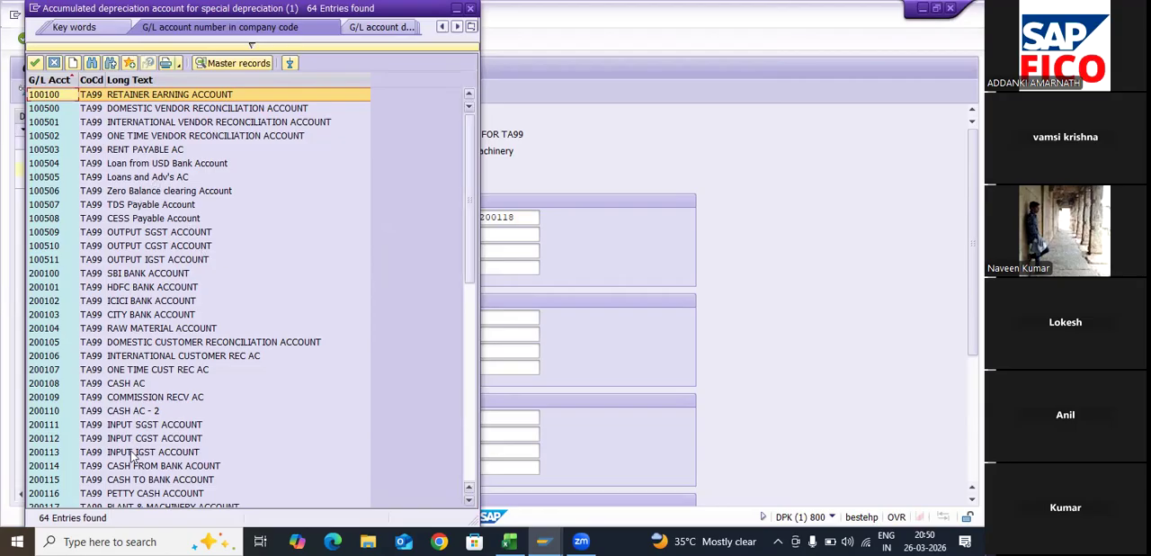
scroll(131, 472, down, 8)
scroll(131, 471, down, 3)
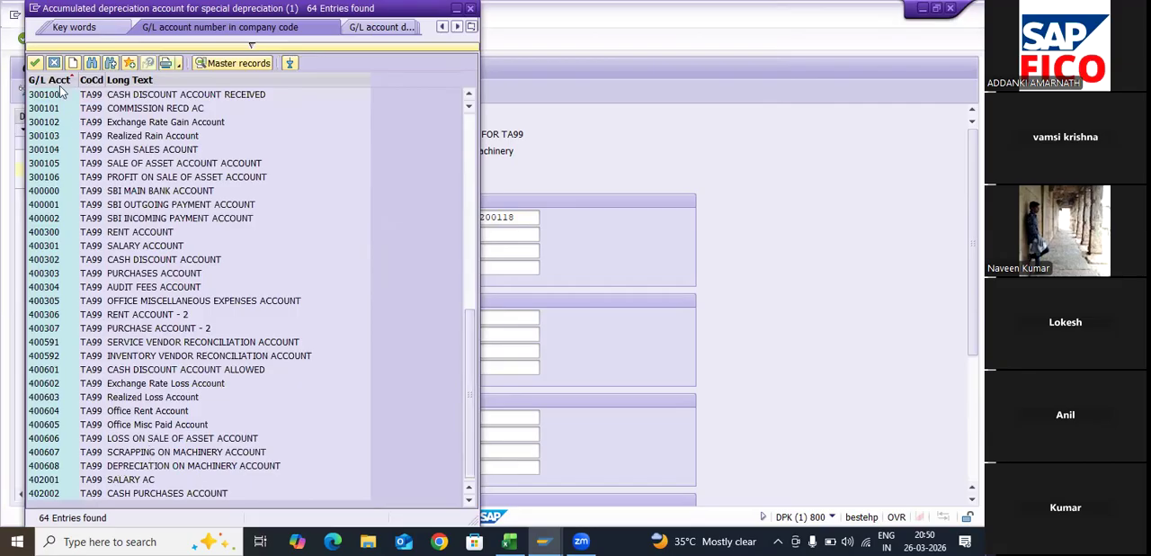
click(36, 64)
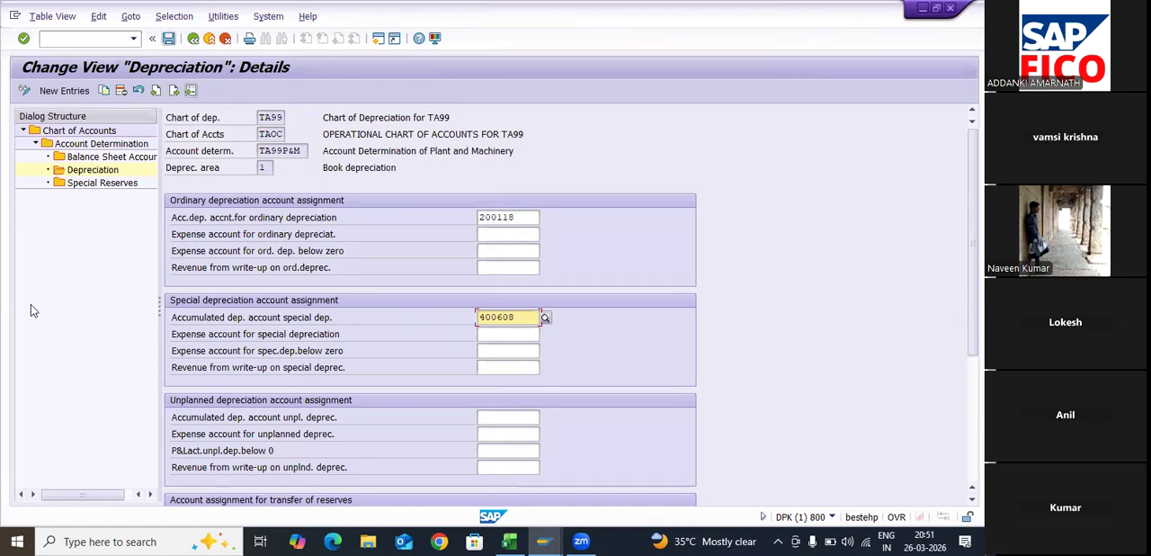
- Try twice to save the depreciation account assignments, closing the message log each time
click(169, 39)
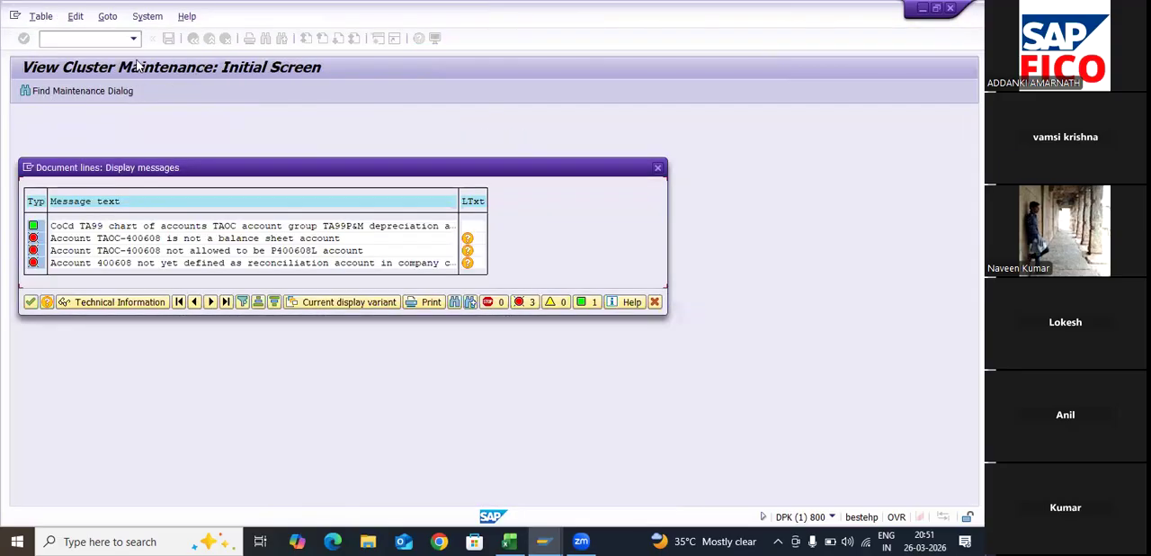
click(31, 301)
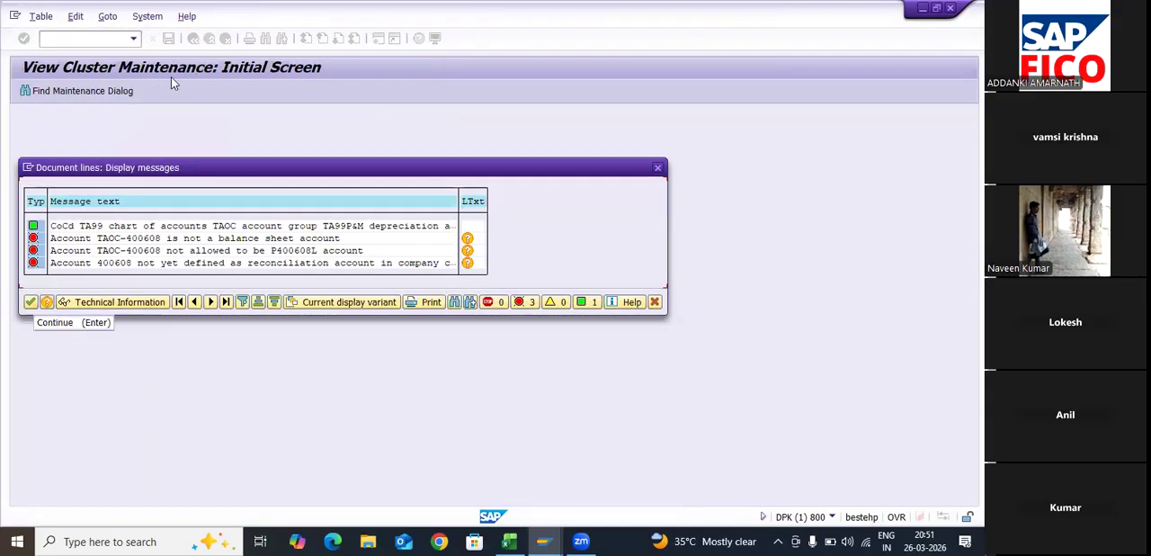
key(Return)
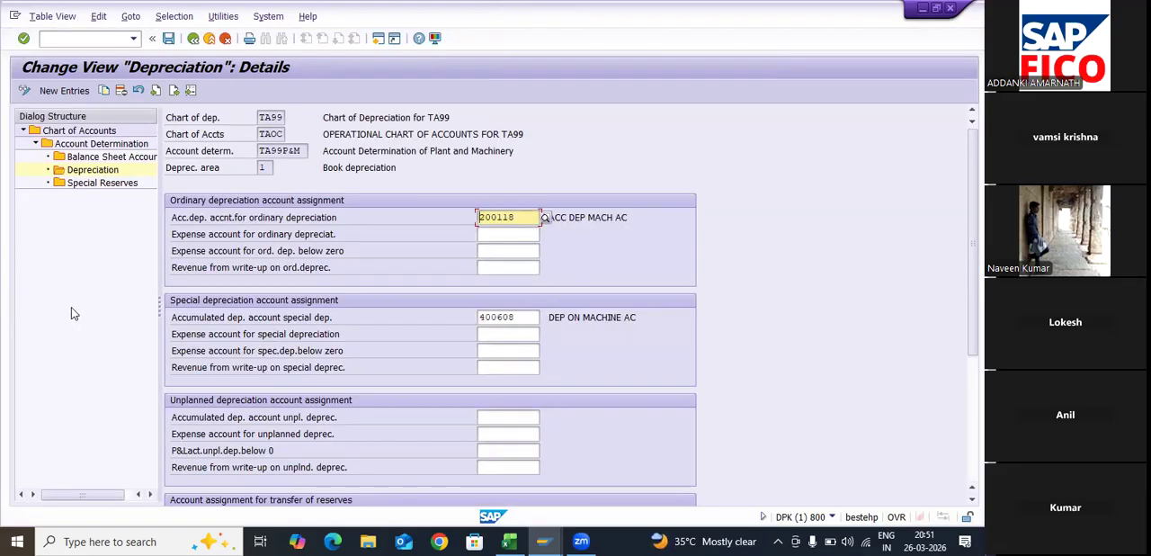
click(168, 39)
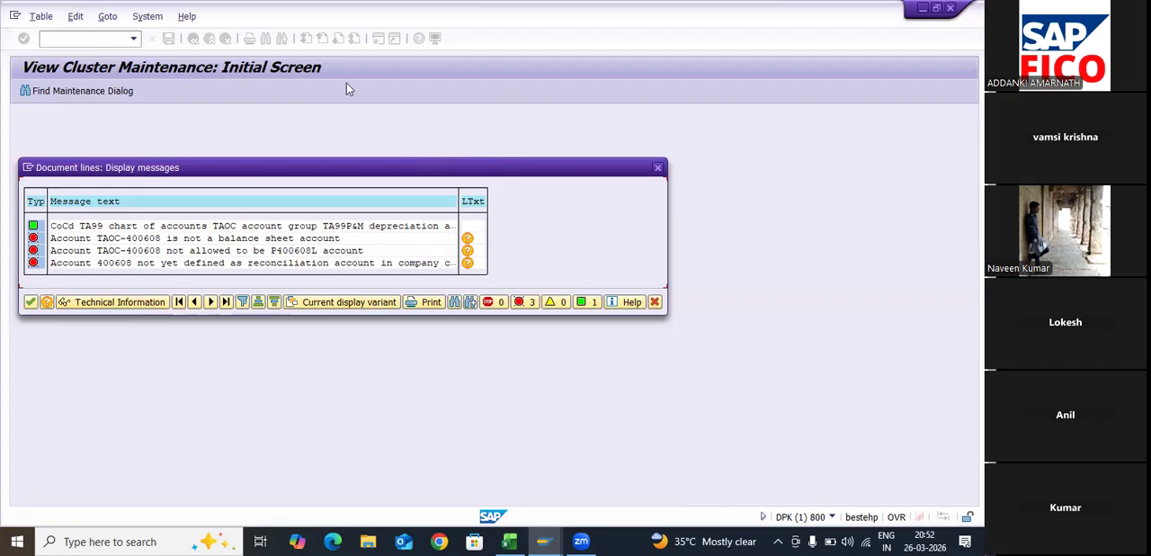
key(Return)
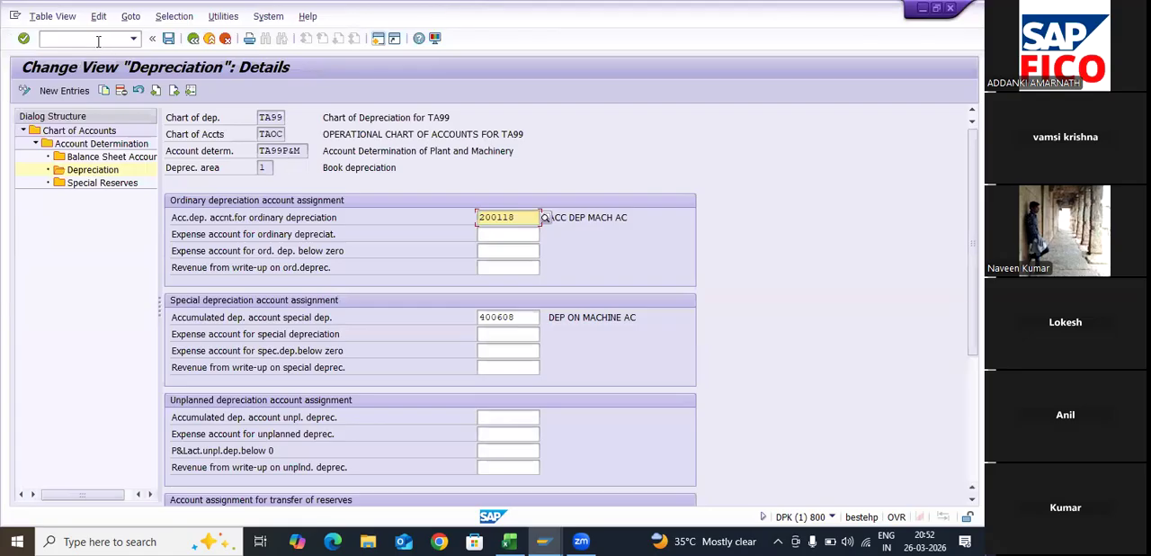
- Start transaction FS00 in a new session and open account 400608 from the INDIRECT EXP group of company code TA99
click(379, 38)
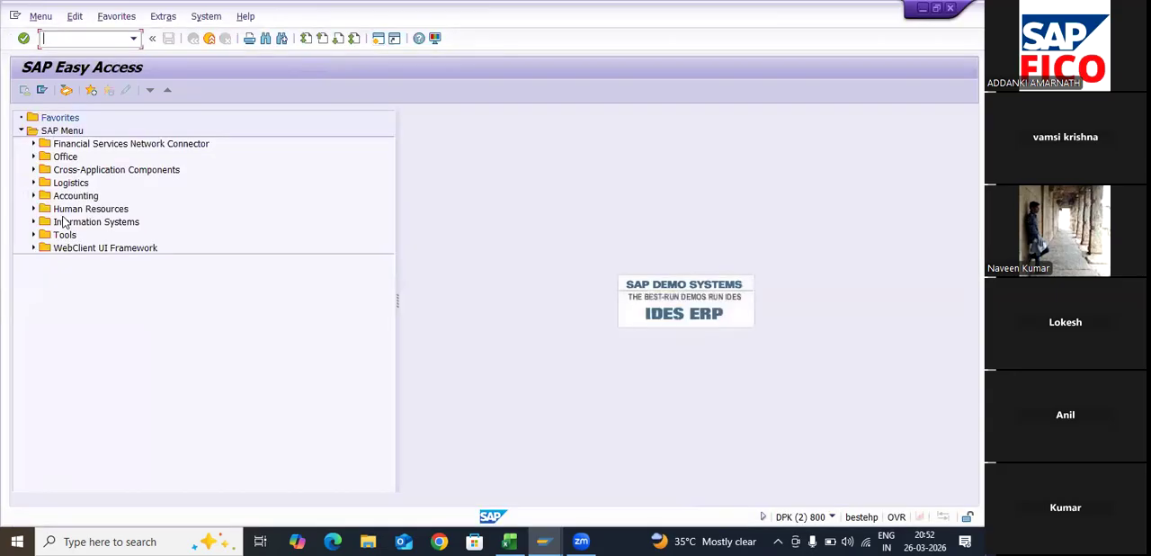
text(FS00)
key(Return)
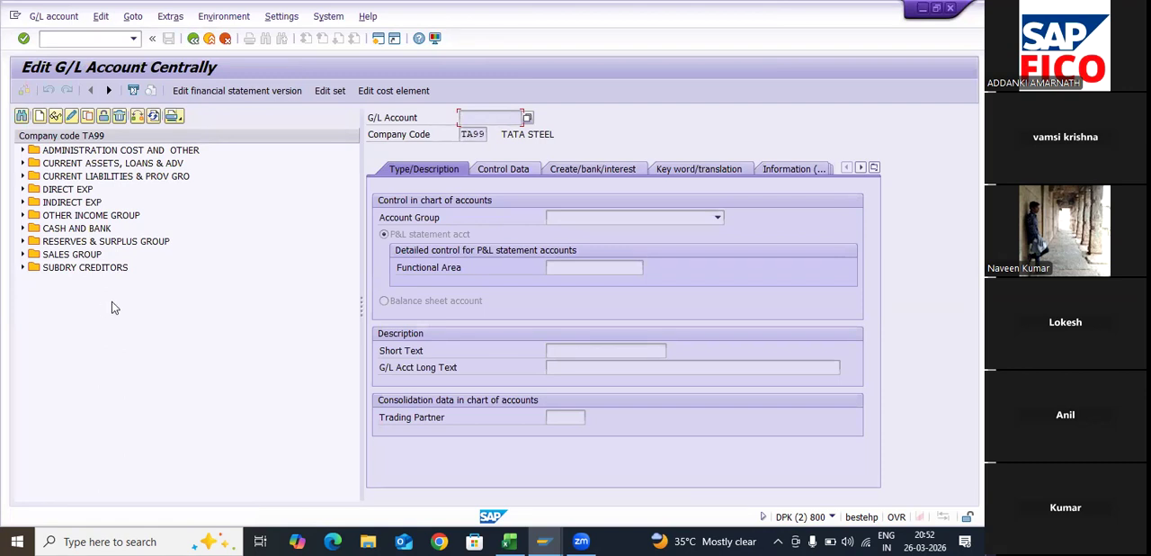
double_click(62, 206)
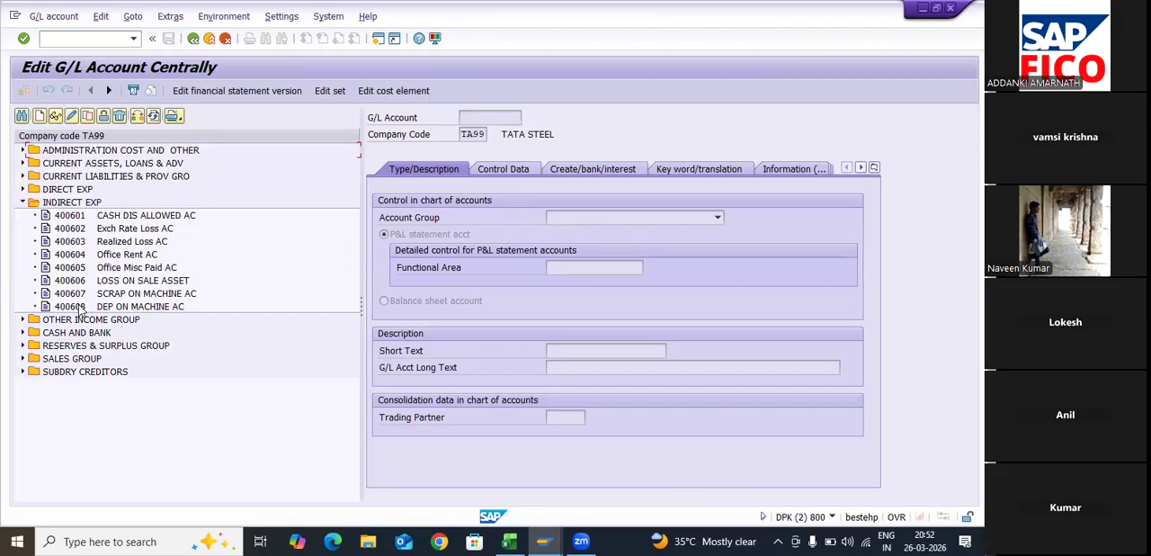
click(81, 310)
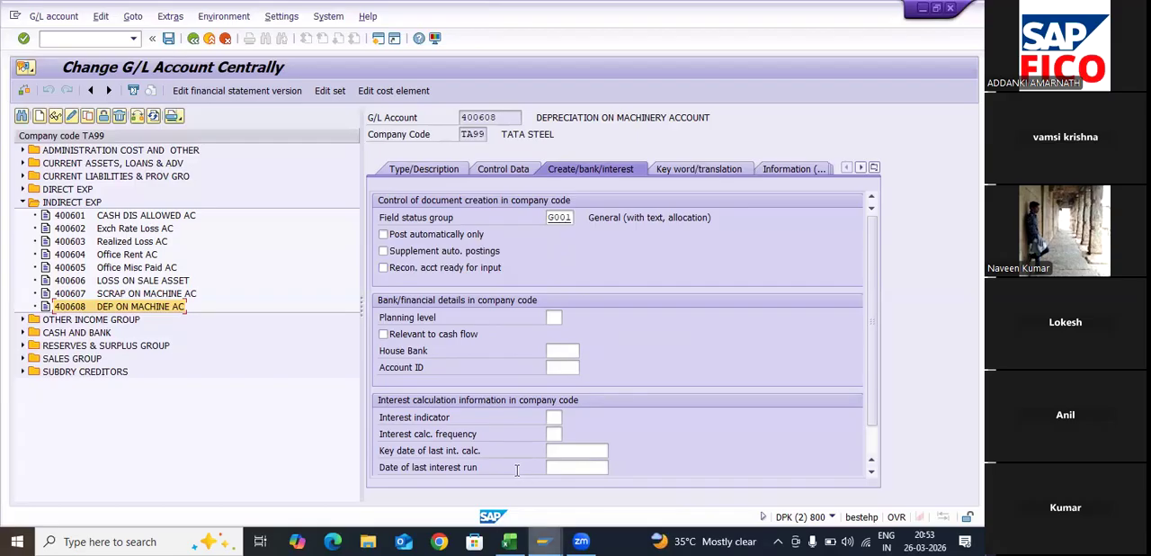
- Check account 400608's type, control data and document creation settings against the depreciation account assignments in the other session
click(544, 541)
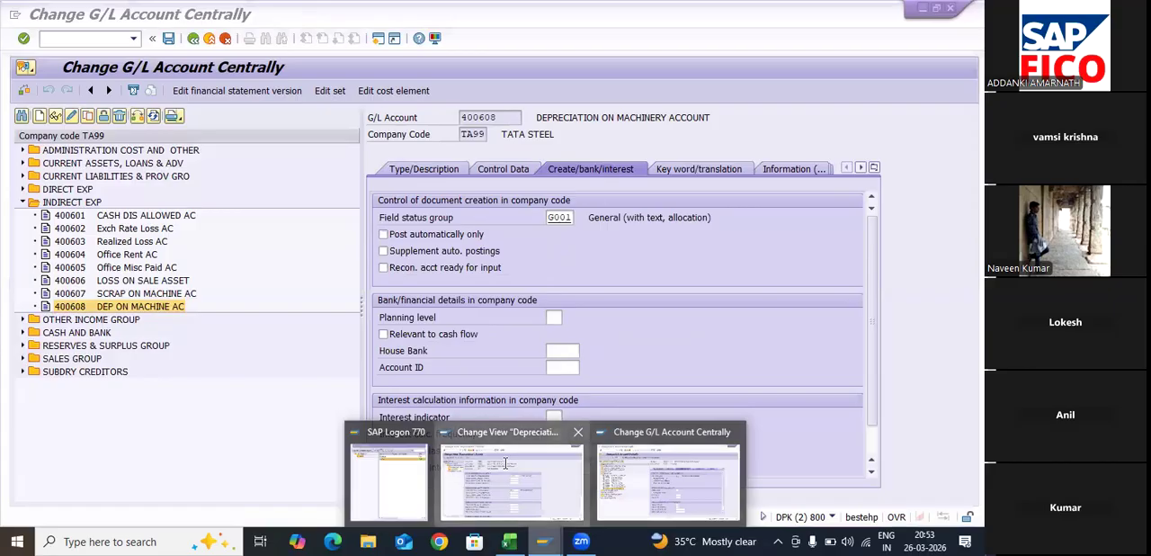
click(506, 464)
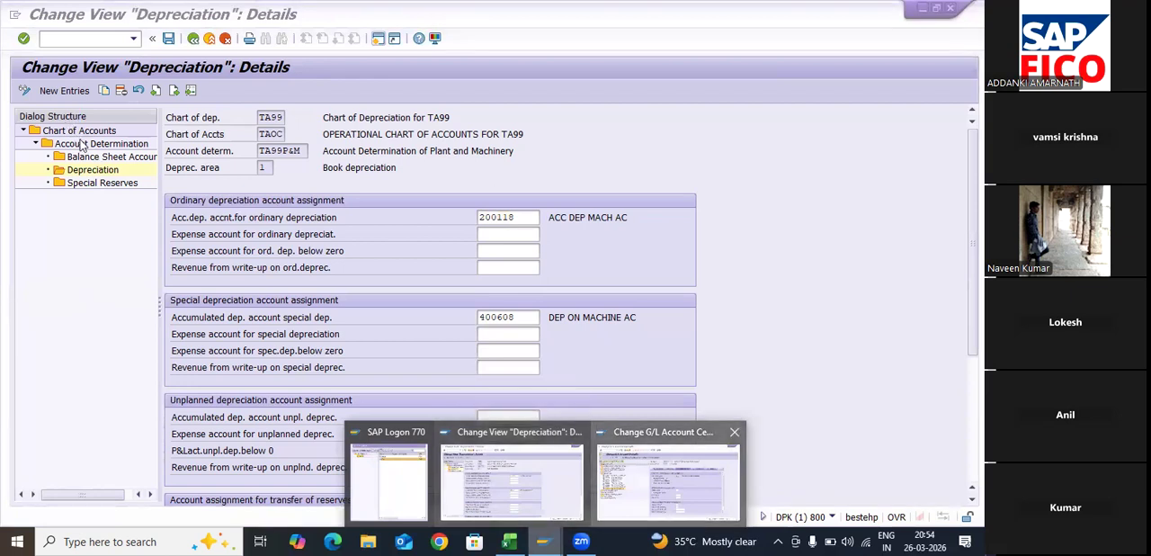
click(671, 480)
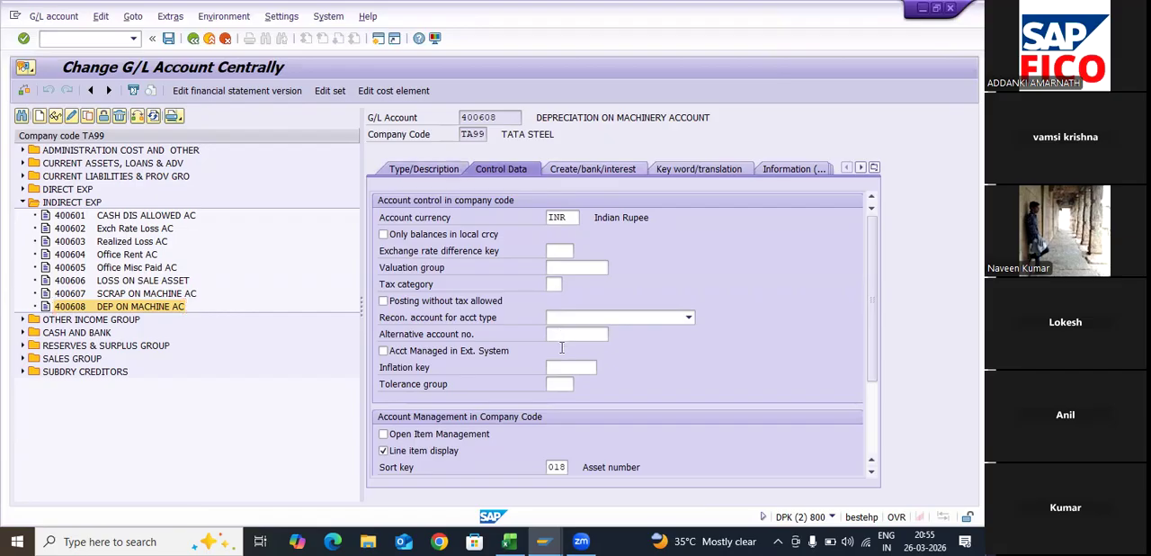
click(424, 169)
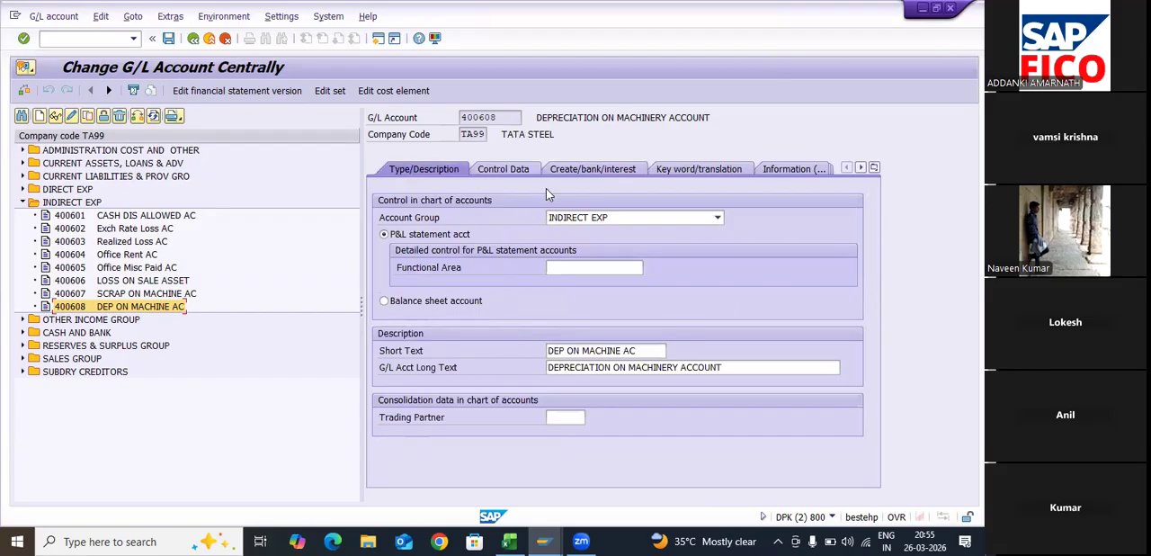
click(503, 168)
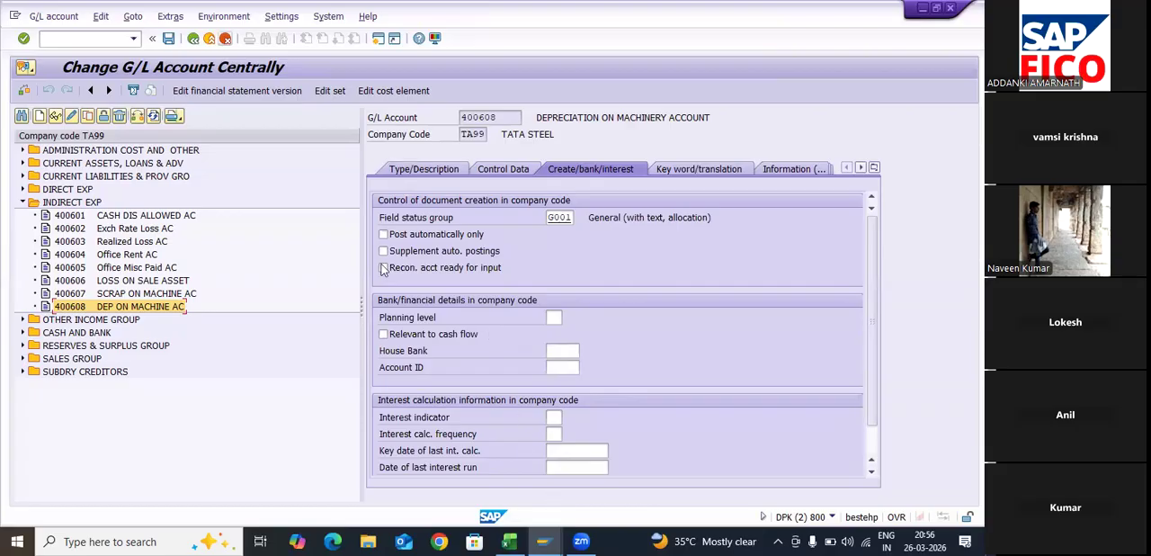
- Return to the depreciation assignments, try saving them again and open the long text of the first error message
click(545, 541)
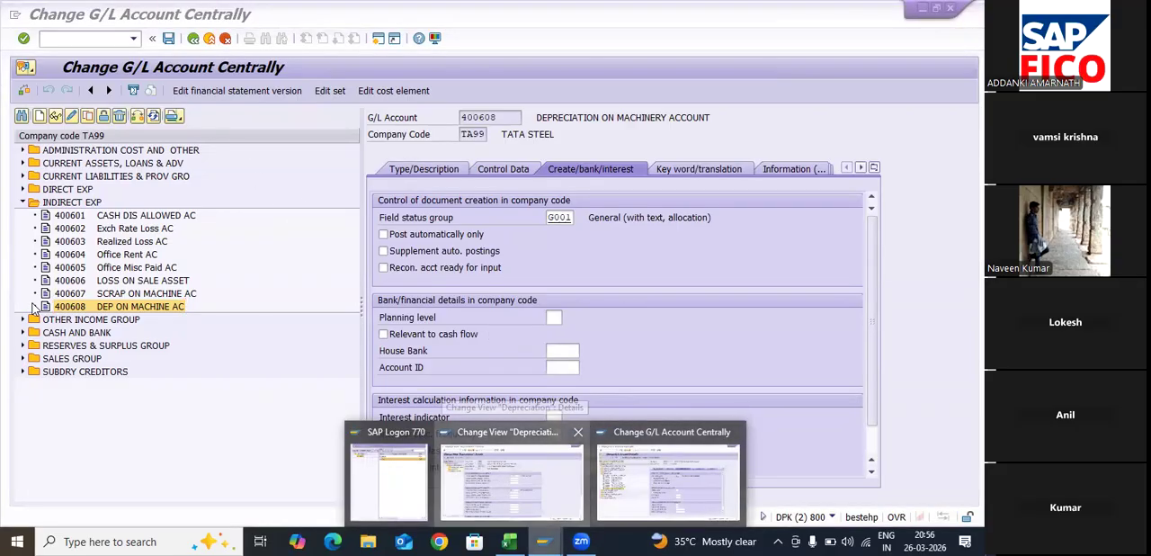
click(512, 478)
key(ctrl+s)
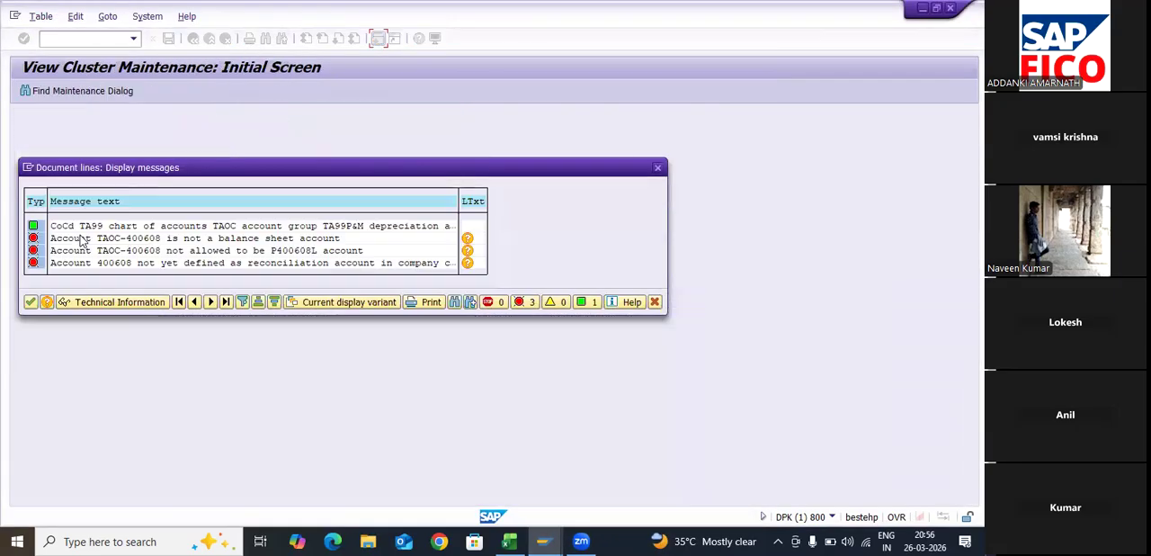
click(467, 239)
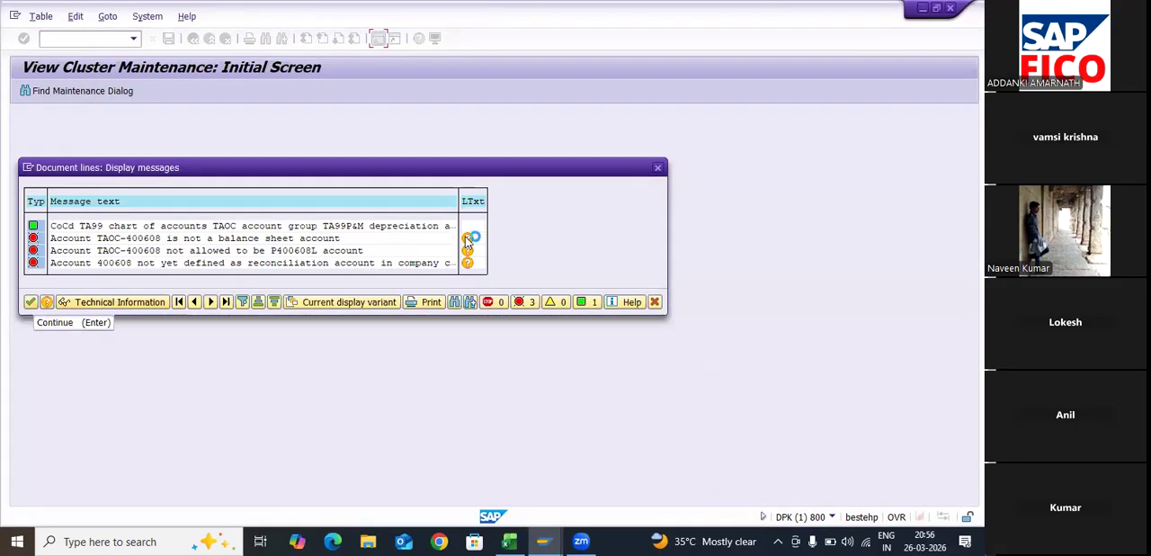
double_click(231, 239)
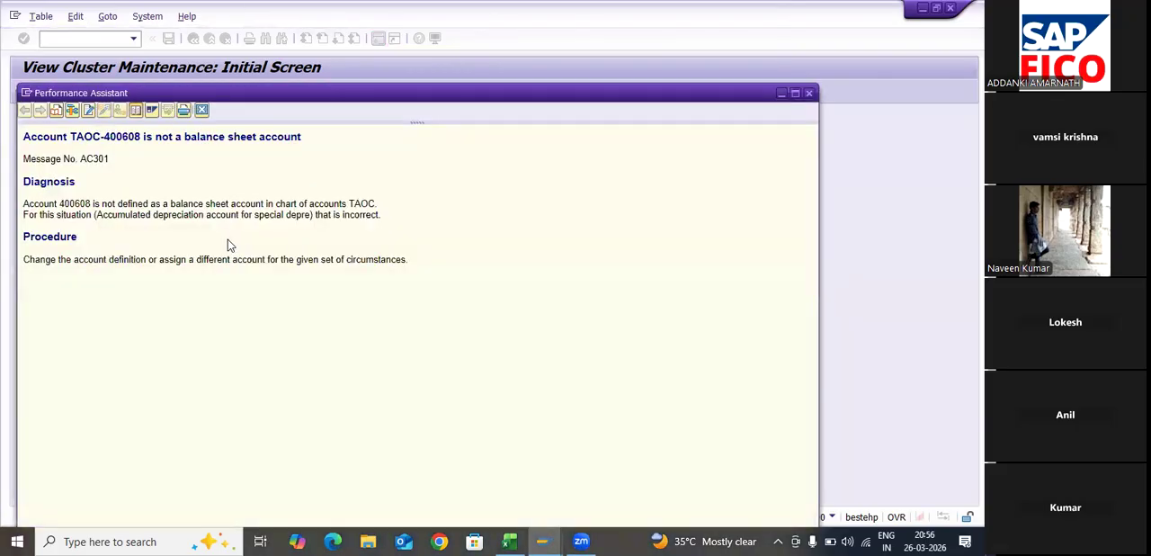
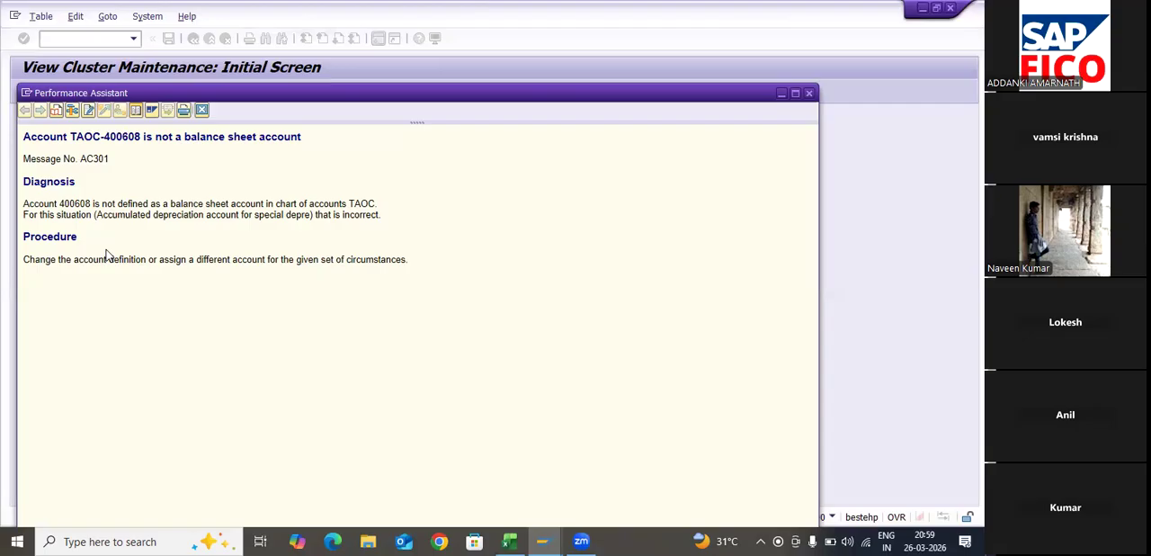
- Read the long text of the error about account 400608, and close both the text and the message log
click(107, 254)
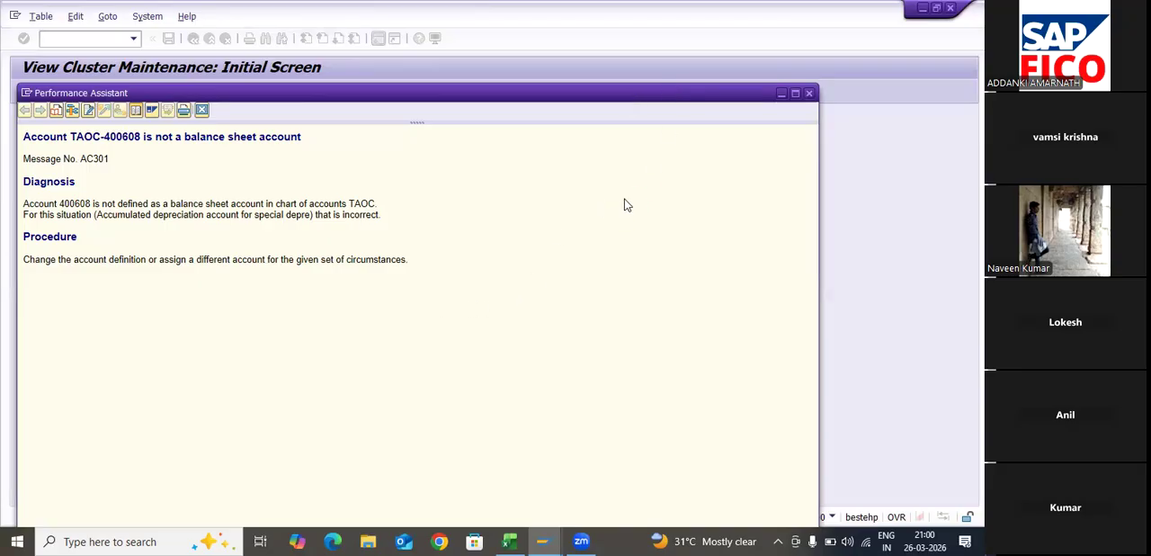
drag(629, 93, 494, 94)
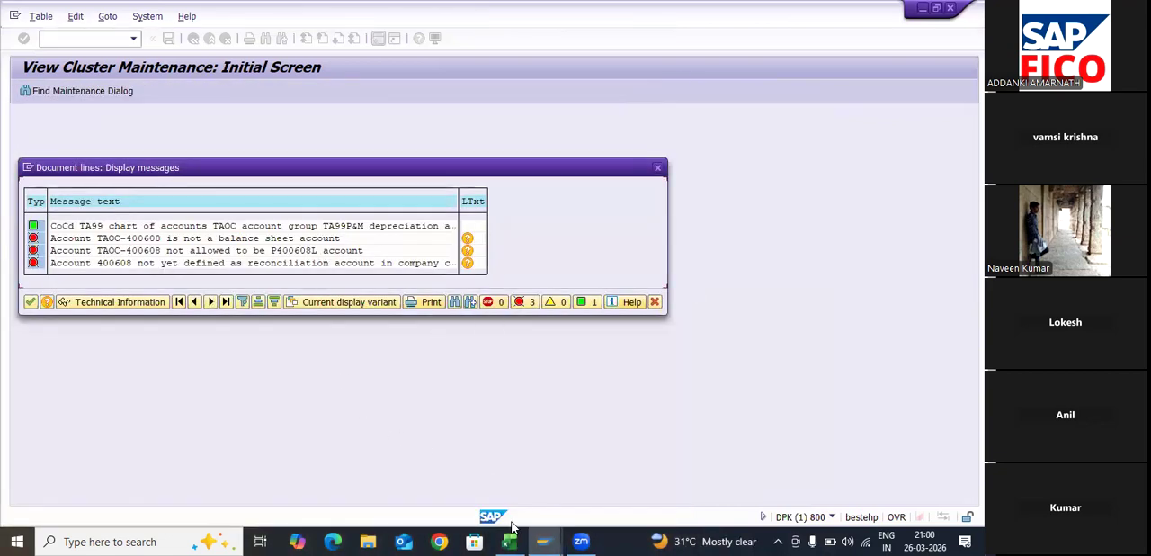
click(540, 538)
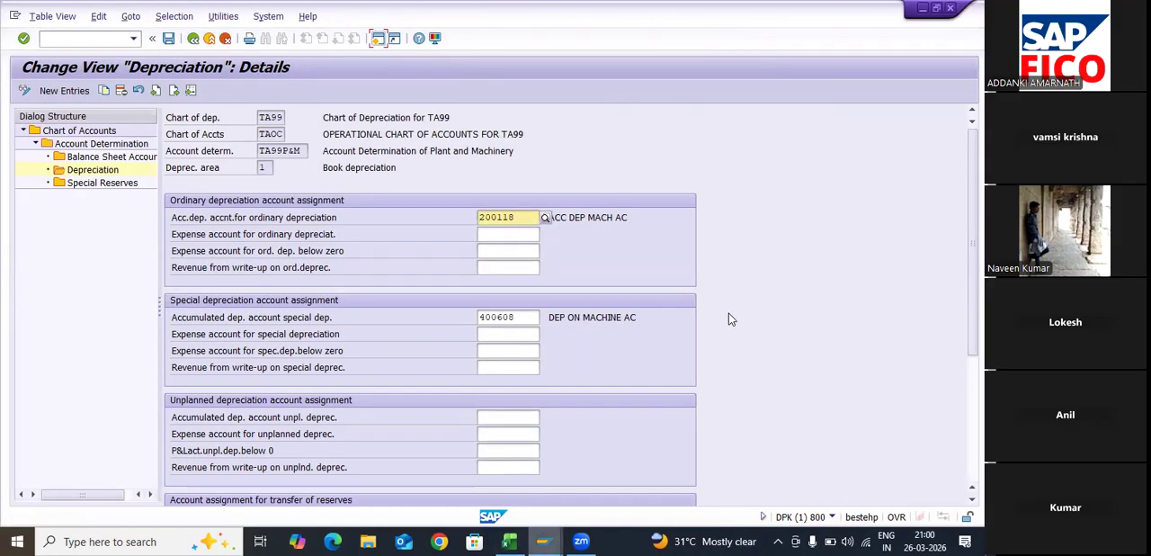
- Clear account 400608 from the accumulated depreciation account for special depreciation
mouse_move(545, 541)
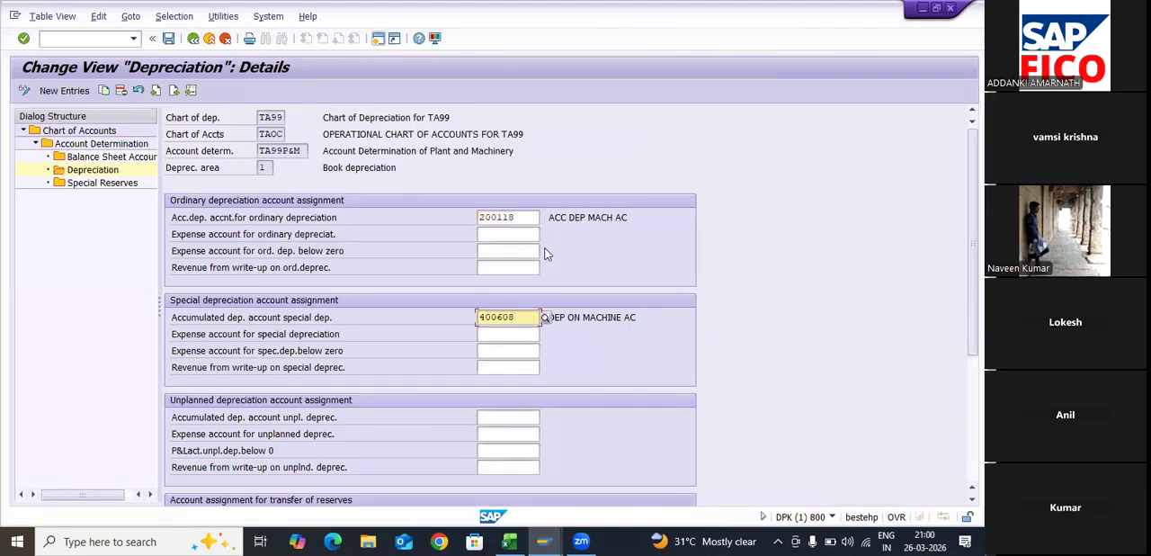
key(BackSpace)
key(BackSpace)
key(BackSpace)
key(BackSpace)
key(BackSpace)
key(BackSpace)
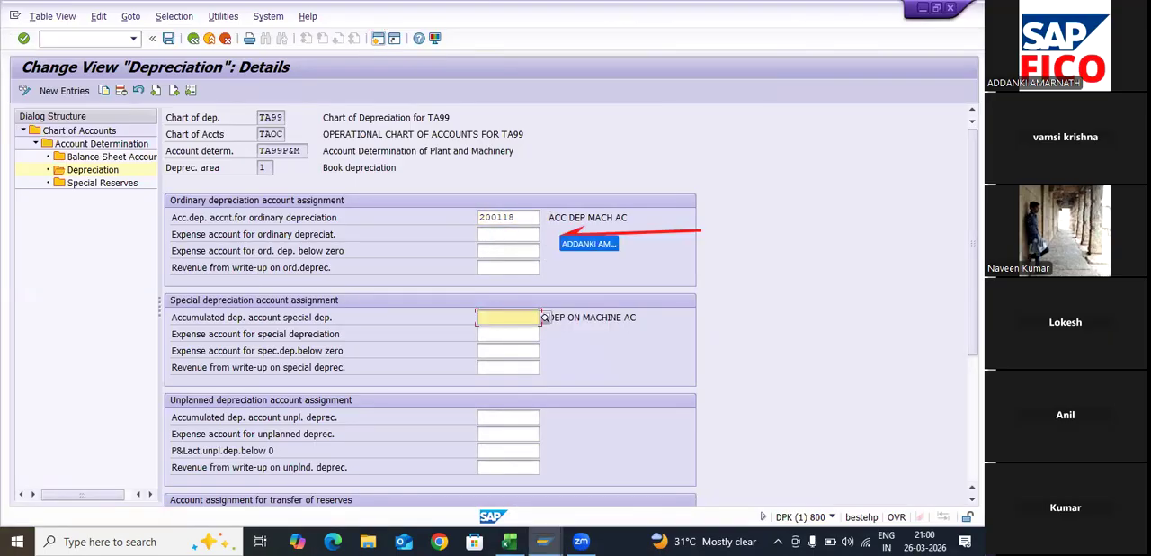
- Assign account 400608 as the expense account for ordinary depreciation
click(508, 234)
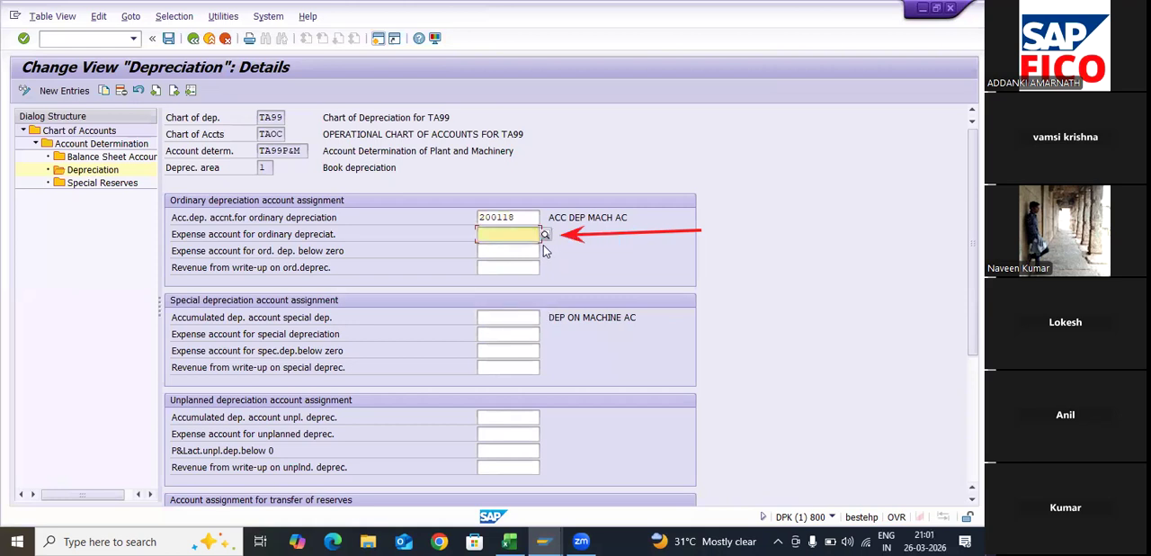
text(4)
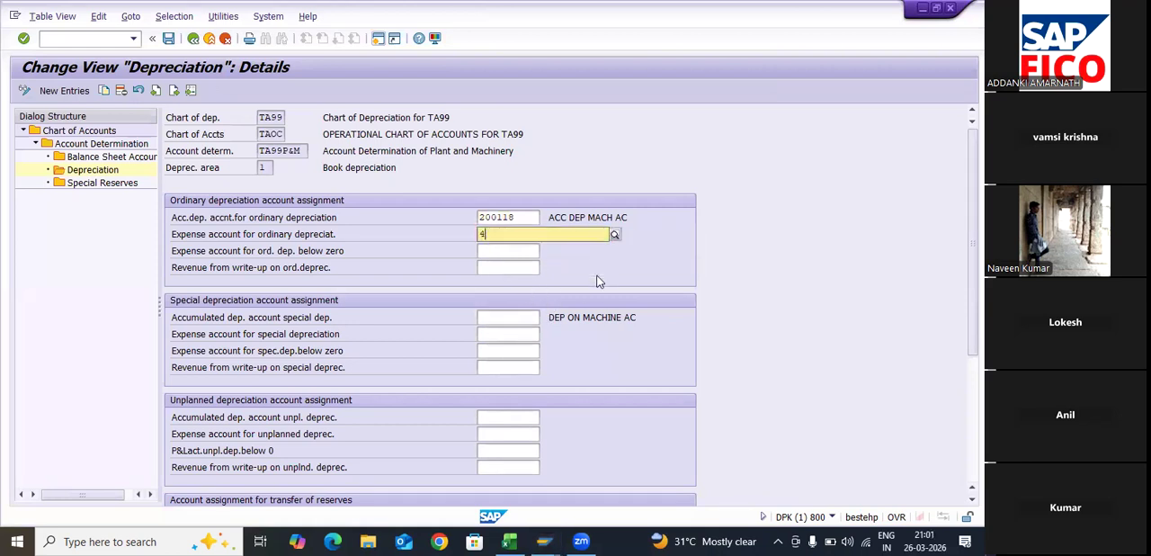
text(00608)
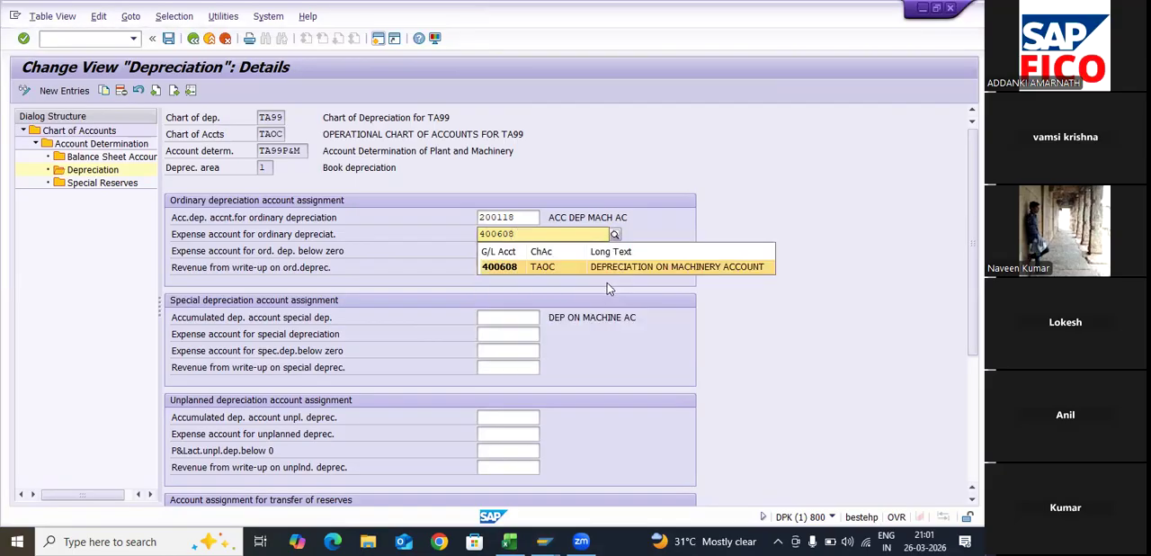
click(607, 279)
key(Return)
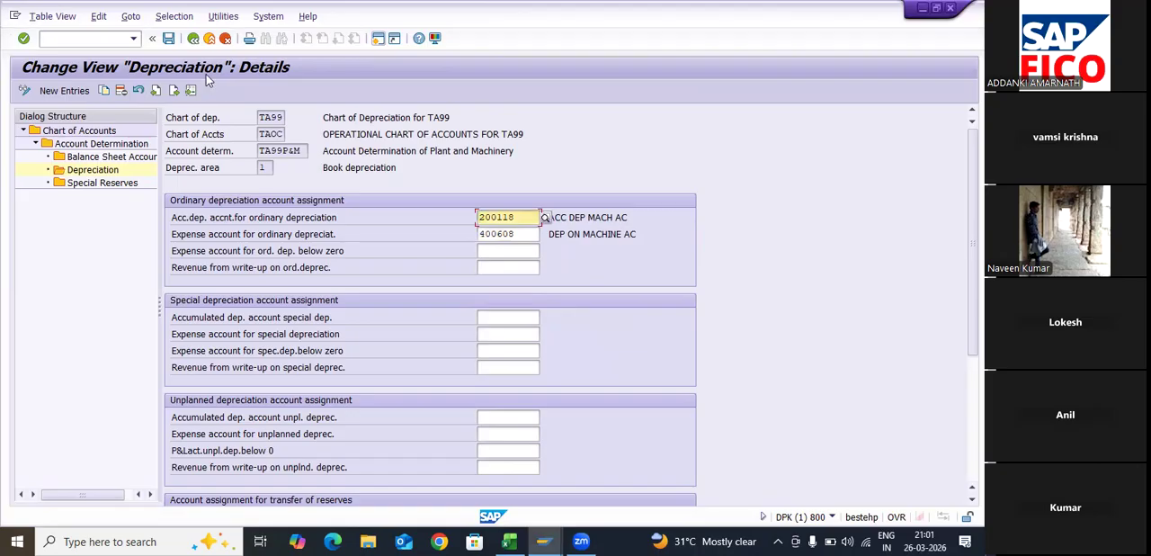
- Save the depreciation account assignments under customizing request DPKK900281
key(ctrl+s)
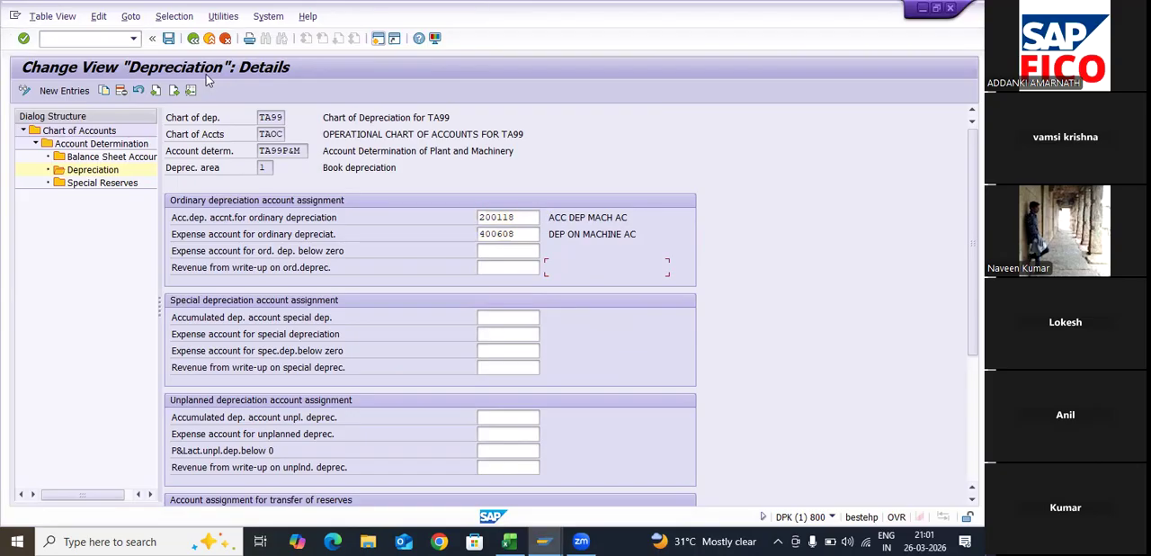
click(168, 39)
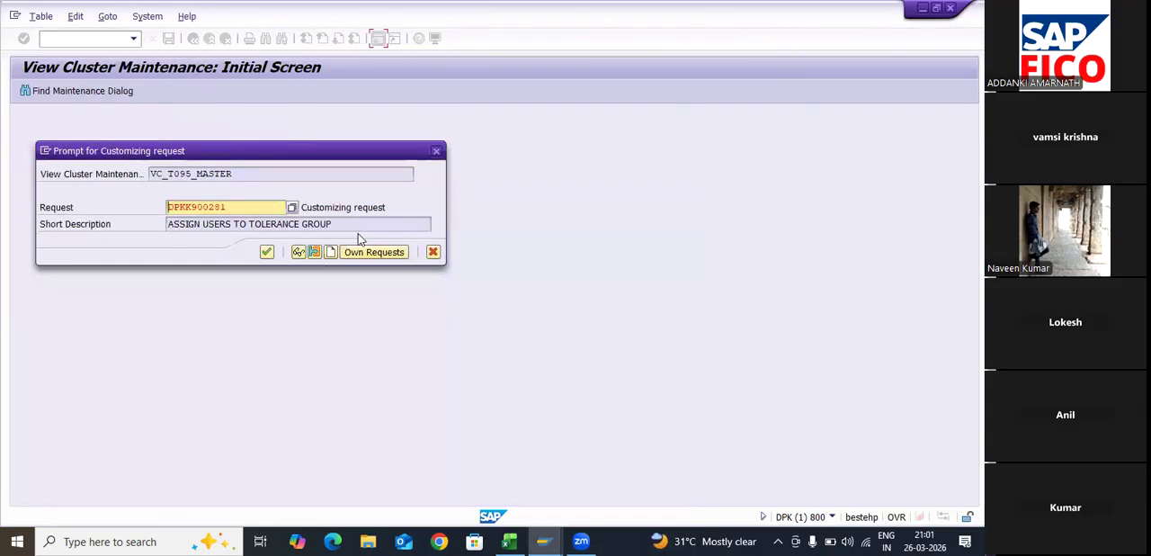
key(Return)
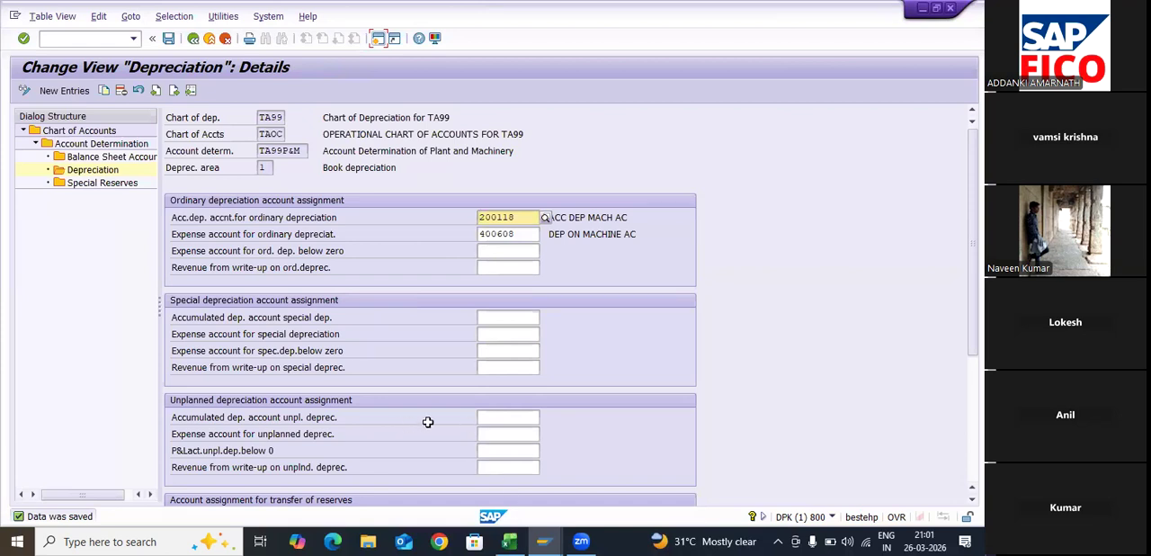
key(ctrl+s)
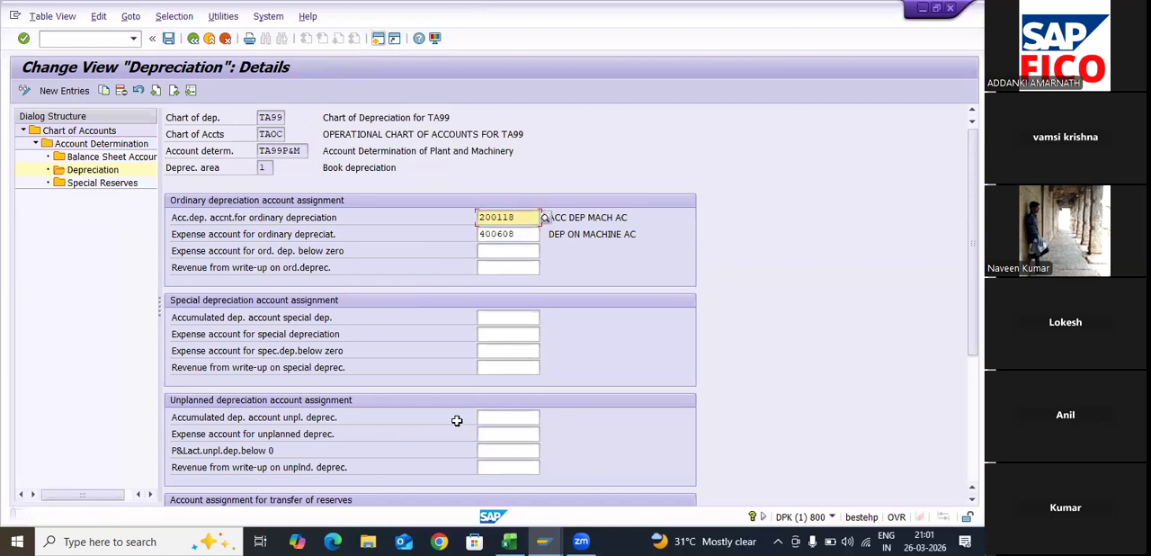
- Switch to the Assets Accounting STUDENT workbook in Excel and review the configuration steps listed from PART-02 through PART-06
key(alt+Tab)
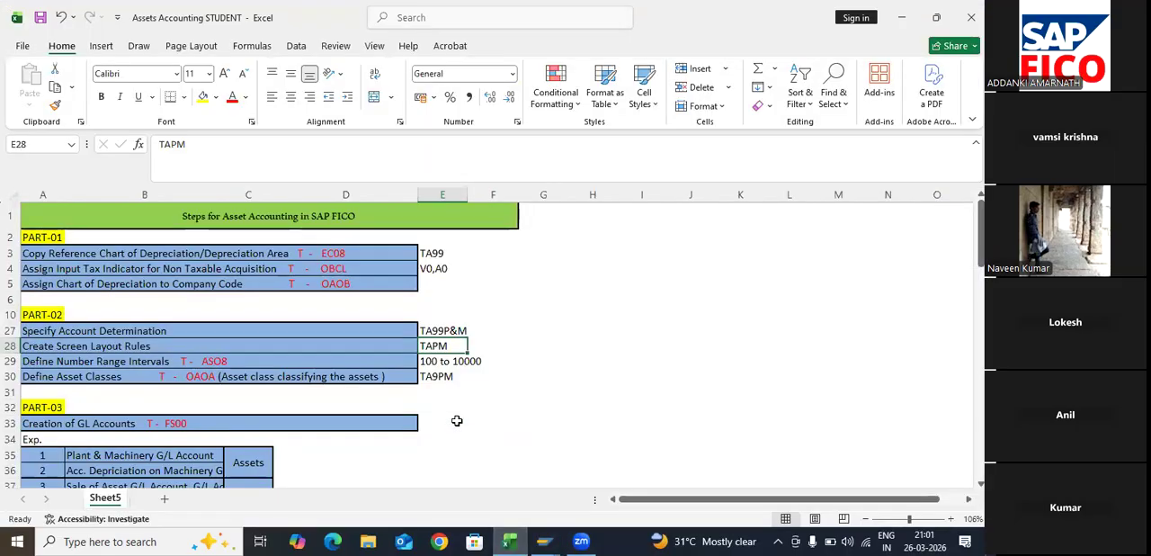
click(457, 421)
key(Down)
key(Down)
key(Down)
key(Down)
key(Down)
key(Down)
key(Down)
key(Down)
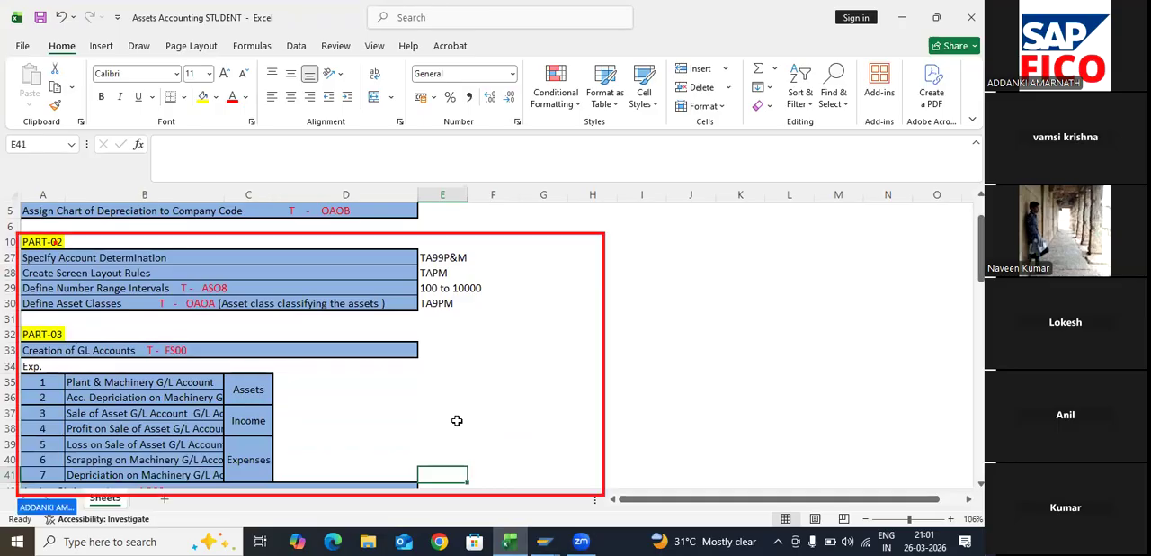
key(Down)
key(Down)
key(Down)
key(Down)
key(Down)
key(Down)
key(Down)
key(Down)
key(Down)
key(Down)
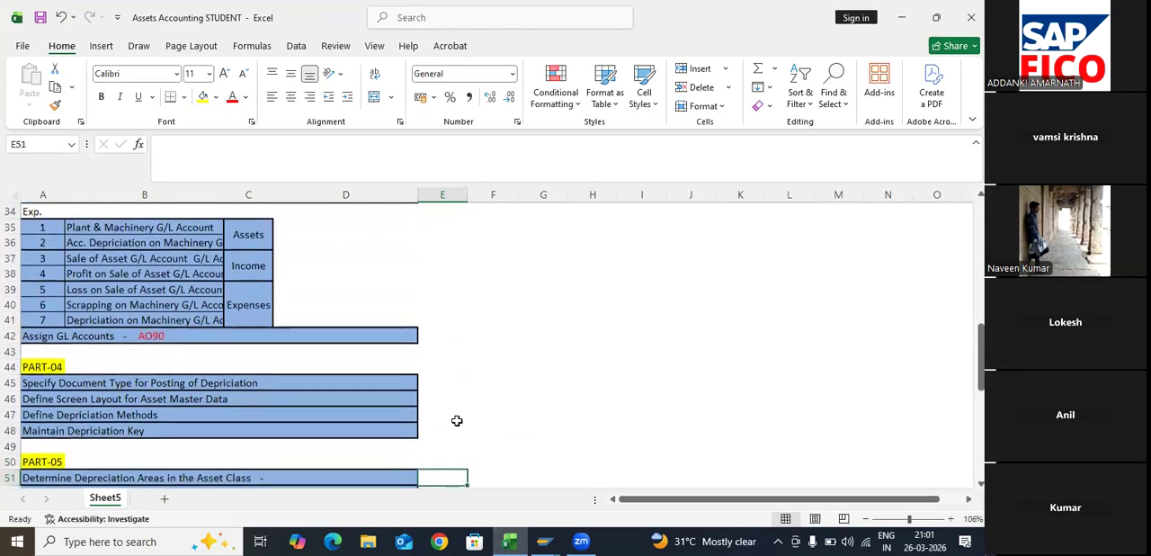
key(Down)
key(Down)
key(Down)
key(Down)
key(Down)
key(Down)
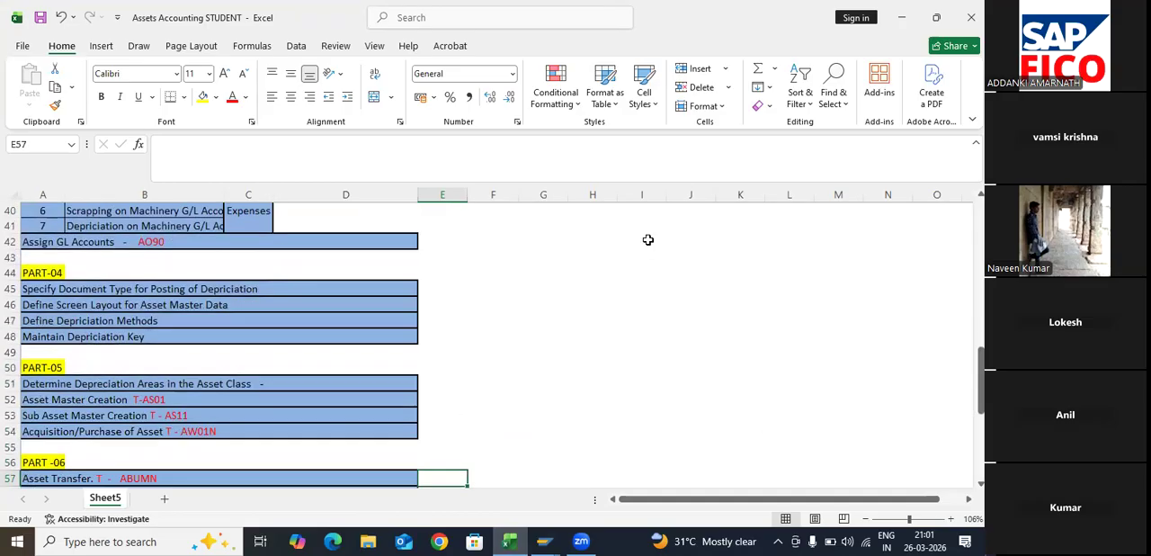
key(Up)
key(Up)
key(Up)
key(Up)
key(Up)
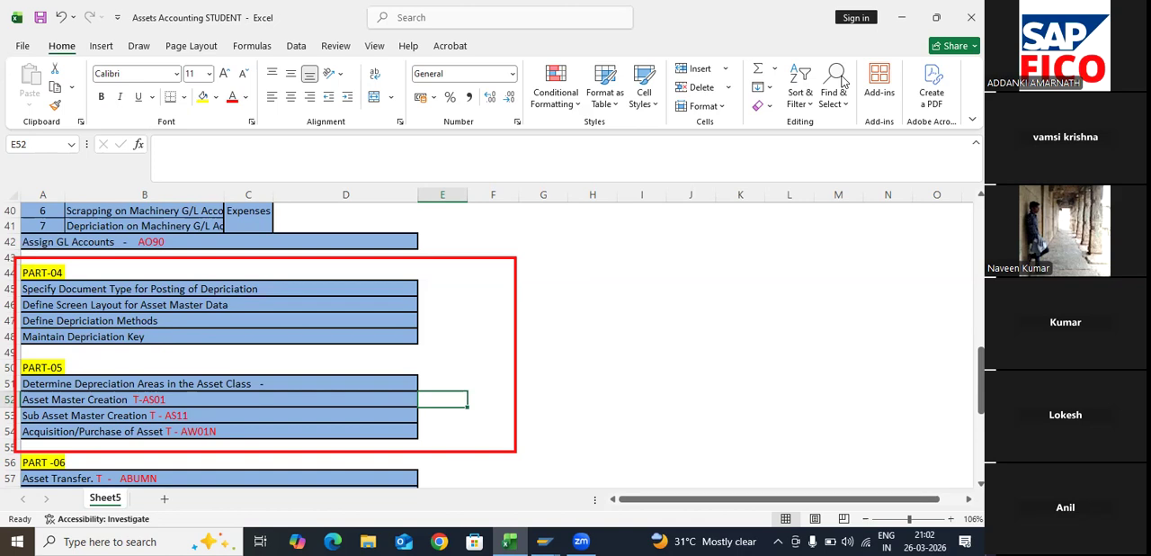
click(843, 80)
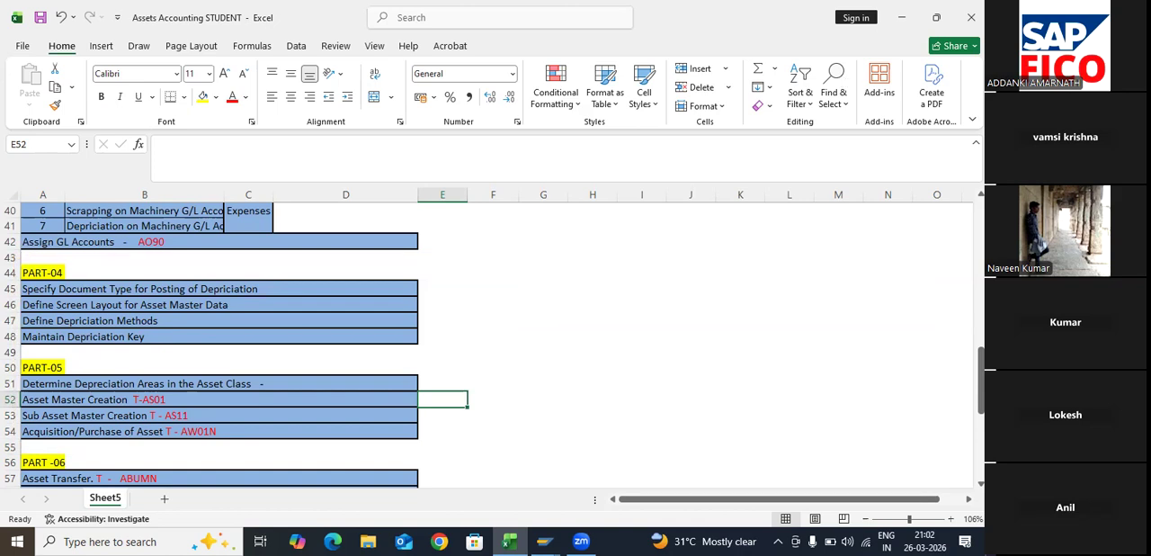